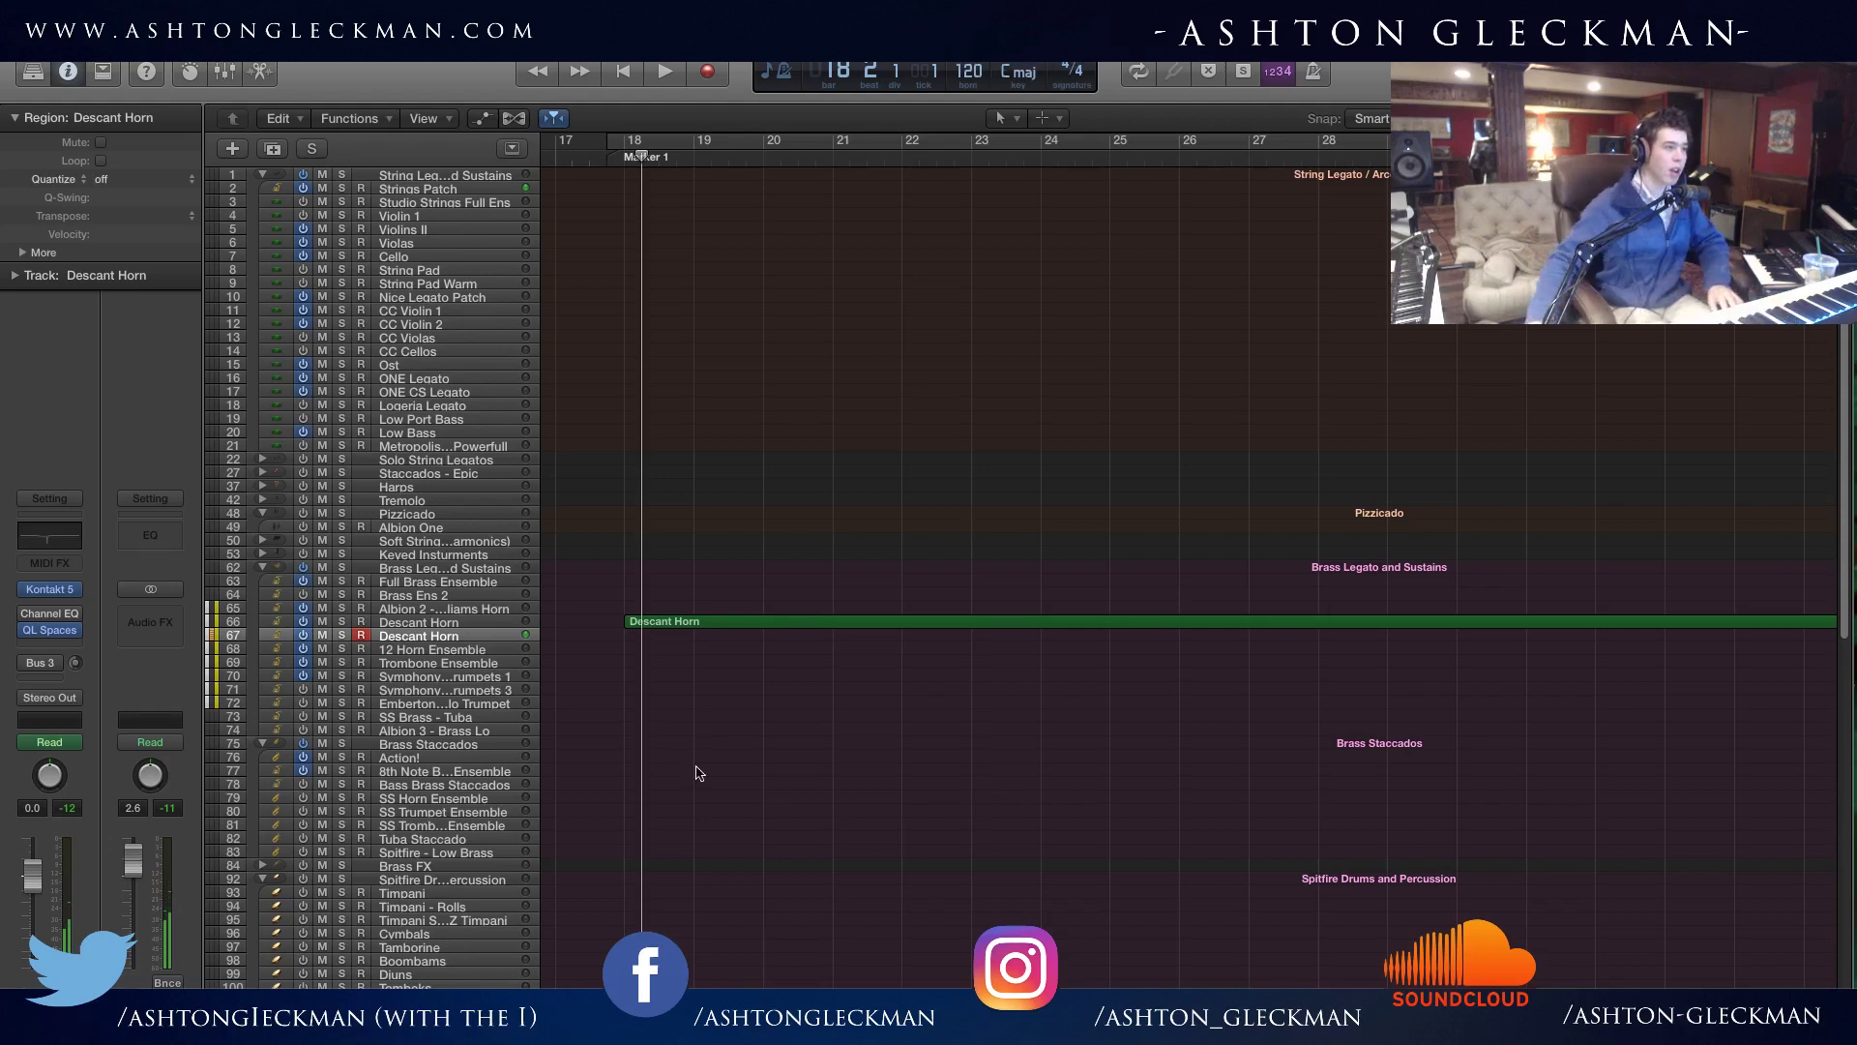
# Briefly play the cue at bar 18, select the 12 Horn Ensemble track, and reselect the second Descant Horn track.
pyautogui.press('space')
pyautogui.press('space')
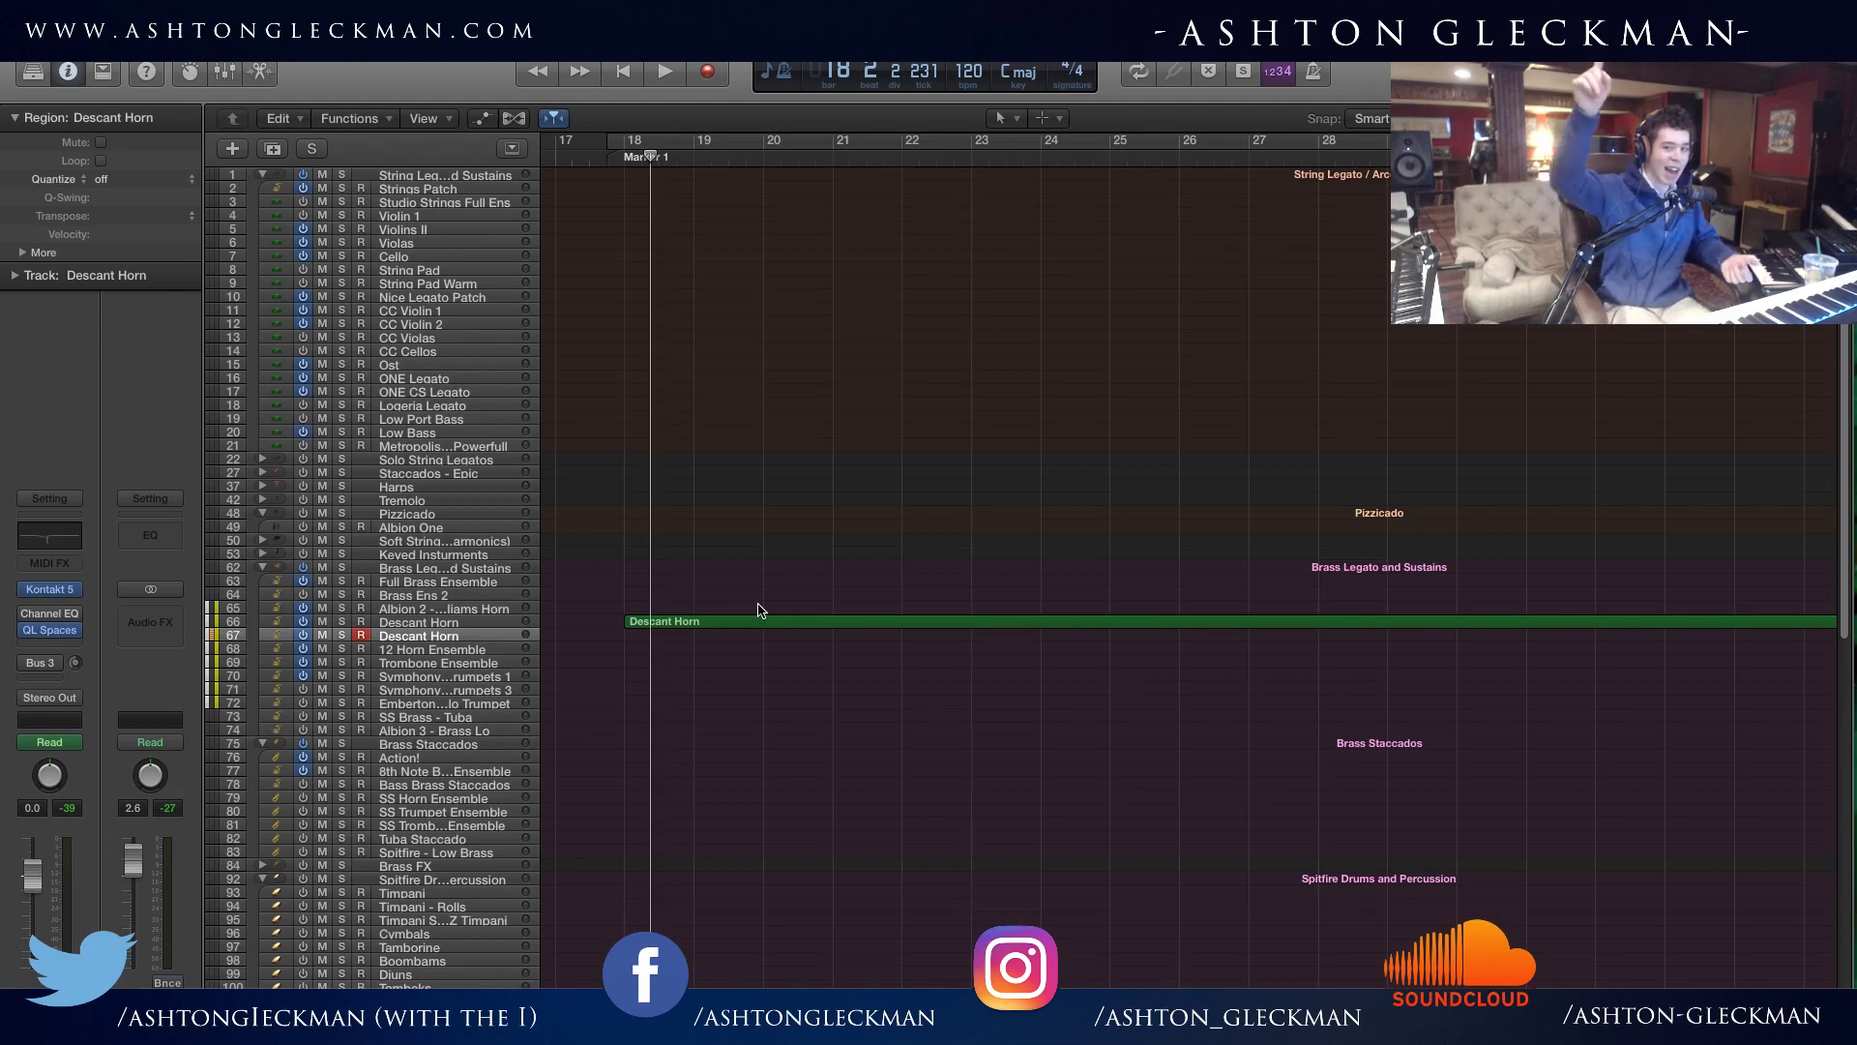
pyautogui.click(484, 659)
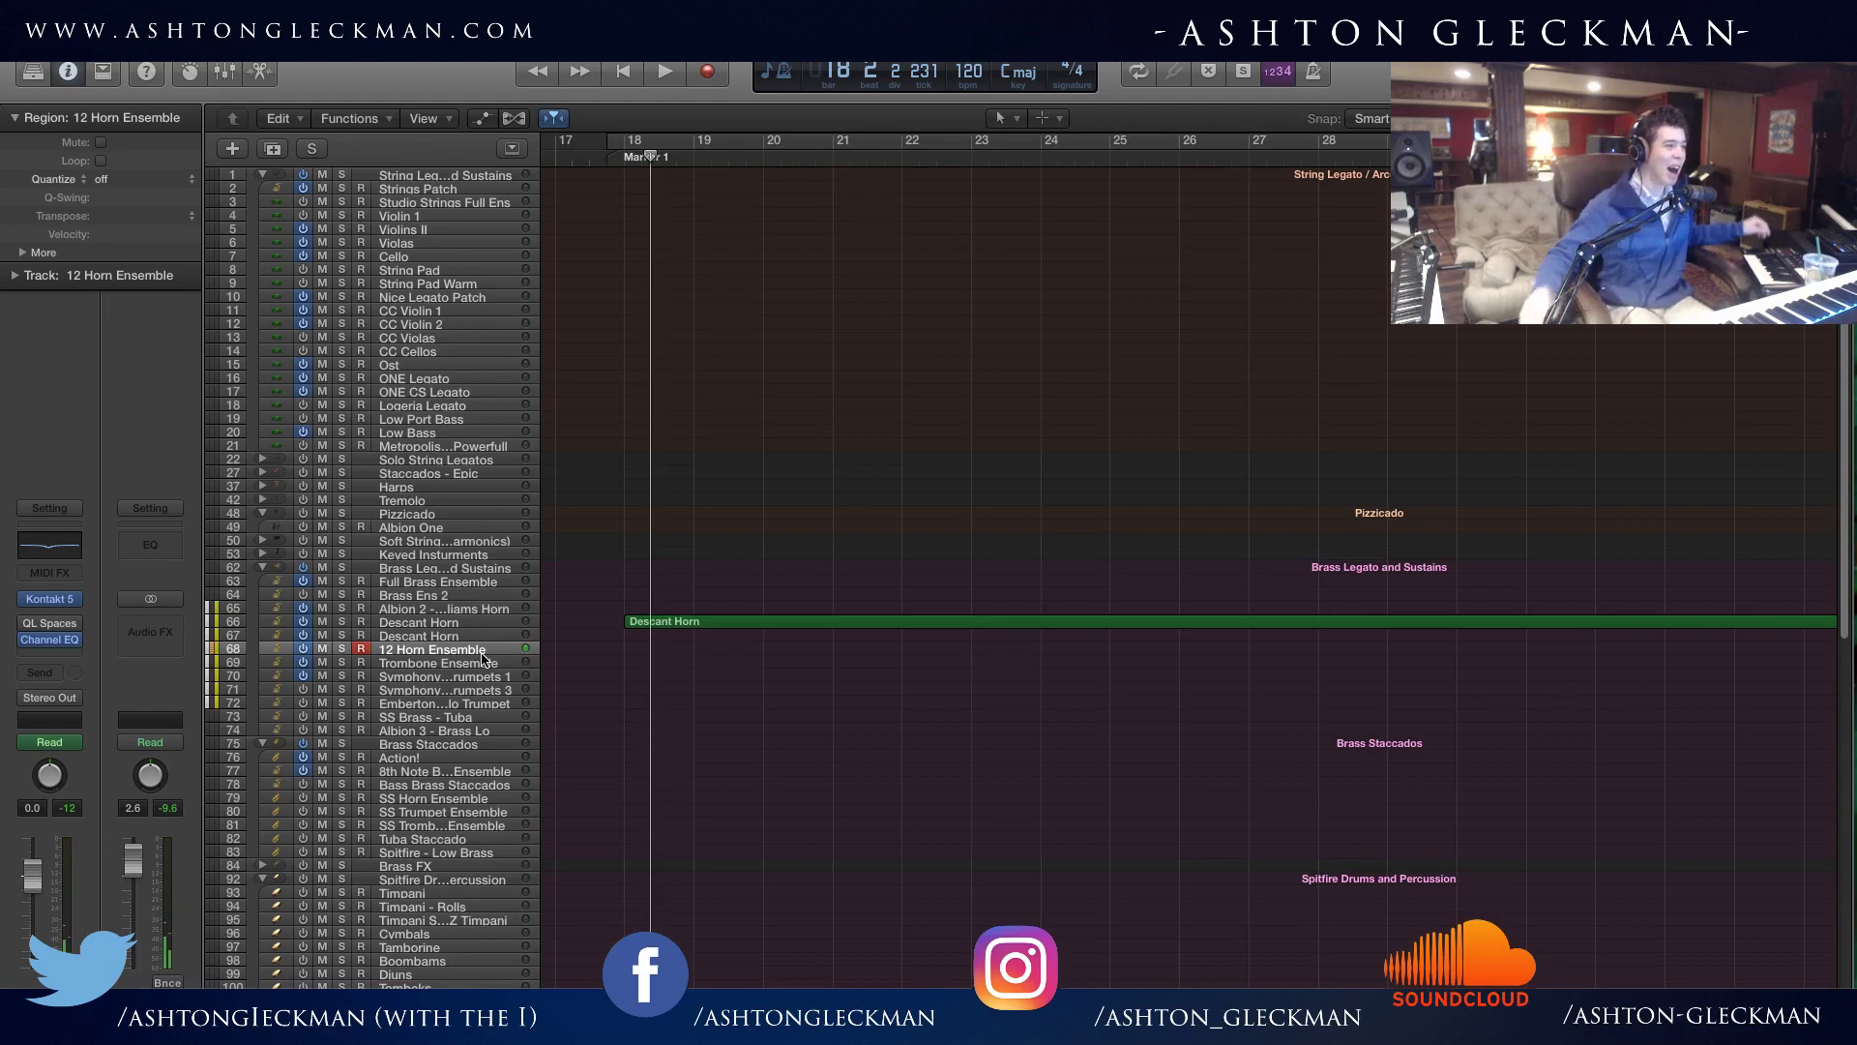
pyautogui.click(475, 636)
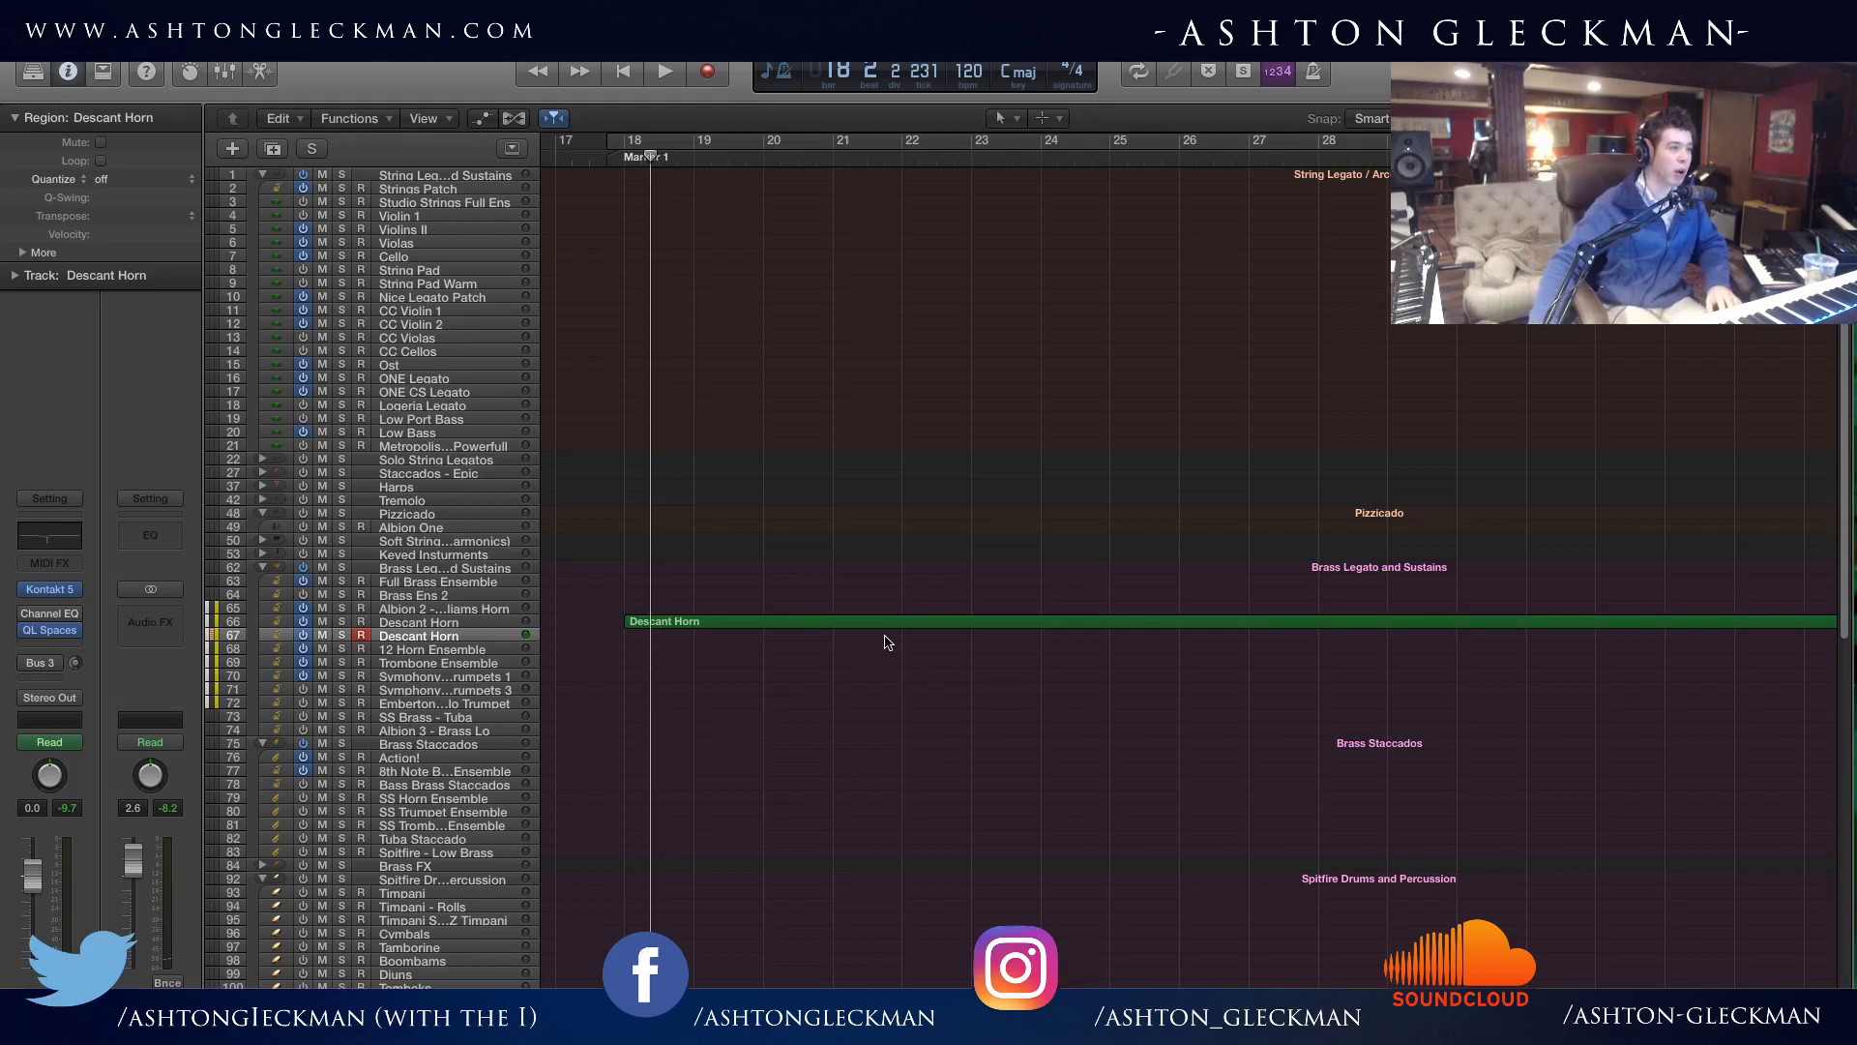
# Deselect the Descant Horn region and place the playhead at bar 17, beat 3, just before Marker 1.
pyautogui.click(900, 544)
pyautogui.scroll(-15, 726, 580)
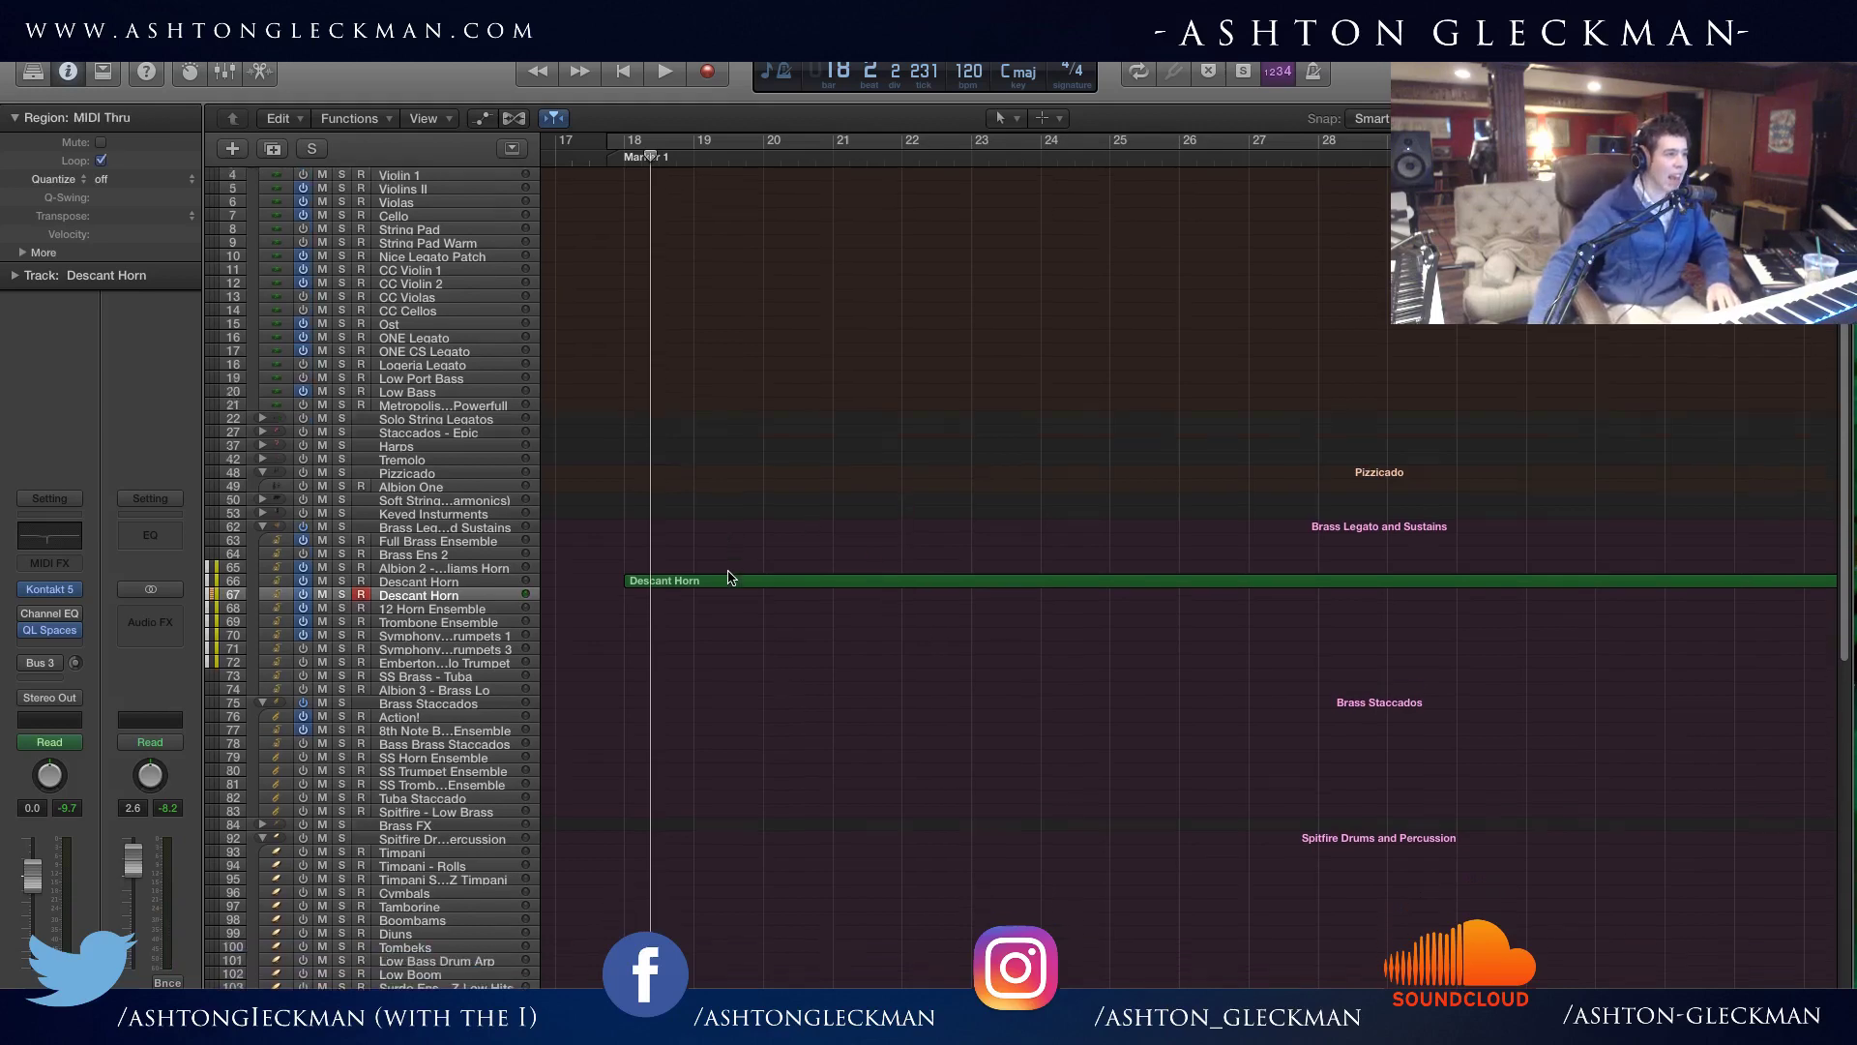
pyautogui.scroll(15, 722, 580)
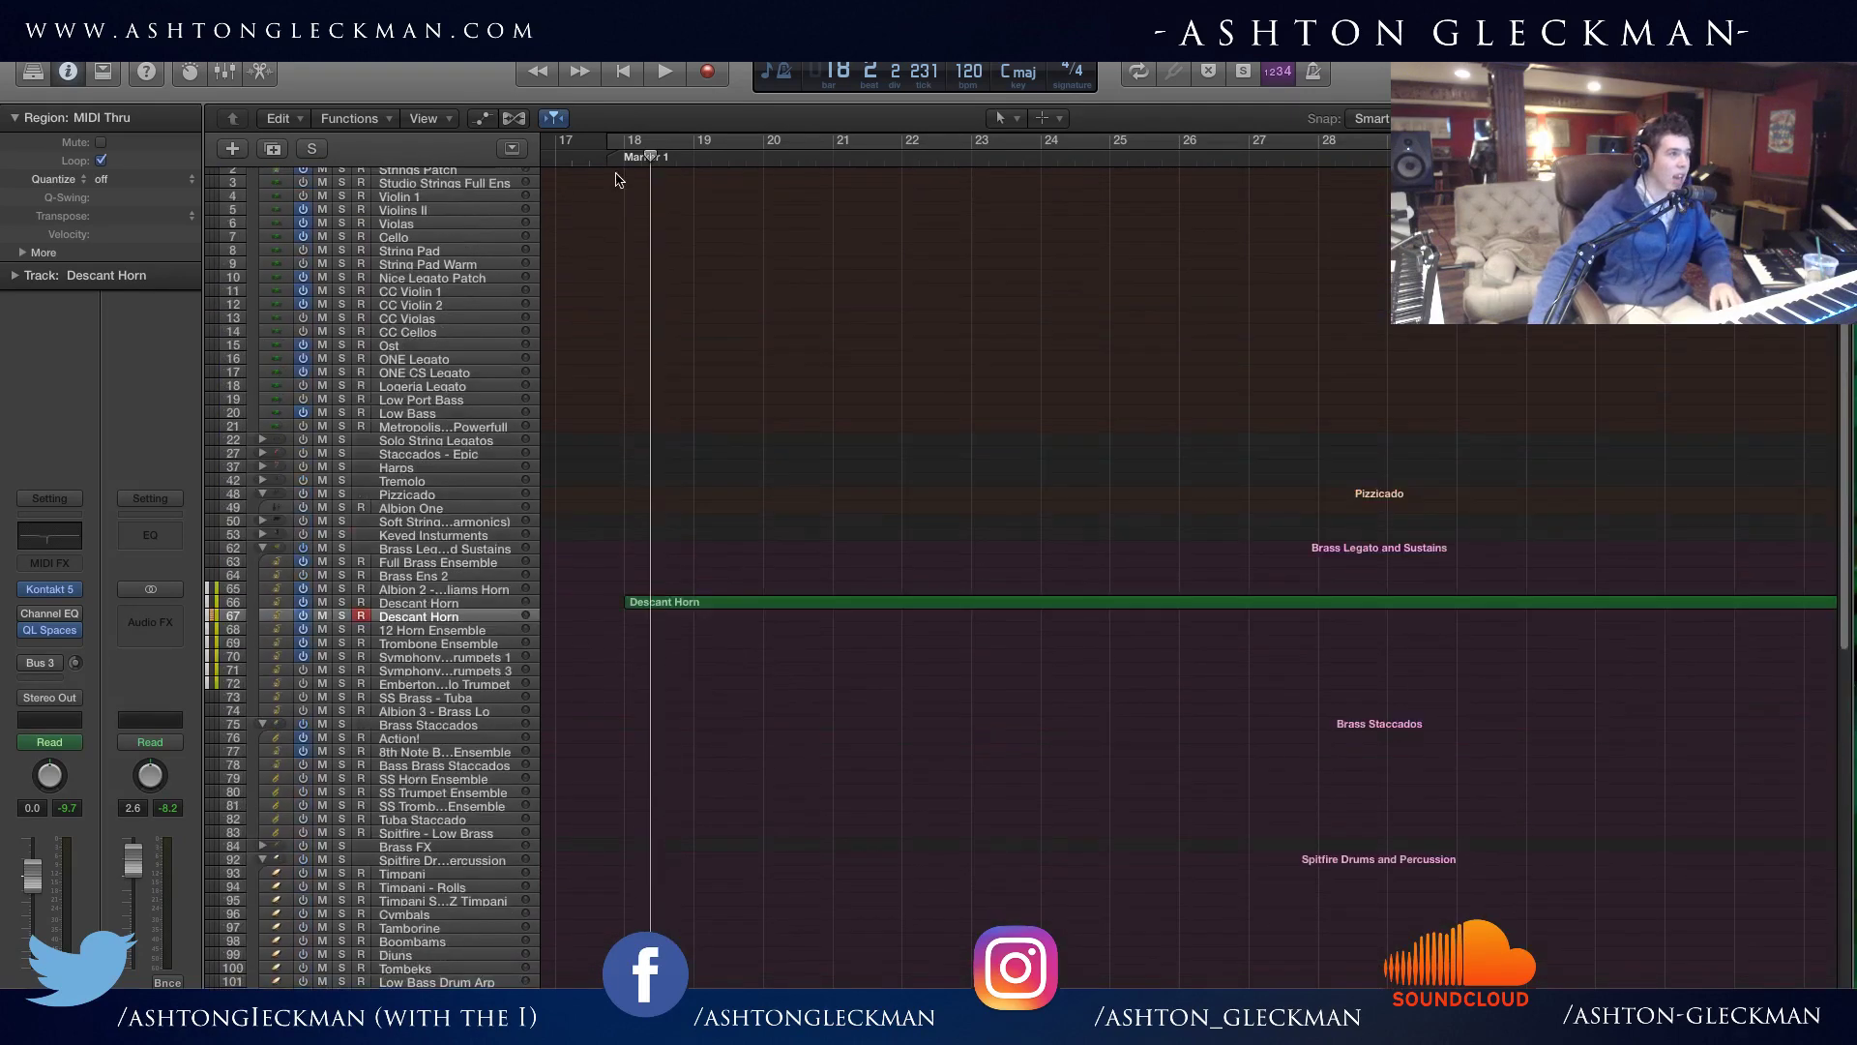
pyautogui.click(608, 158)
pyautogui.moveTo(609, 158)
pyautogui.mouseDown()
pyautogui.moveTo(625, 165)
pyautogui.moveTo(607, 157)
pyautogui.mouseUp()
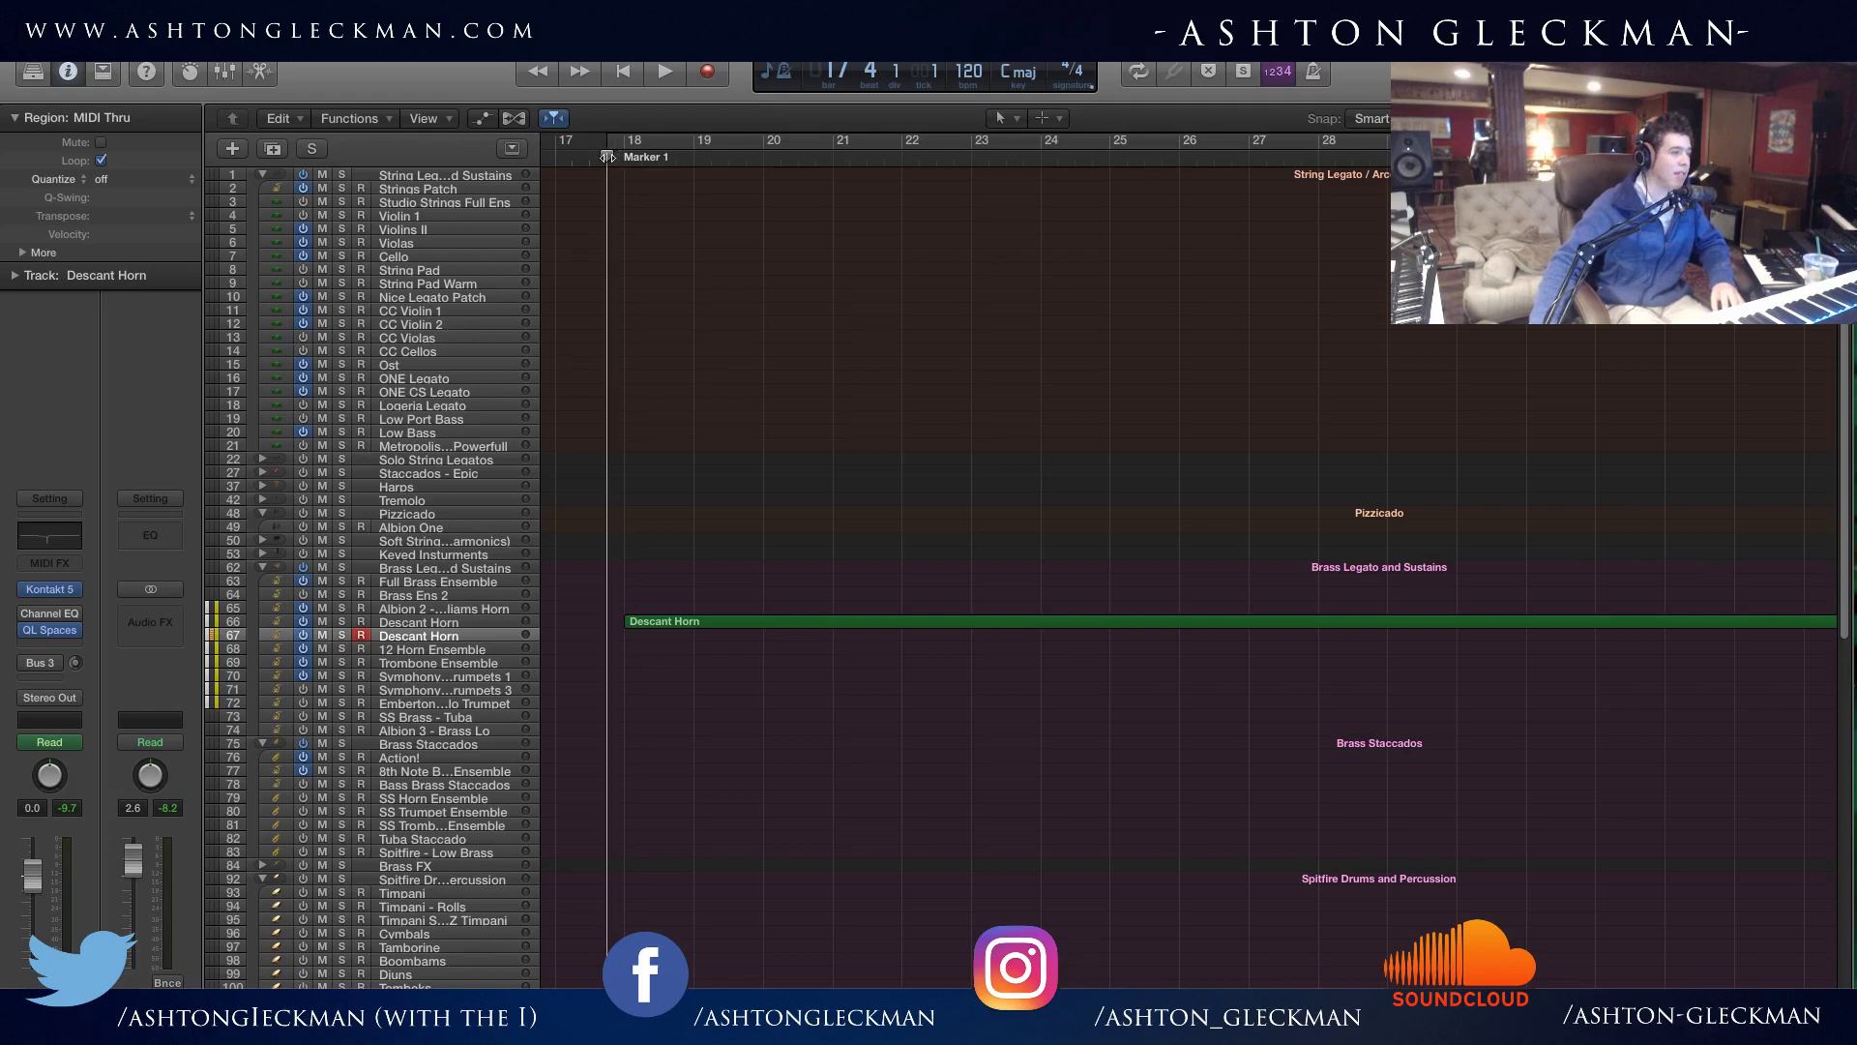
pyautogui.click(884, 156)
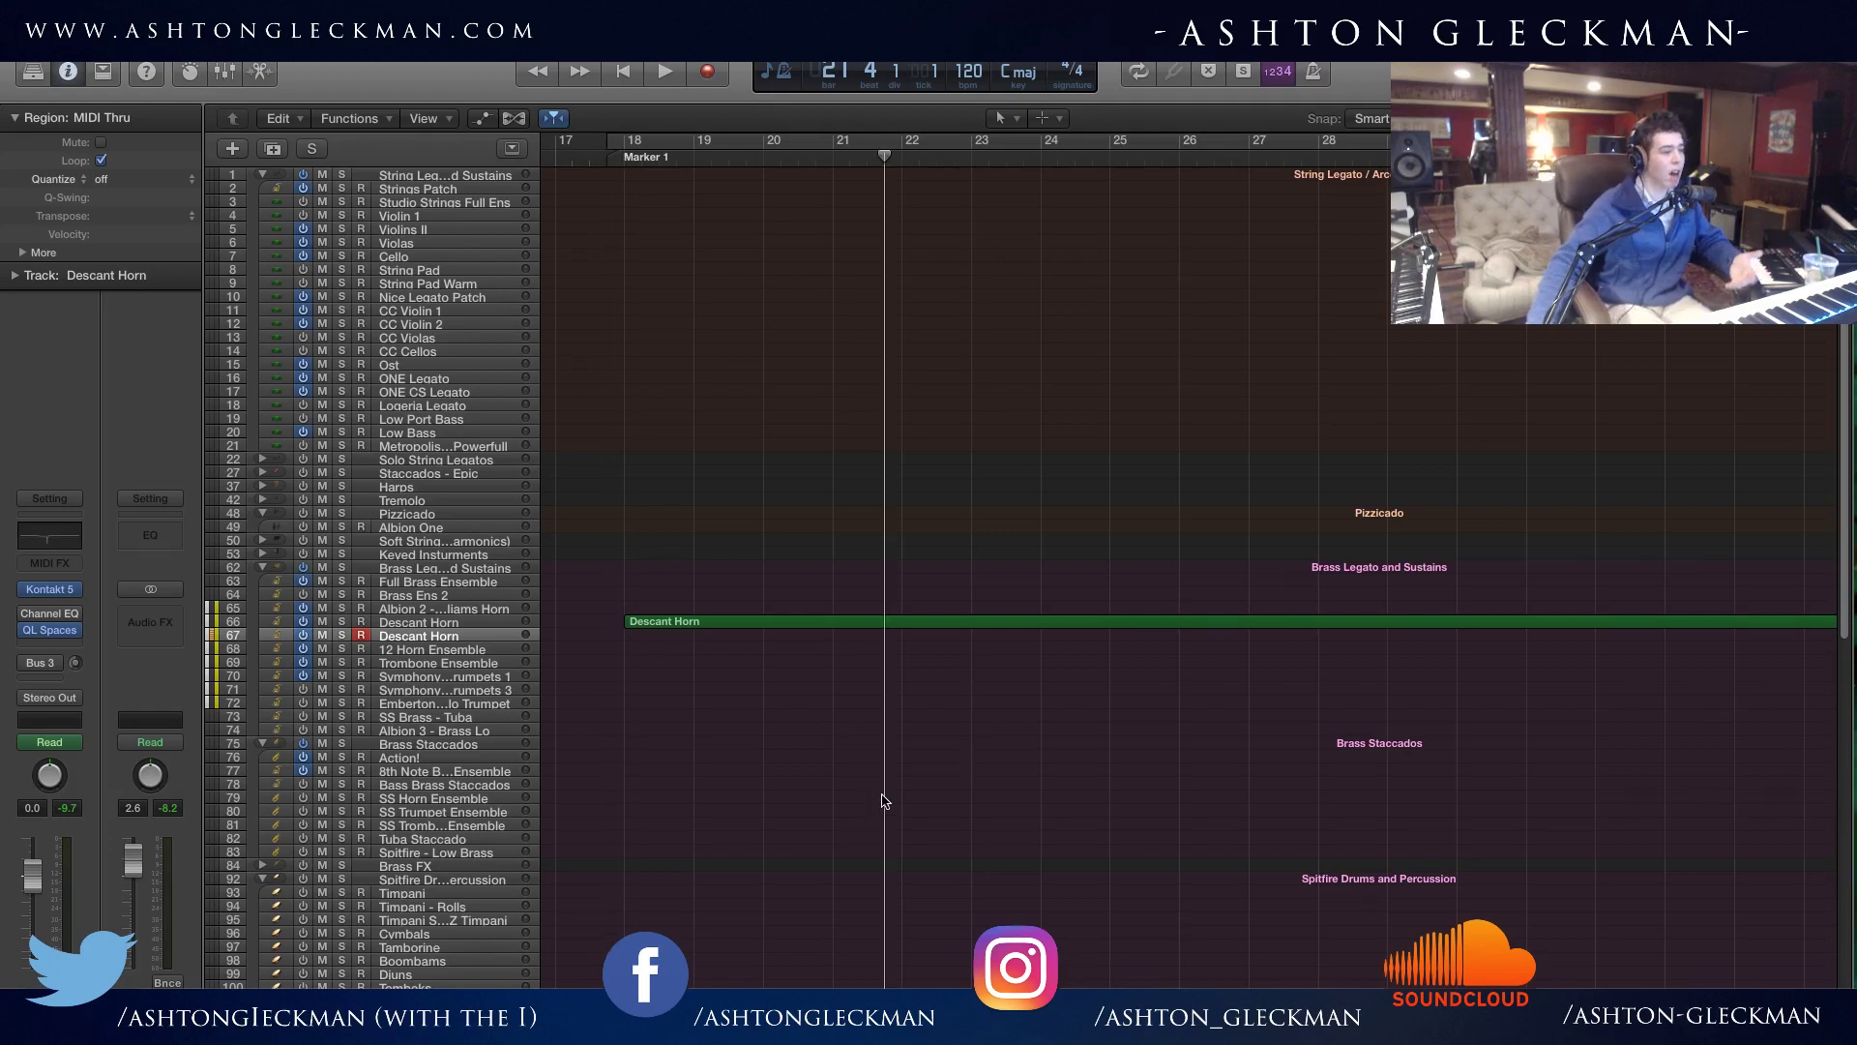
pyautogui.click(619, 159)
pyautogui.moveTo(619, 162); pyautogui.dragTo(612, 213)
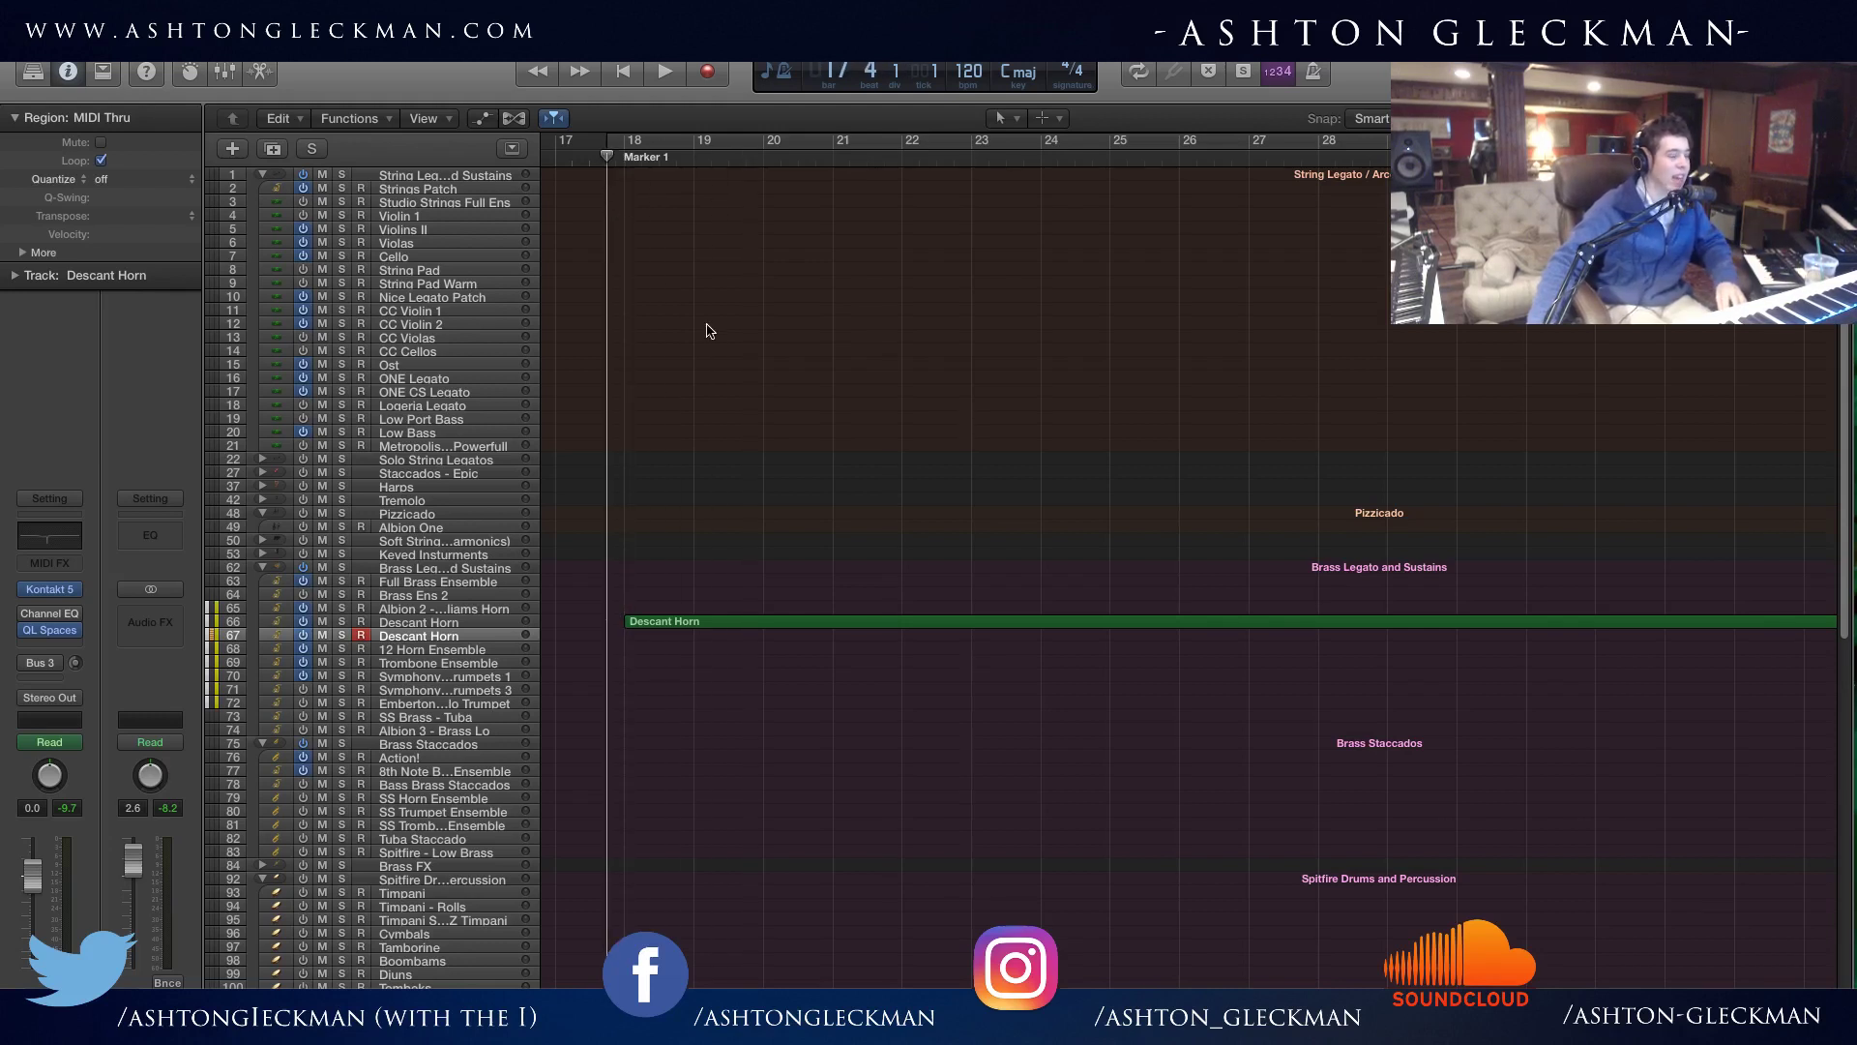
pyautogui.click(621, 157)
pyautogui.moveTo(624, 156); pyautogui.dragTo(615, 164)
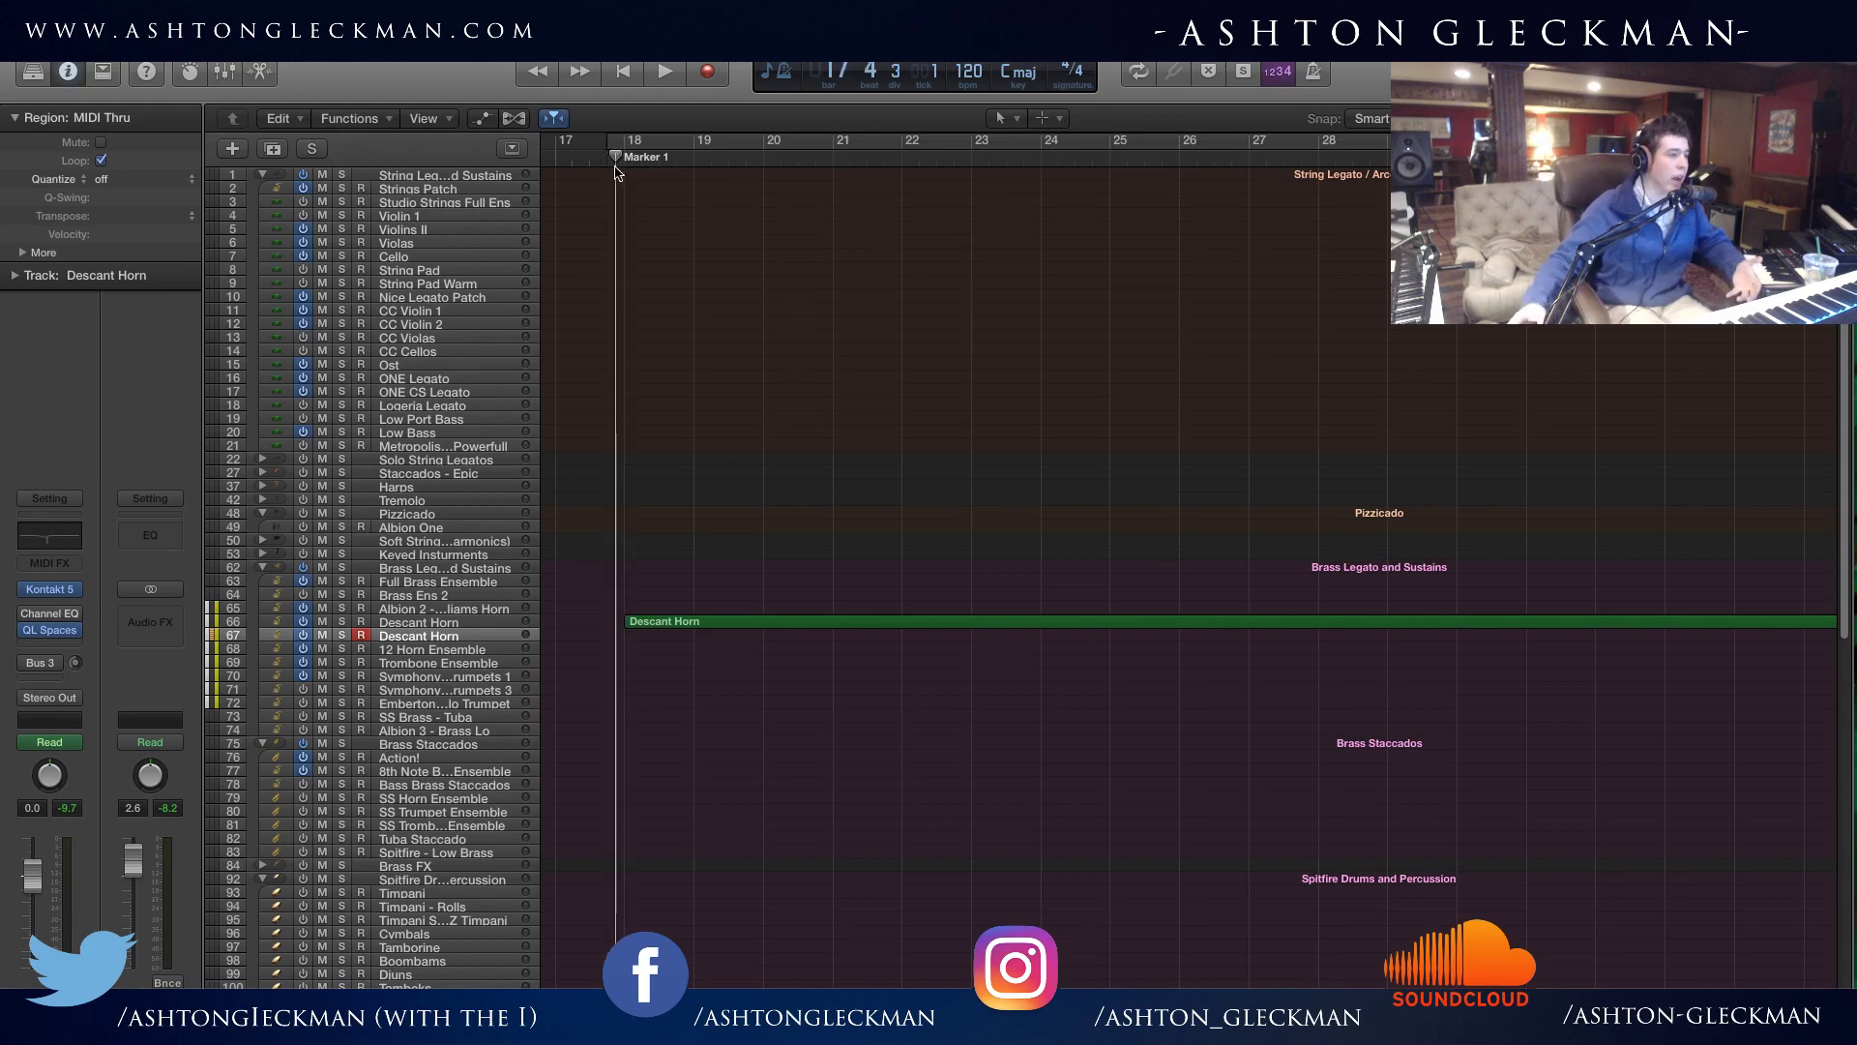
pyautogui.moveTo(616, 242)
pyautogui.mouseDown()
pyautogui.moveTo(762, 278)
pyautogui.moveTo(589, 344)
pyautogui.mouseUp()
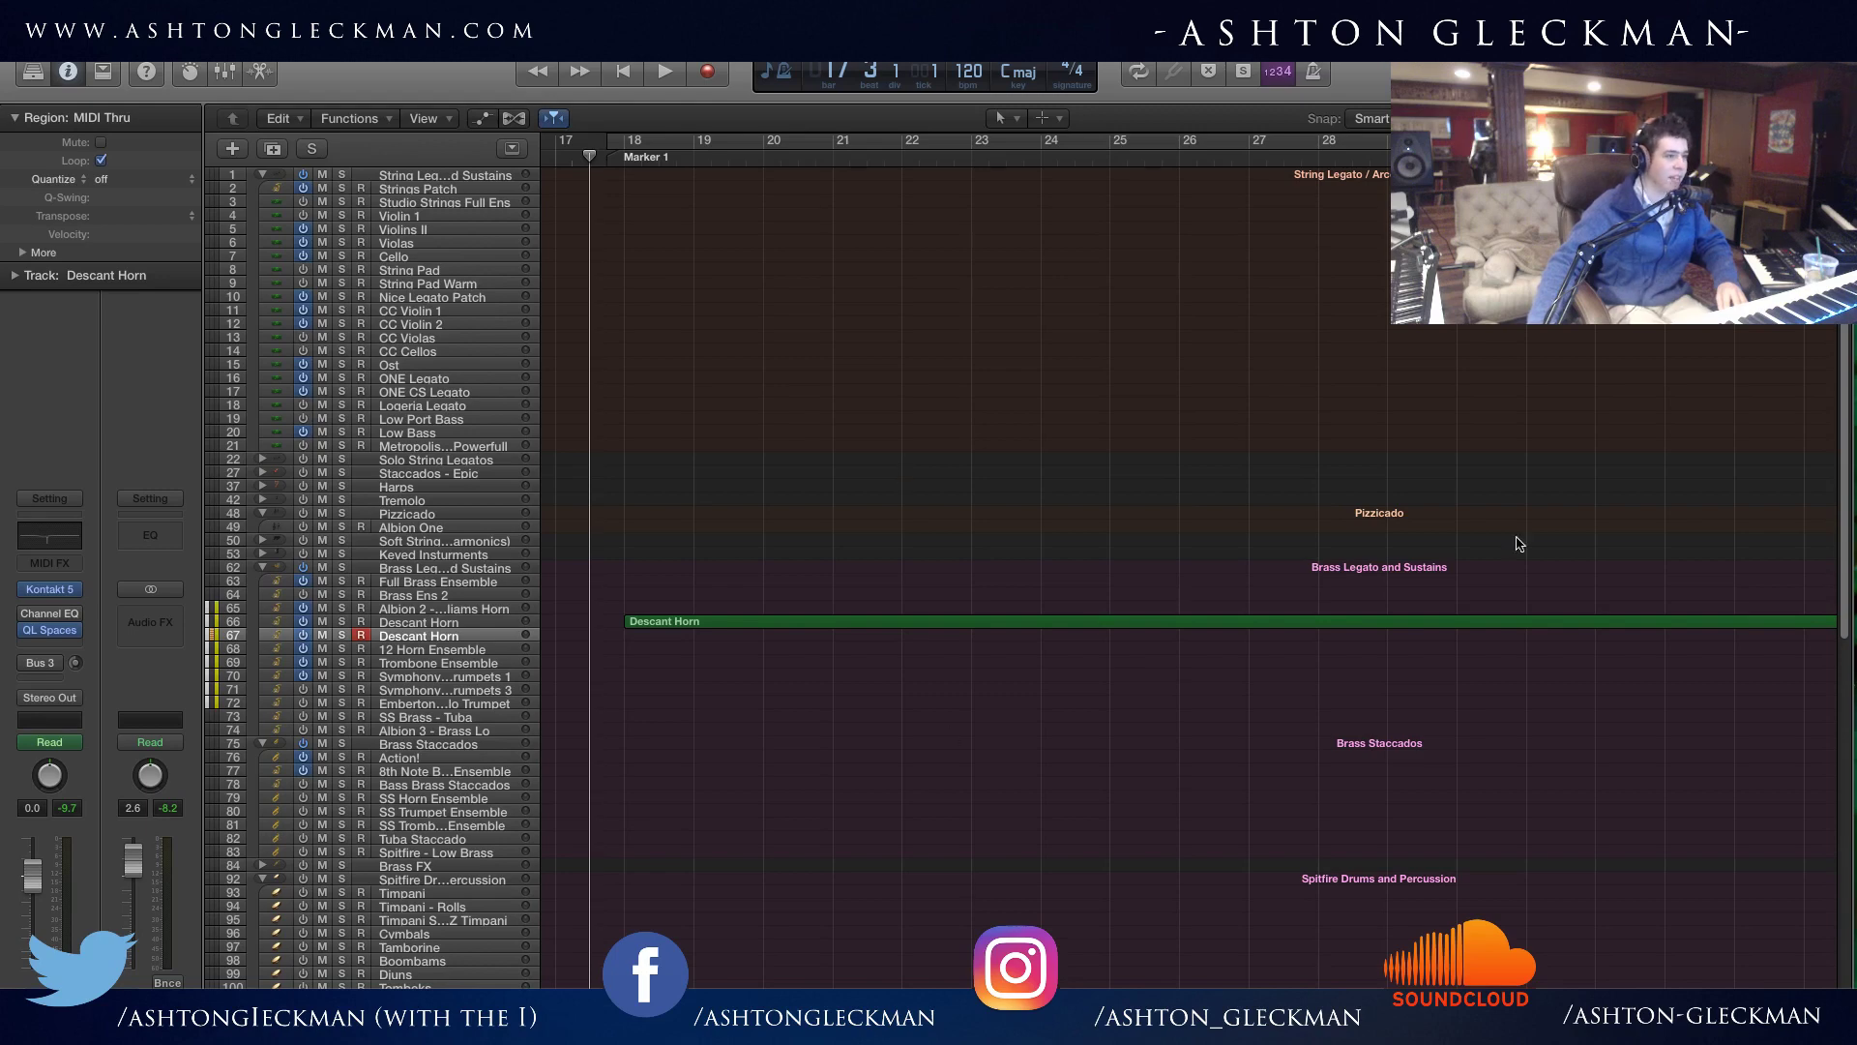
# Play the cue from just before Marker 1, examining the guitar and synth regions with the track rows enlarged.
pyautogui.press('space')
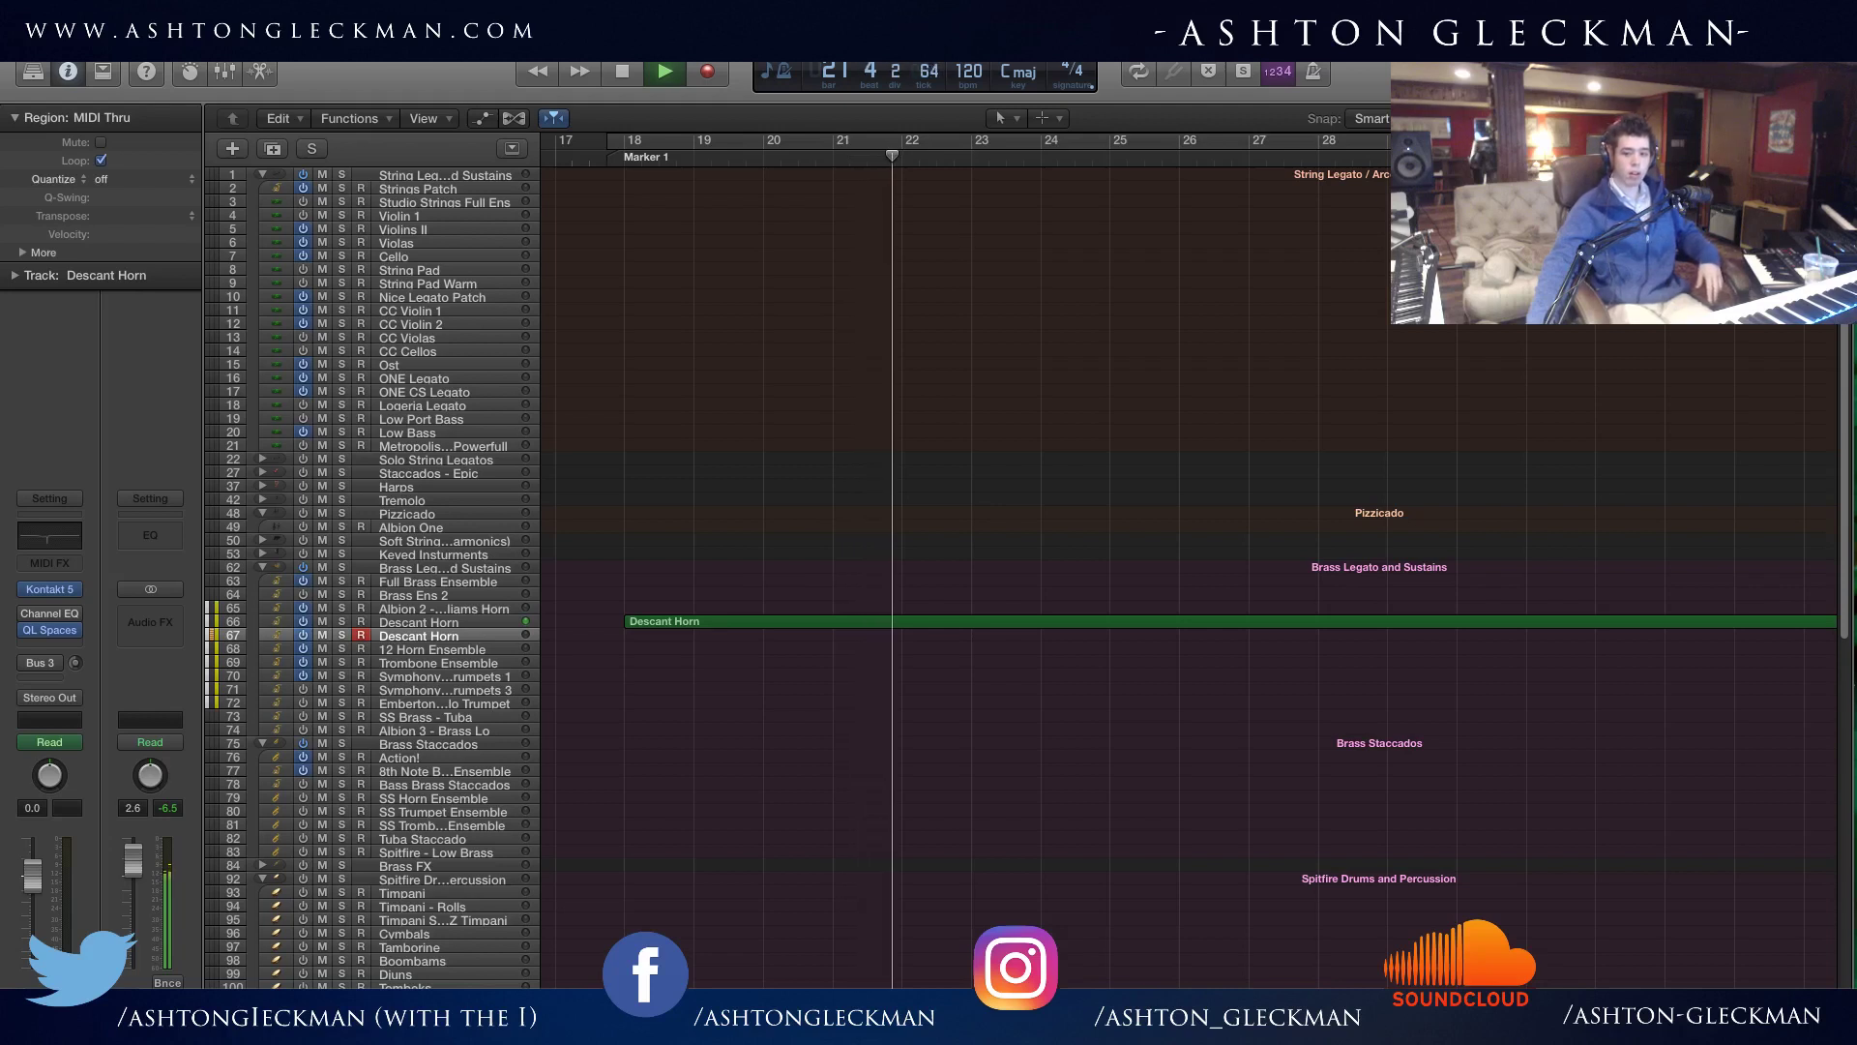
pyautogui.hscroll(5, 947, 858)
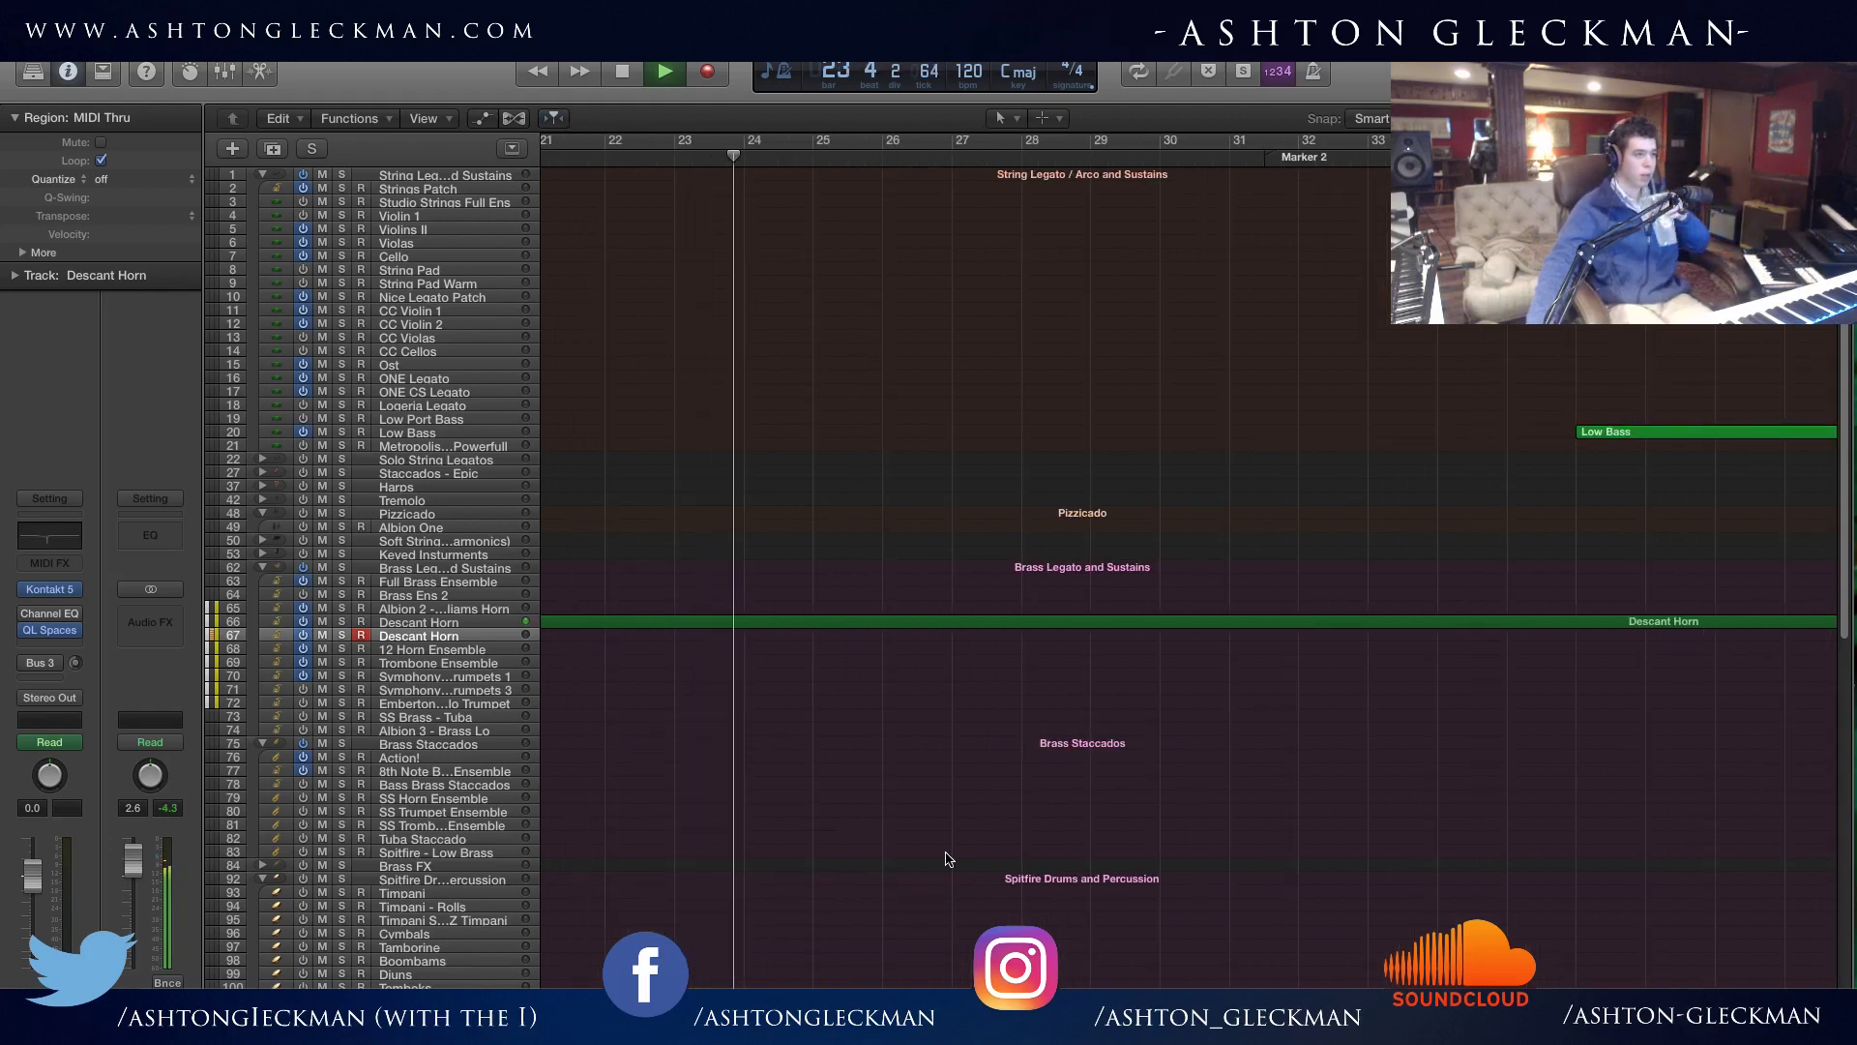
pyautogui.scroll(-10, 947, 858)
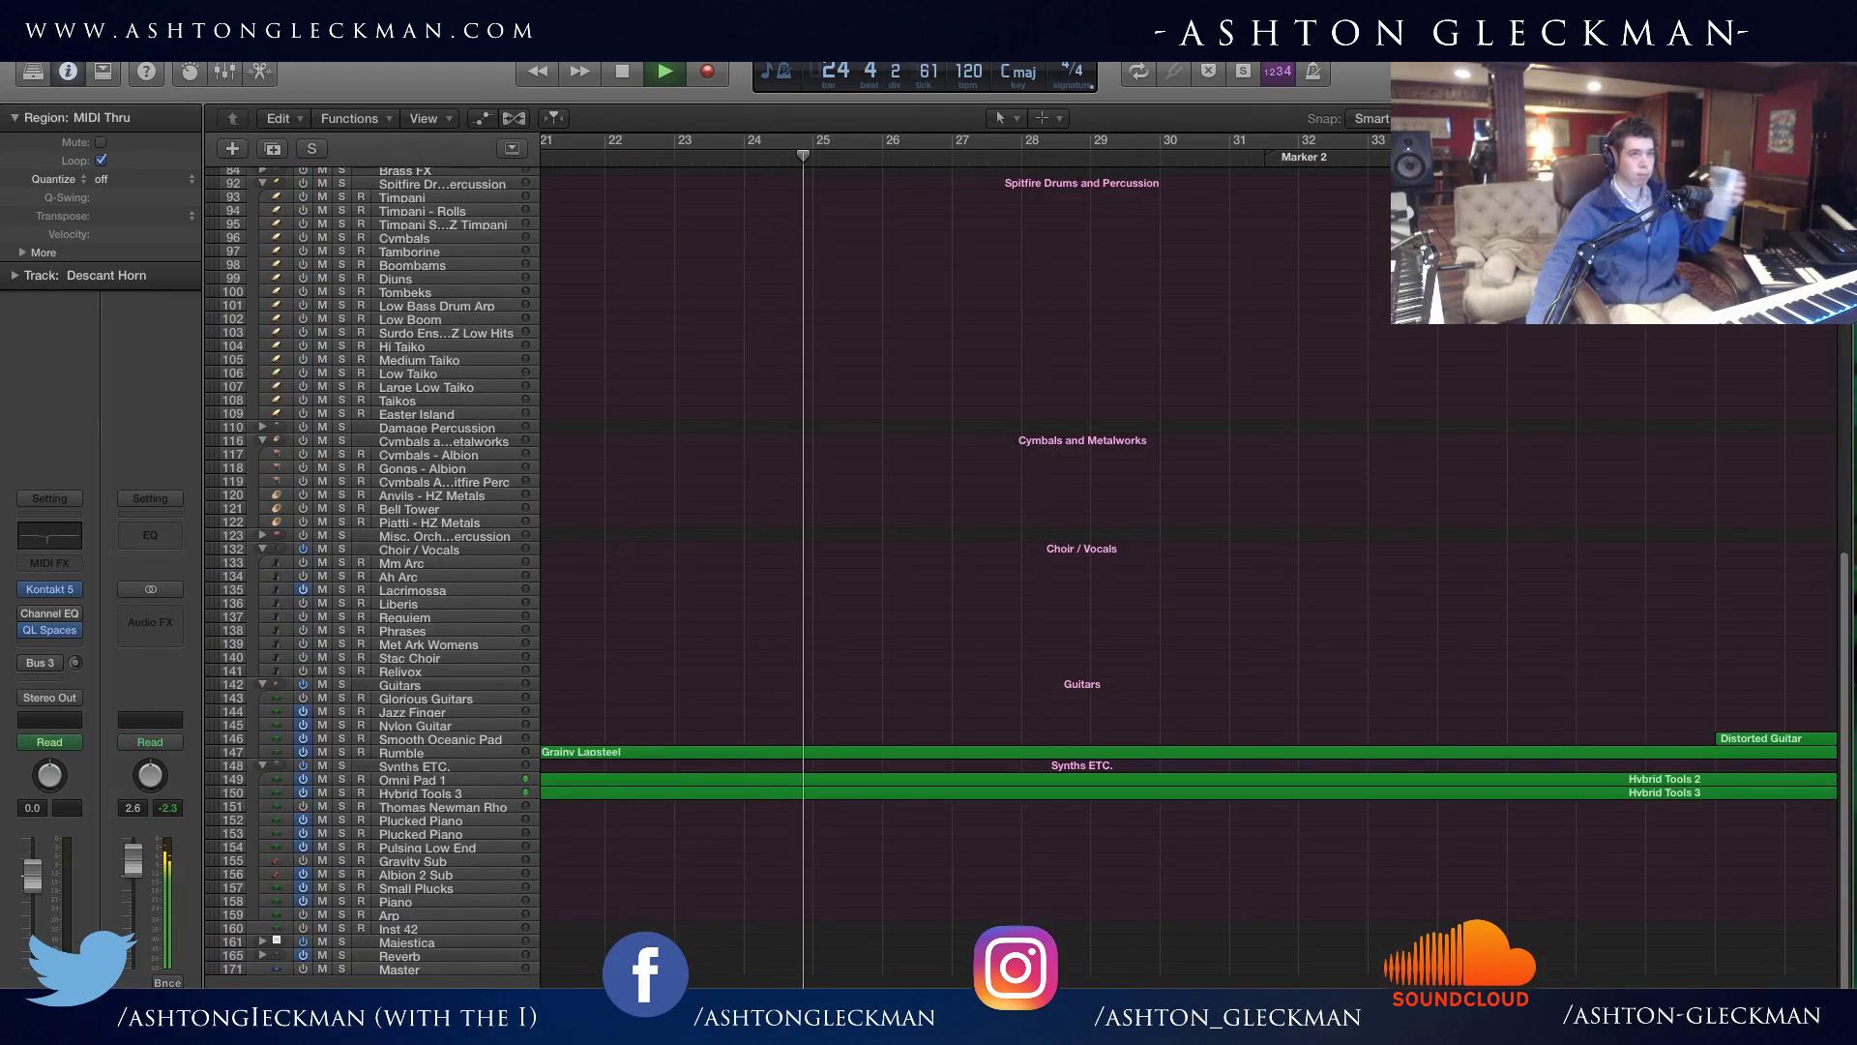
pyautogui.press('super+Down')
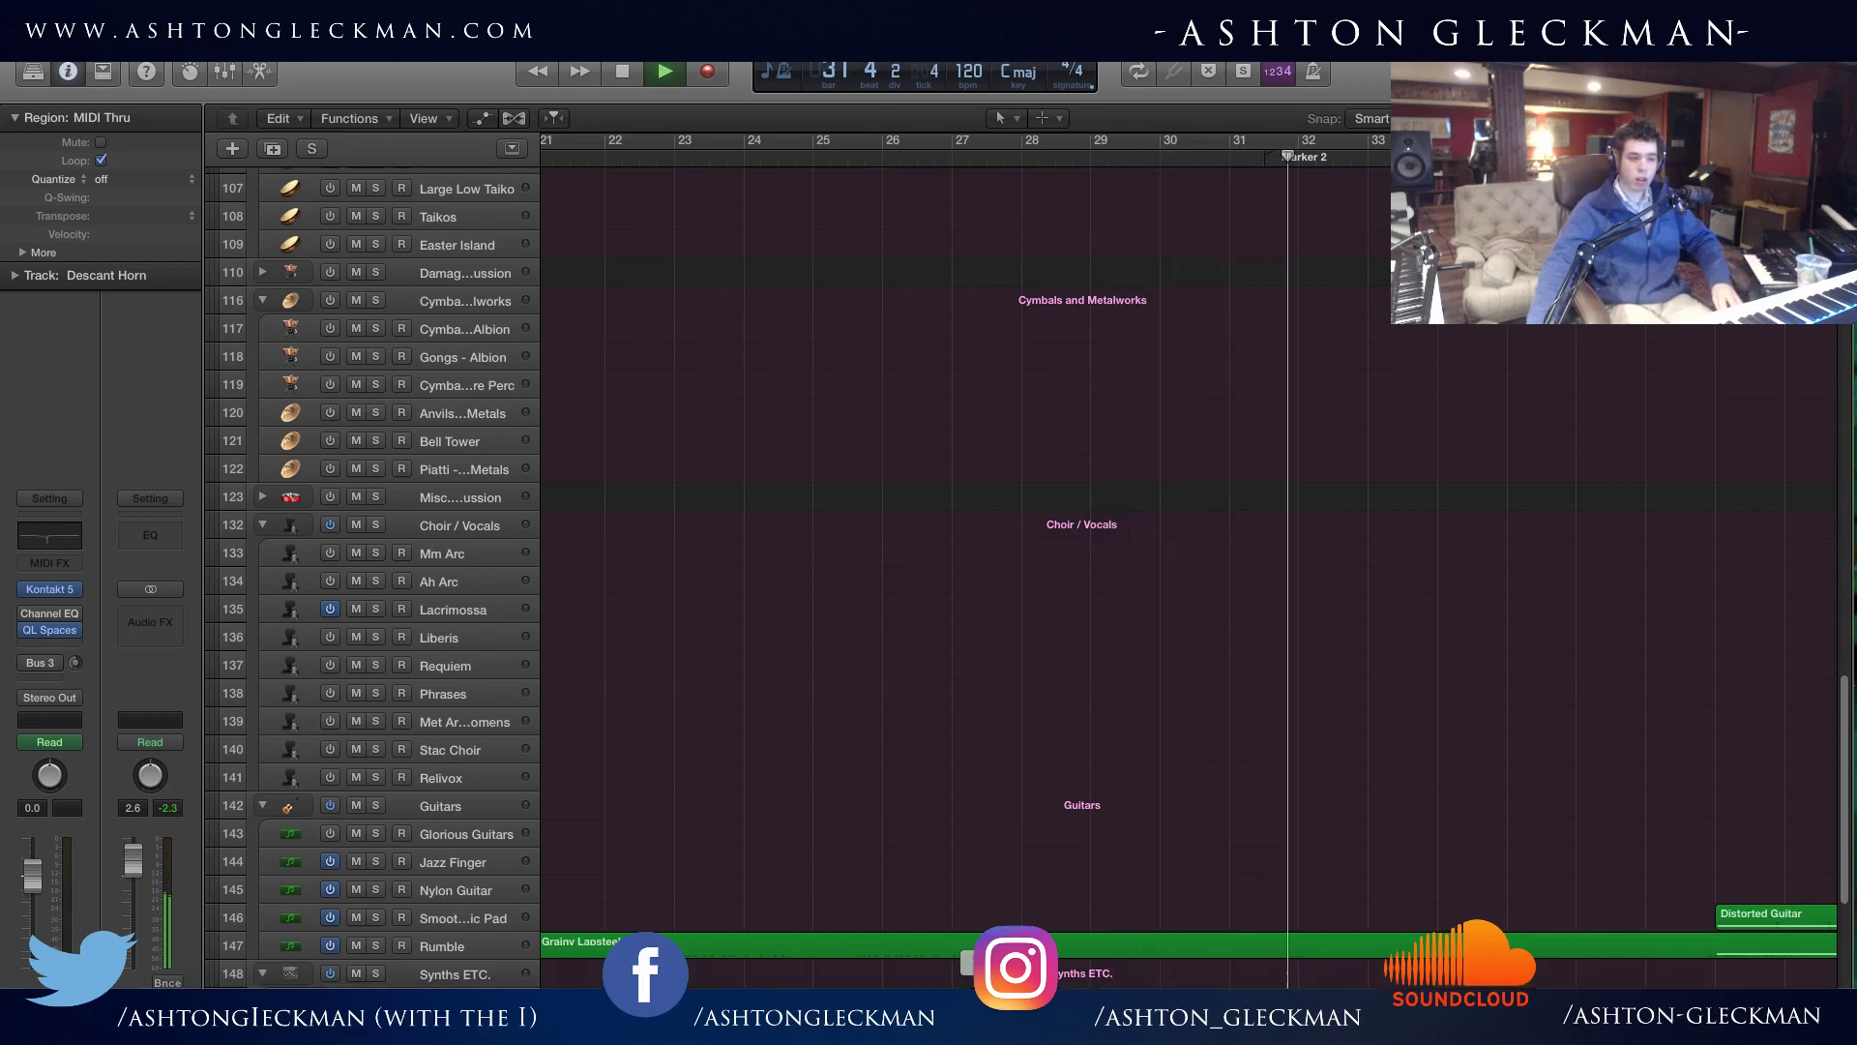
pyautogui.scroll(-5, 1020, 854)
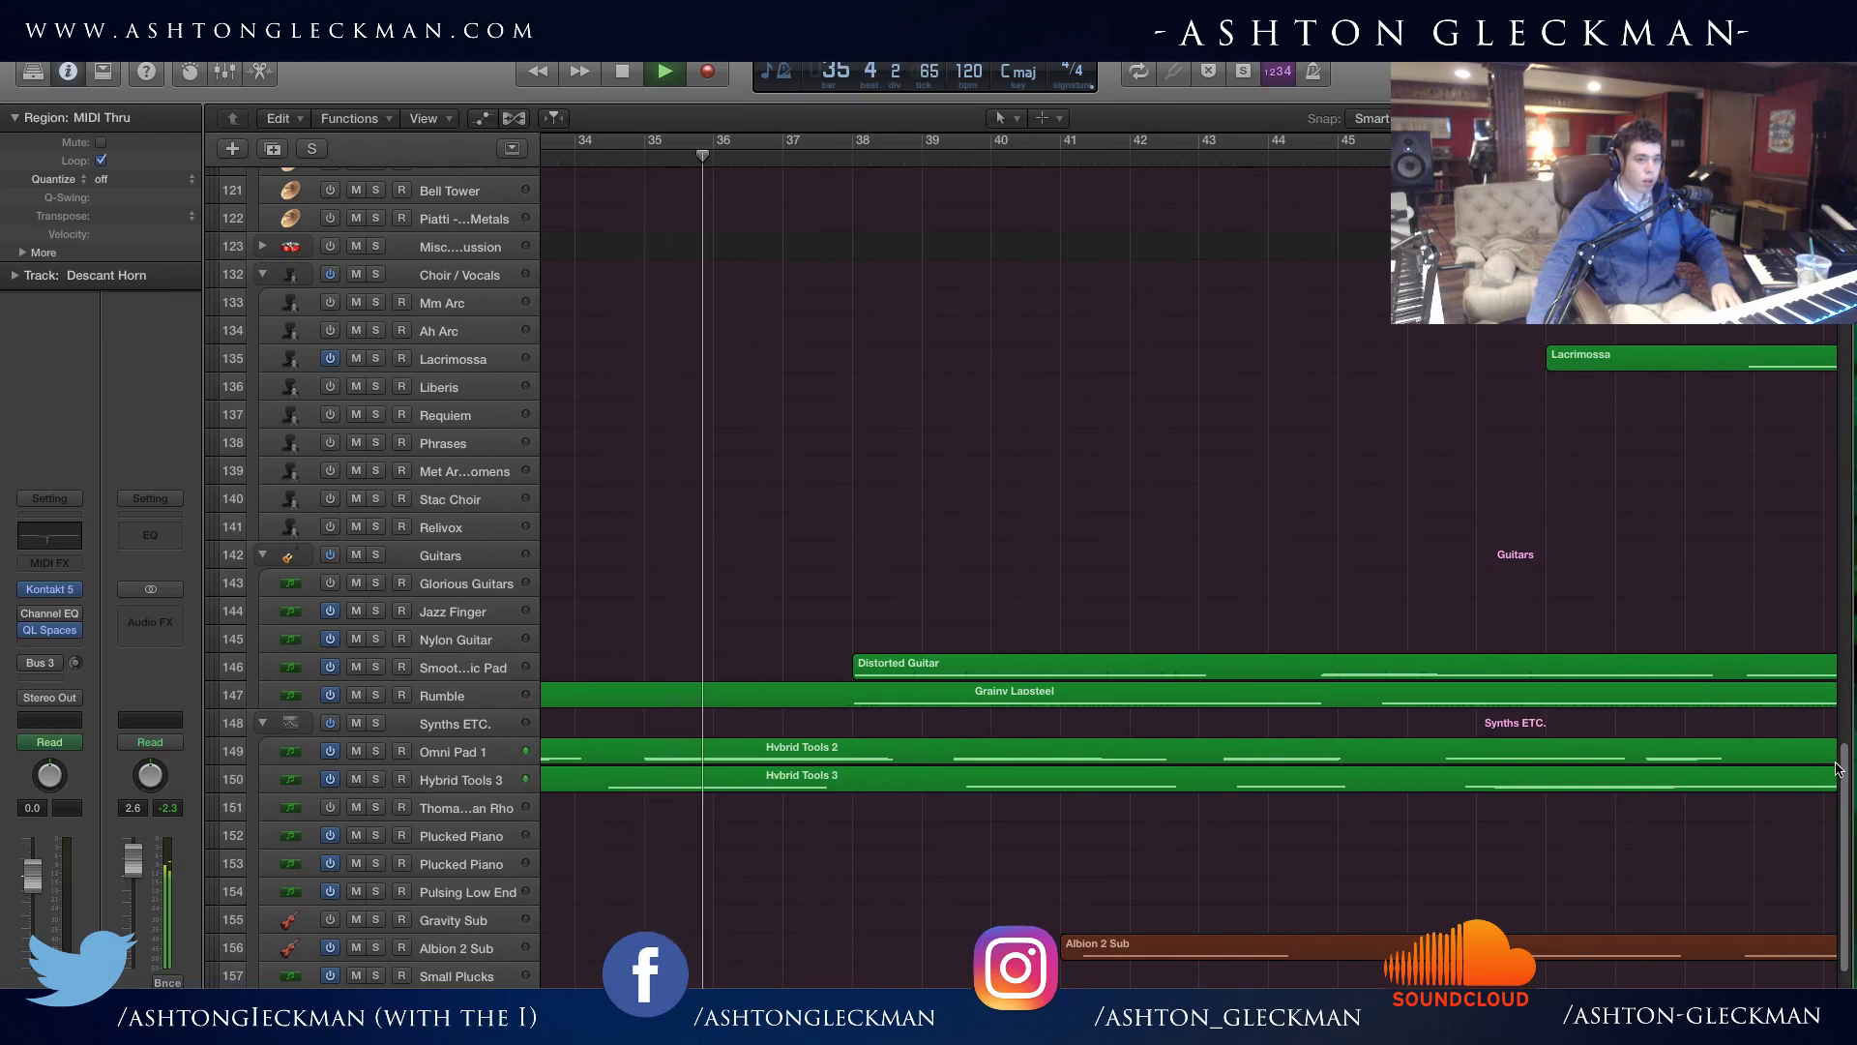
# Enlarge the track rows further and follow the string regions through about bar 60 during playback.
pyautogui.scroll(1, 1843, 764)
pyautogui.scroll(20, 1842, 744)
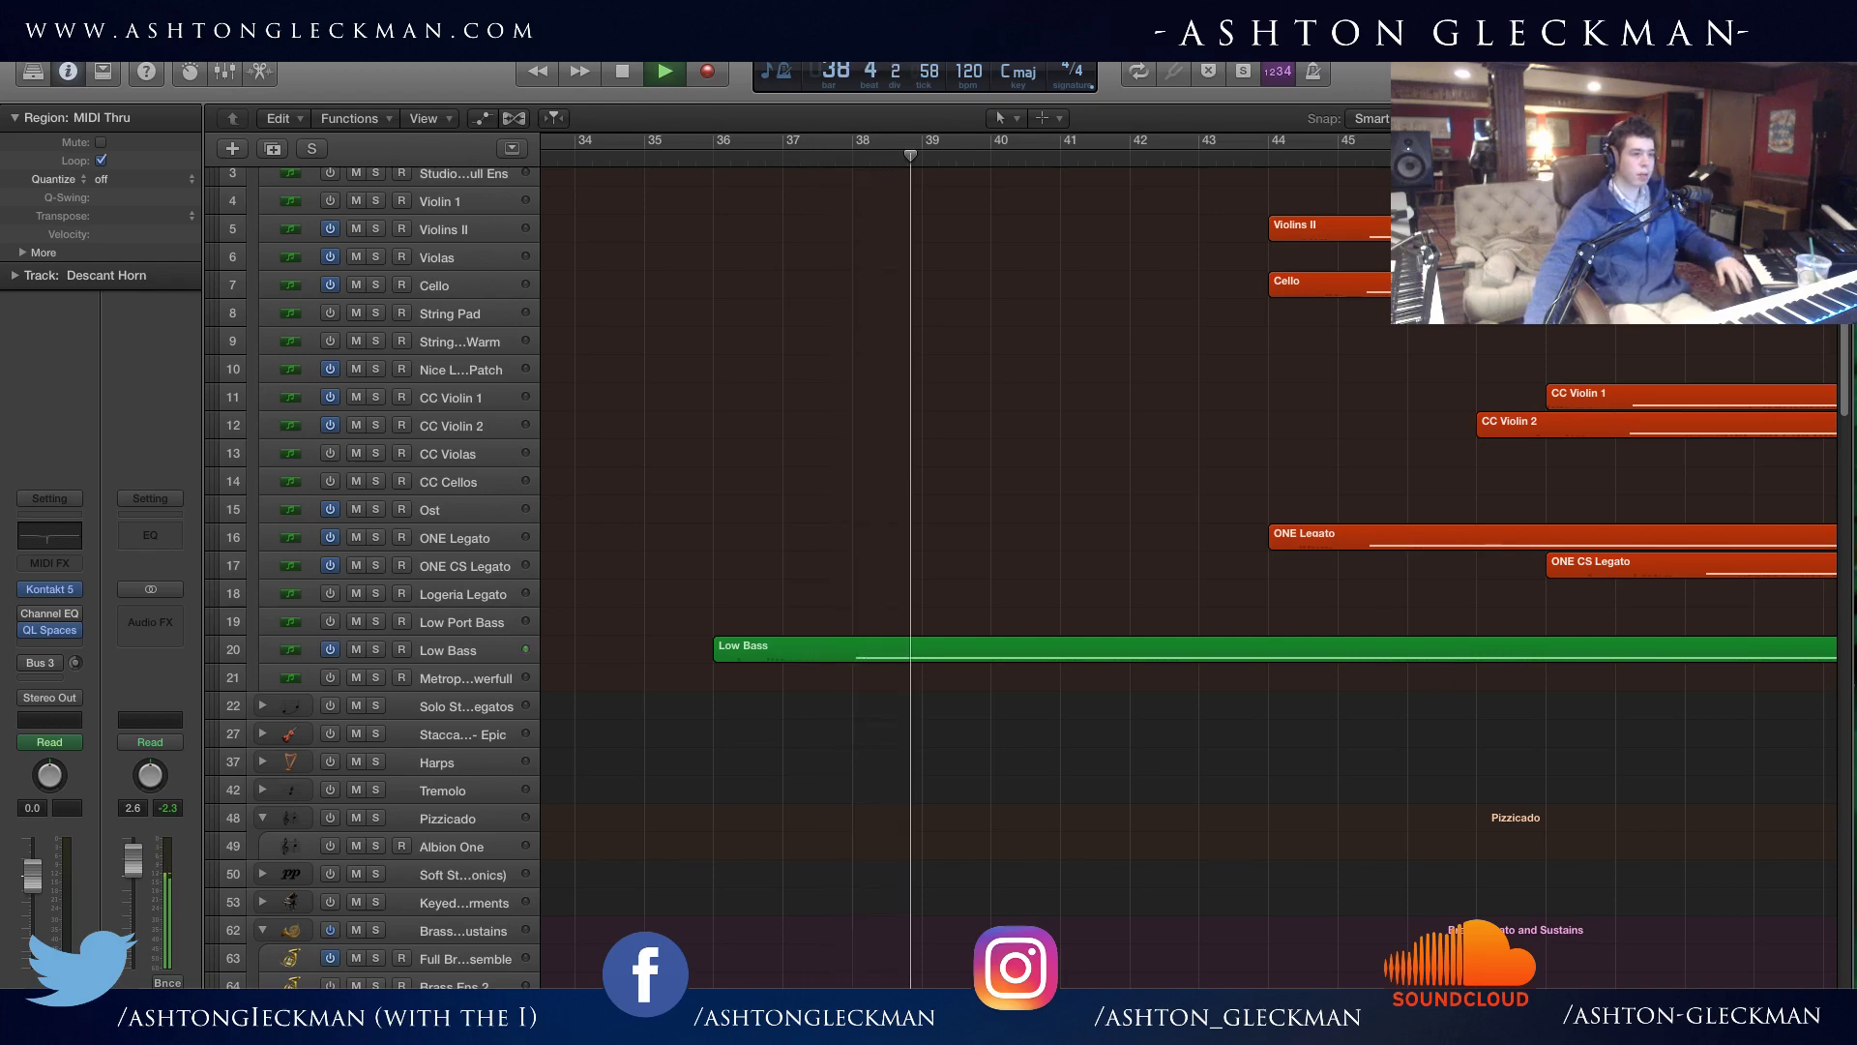
pyautogui.press('super+Down')
pyautogui.press('super+Down')
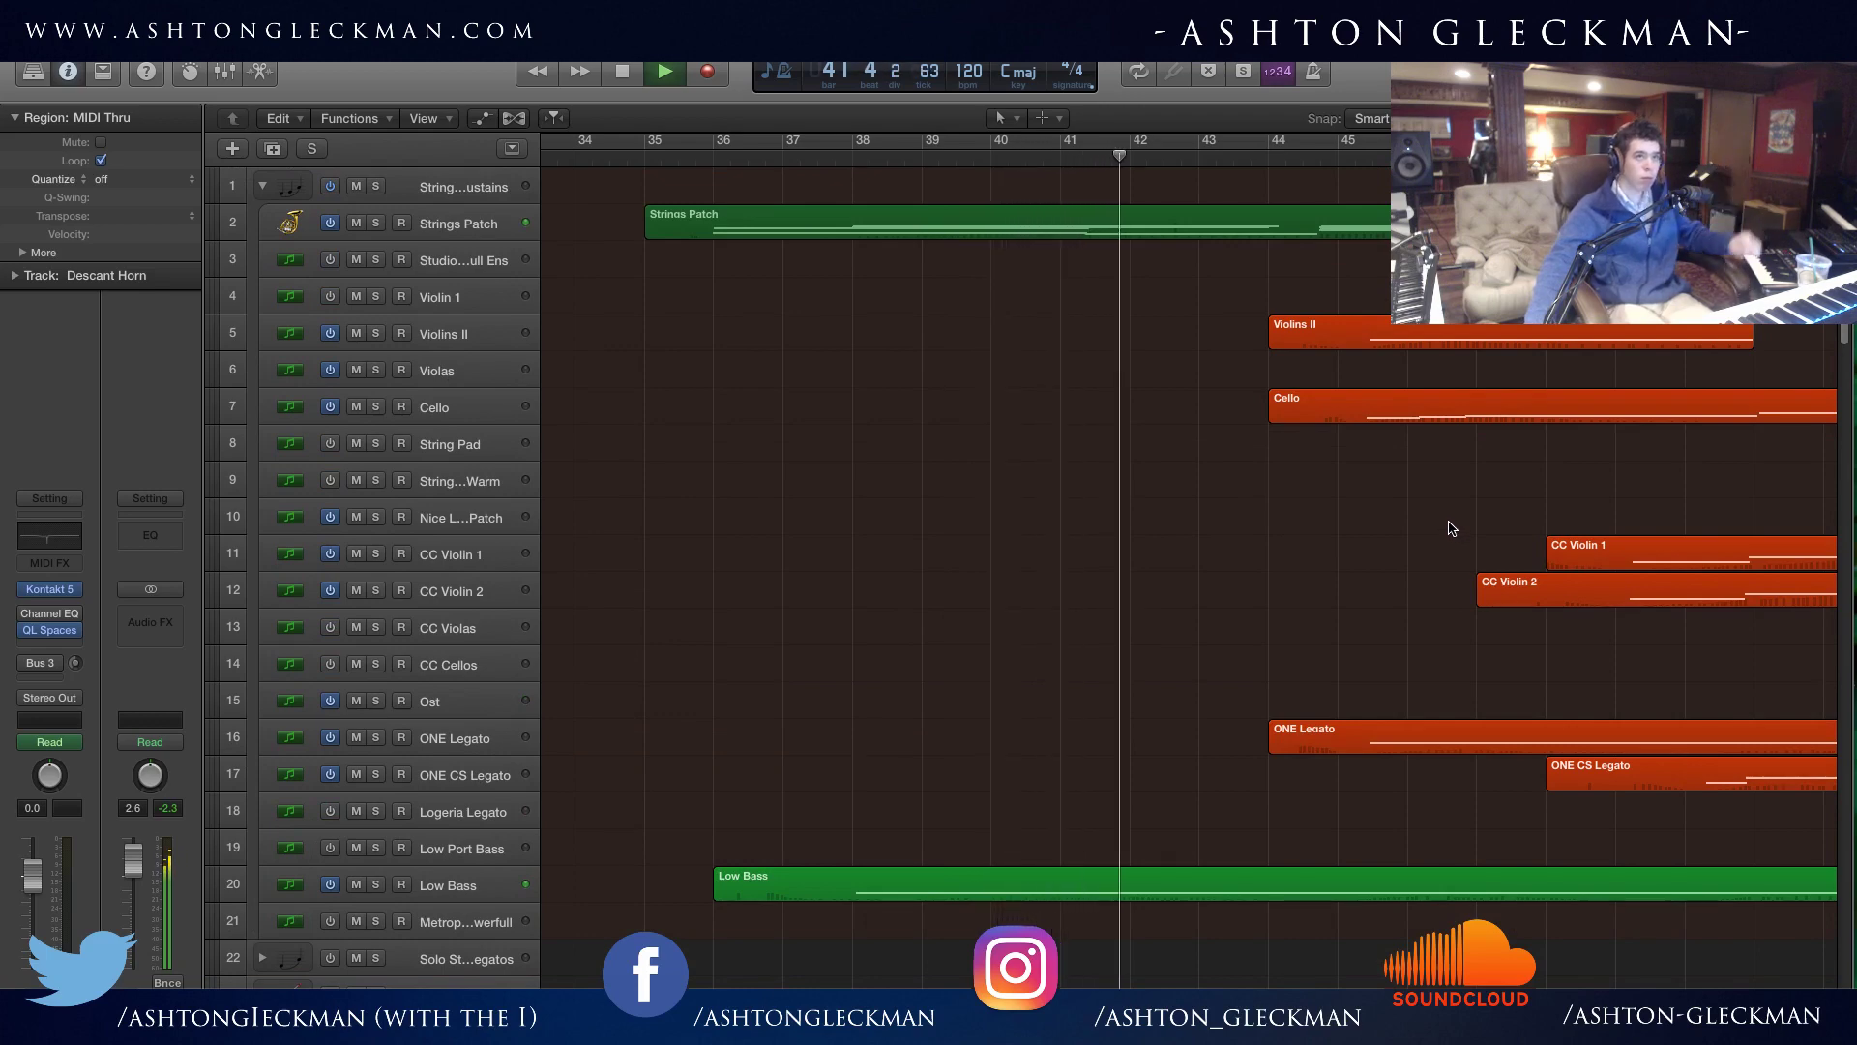
pyautogui.hscroll(10, 833, 477)
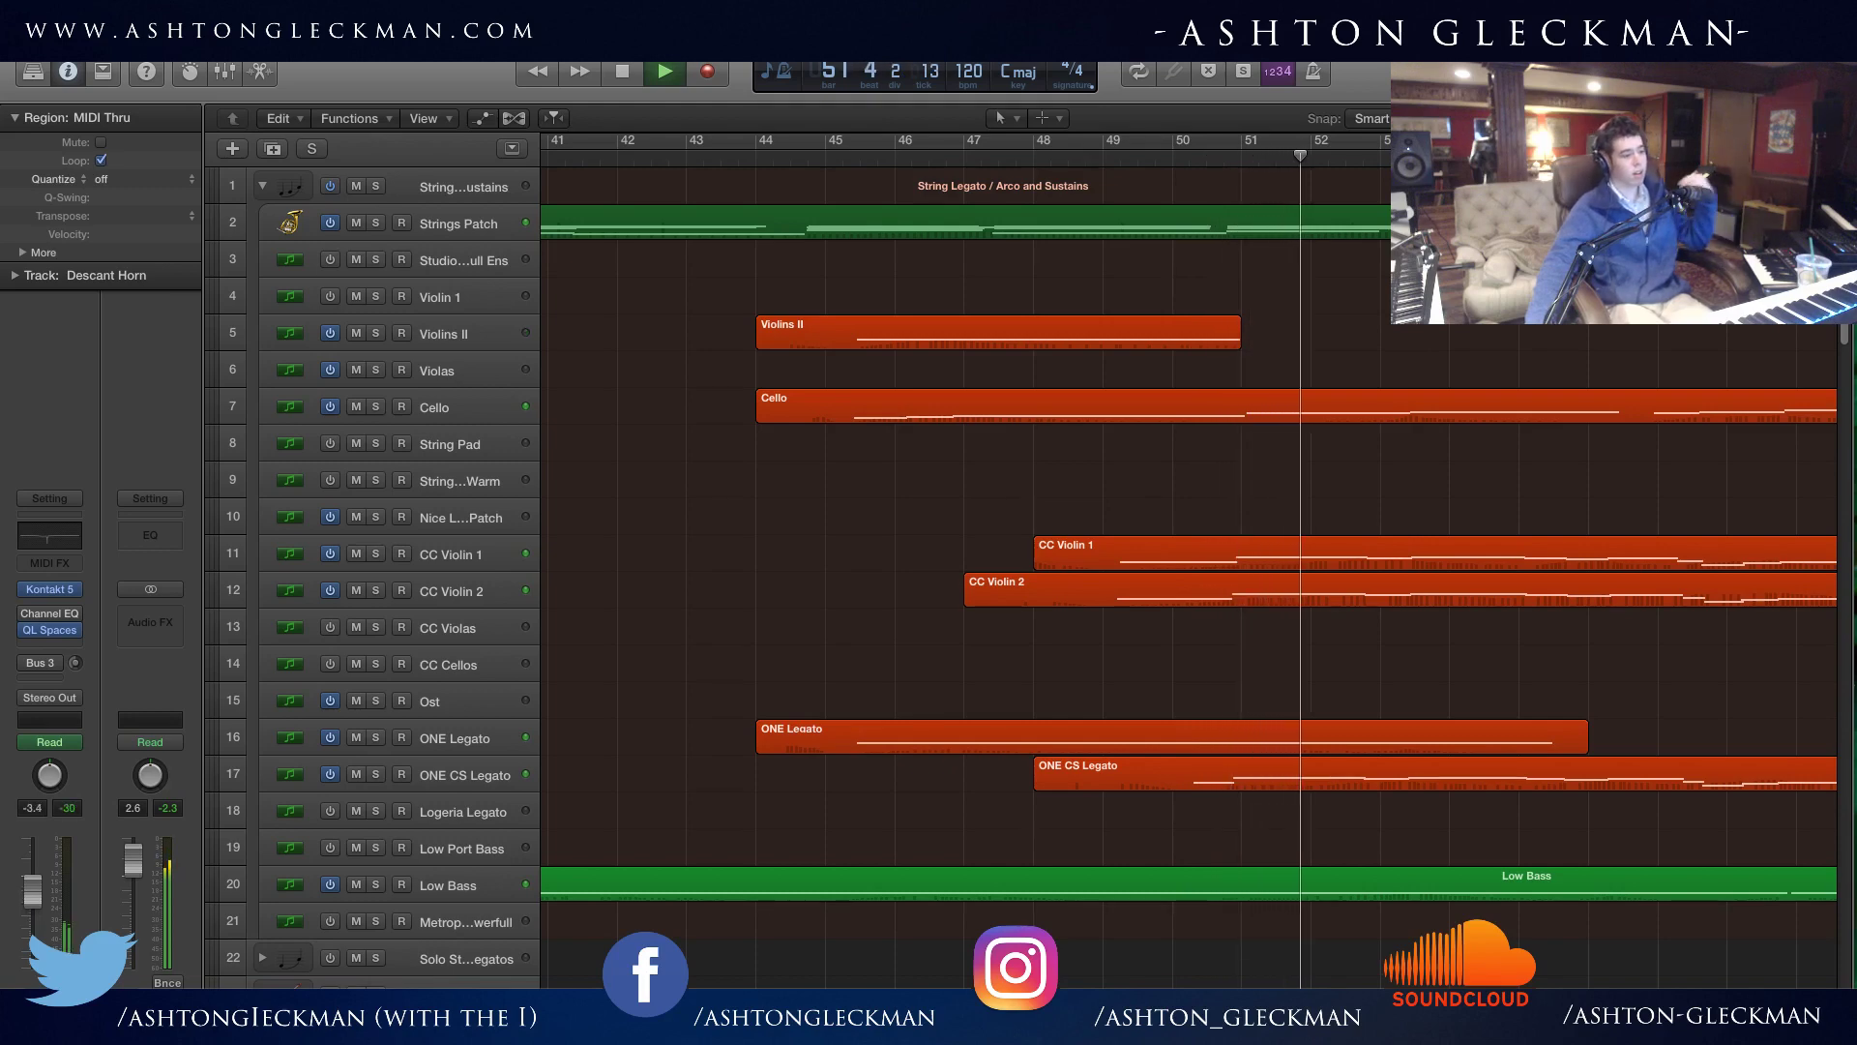
pyautogui.hscroll(5, 1188, 610)
pyautogui.hscroll(2, 1187, 609)
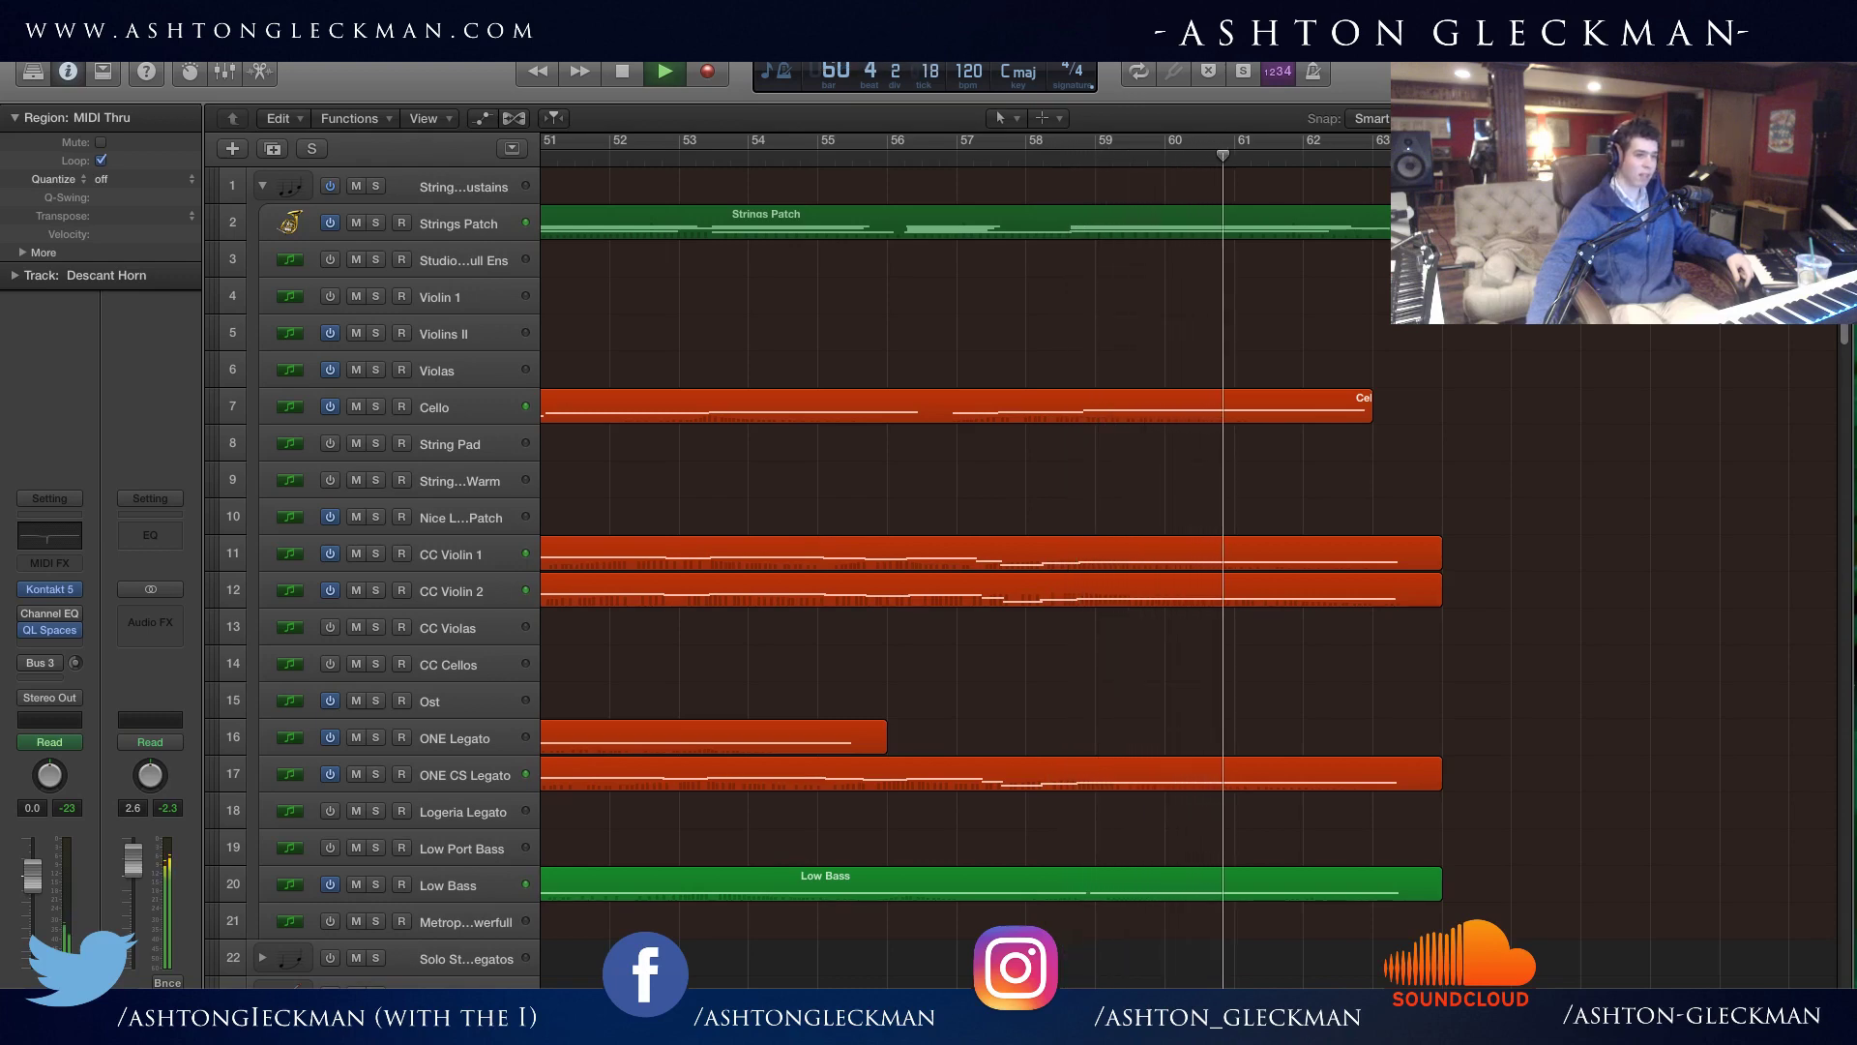
# Open the Descant Horn region starting near bar 63 in the Piano Roll and examine its notes and modulation curve enlarged horizontally.
pyautogui.hscroll(5, 1247, 764)
pyautogui.scroll(-20, 1272, 741)
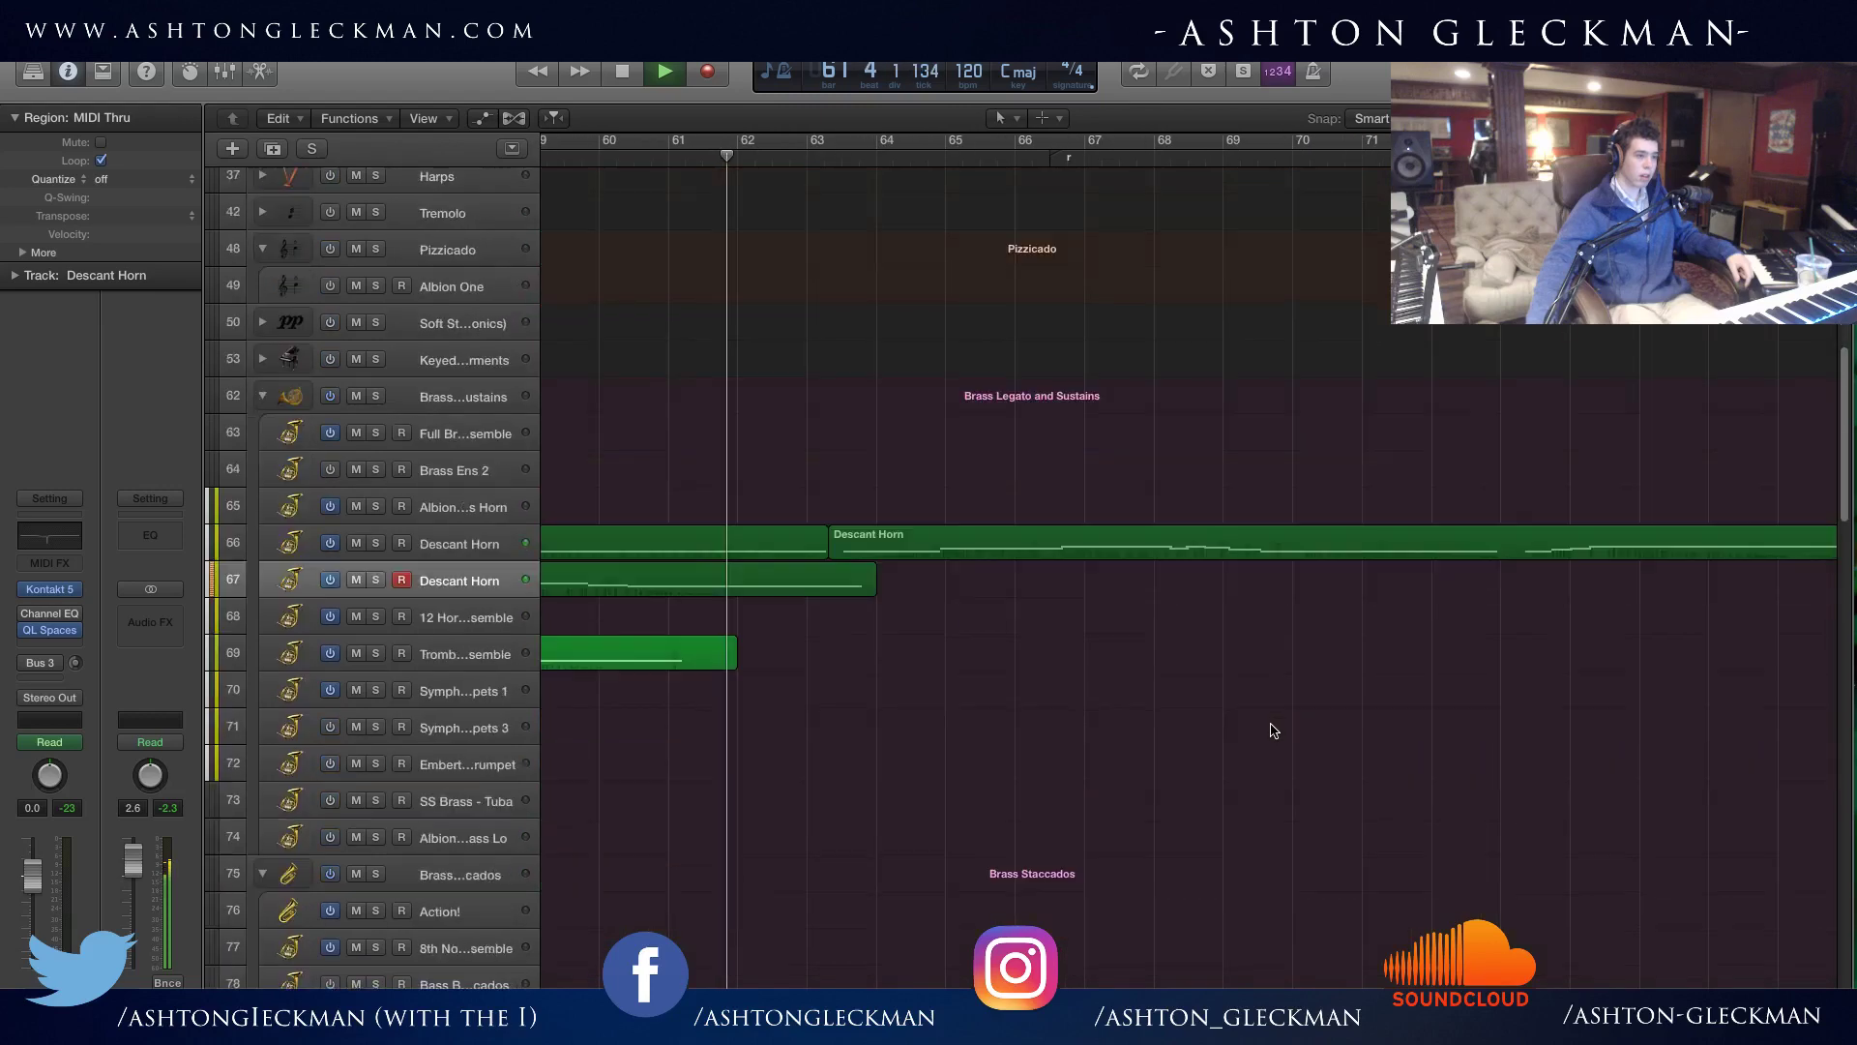
pyautogui.scroll(3, 1064, 483)
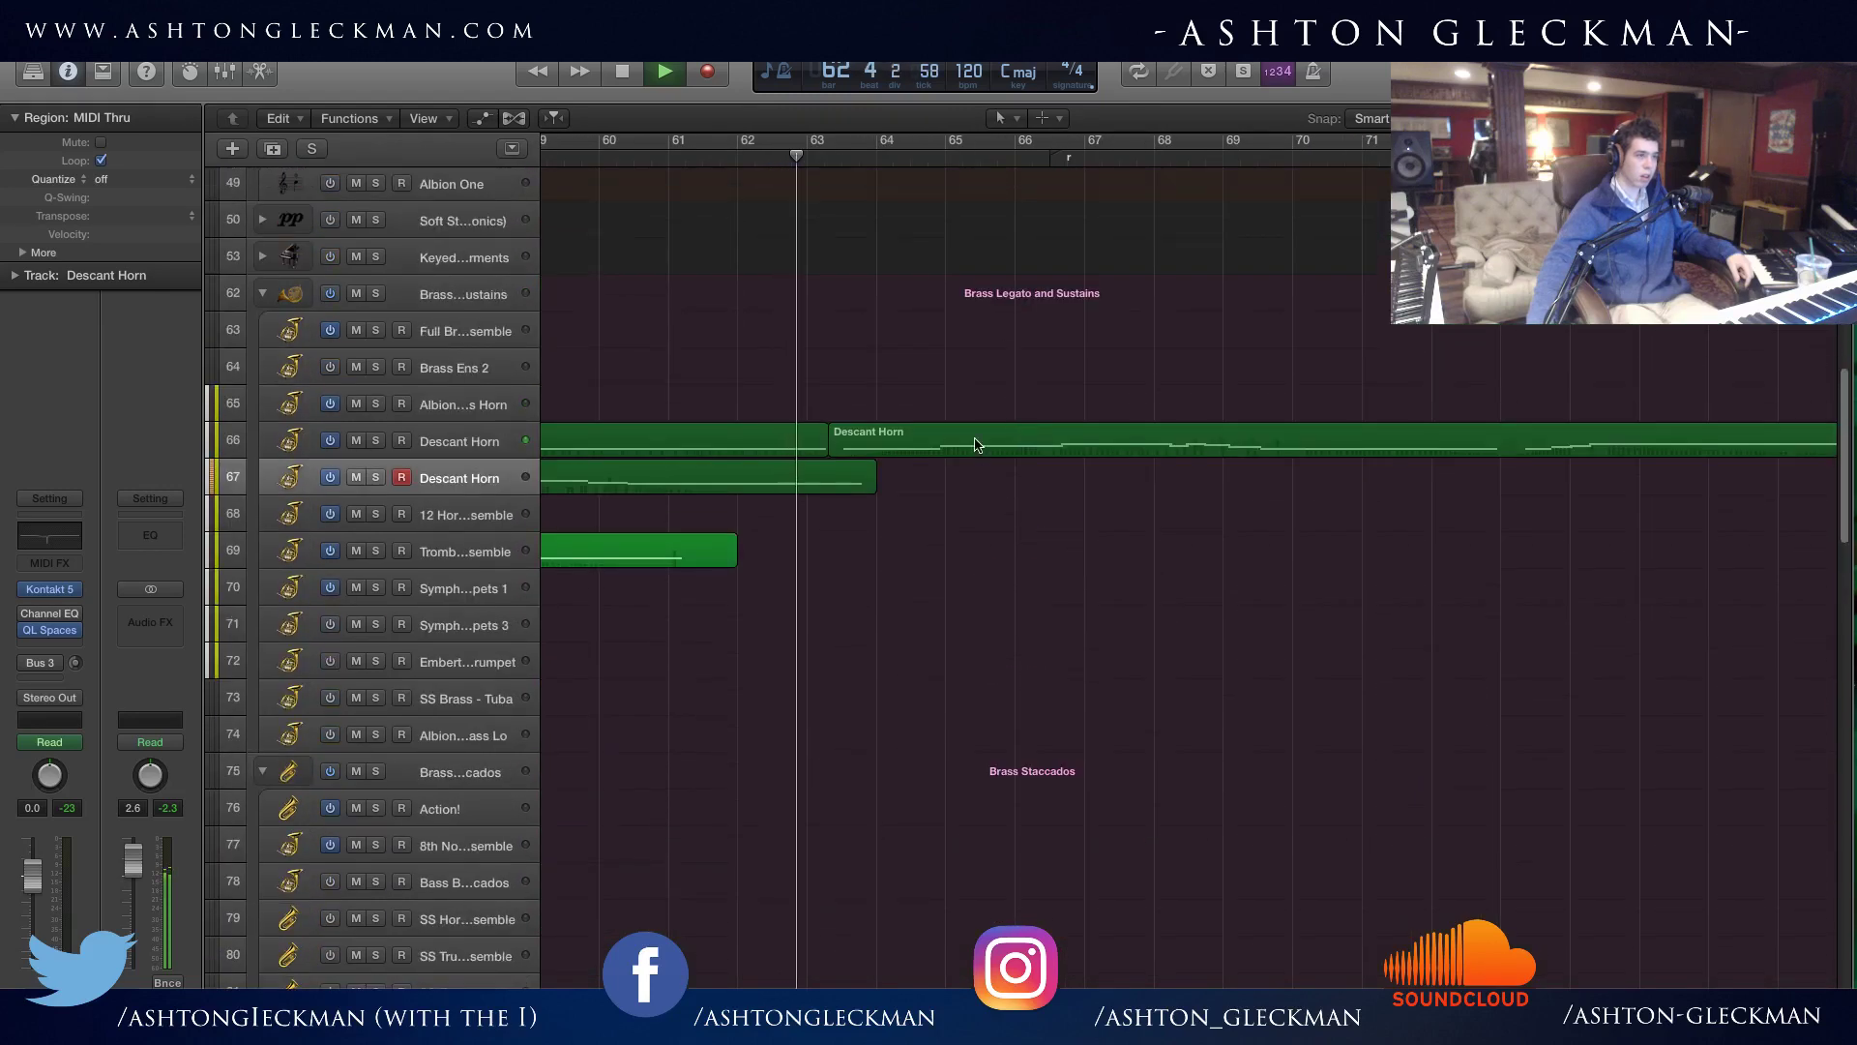
pyautogui.doubleClick(973, 437)
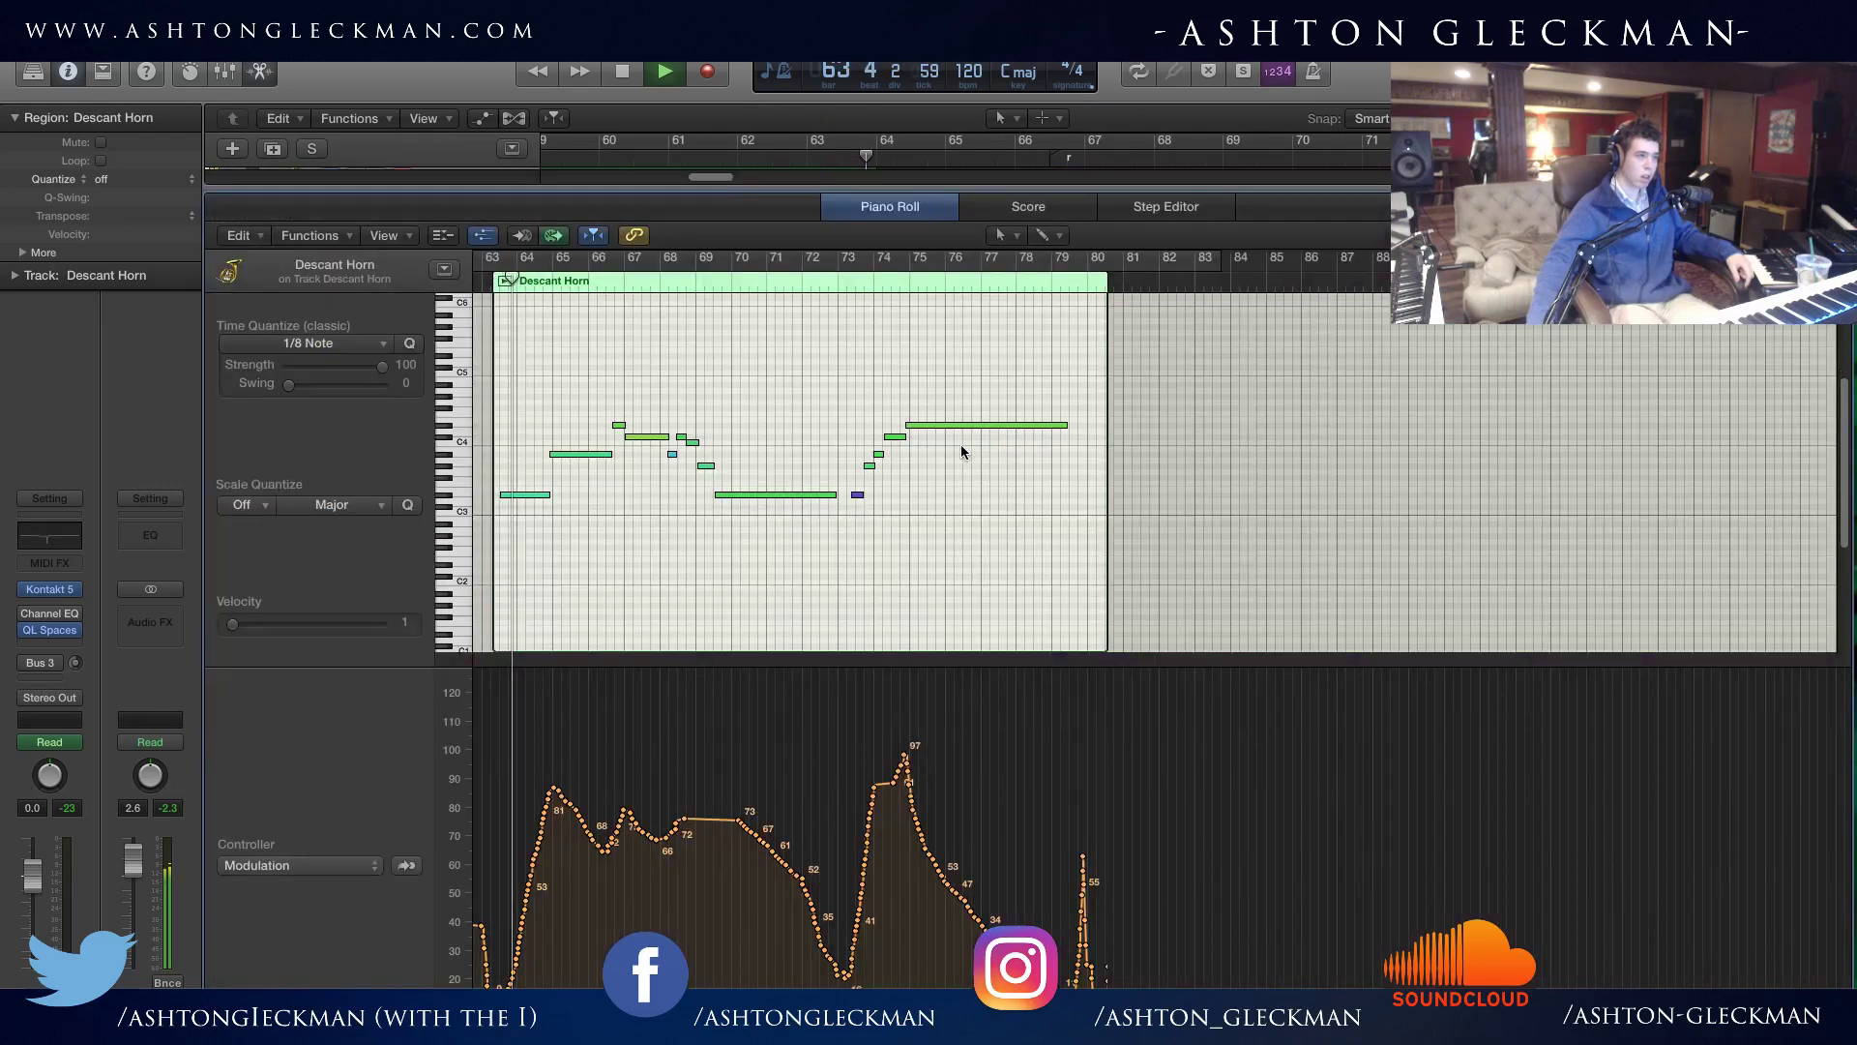
pyautogui.press('super+Right')
pyautogui.press('super+Right')
pyautogui.press('super+Right')
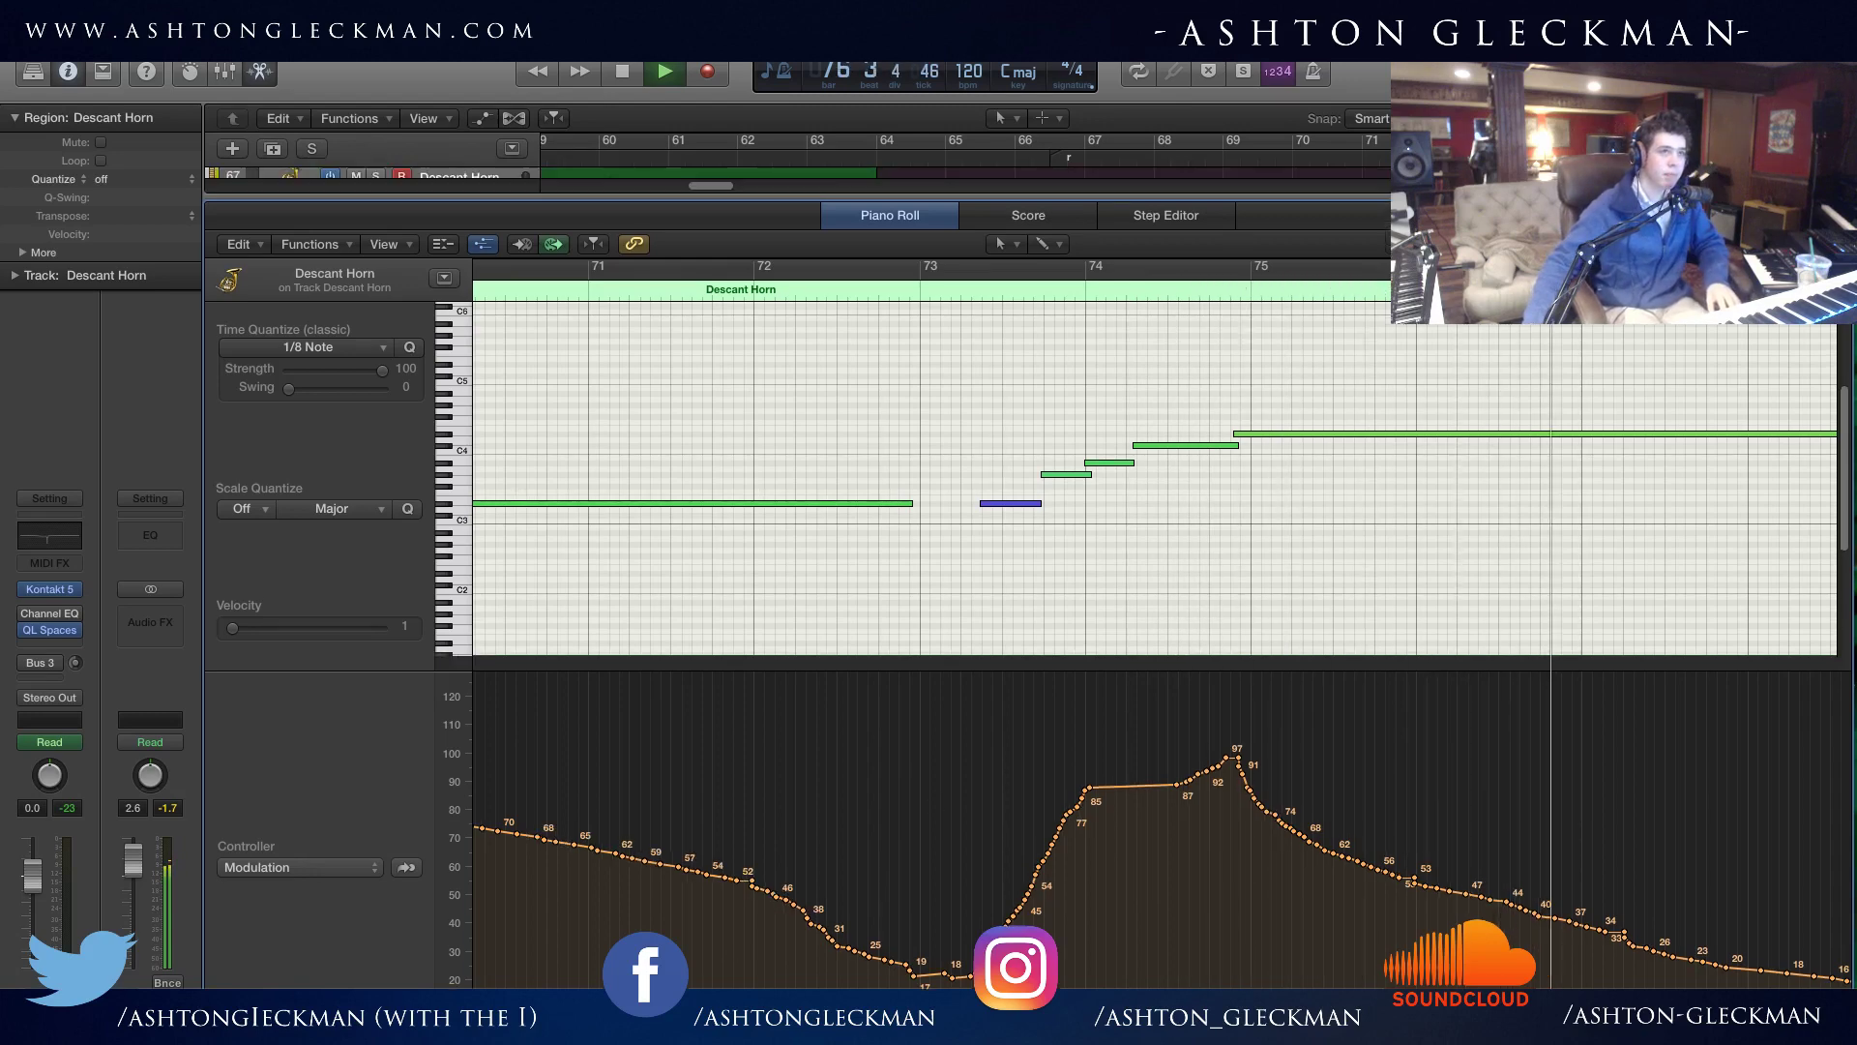
# Close the Piano Roll and stop playback with the Descant Horn region deselected.
pyautogui.press('e')
pyautogui.scroll(5, 1351, 722)
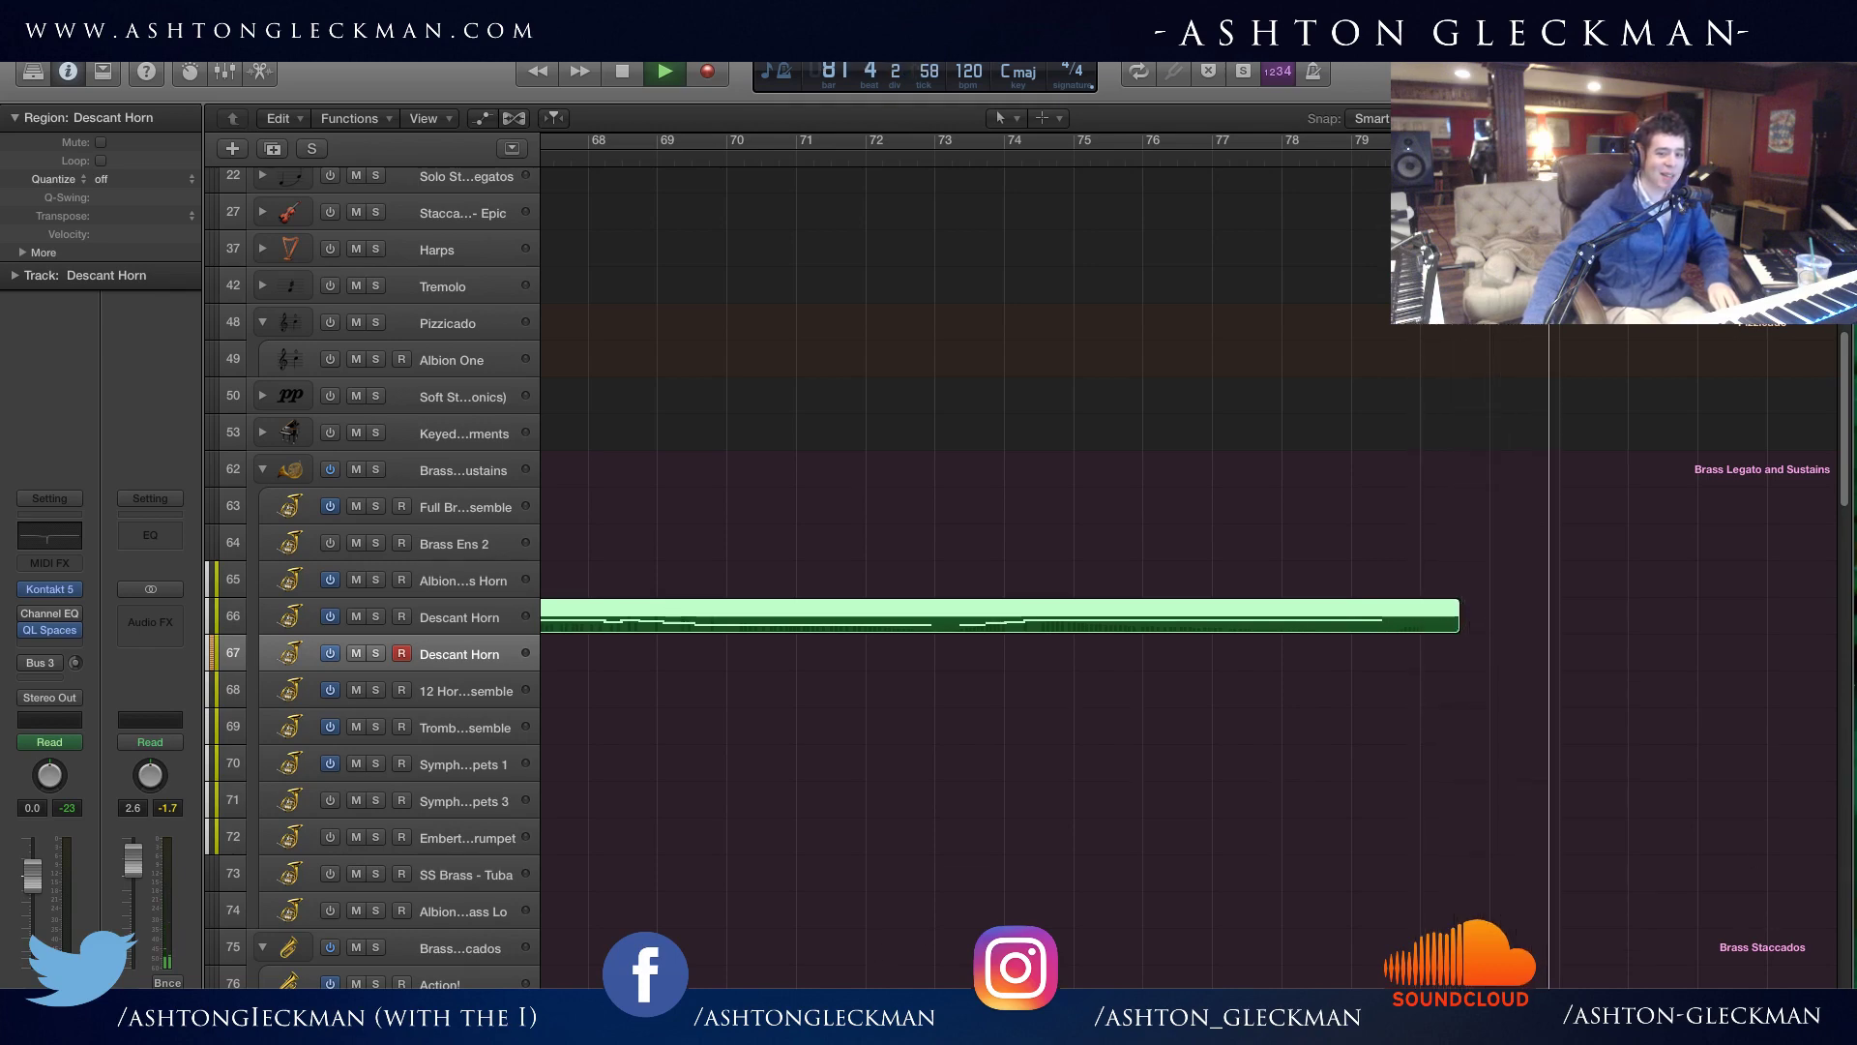
pyautogui.click(919, 941)
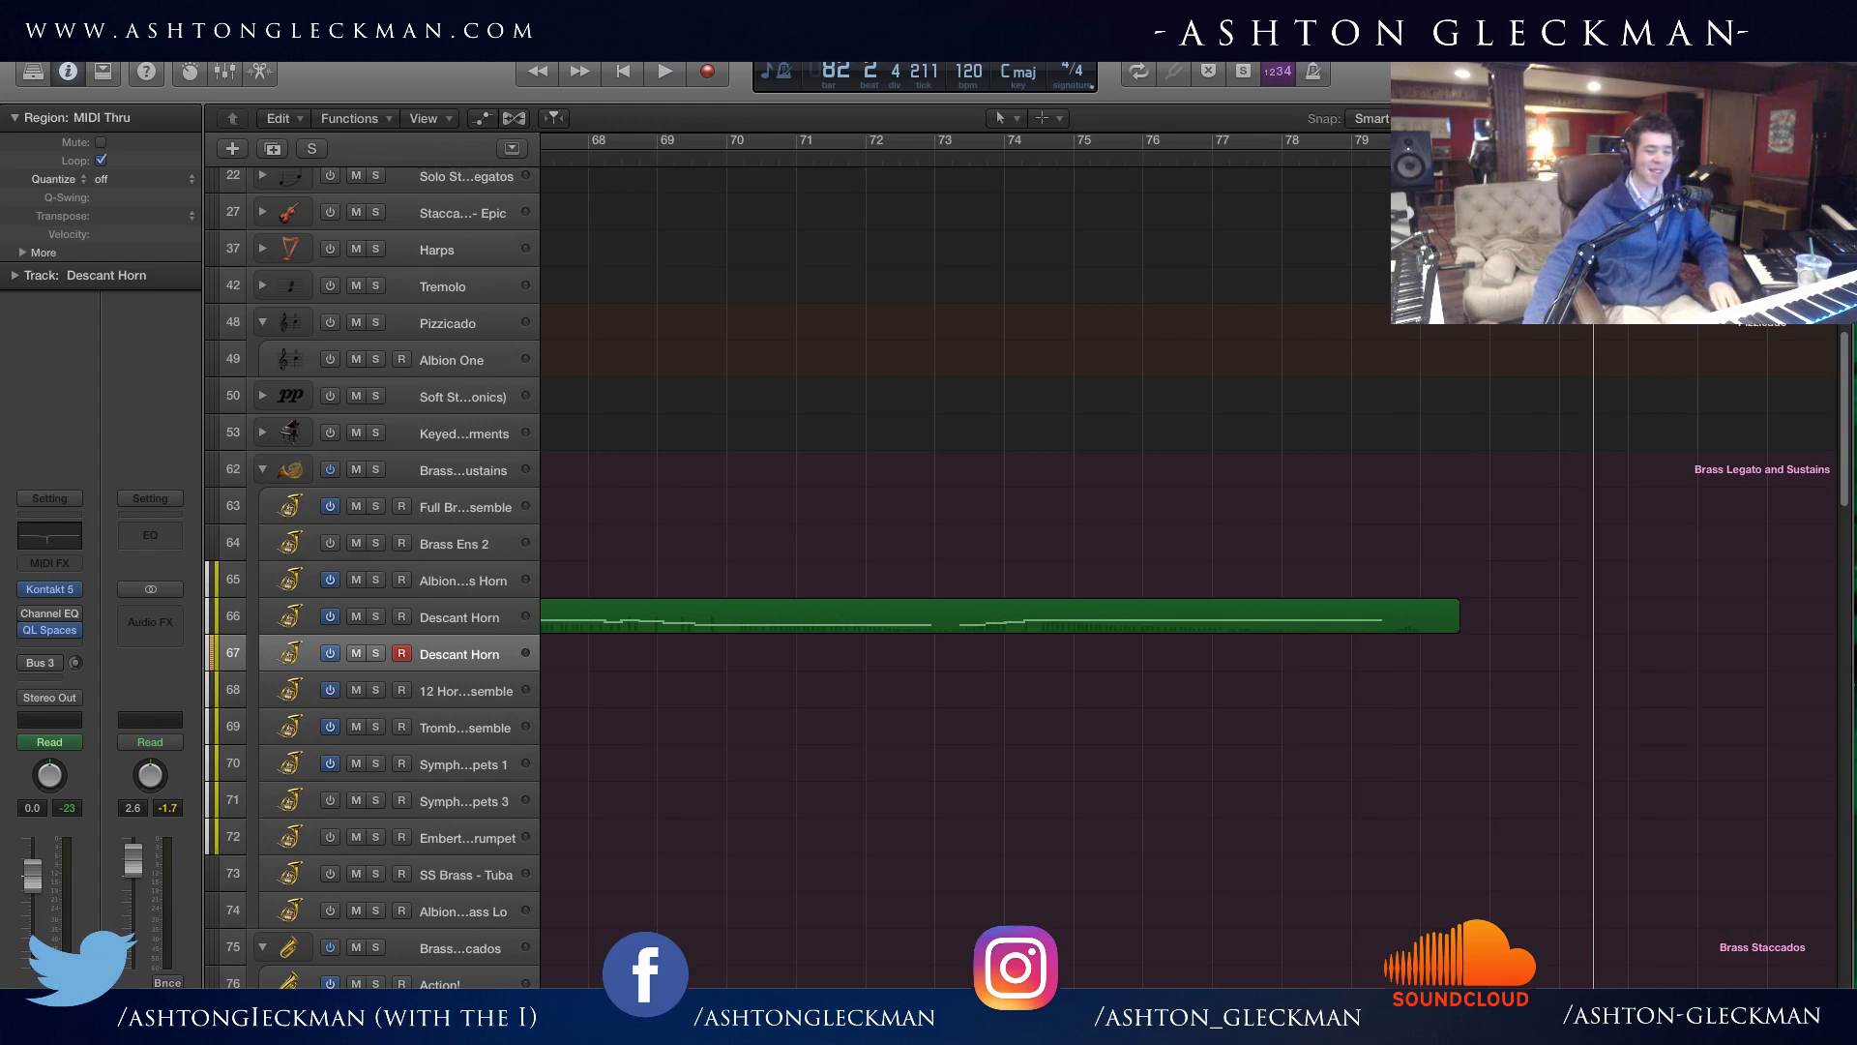
# Return to the arrangement around Marker 1 and look over its brass, percussion and choir tracks.
pyautogui.hscroll(-15, 1188, 561)
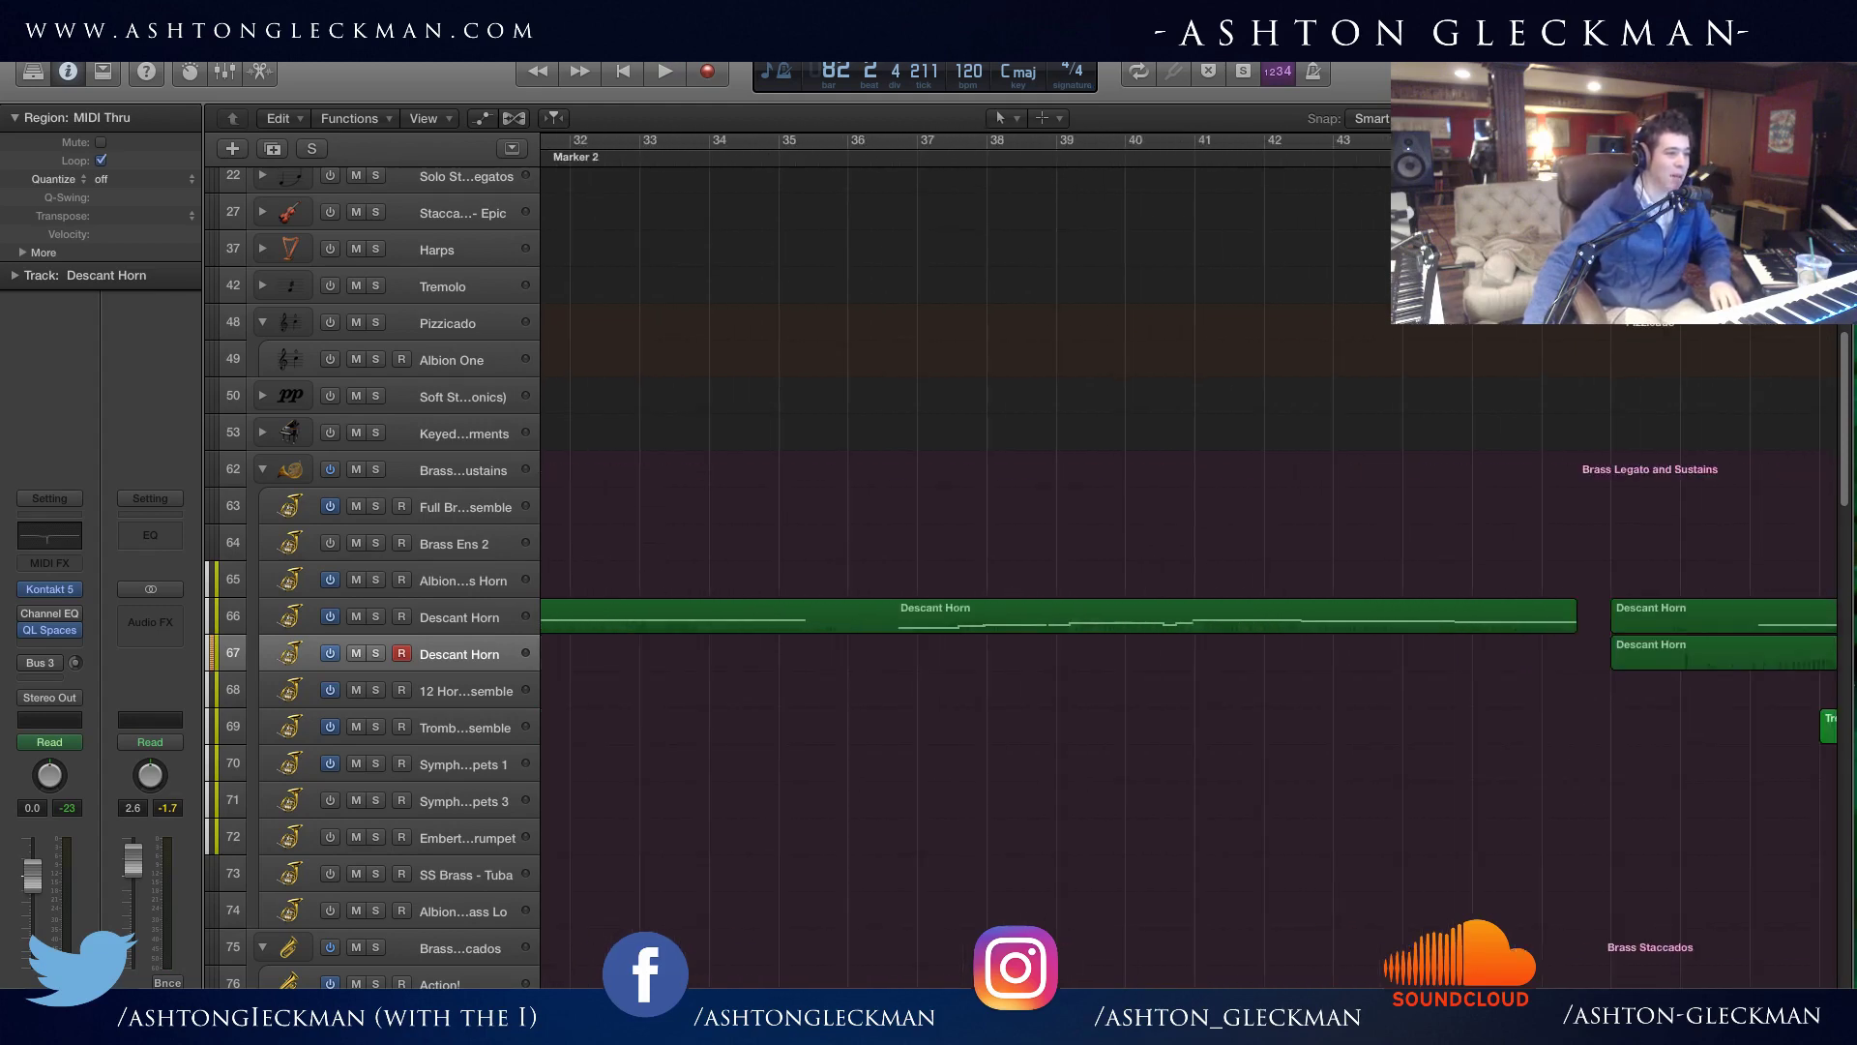
pyautogui.hscroll(-20, 1188, 561)
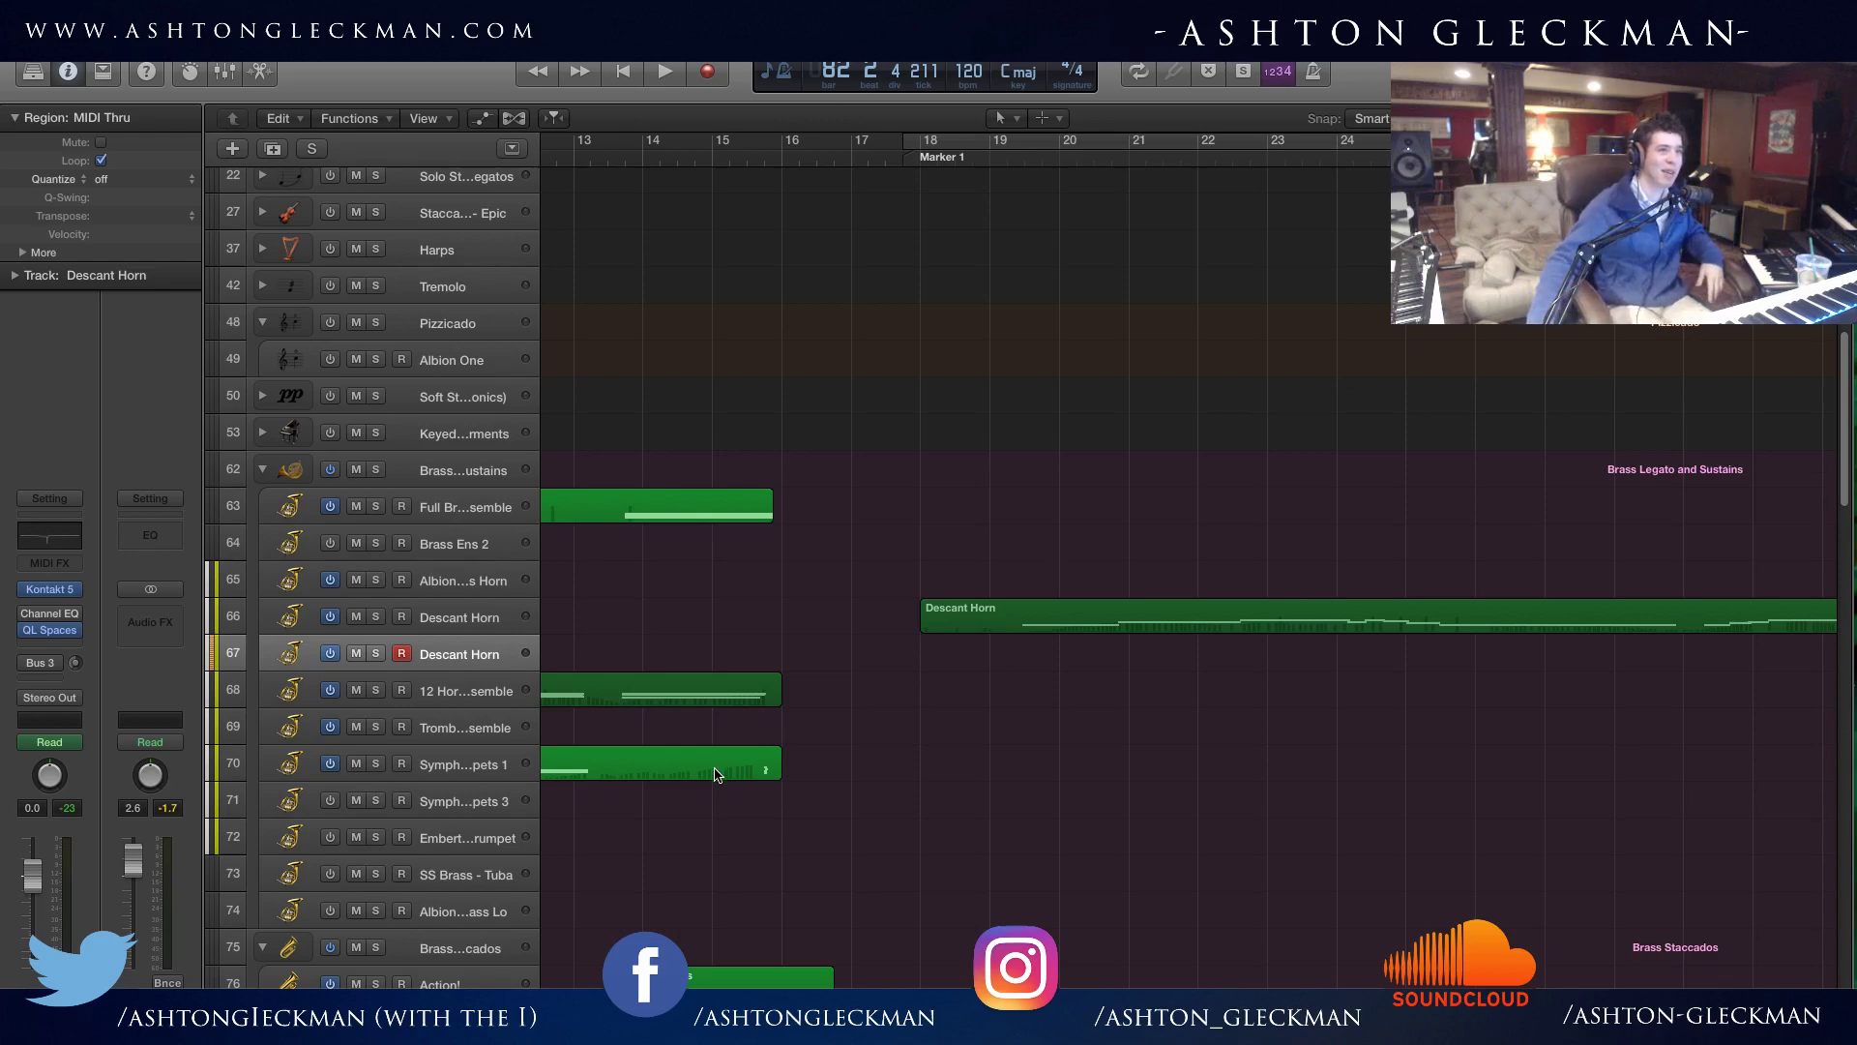
pyautogui.scroll(-15, 718, 774)
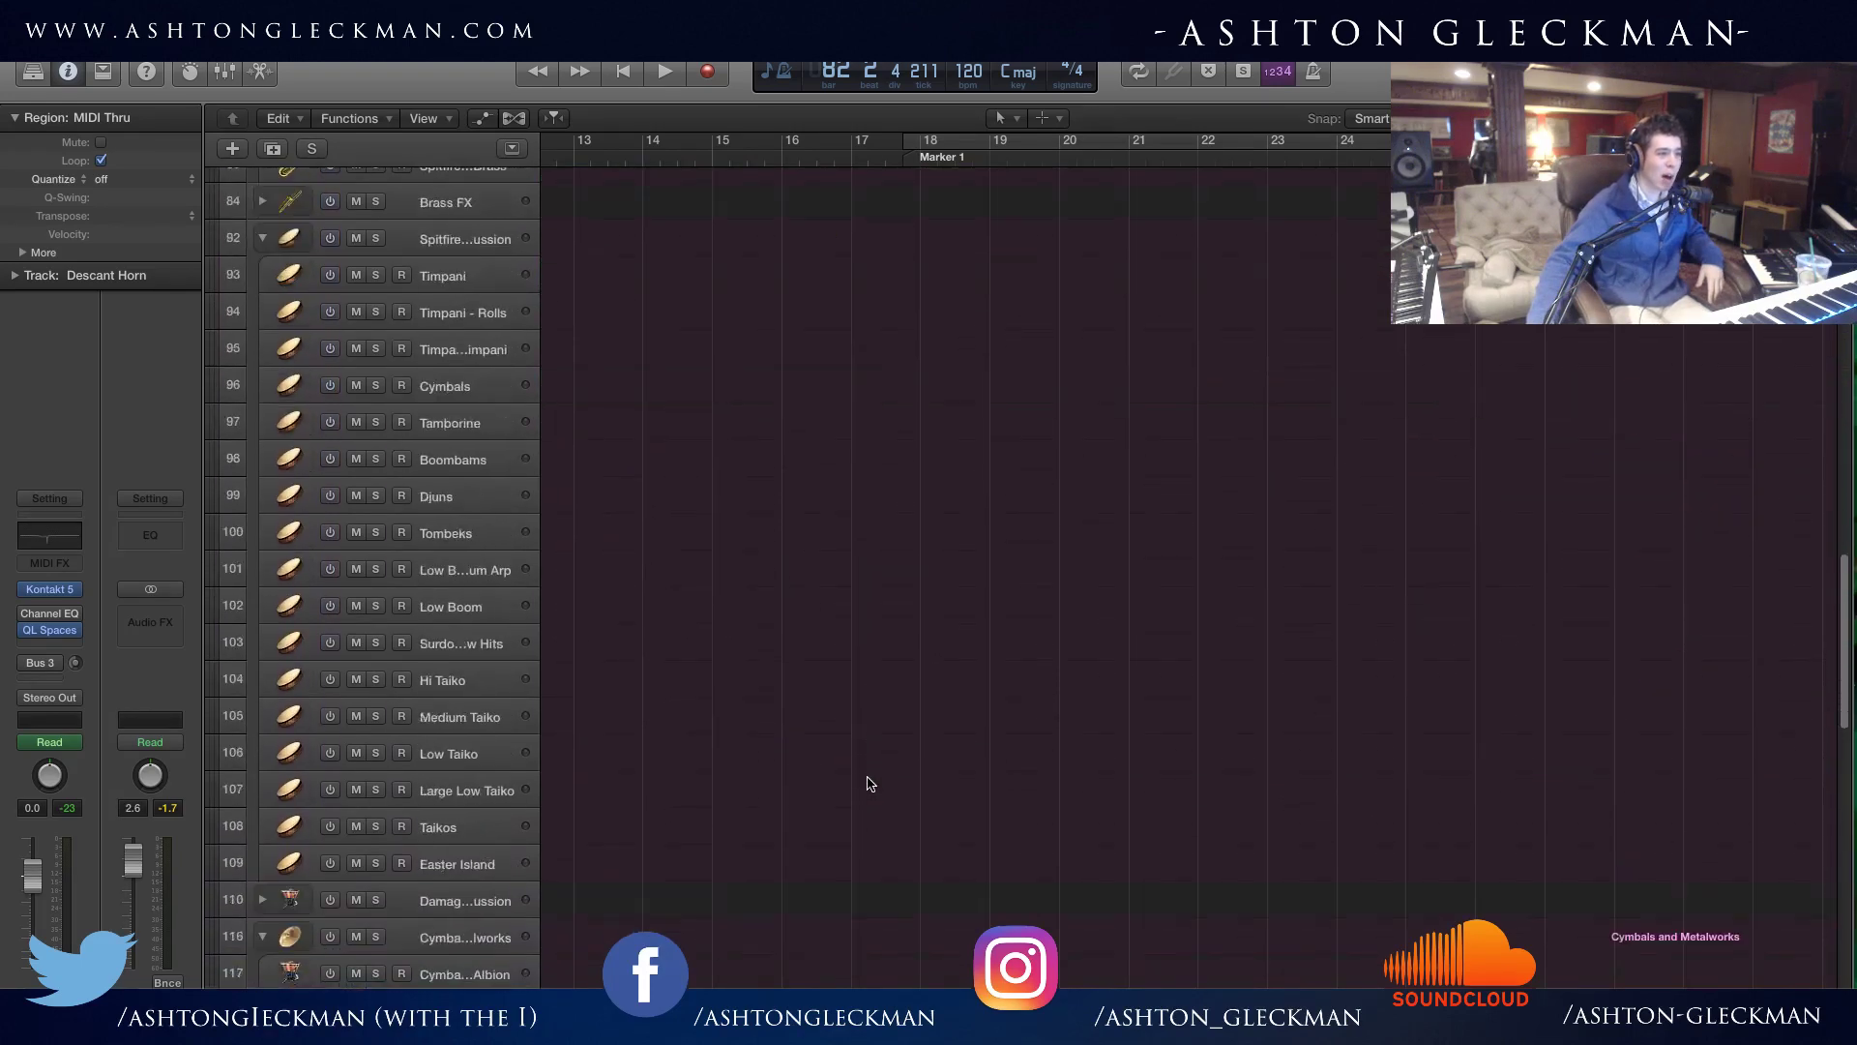
pyautogui.scroll(-10, 871, 783)
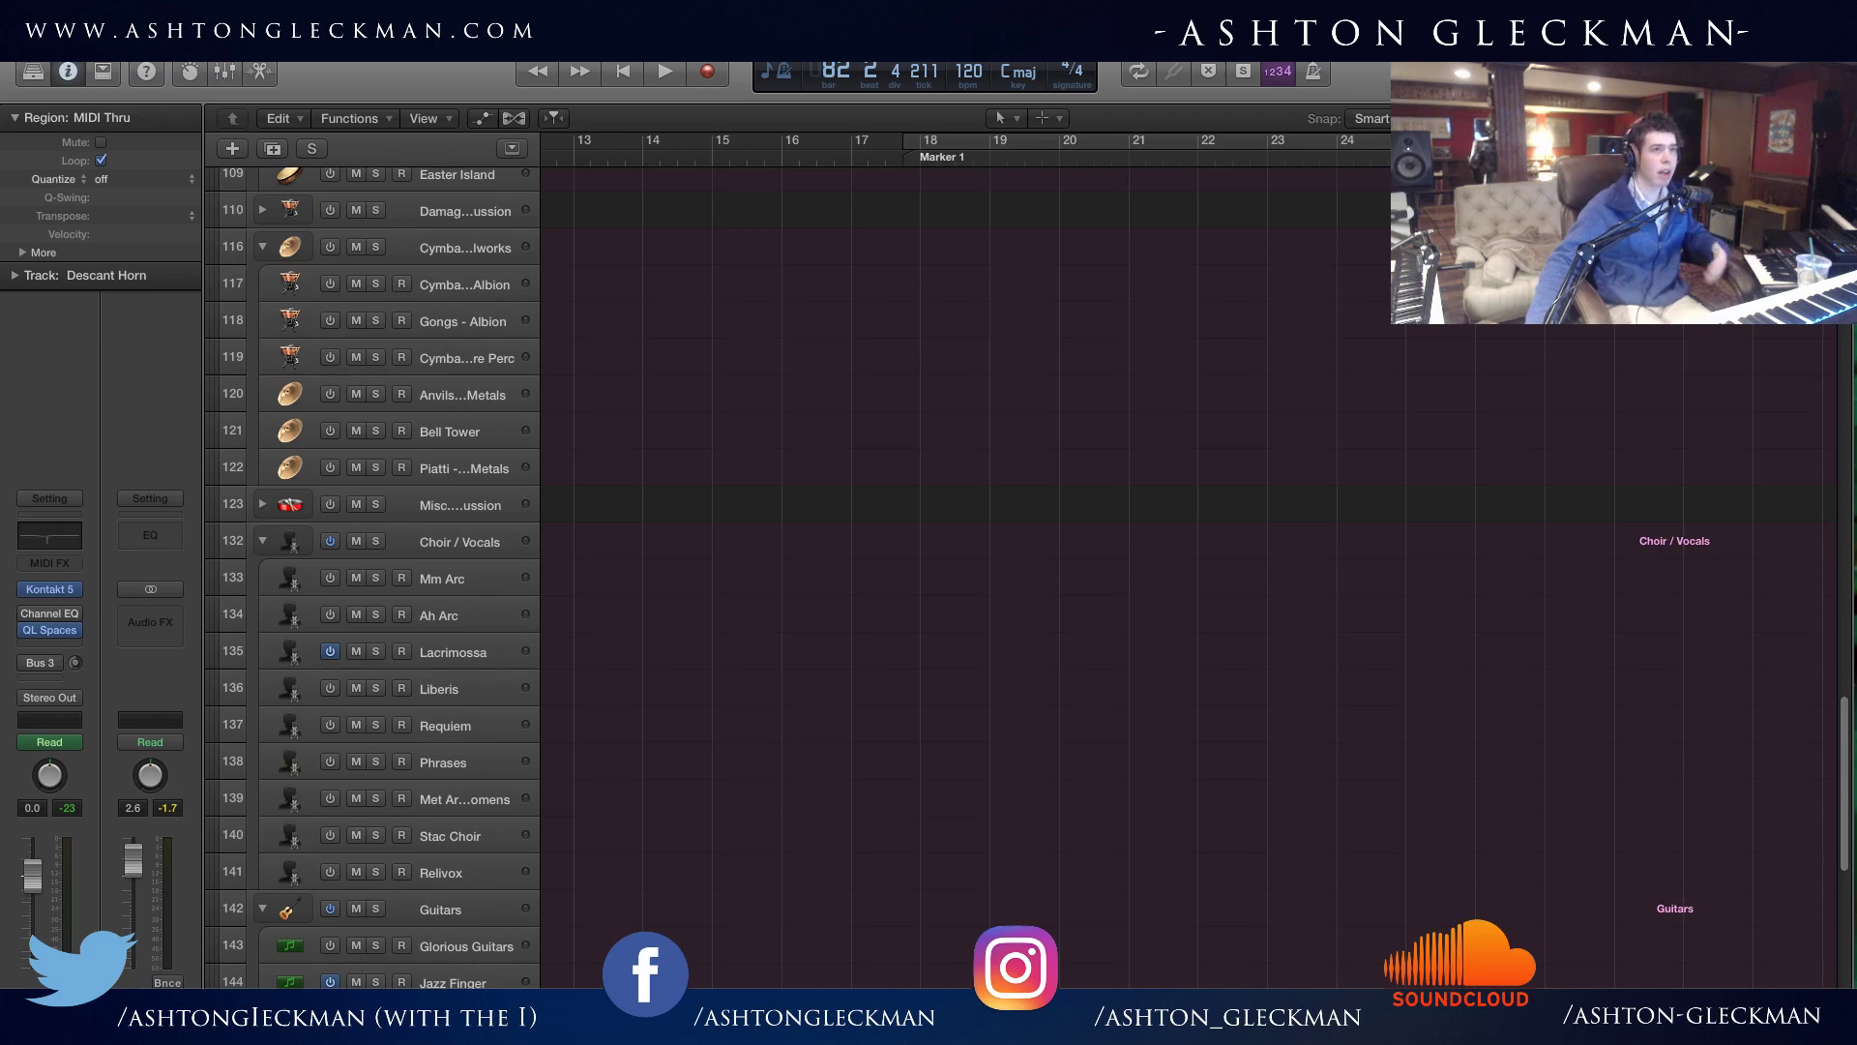
pyautogui.scroll(20, 1335, 853)
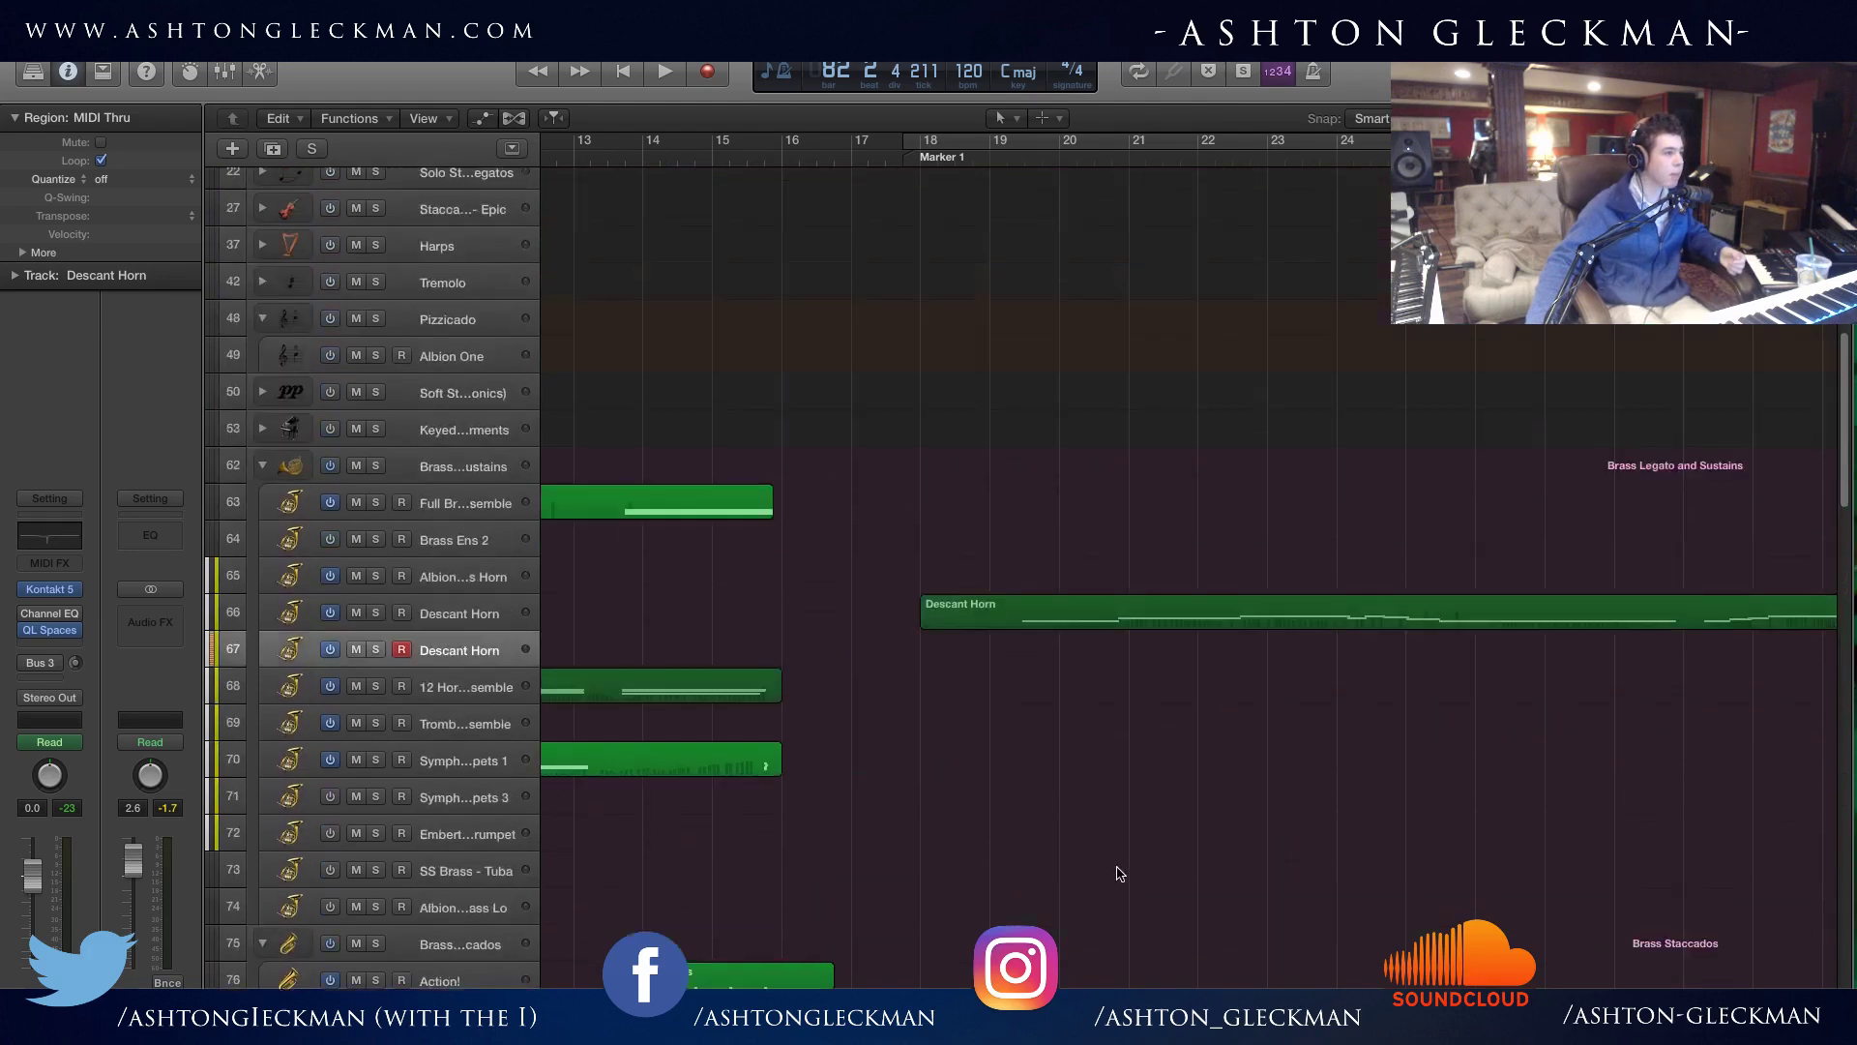
pyautogui.scroll(-15, 802, 843)
pyautogui.scroll(6, 801, 843)
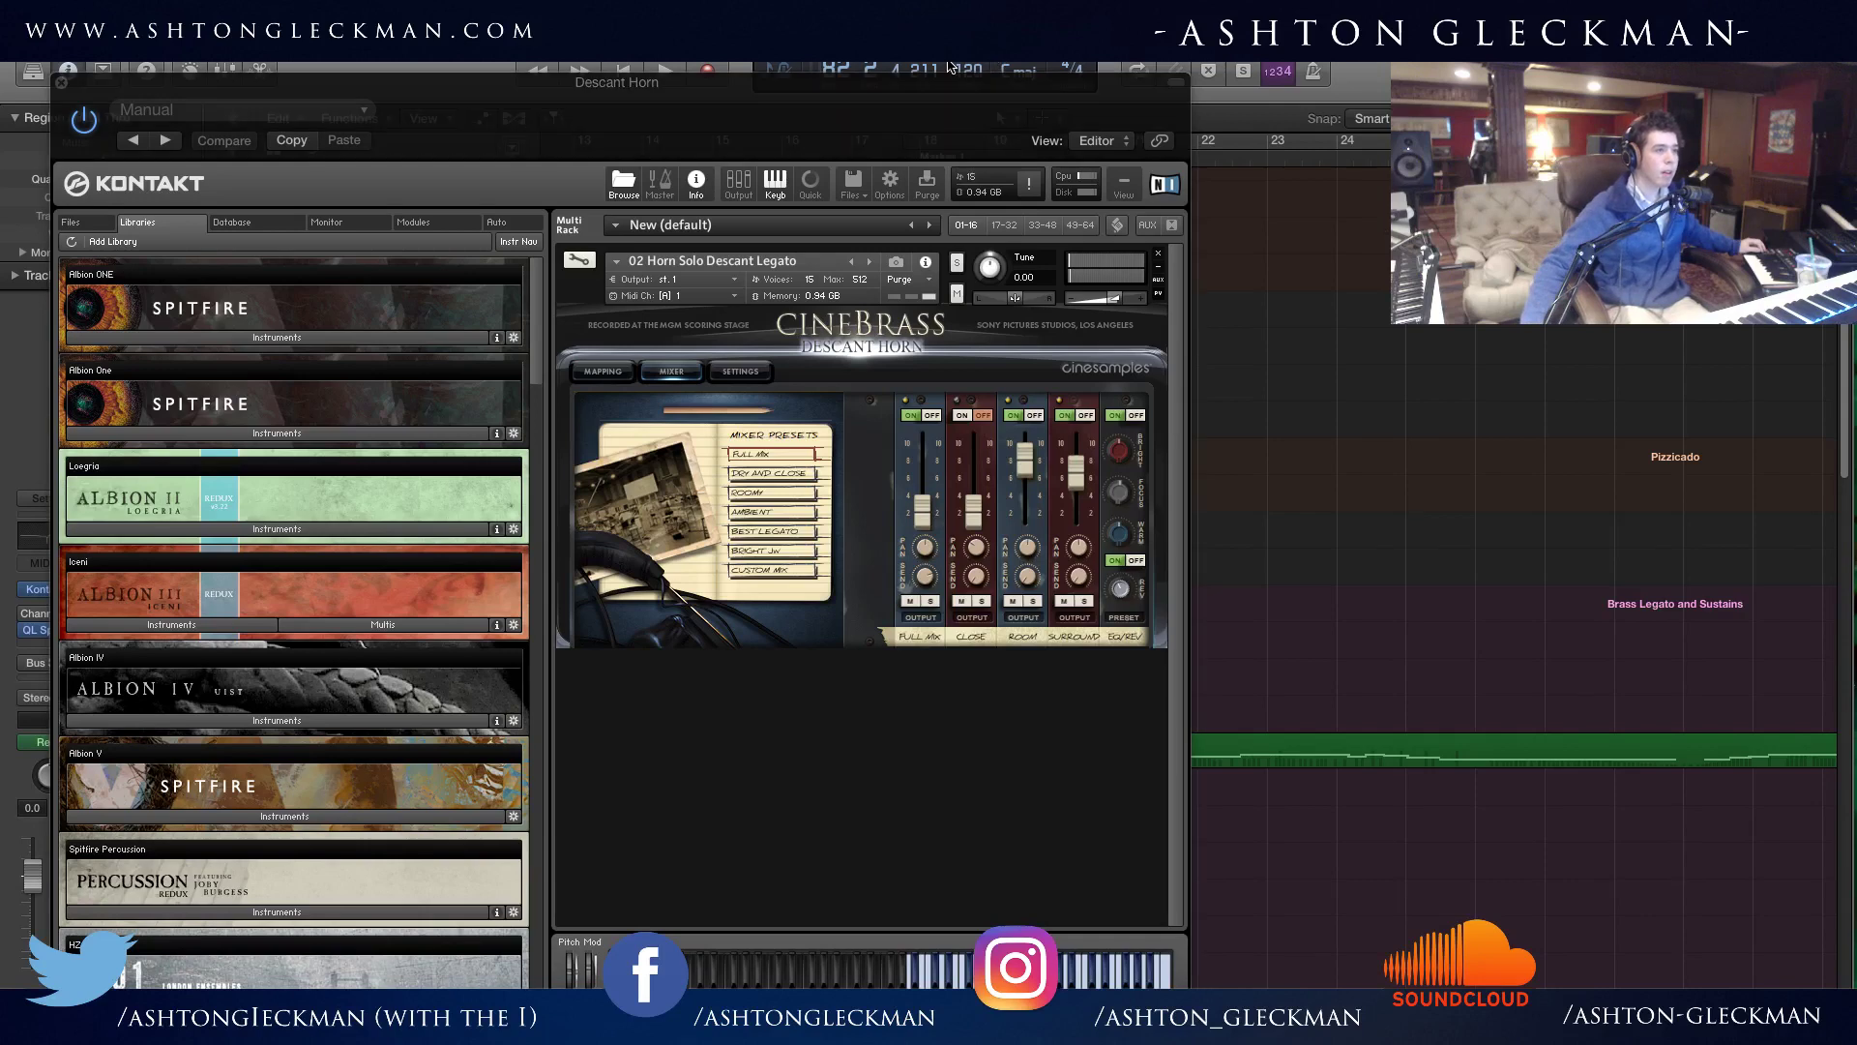
# Reposition the Descant Horn's Kontakt window and browse the instrument patches of the CineBrass PRO library.
pyautogui.moveTo(917, 109); pyautogui.dragTo(1005, 60)
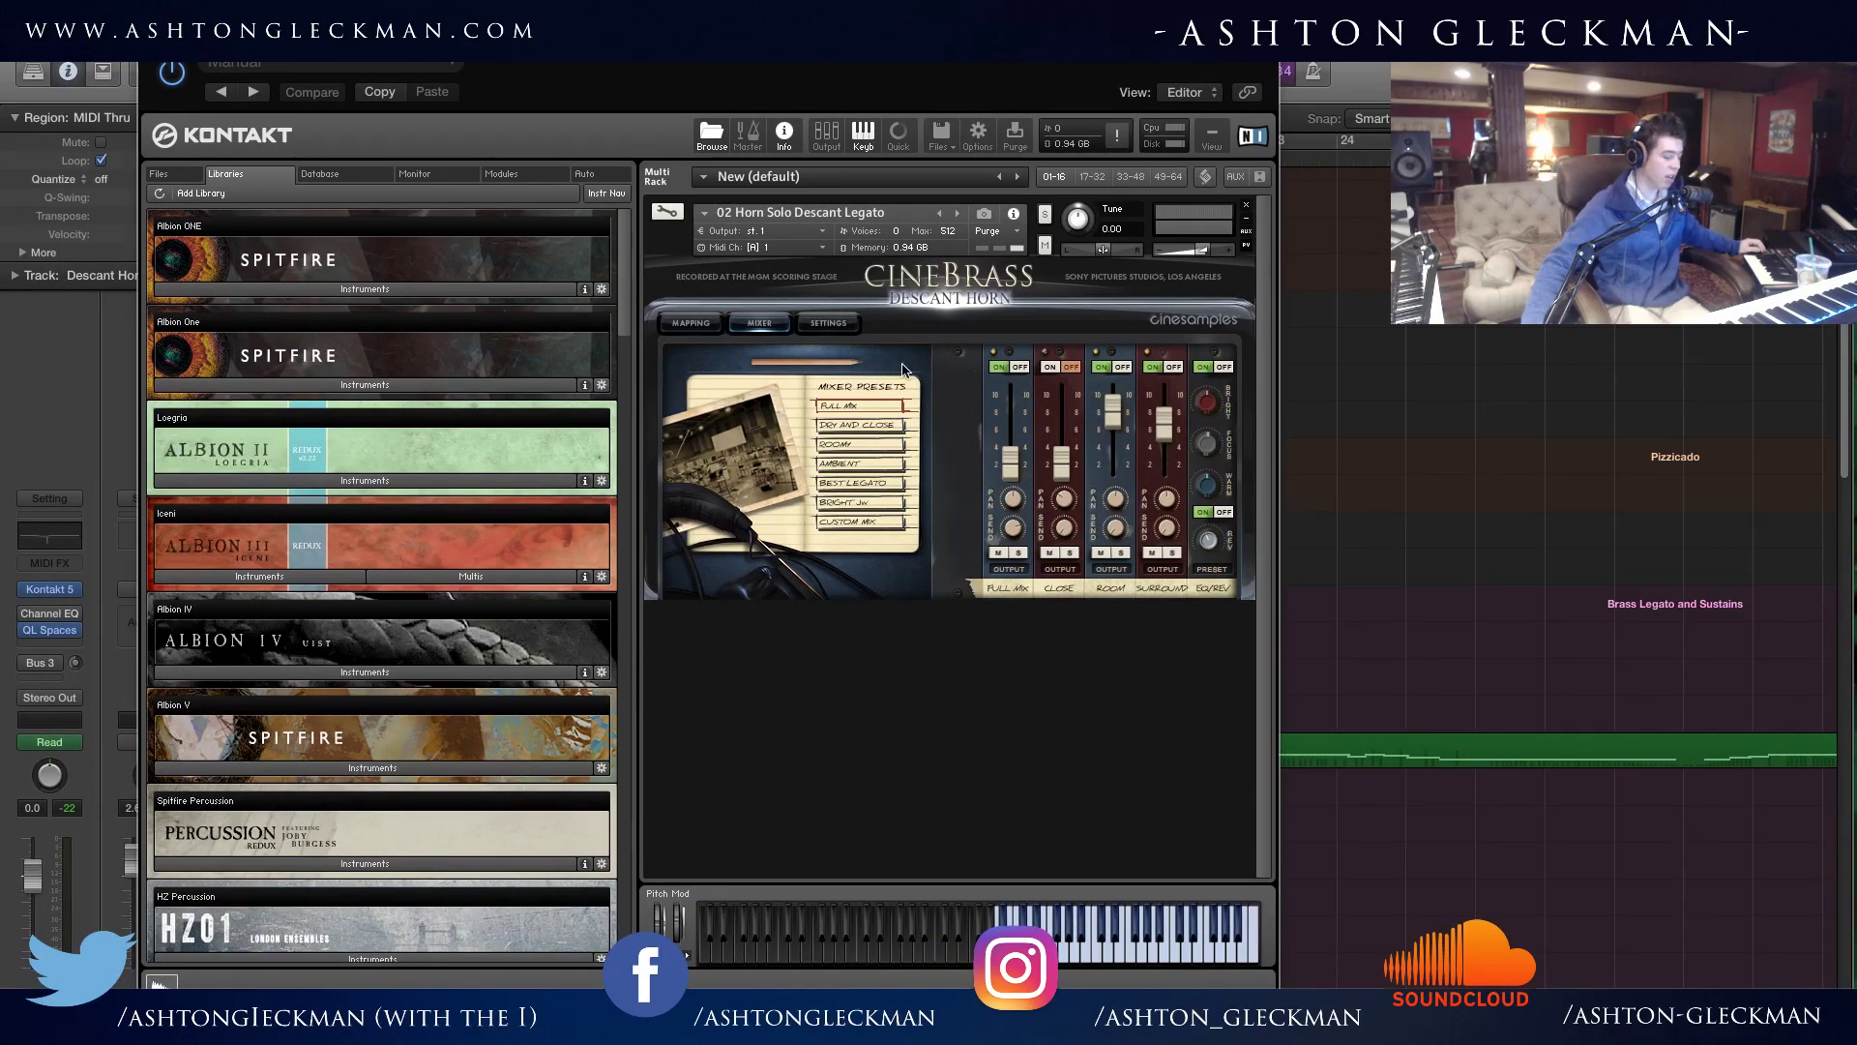
pyautogui.scroll(-15, 594, 498)
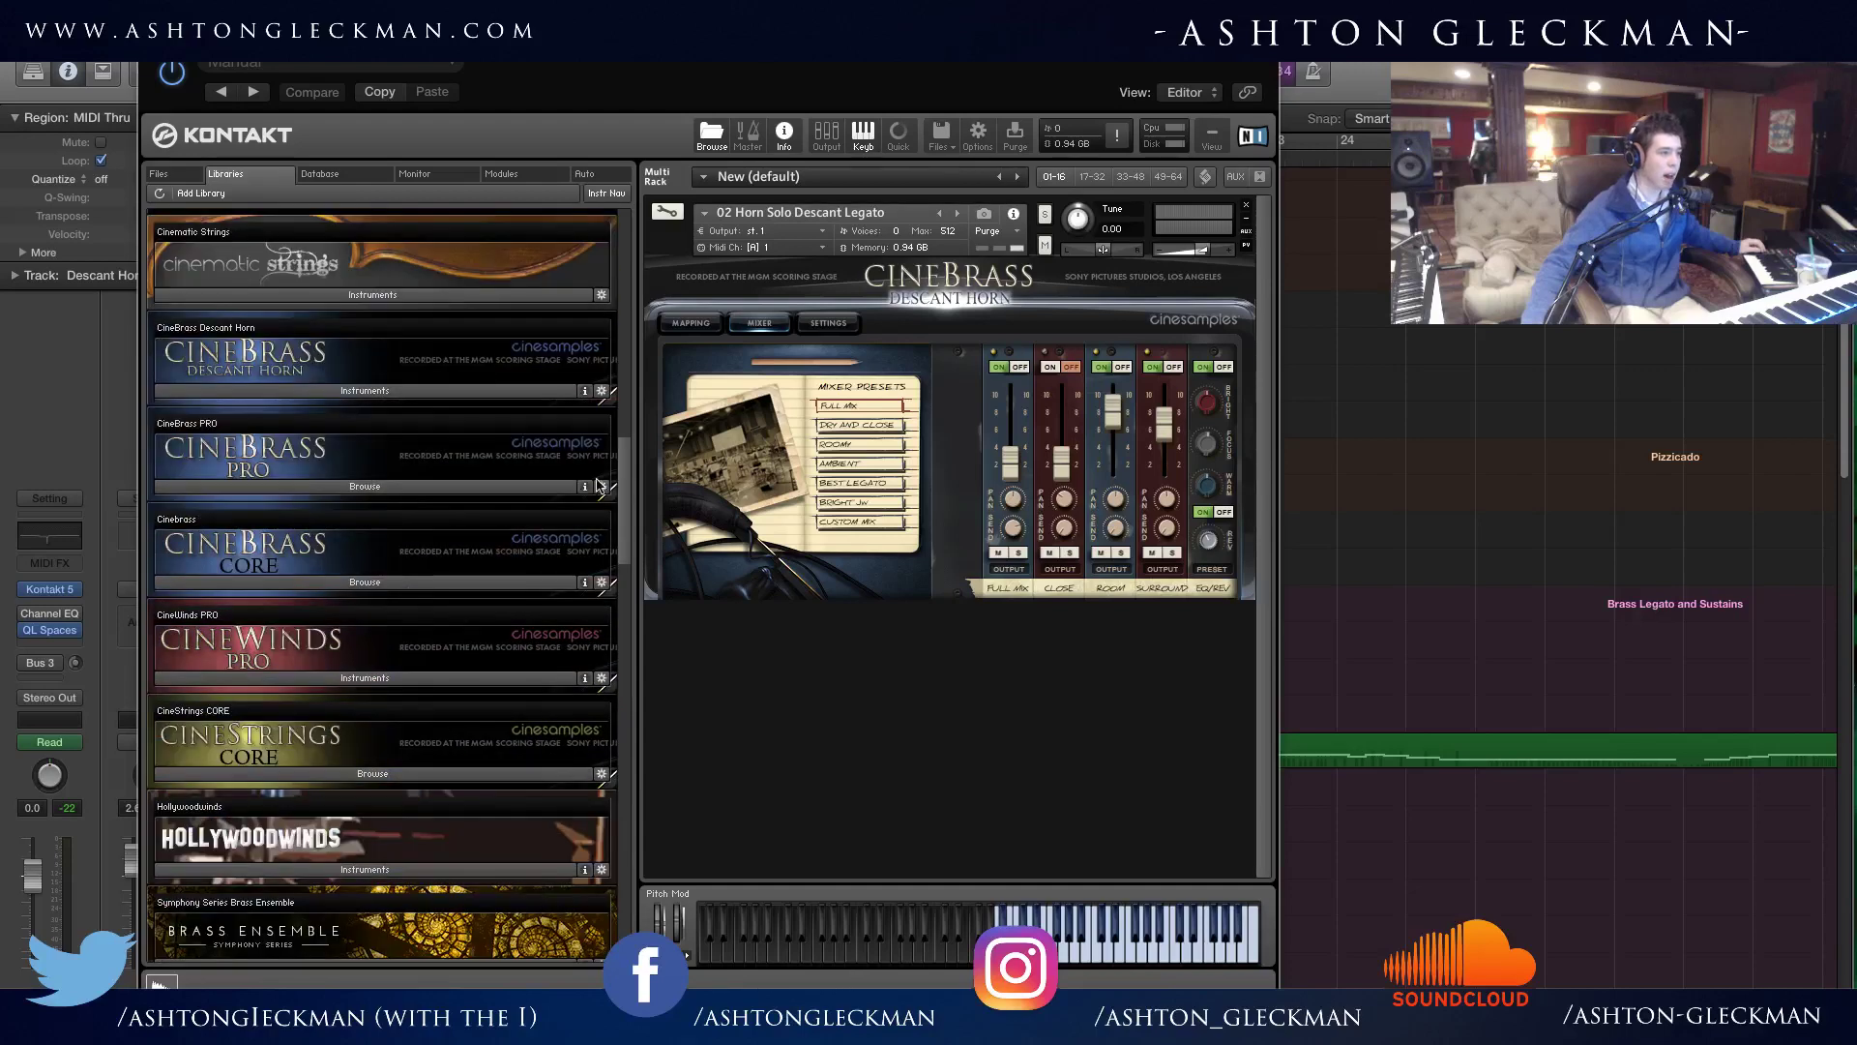
pyautogui.click(460, 488)
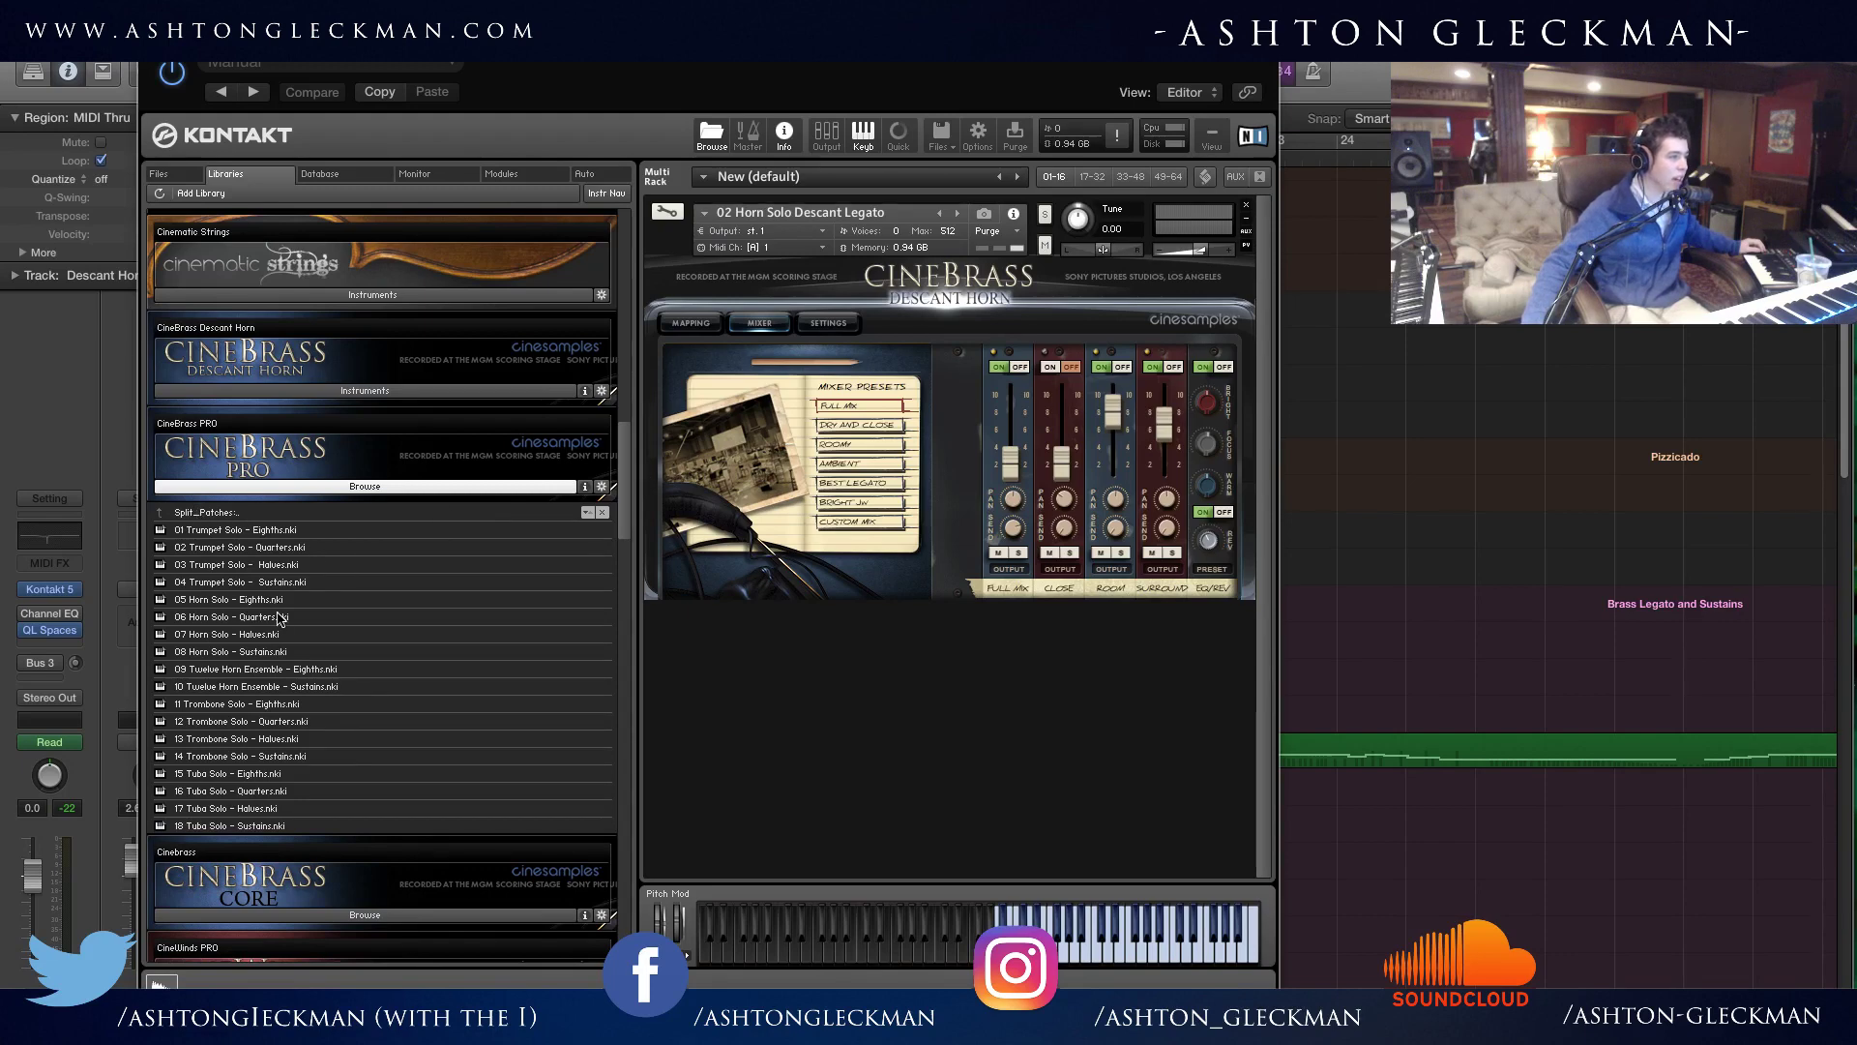
pyautogui.click(208, 512)
pyautogui.scroll(-4, 358, 659)
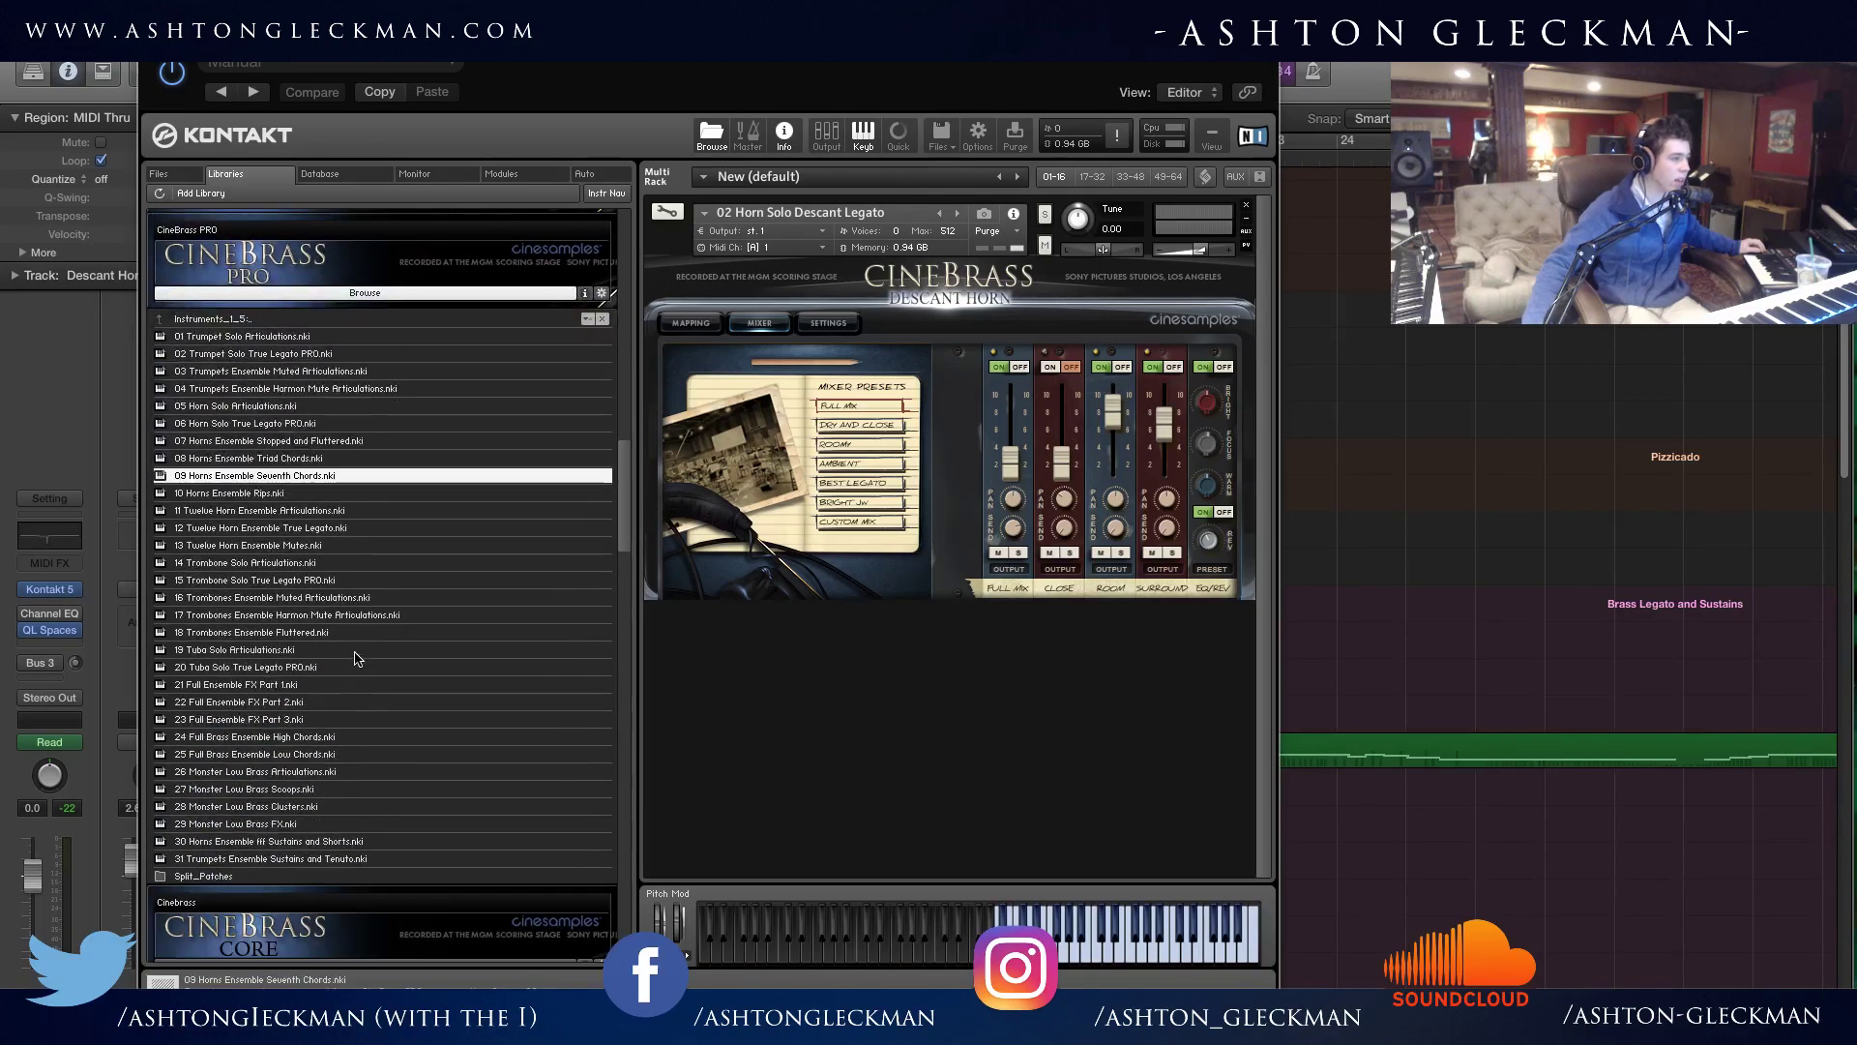
# Load 06 Horn Solo True Legato PRO from the CineBrass PRO library below the Descant Horn instrument in the rack.
pyautogui.click(257, 435)
pyautogui.click(343, 458)
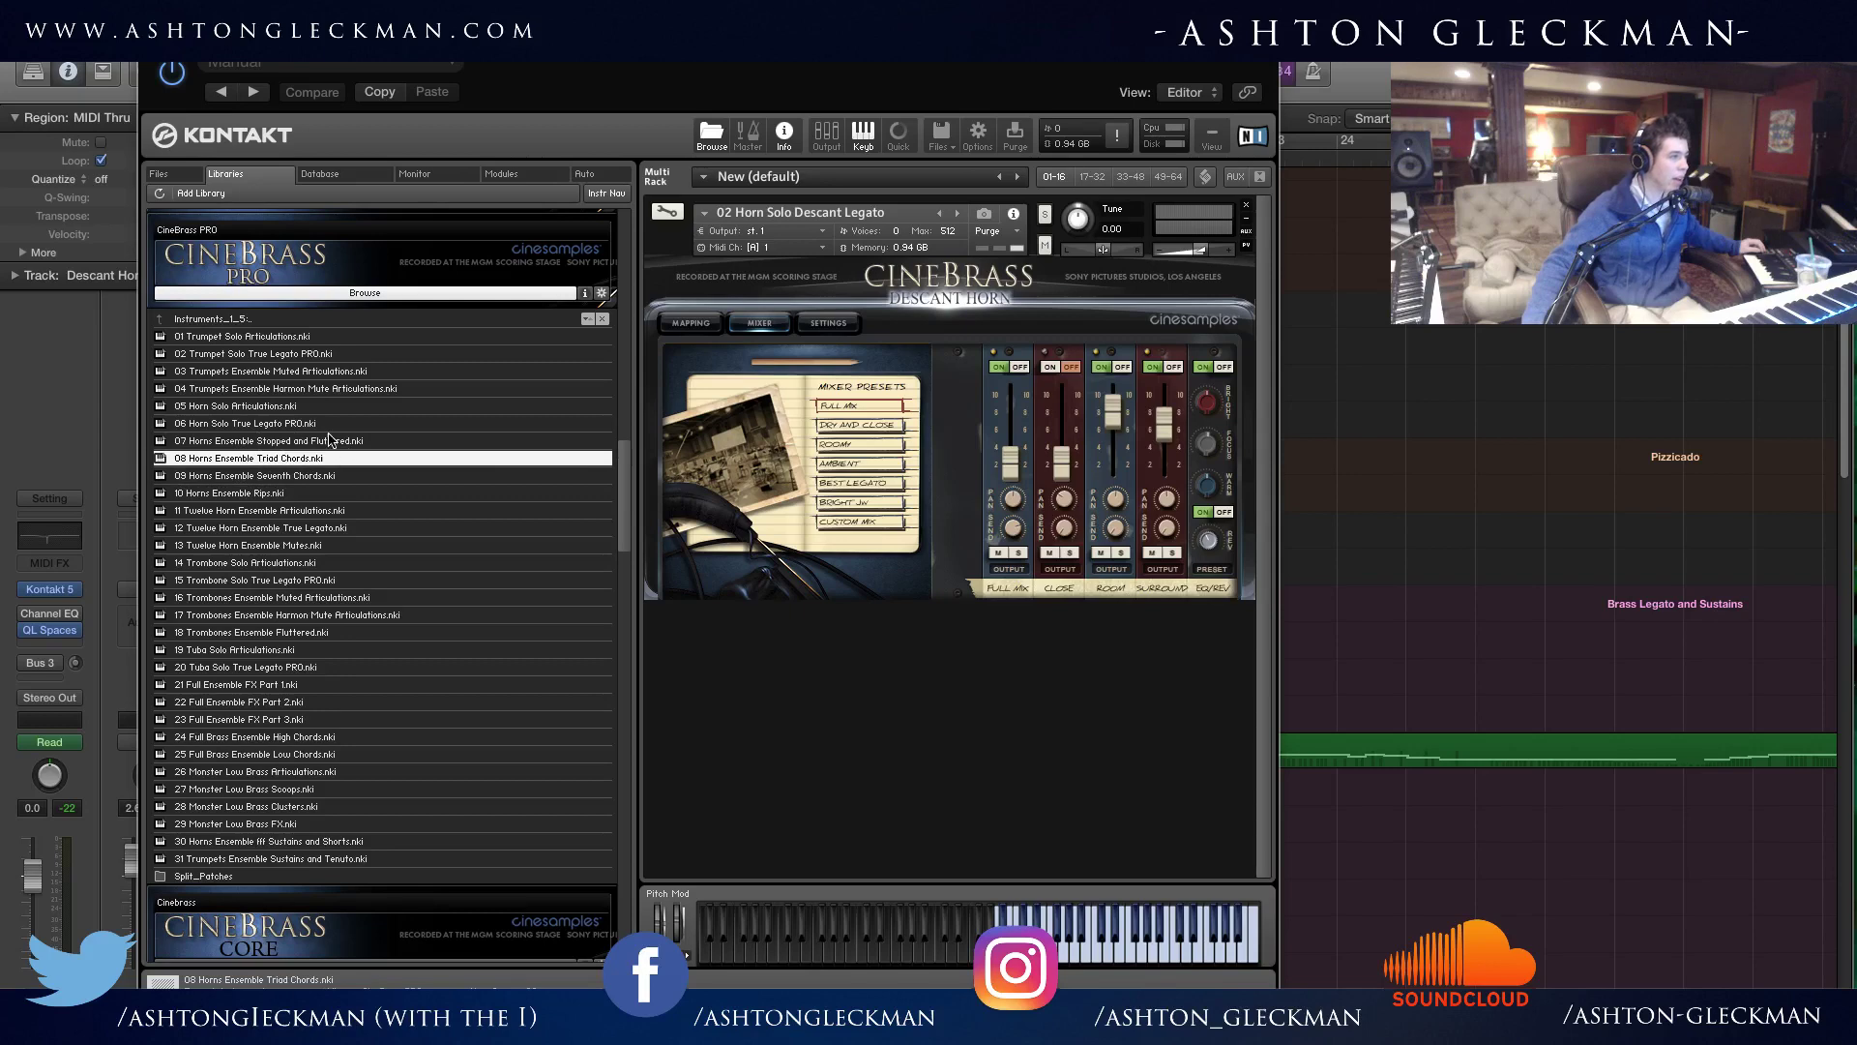
pyautogui.click(332, 441)
pyautogui.click(325, 408)
pyautogui.click(313, 425)
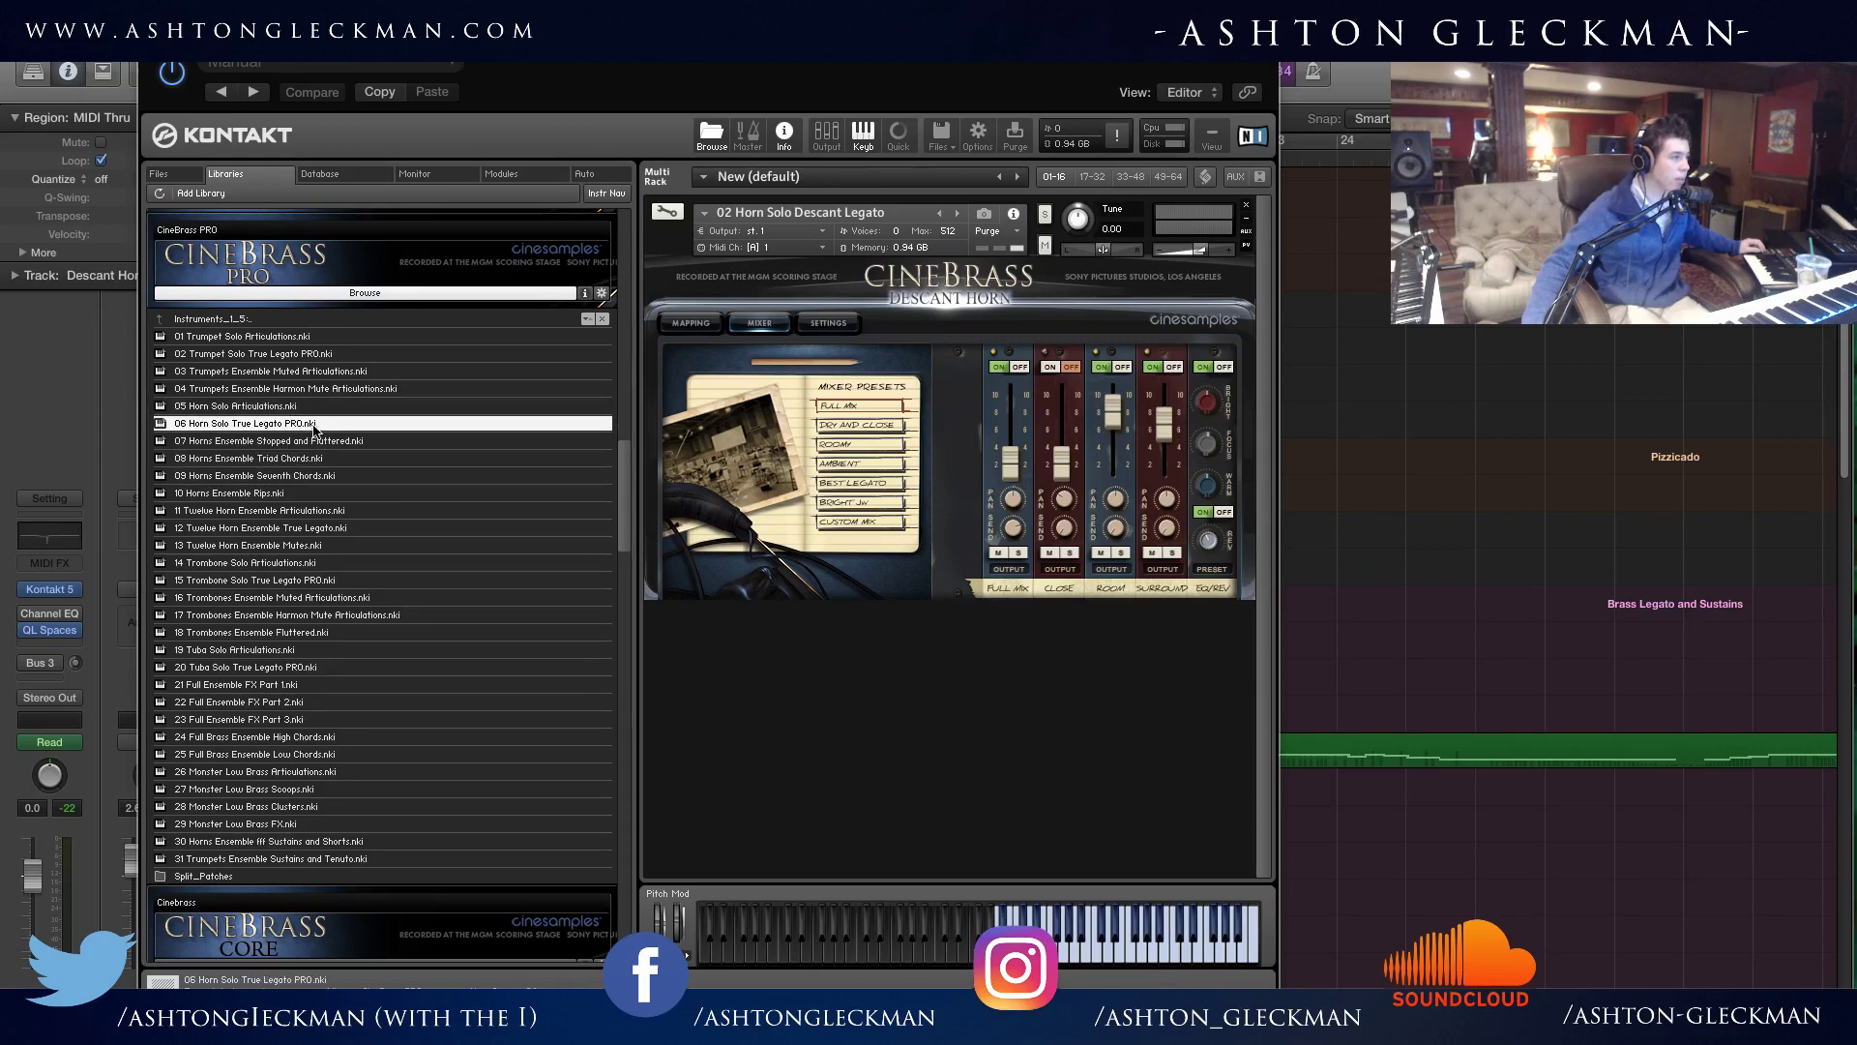
pyautogui.moveTo(299, 429); pyautogui.dragTo(868, 739)
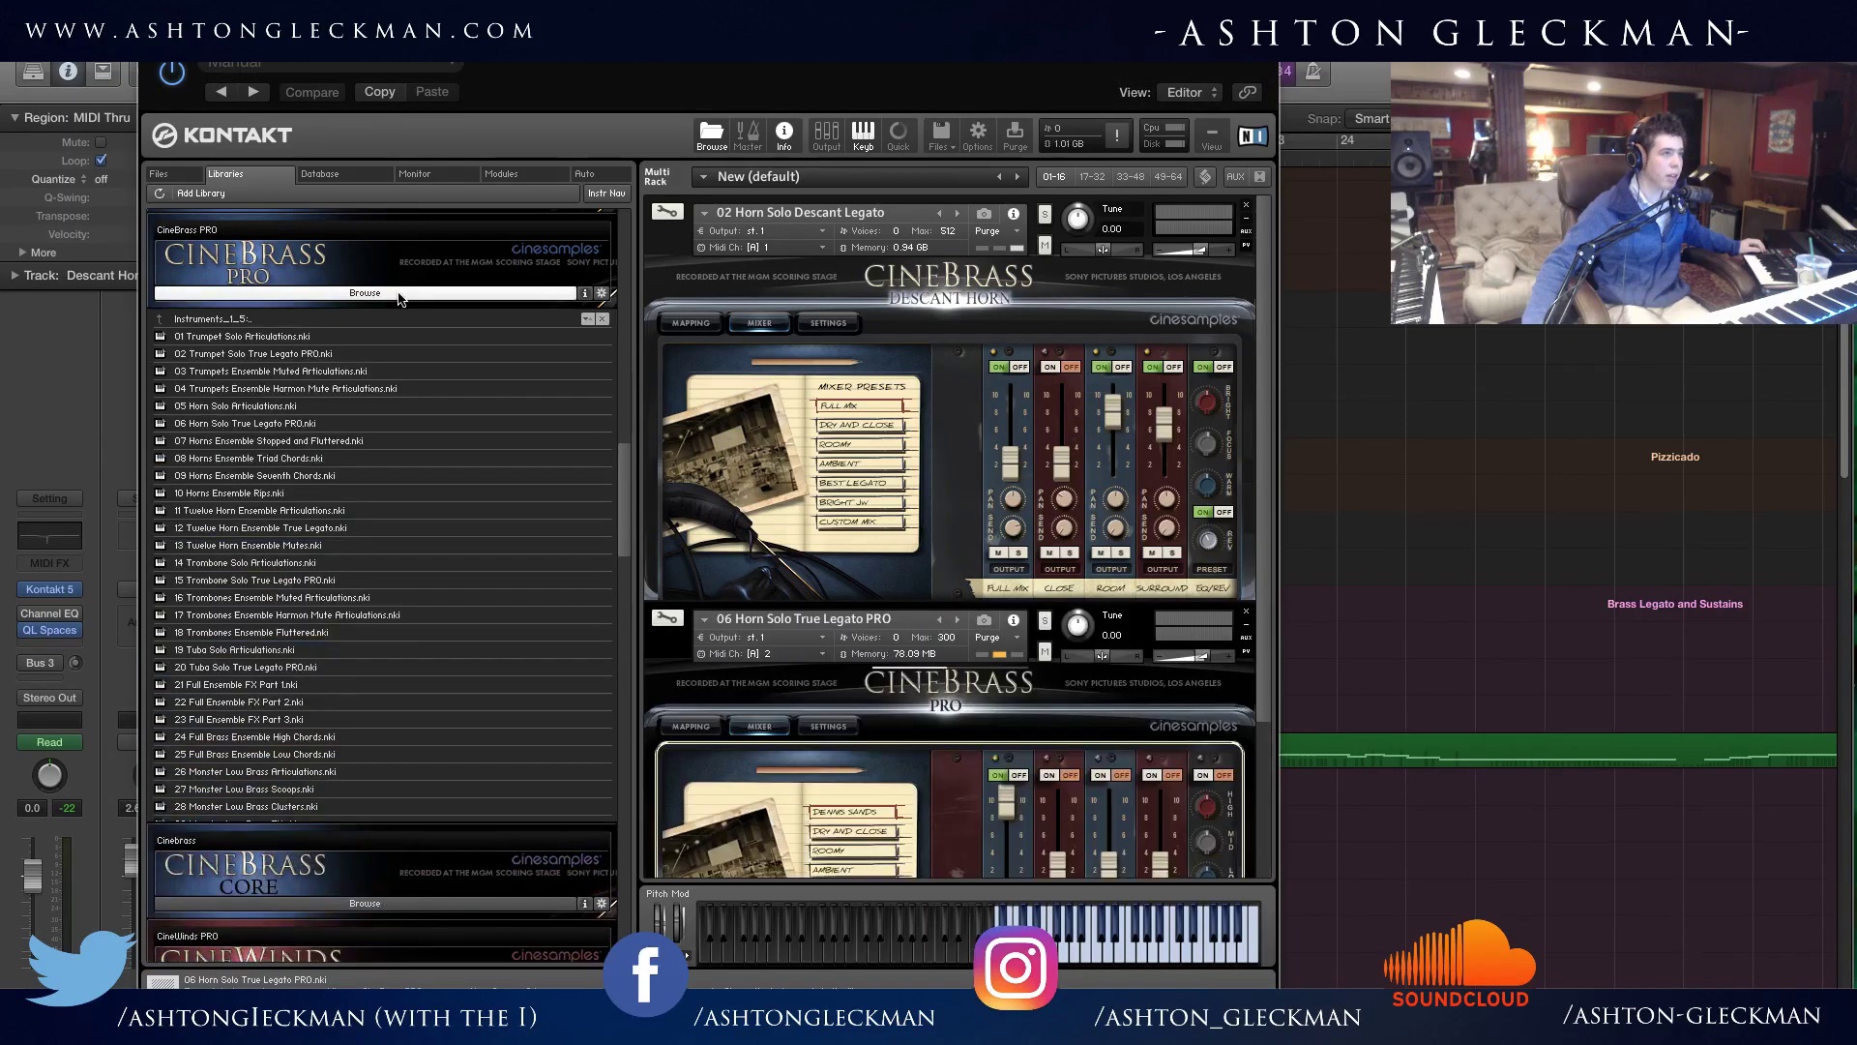
# Collapse the CineBrass PRO library and set the 06 Horn Solo True Legato PRO instrument's MIDI input to Port A, channel 1.
pyautogui.click(558, 290)
pyautogui.click(813, 654)
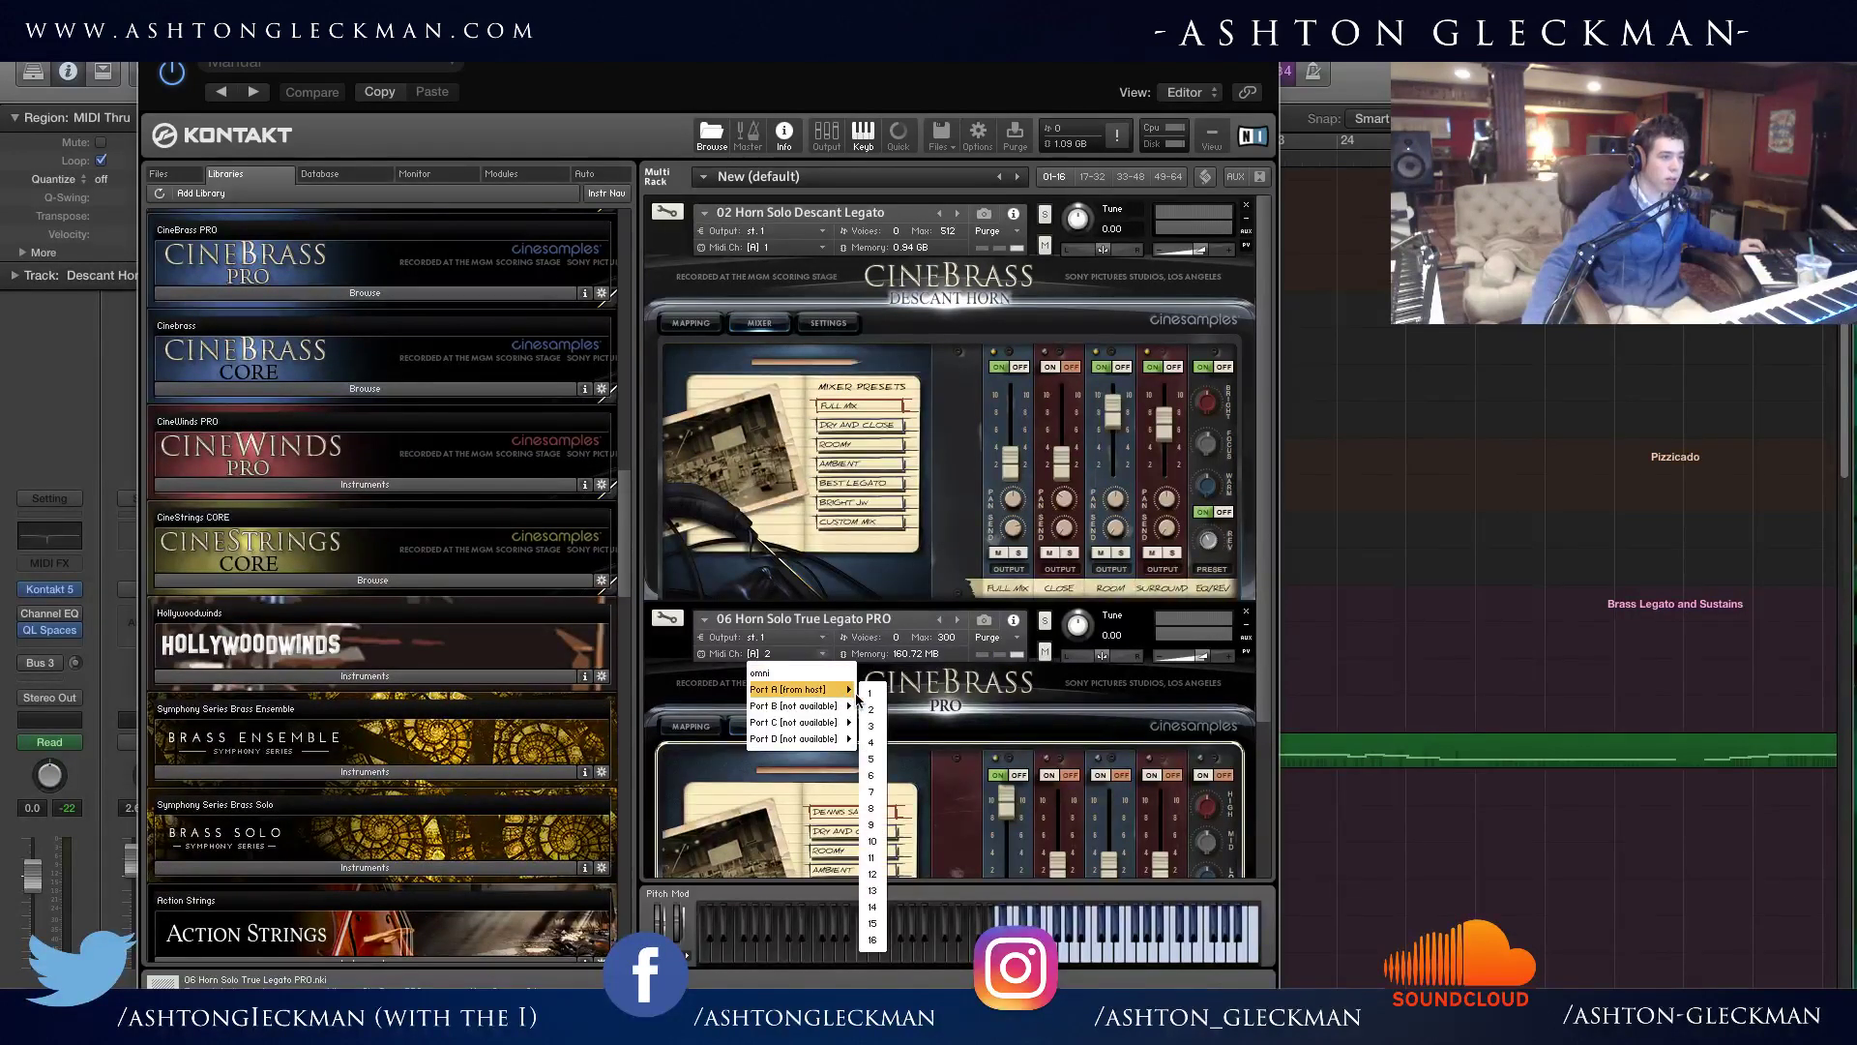
pyautogui.click(871, 694)
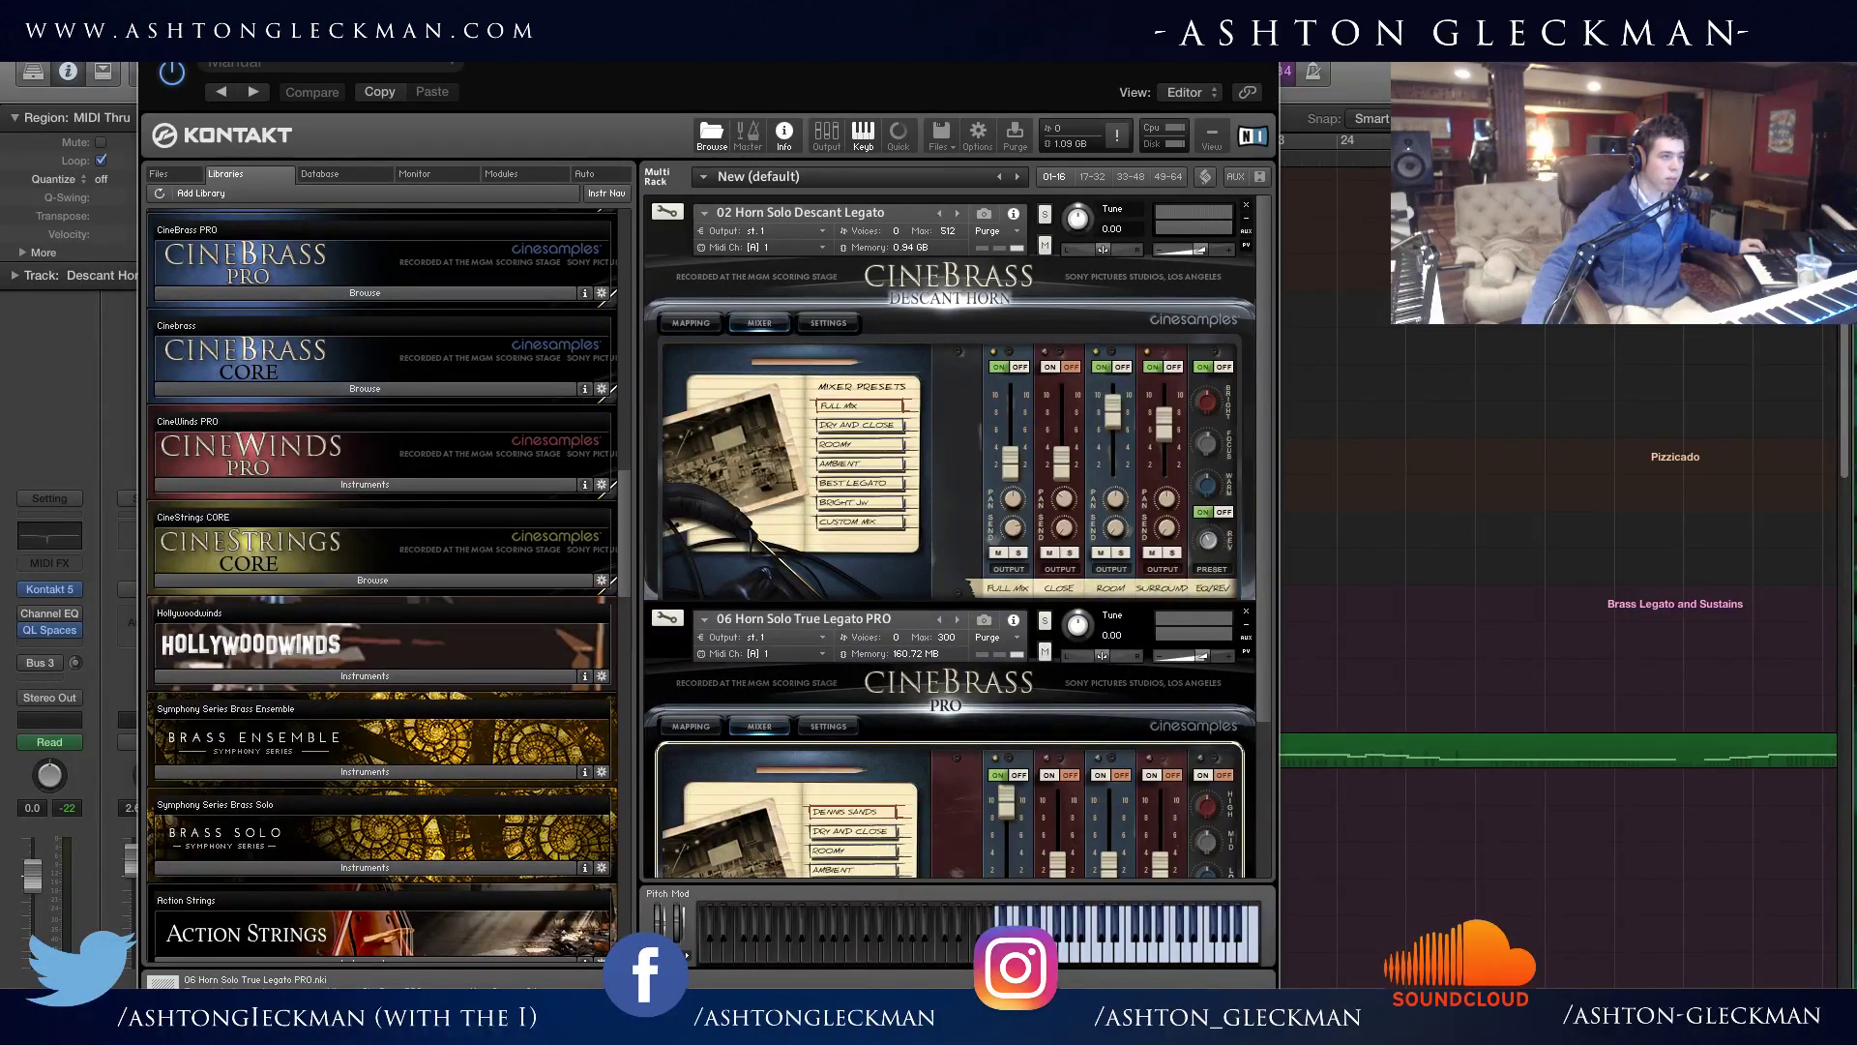
# Solo 06 Horn Solo True Legato PRO and 02 Horn Solo Descant Legato in turn to compare their sounds.
pyautogui.click(1047, 623)
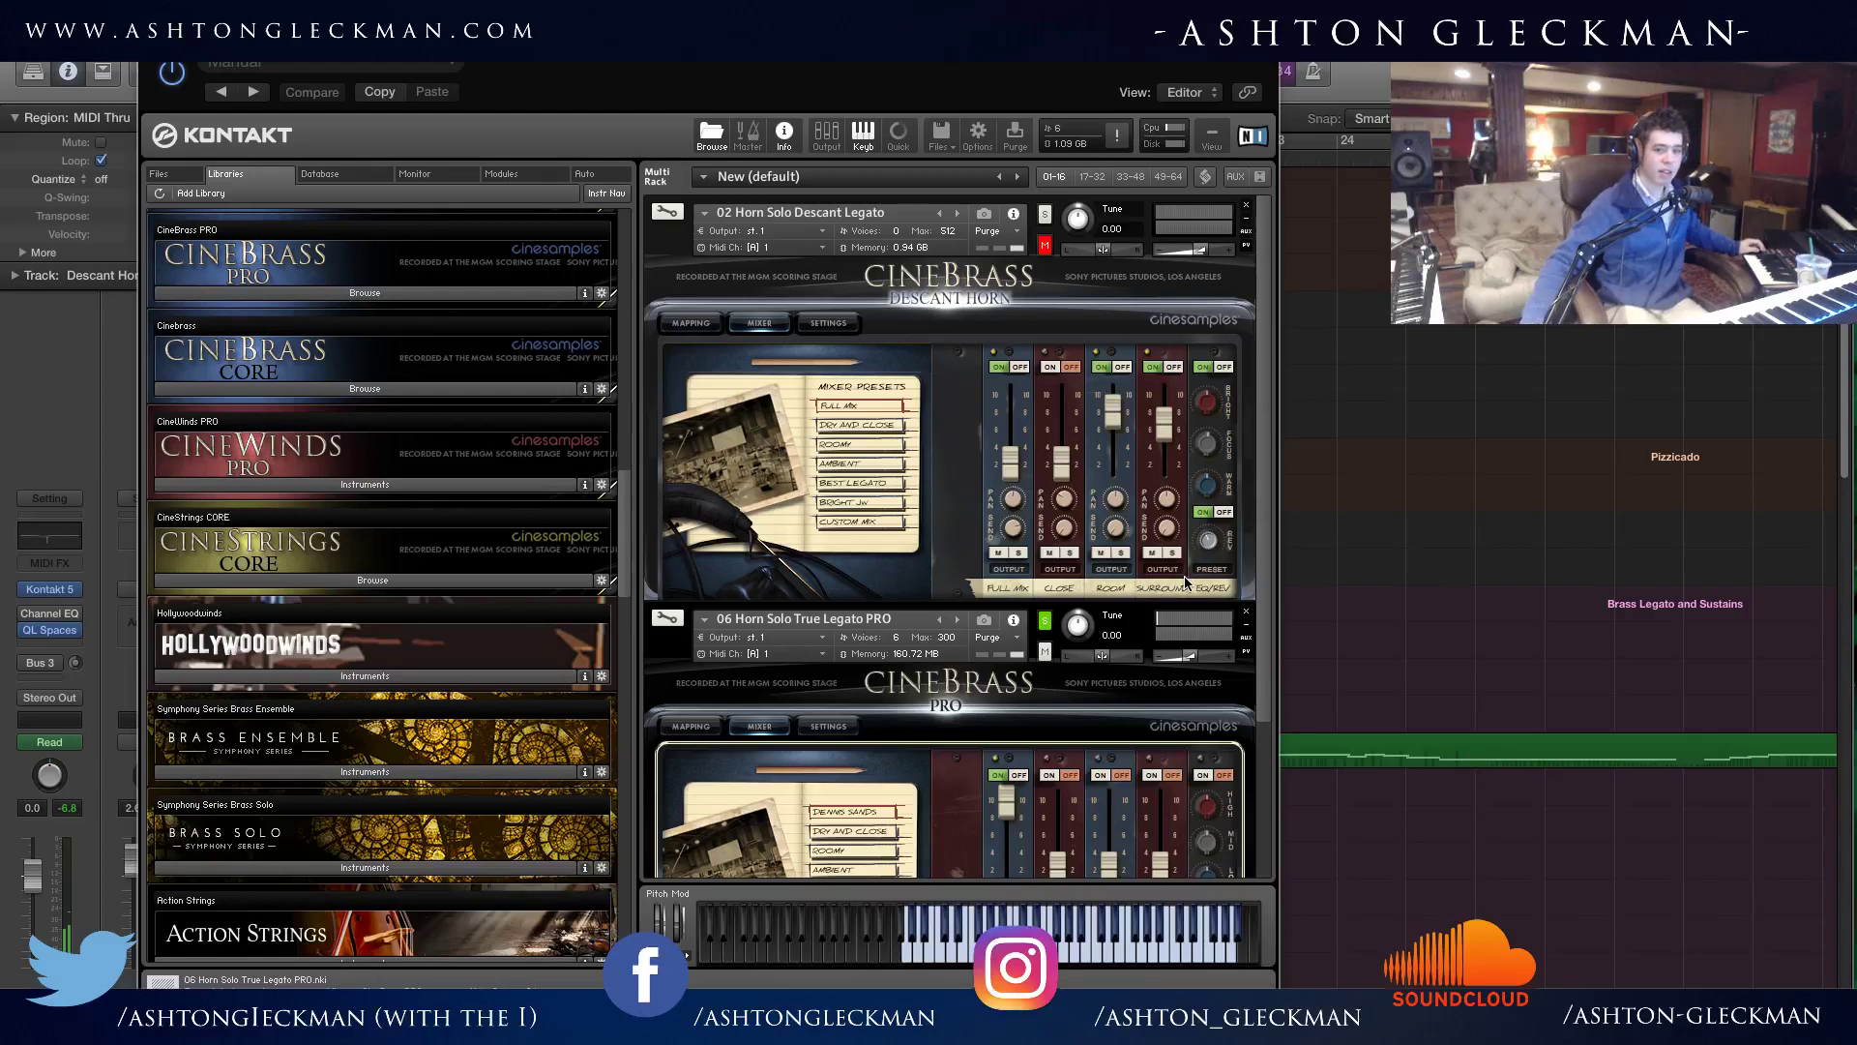
pyautogui.click(1045, 620)
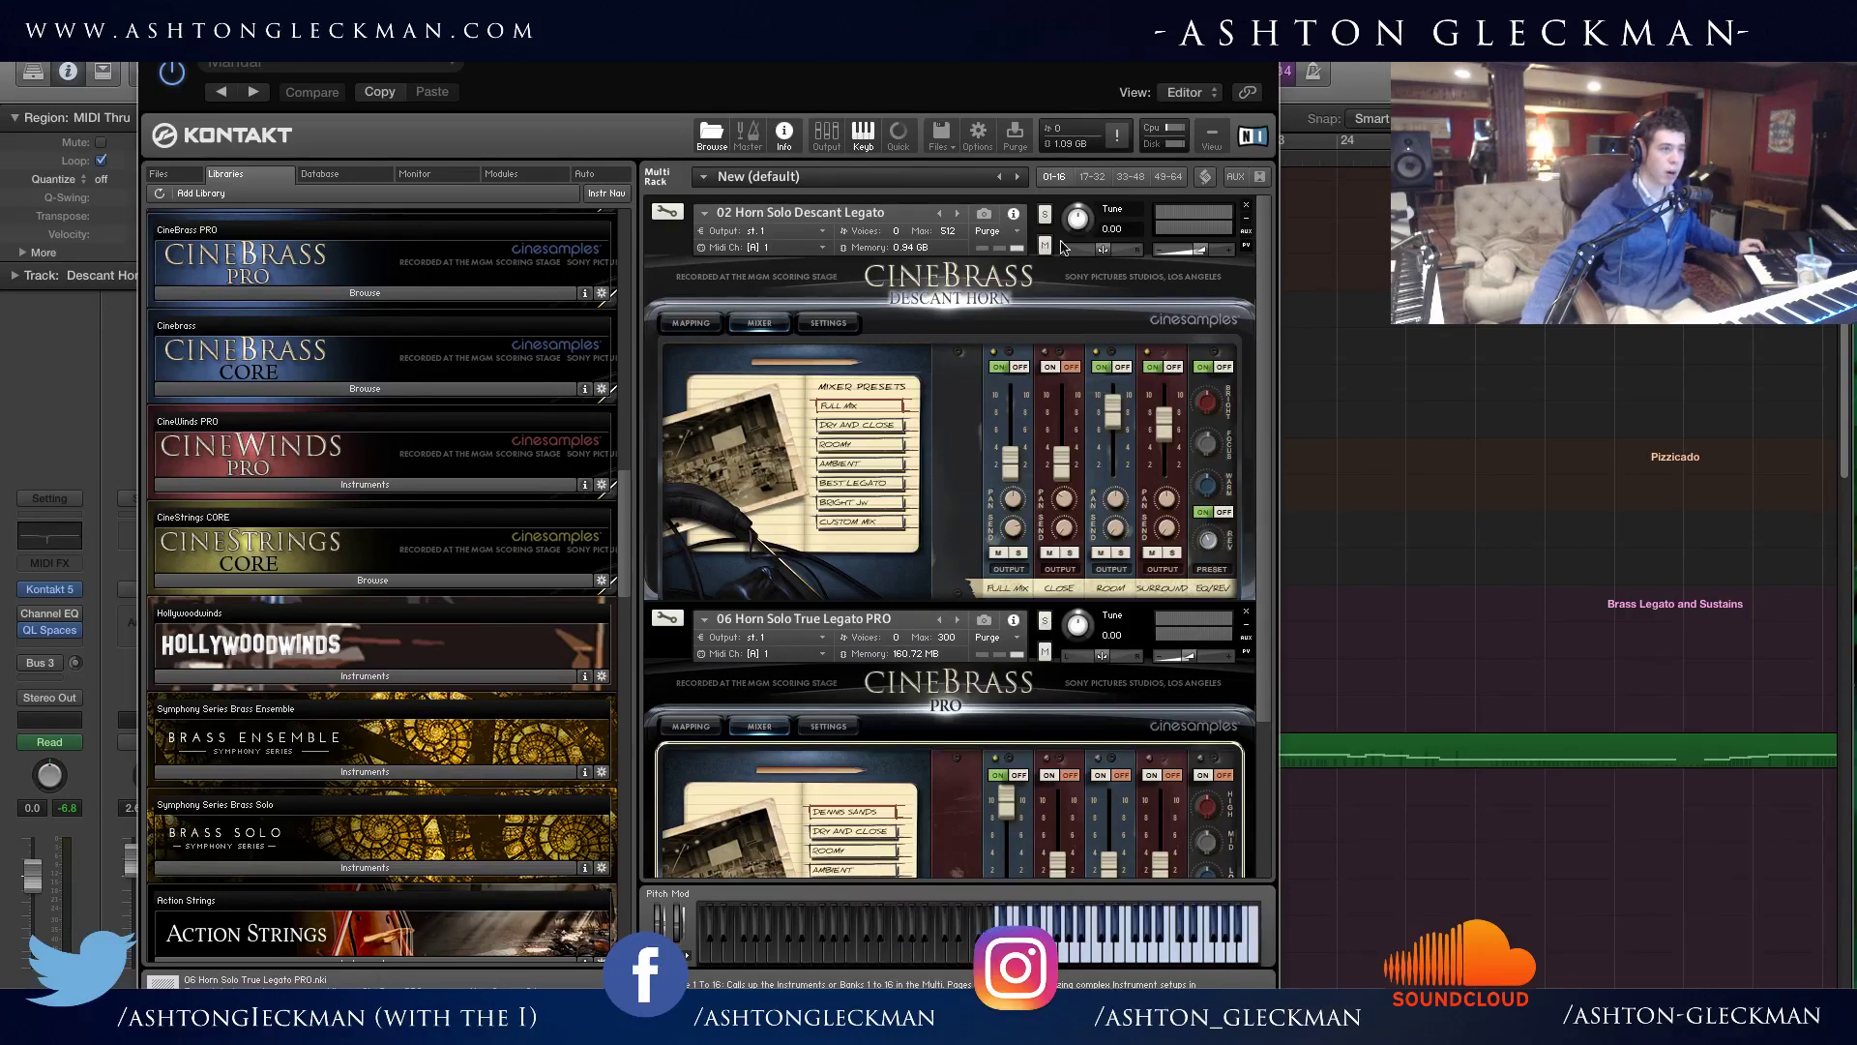
pyautogui.click(1045, 214)
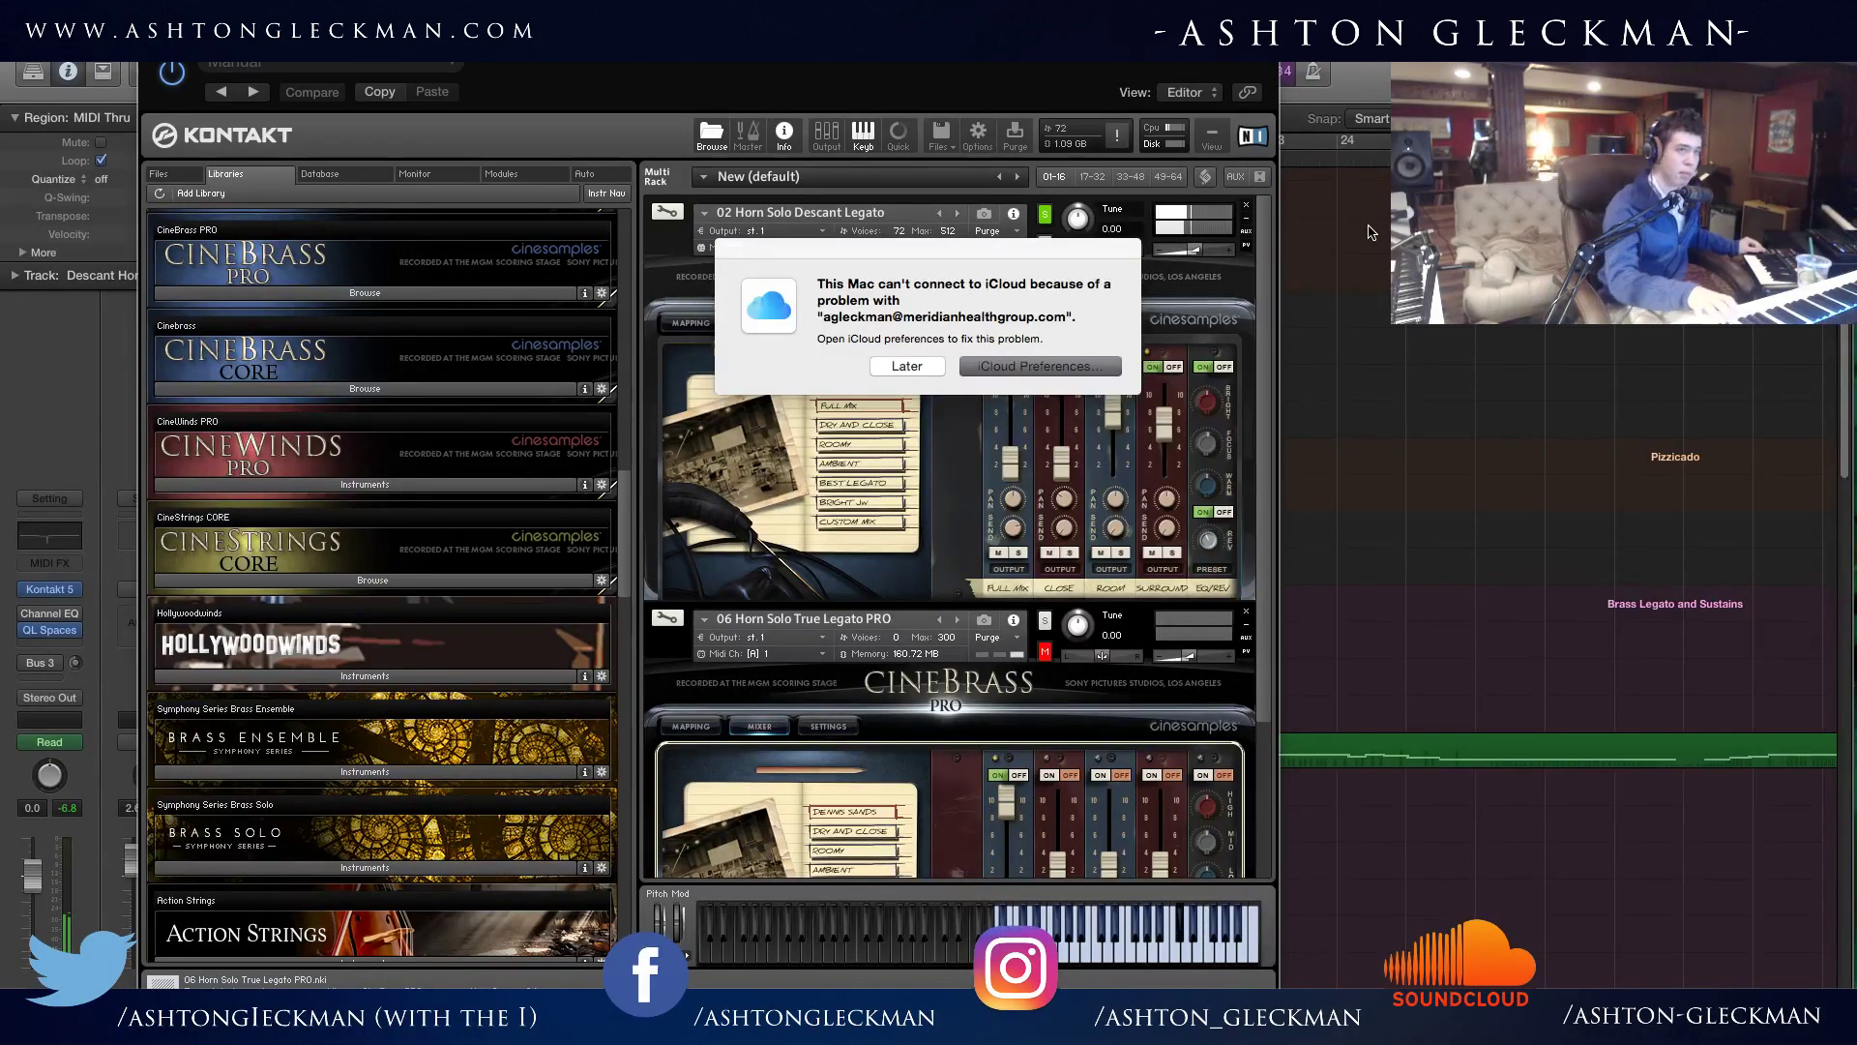
# Dismiss the iCloud alert and remove 06 Horn Solo True Legato PRO from the rack.
pyautogui.press('Escape')
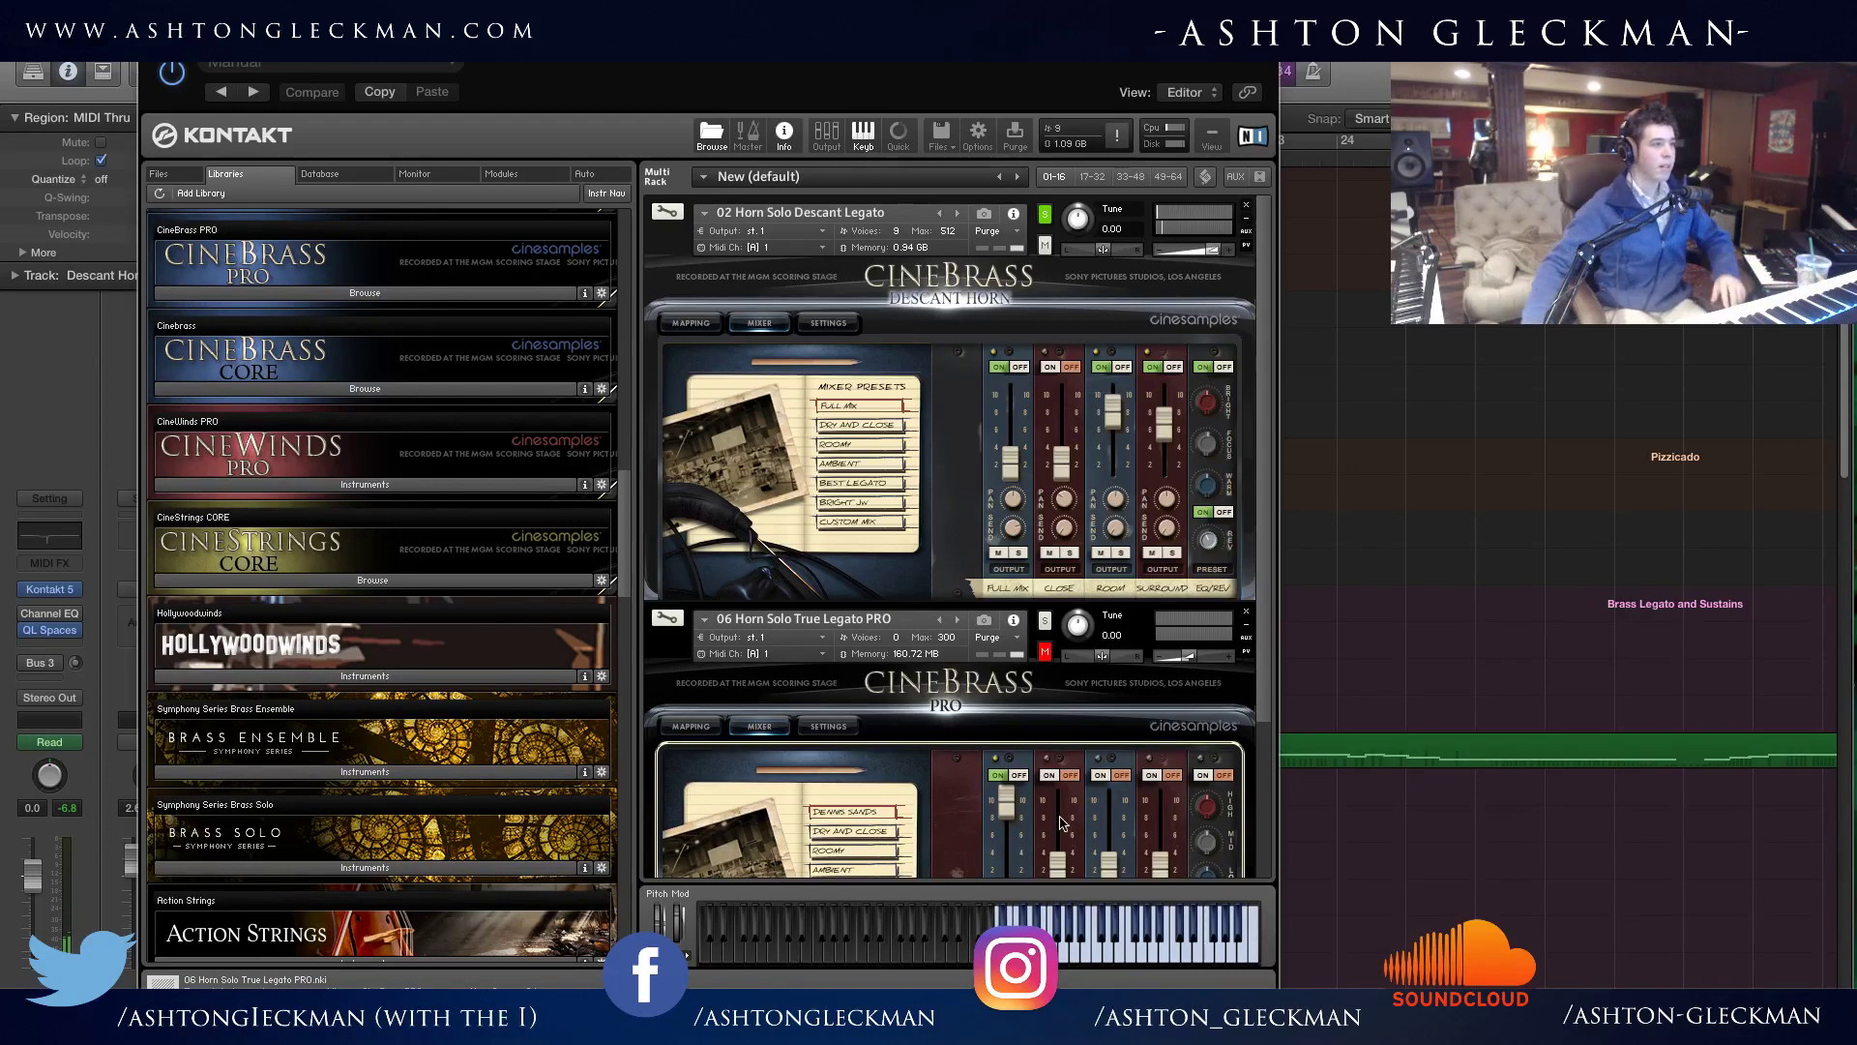
pyautogui.click(1122, 619)
pyautogui.press('BackSpace')
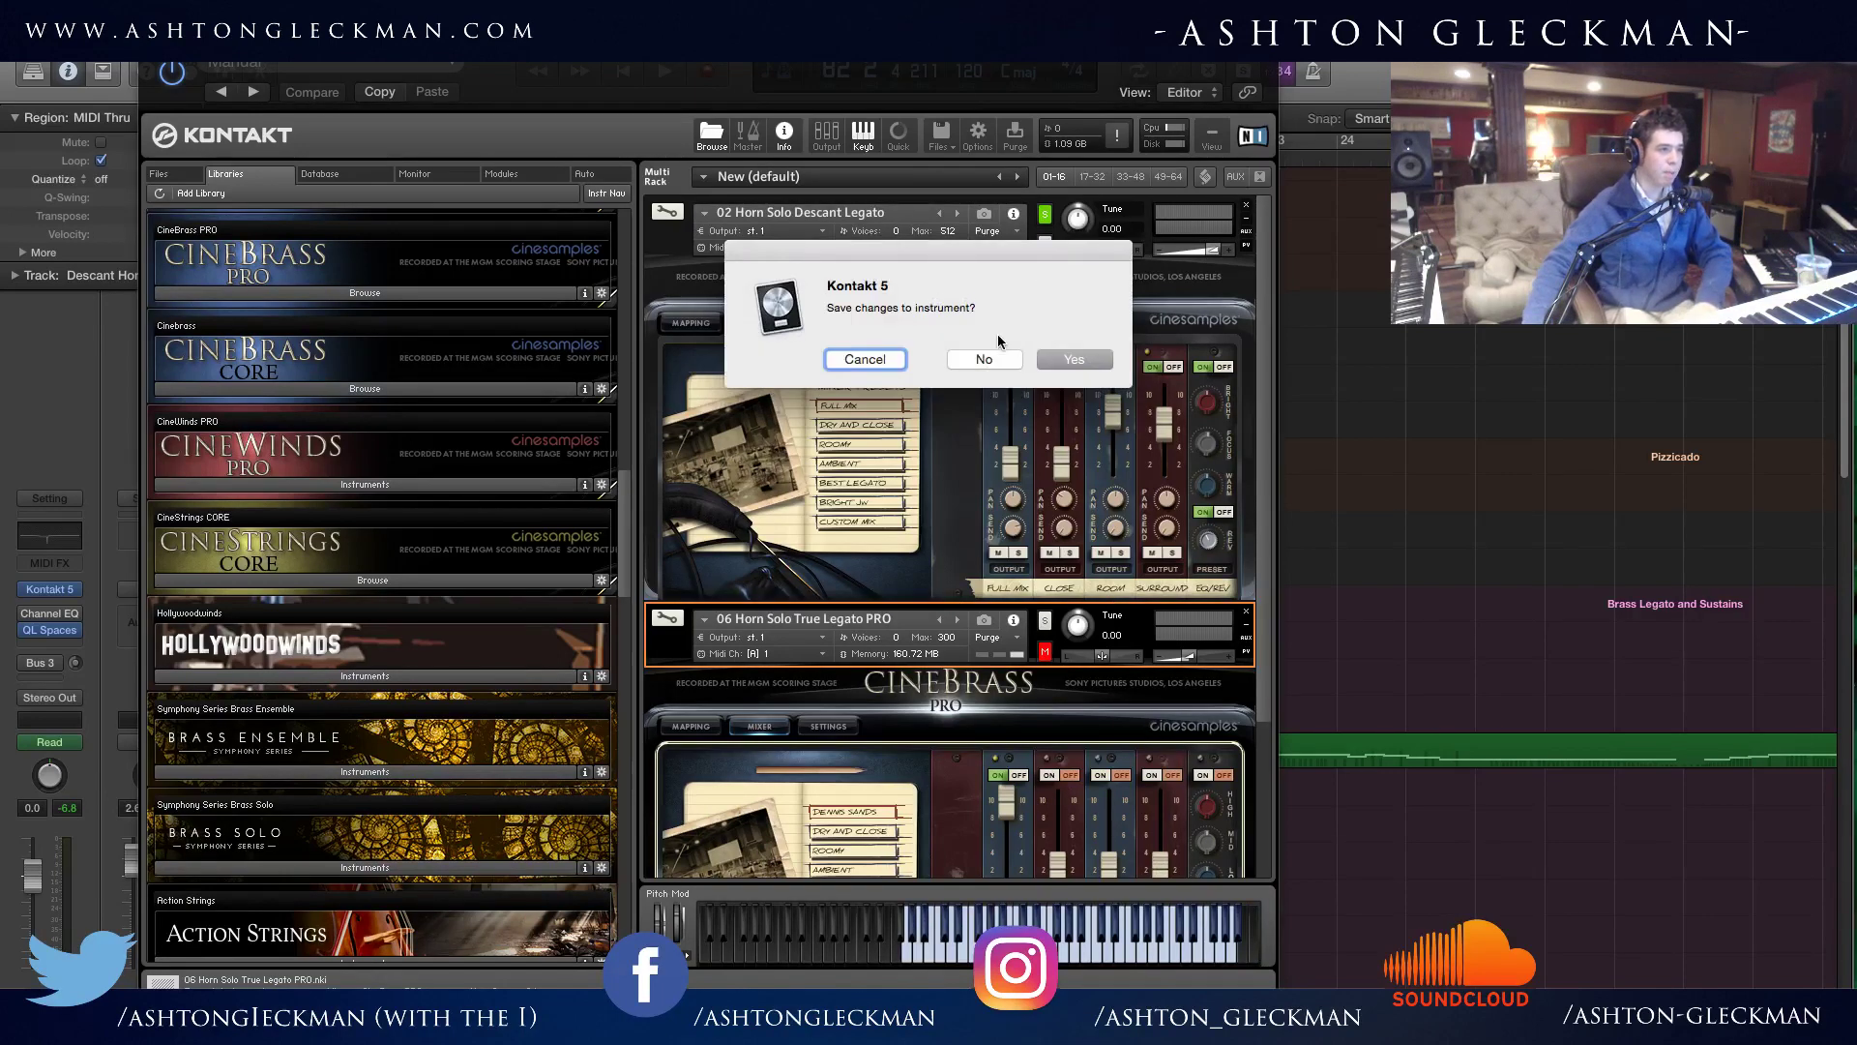
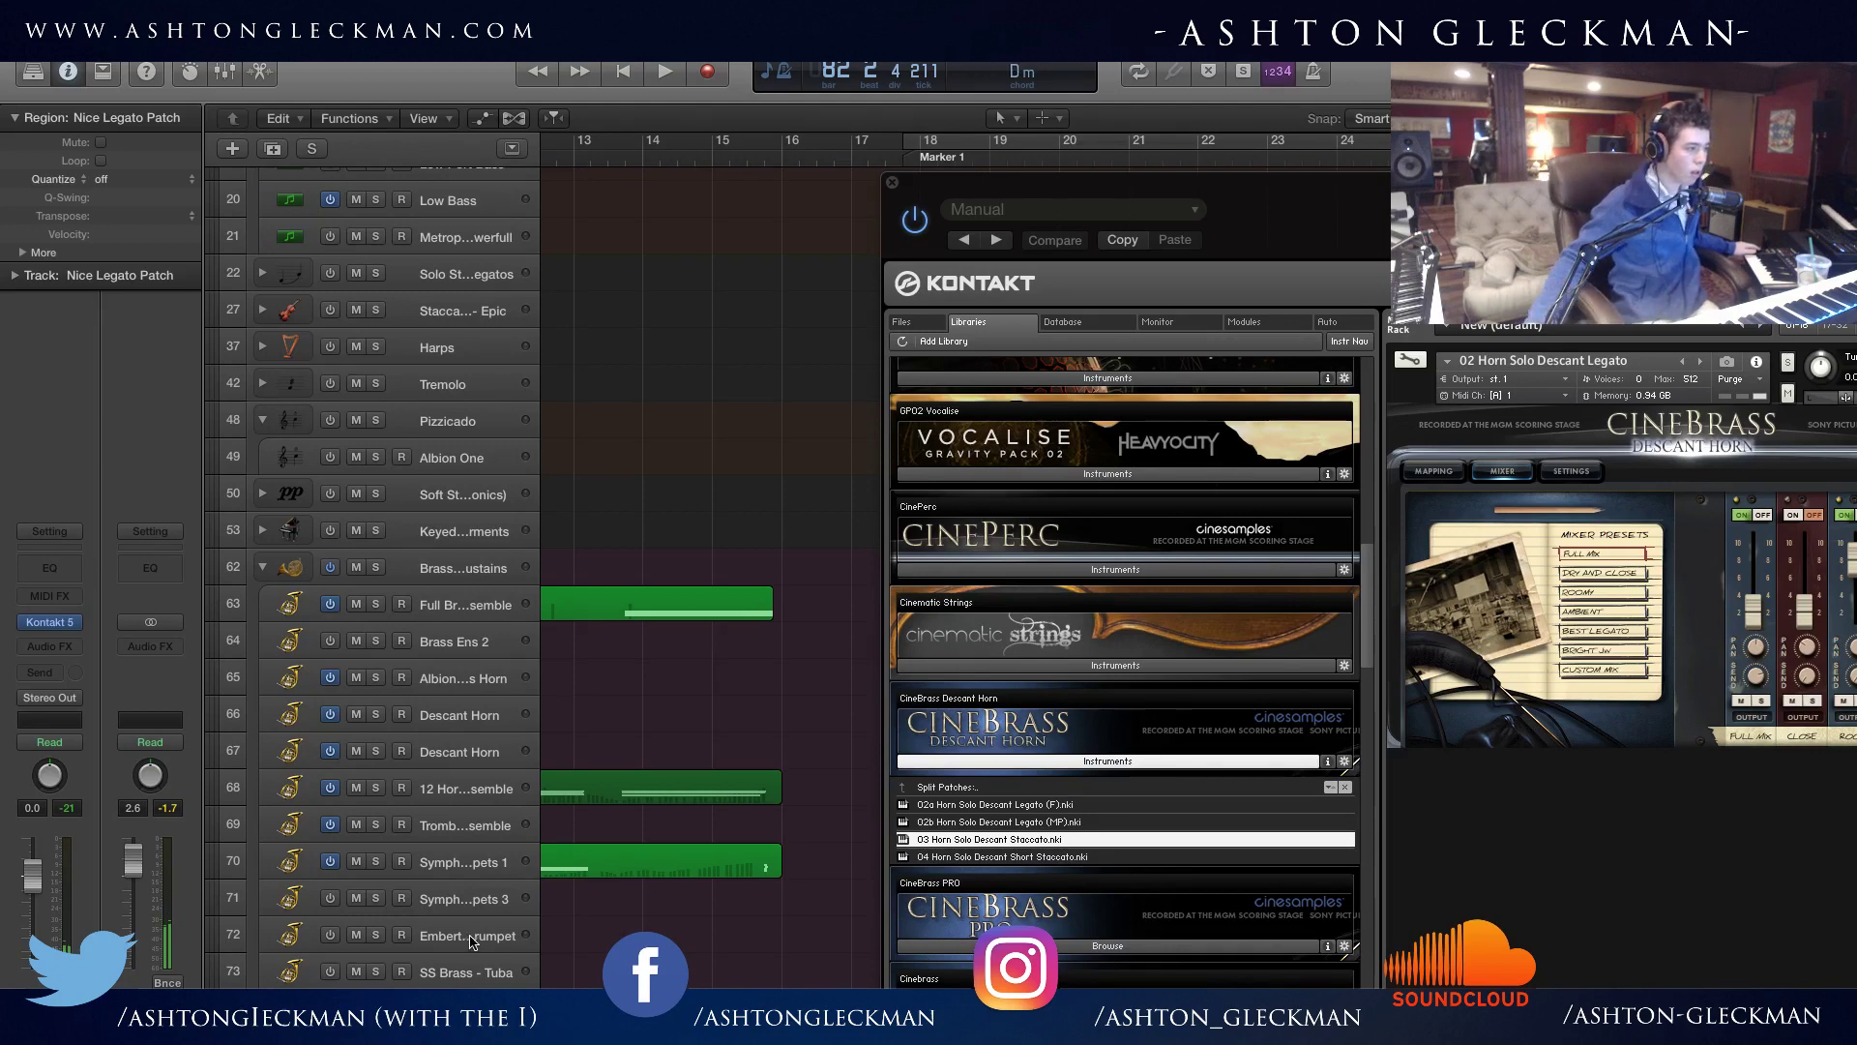
# Select the second Descant Horn, Nice Legato Patch, 12 Horn Ensemble and Albion 2 horn tracks in turn to audition their sounds live.
pyautogui.click(491, 753)
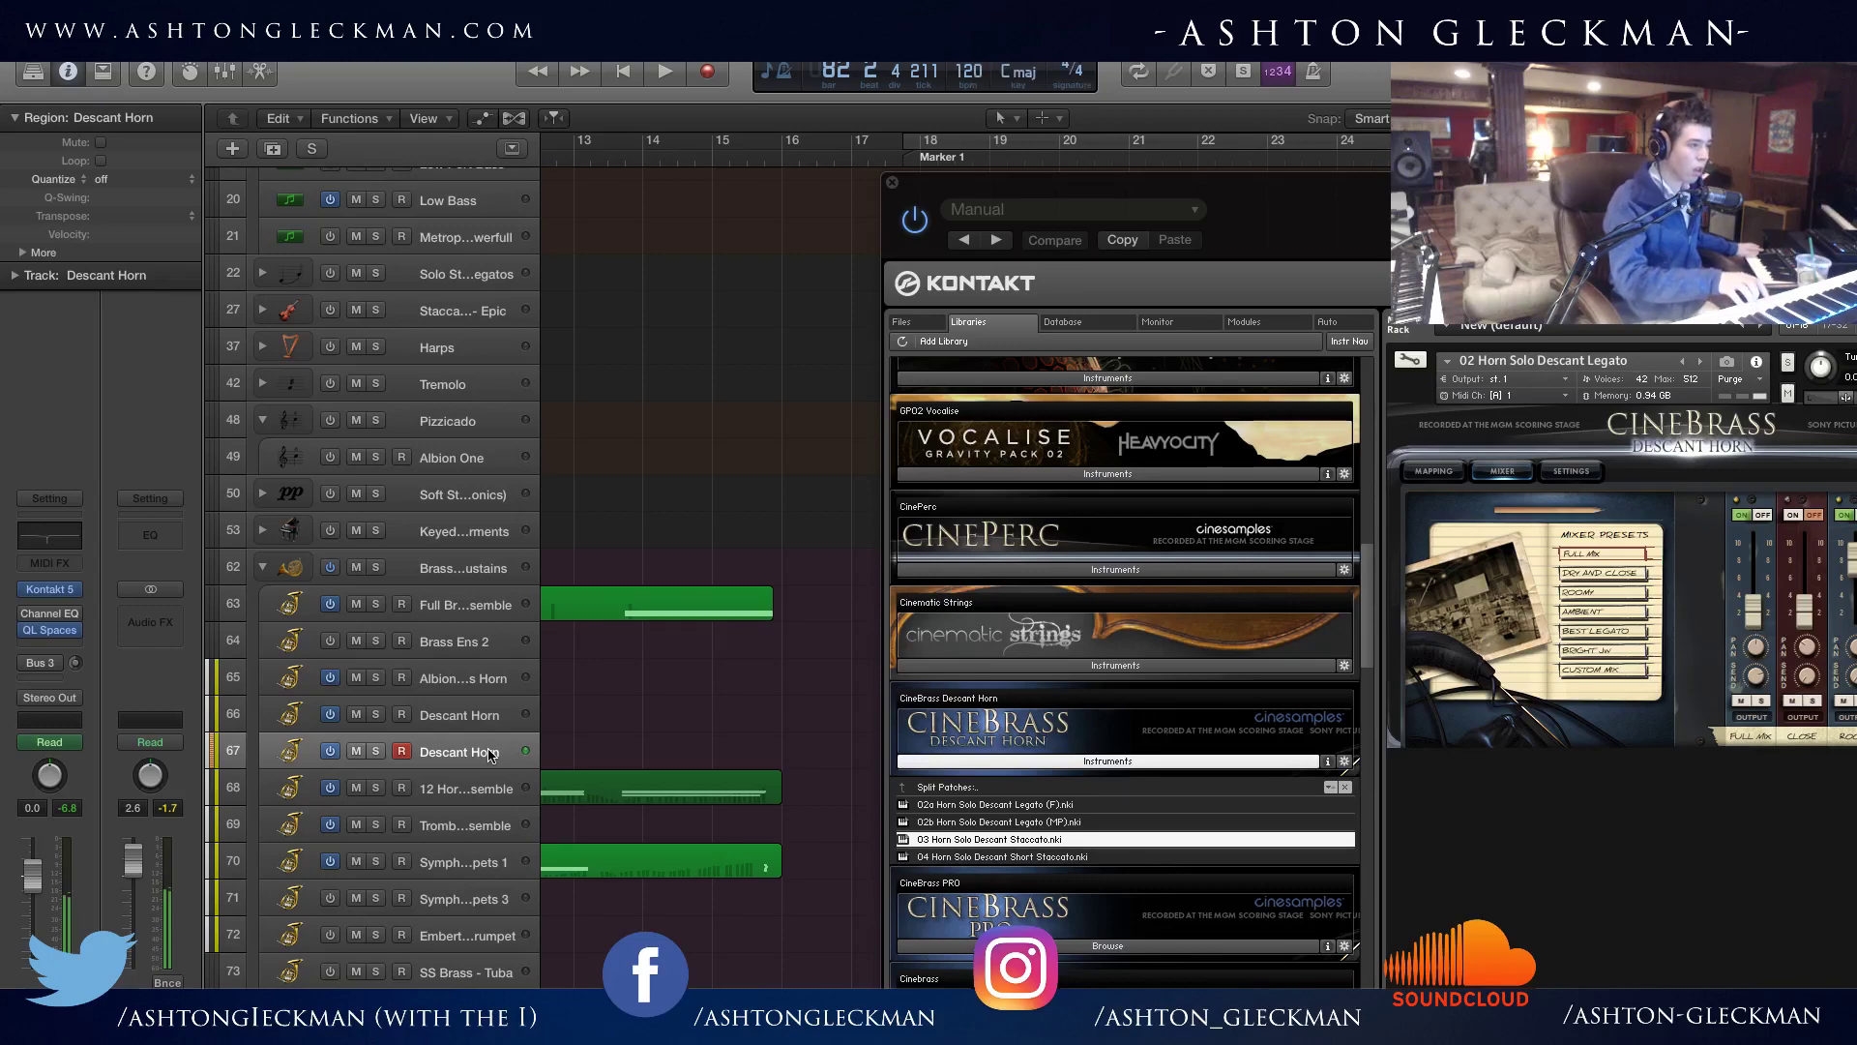
pyautogui.scroll(10, 536, 664)
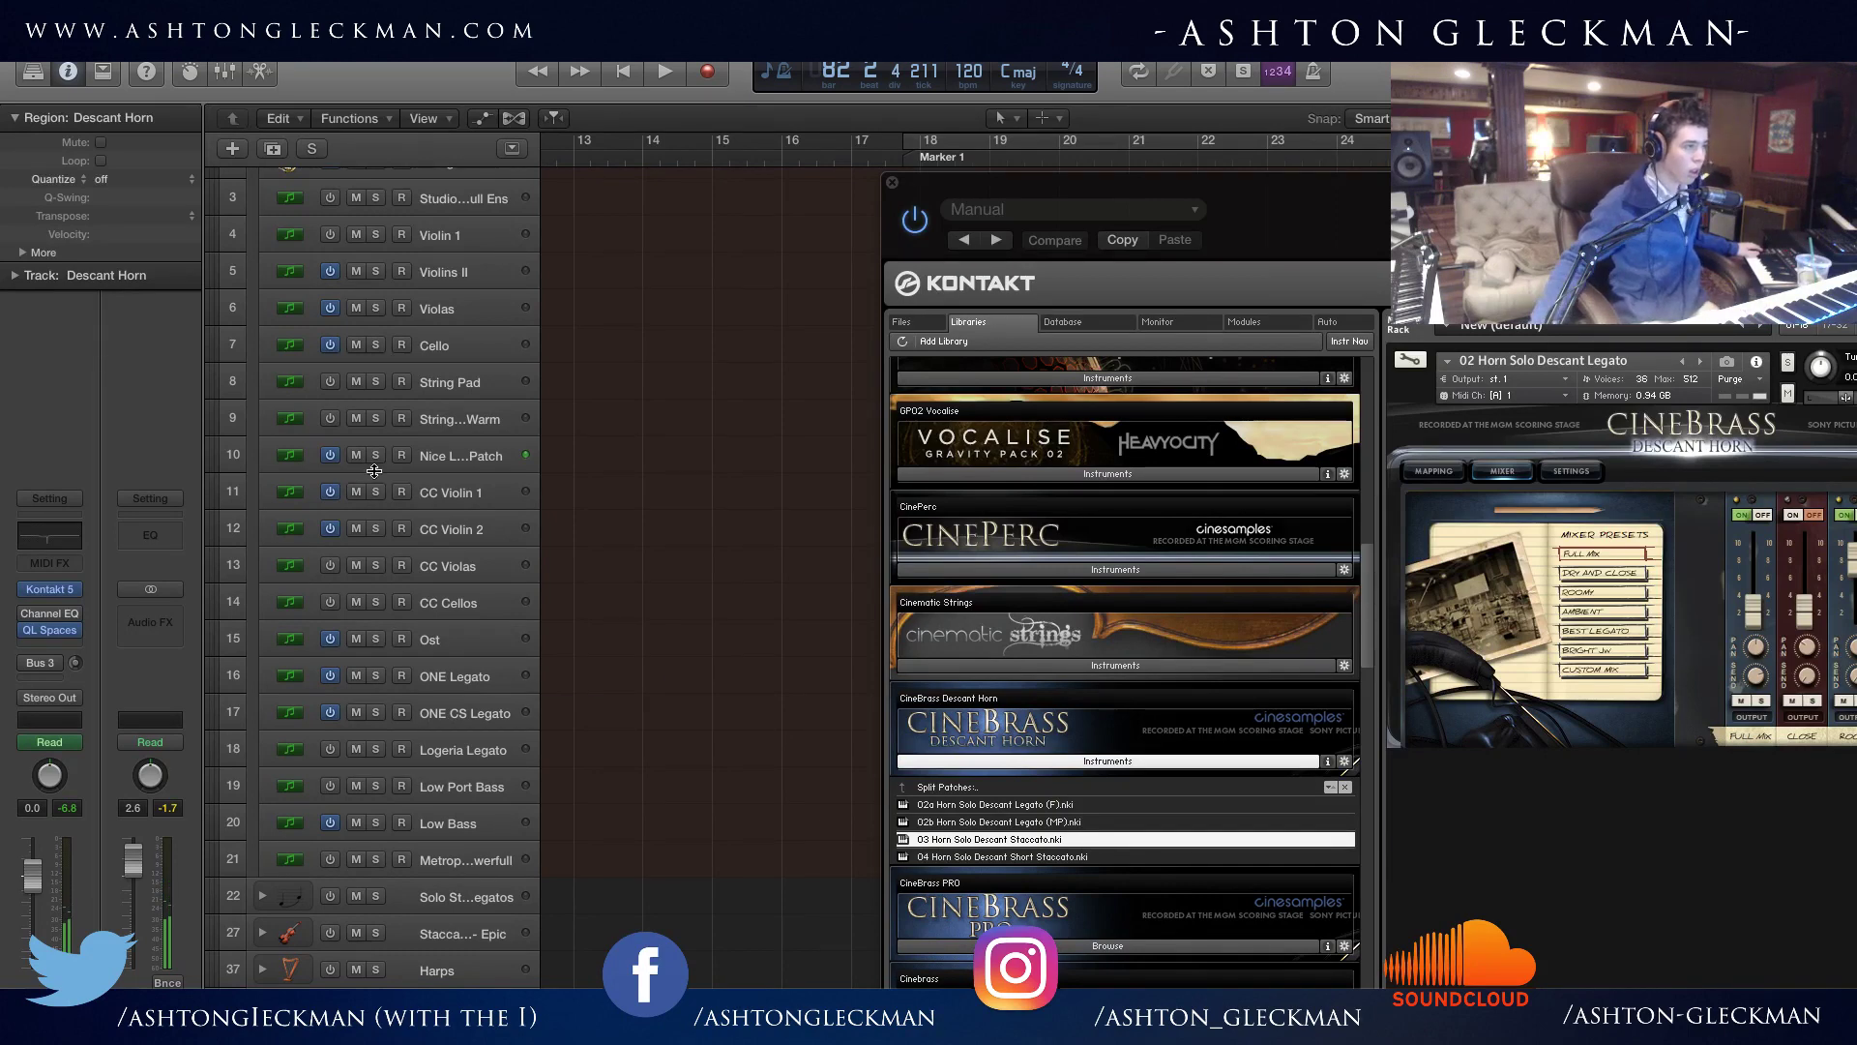
pyautogui.click(448, 469)
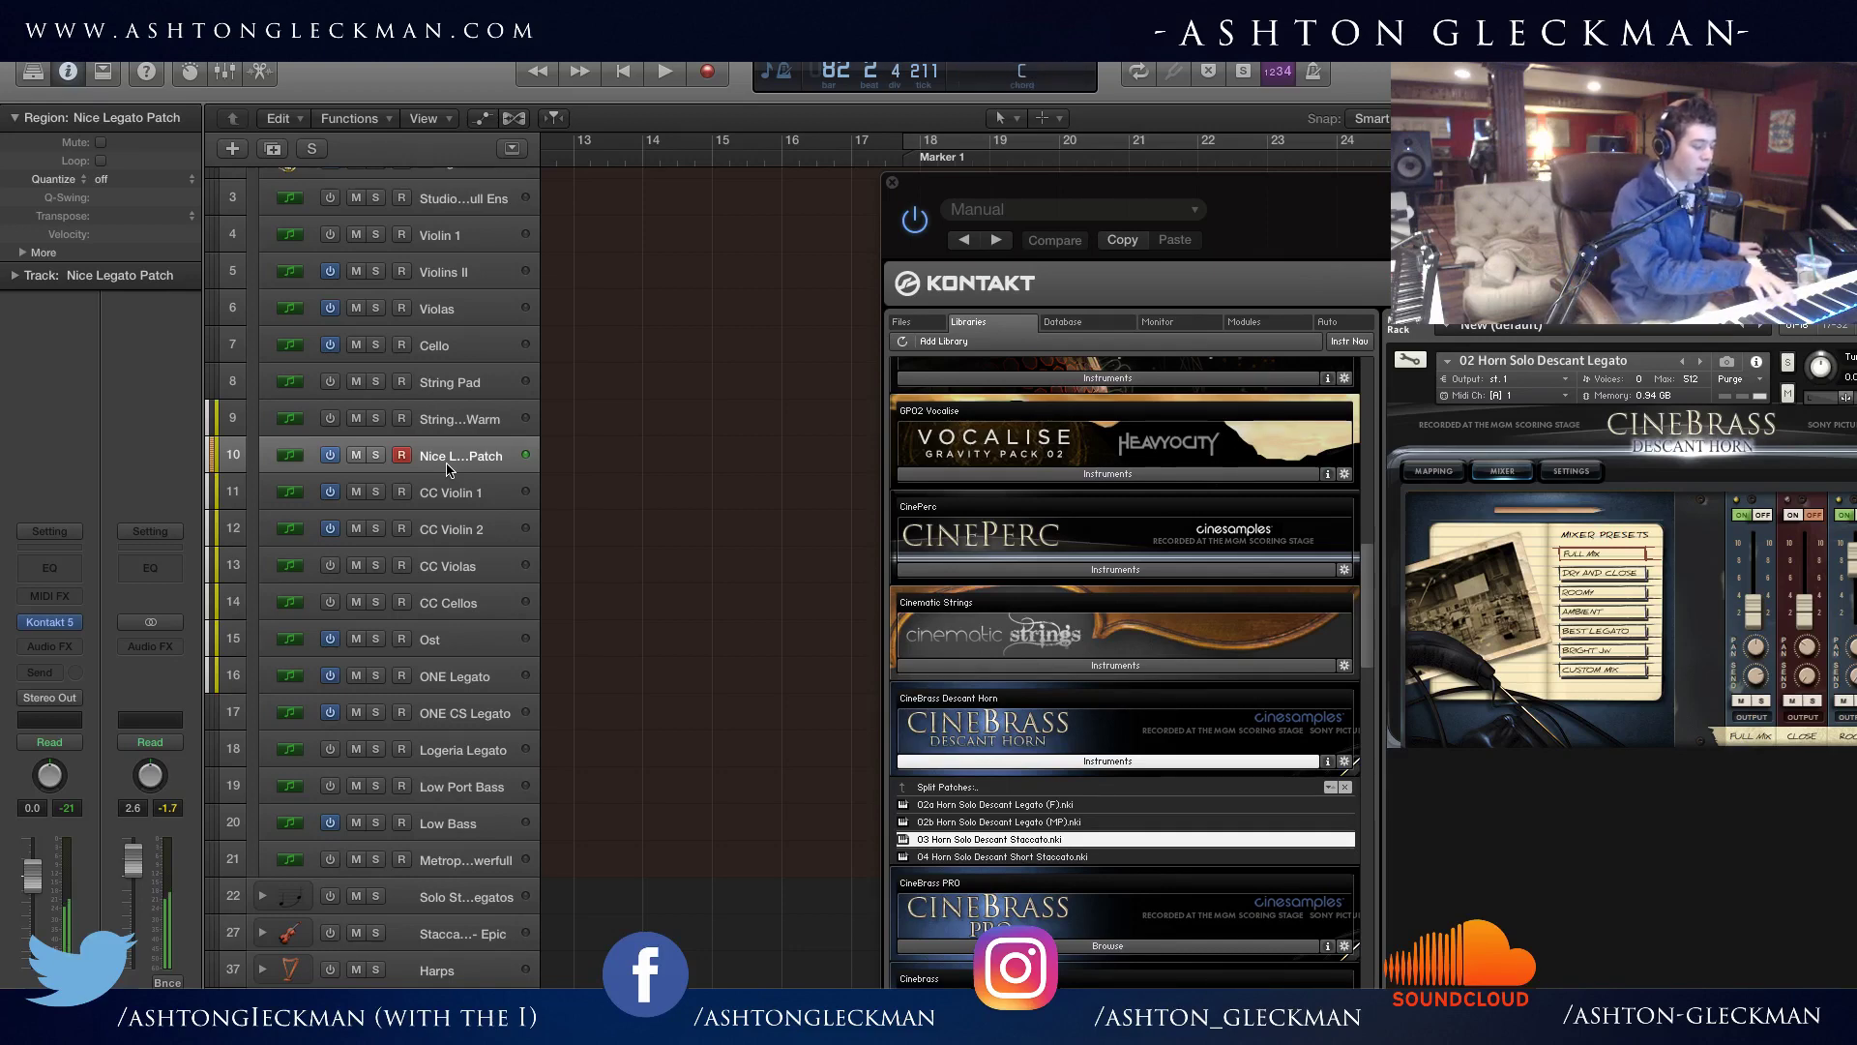
pyautogui.scroll(-10, 464, 513)
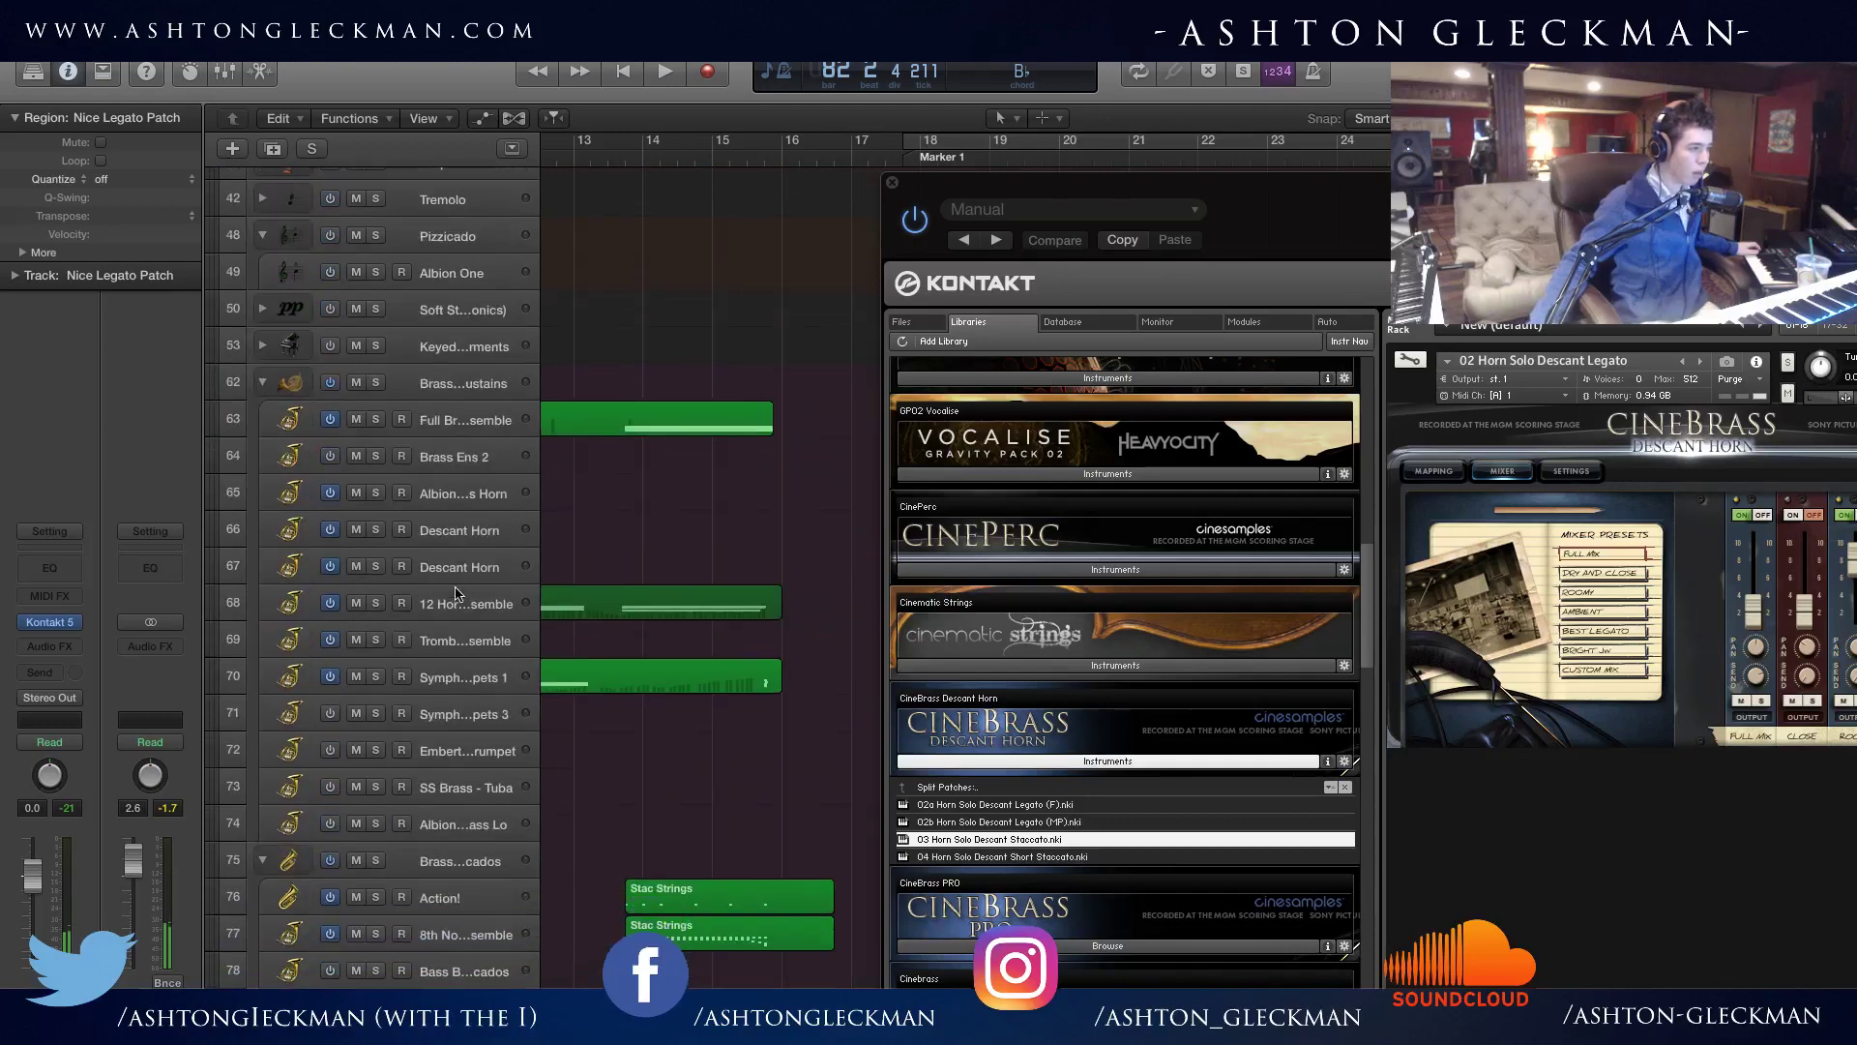
pyautogui.click(484, 565)
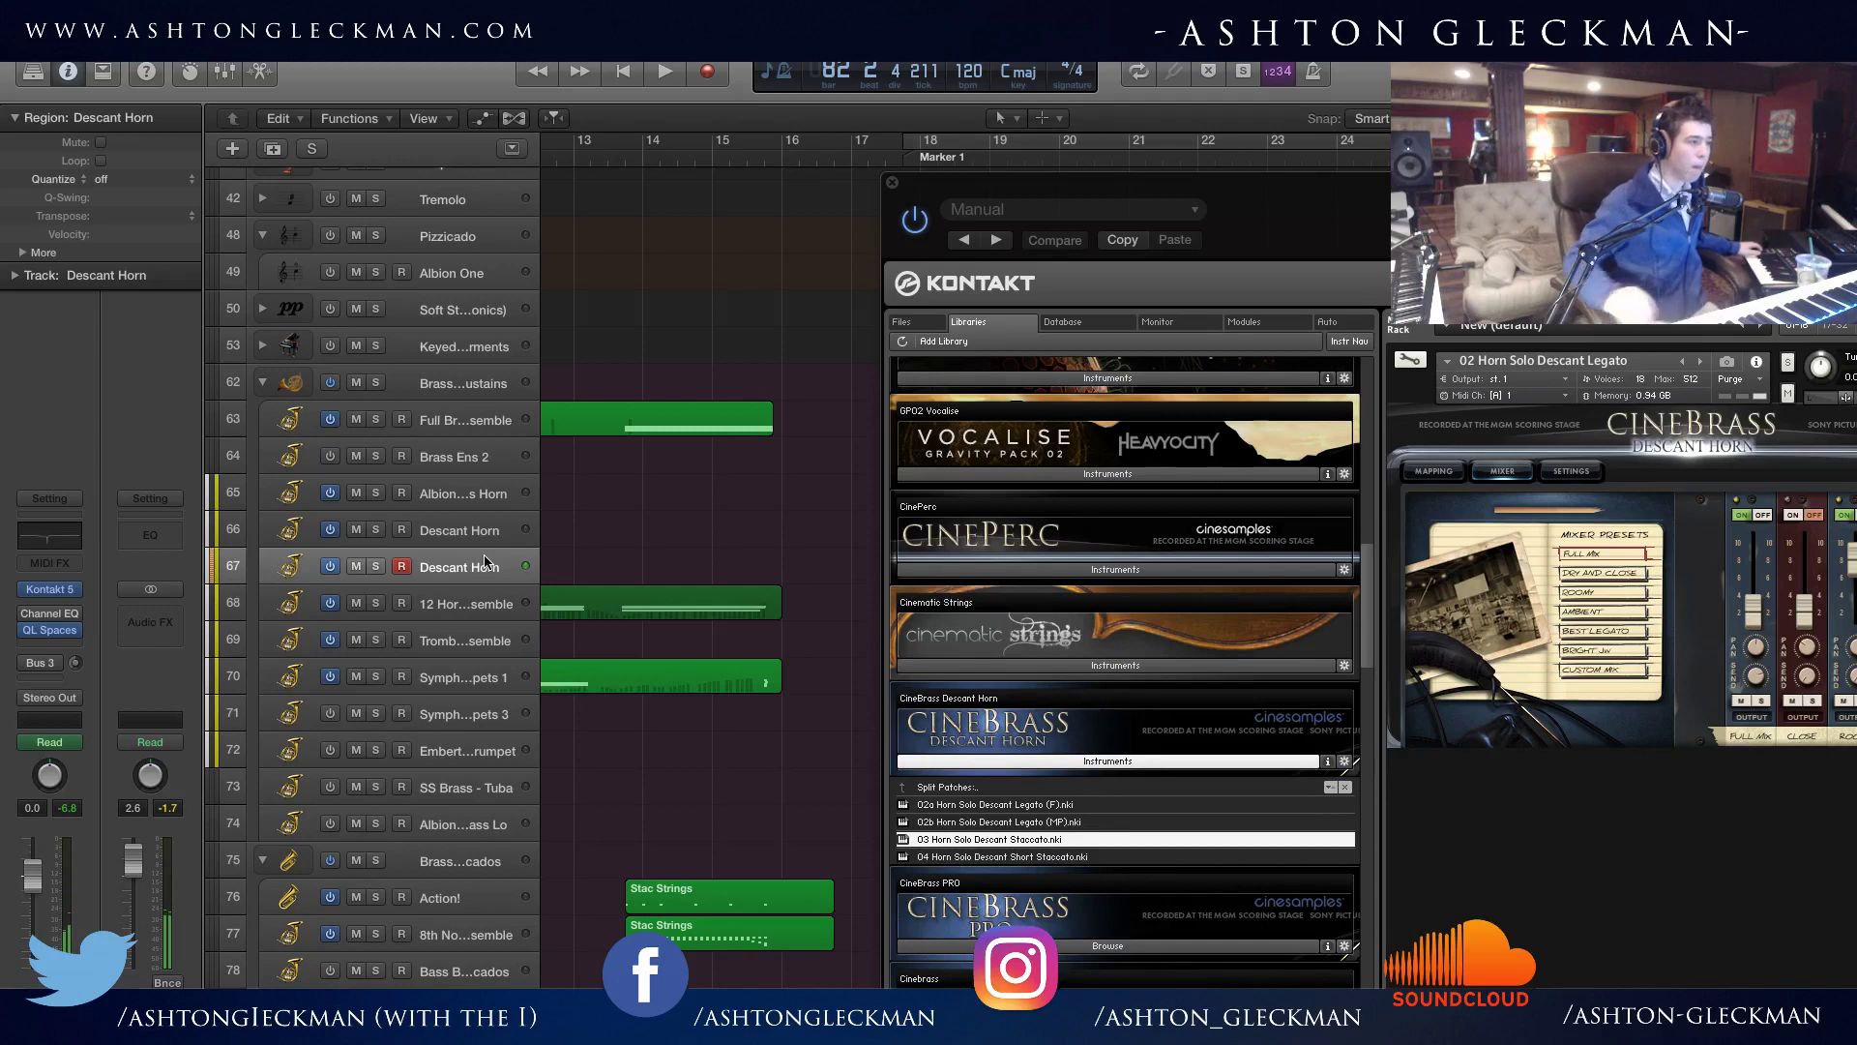
pyautogui.click(508, 604)
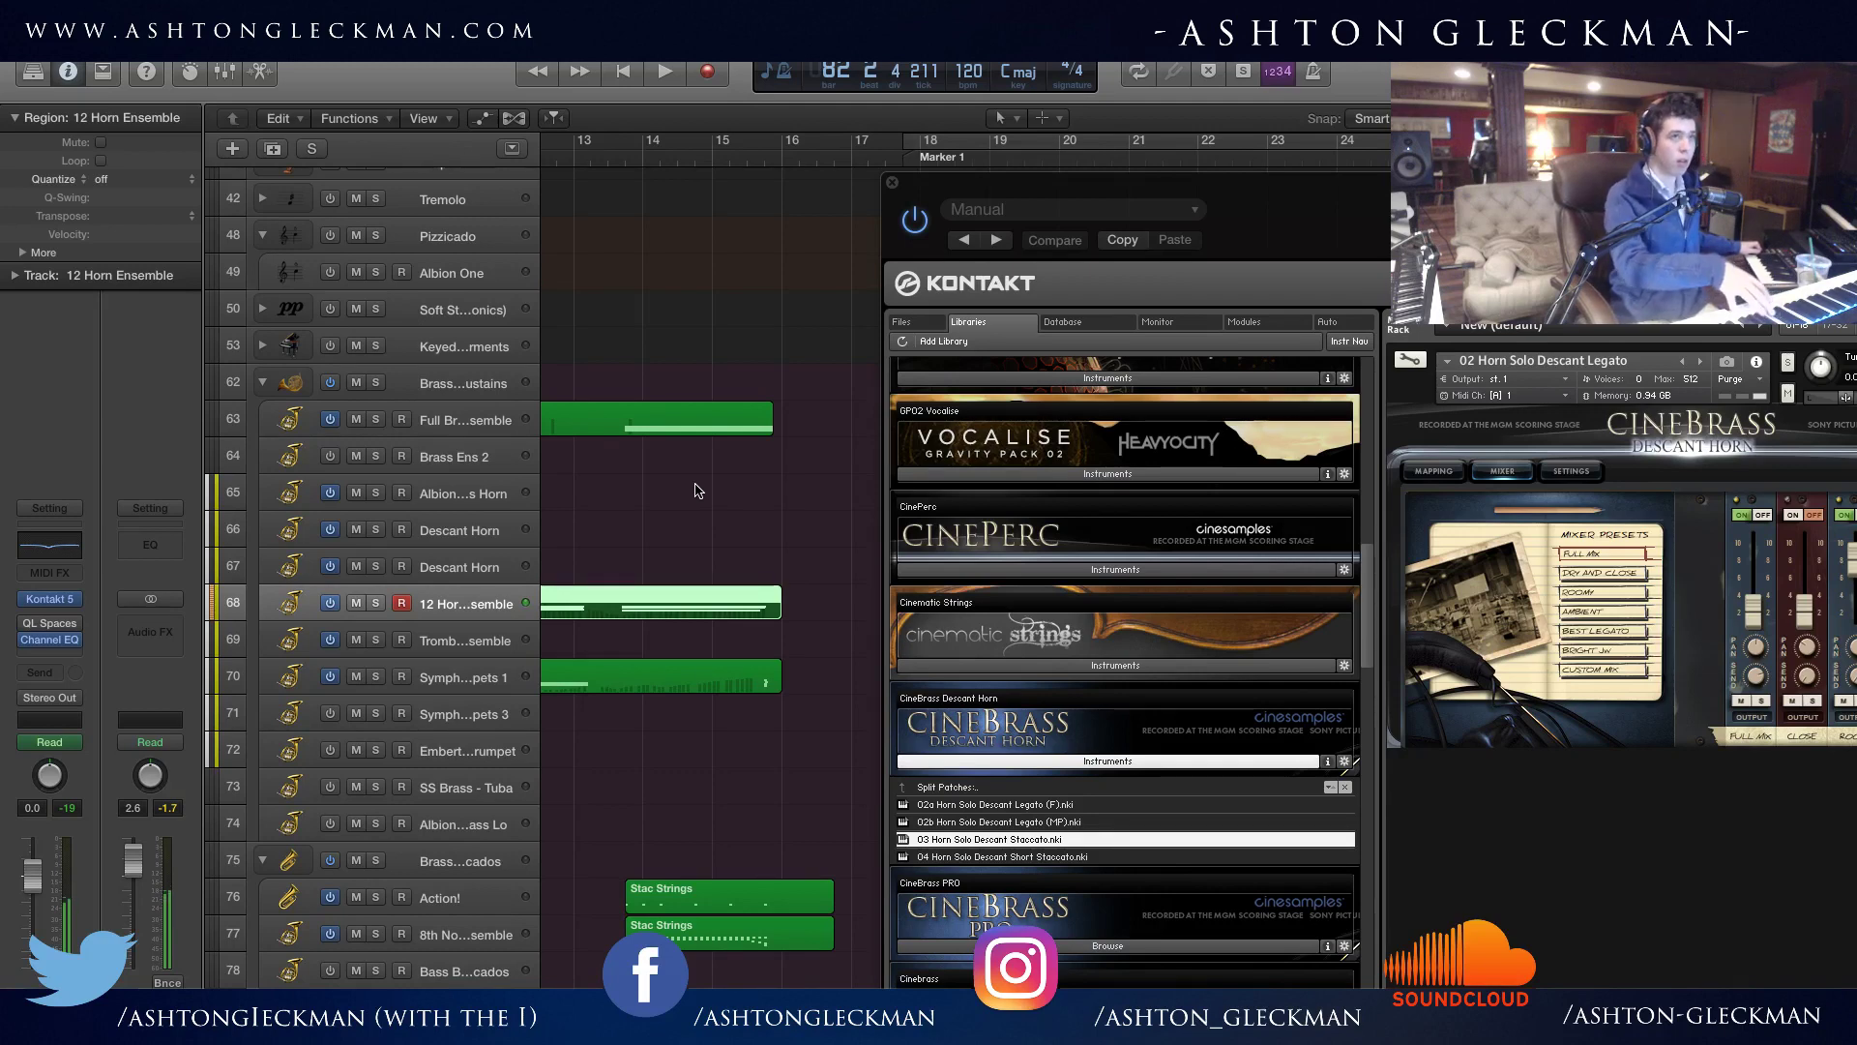
pyautogui.click(504, 489)
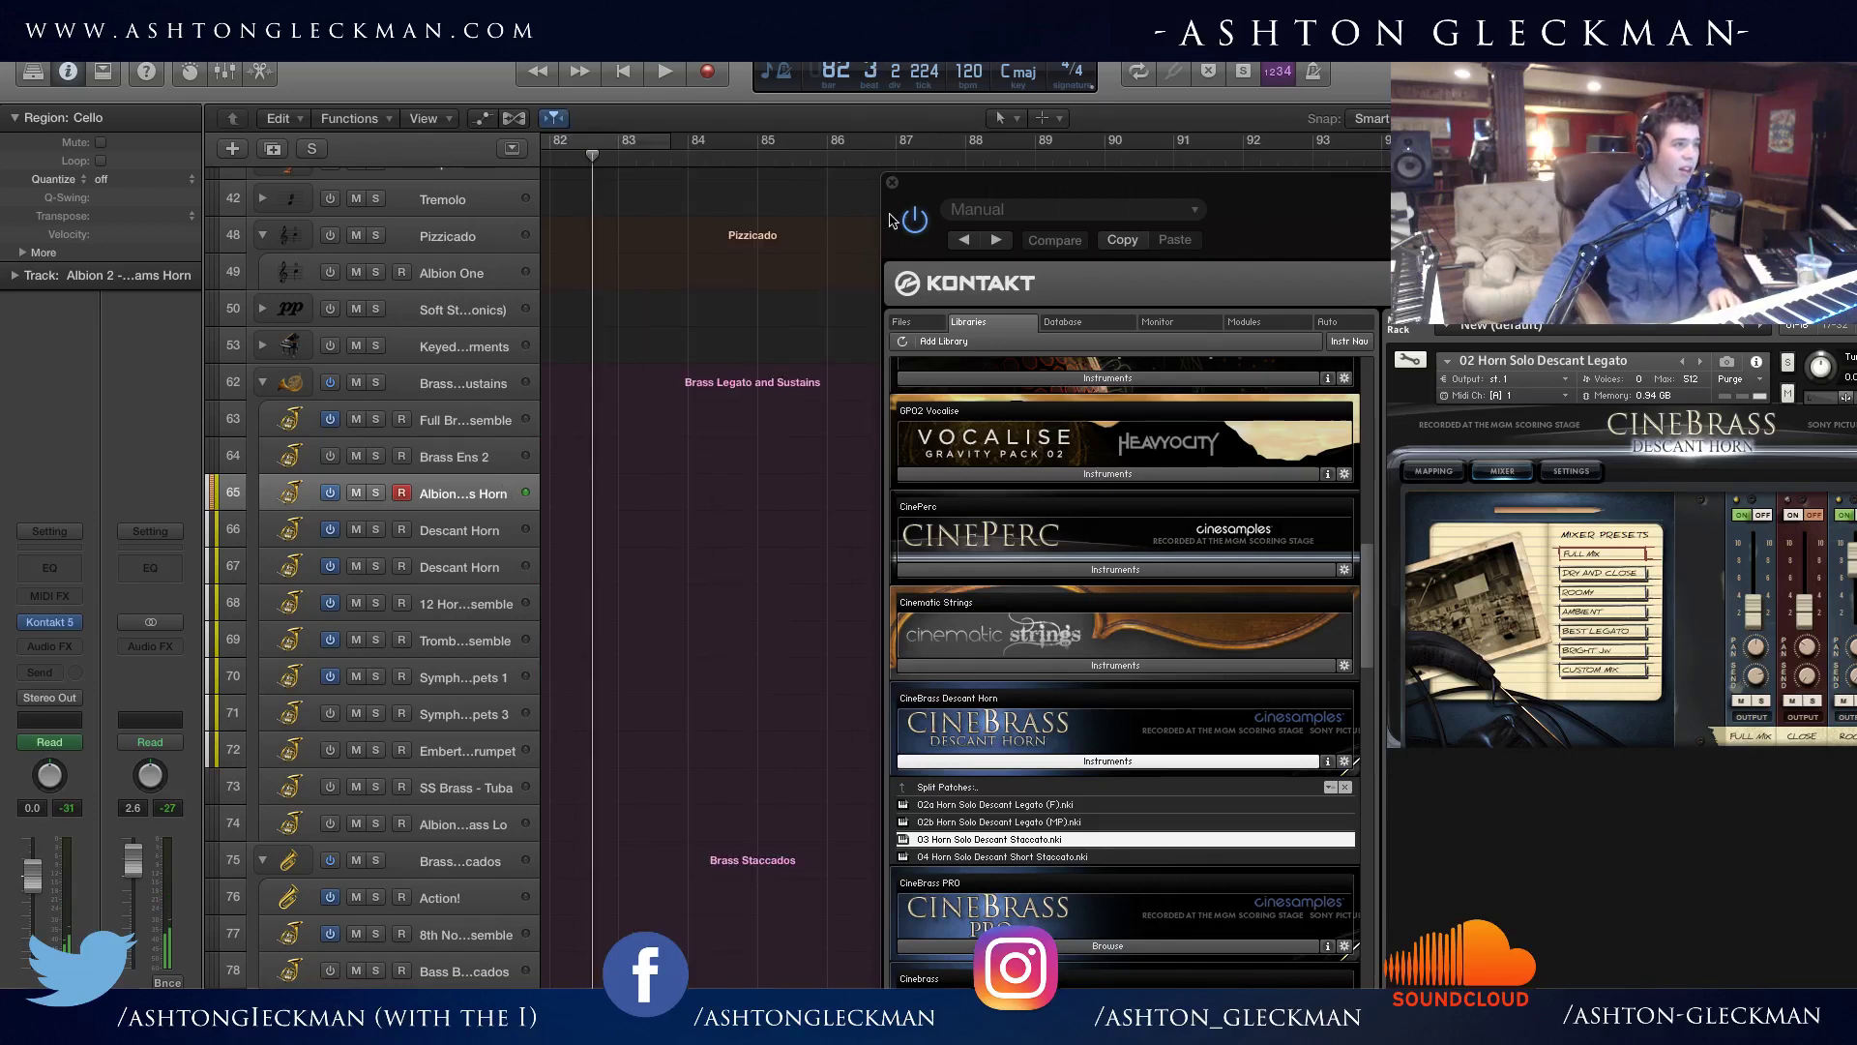
# Close the Kontakt window and play the arrangement from just before Marker 1, at bar 17 beat 4.
pyautogui.click(892, 184)
pyautogui.hscroll(-20, 796, 512)
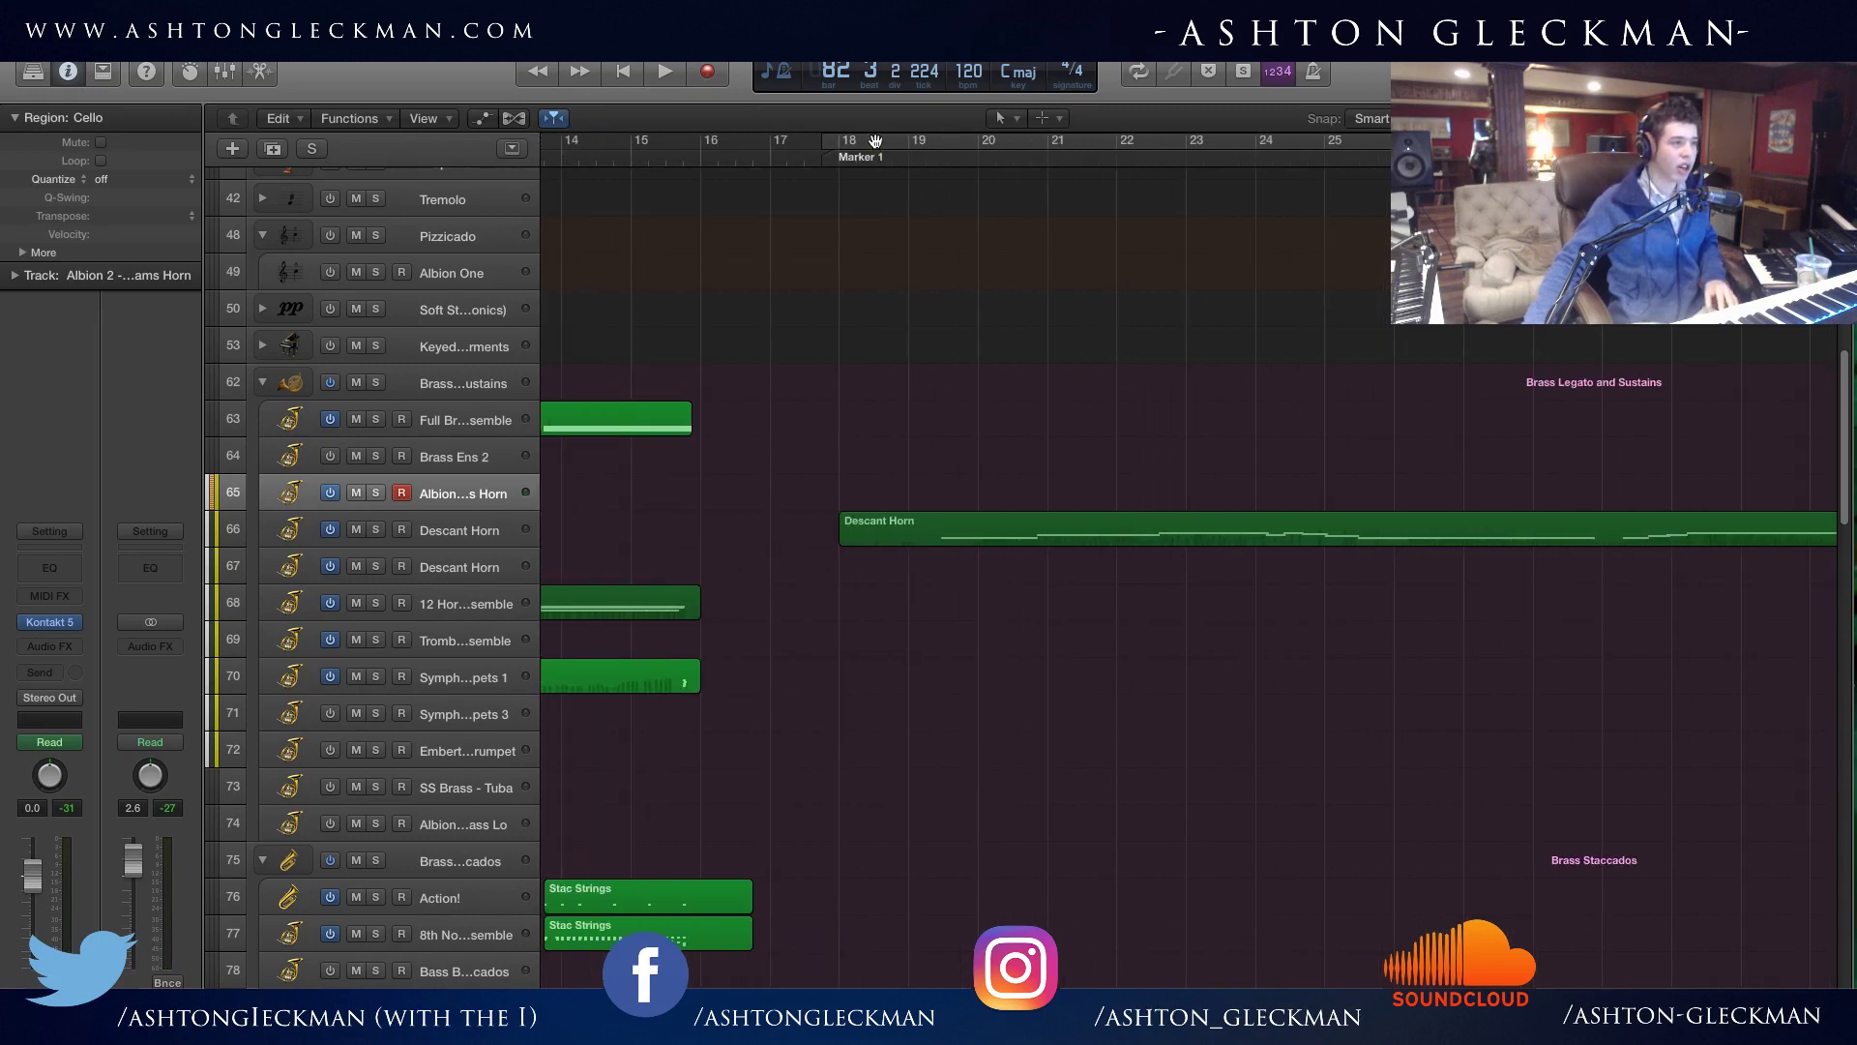
pyautogui.click(847, 155)
pyautogui.press('space')
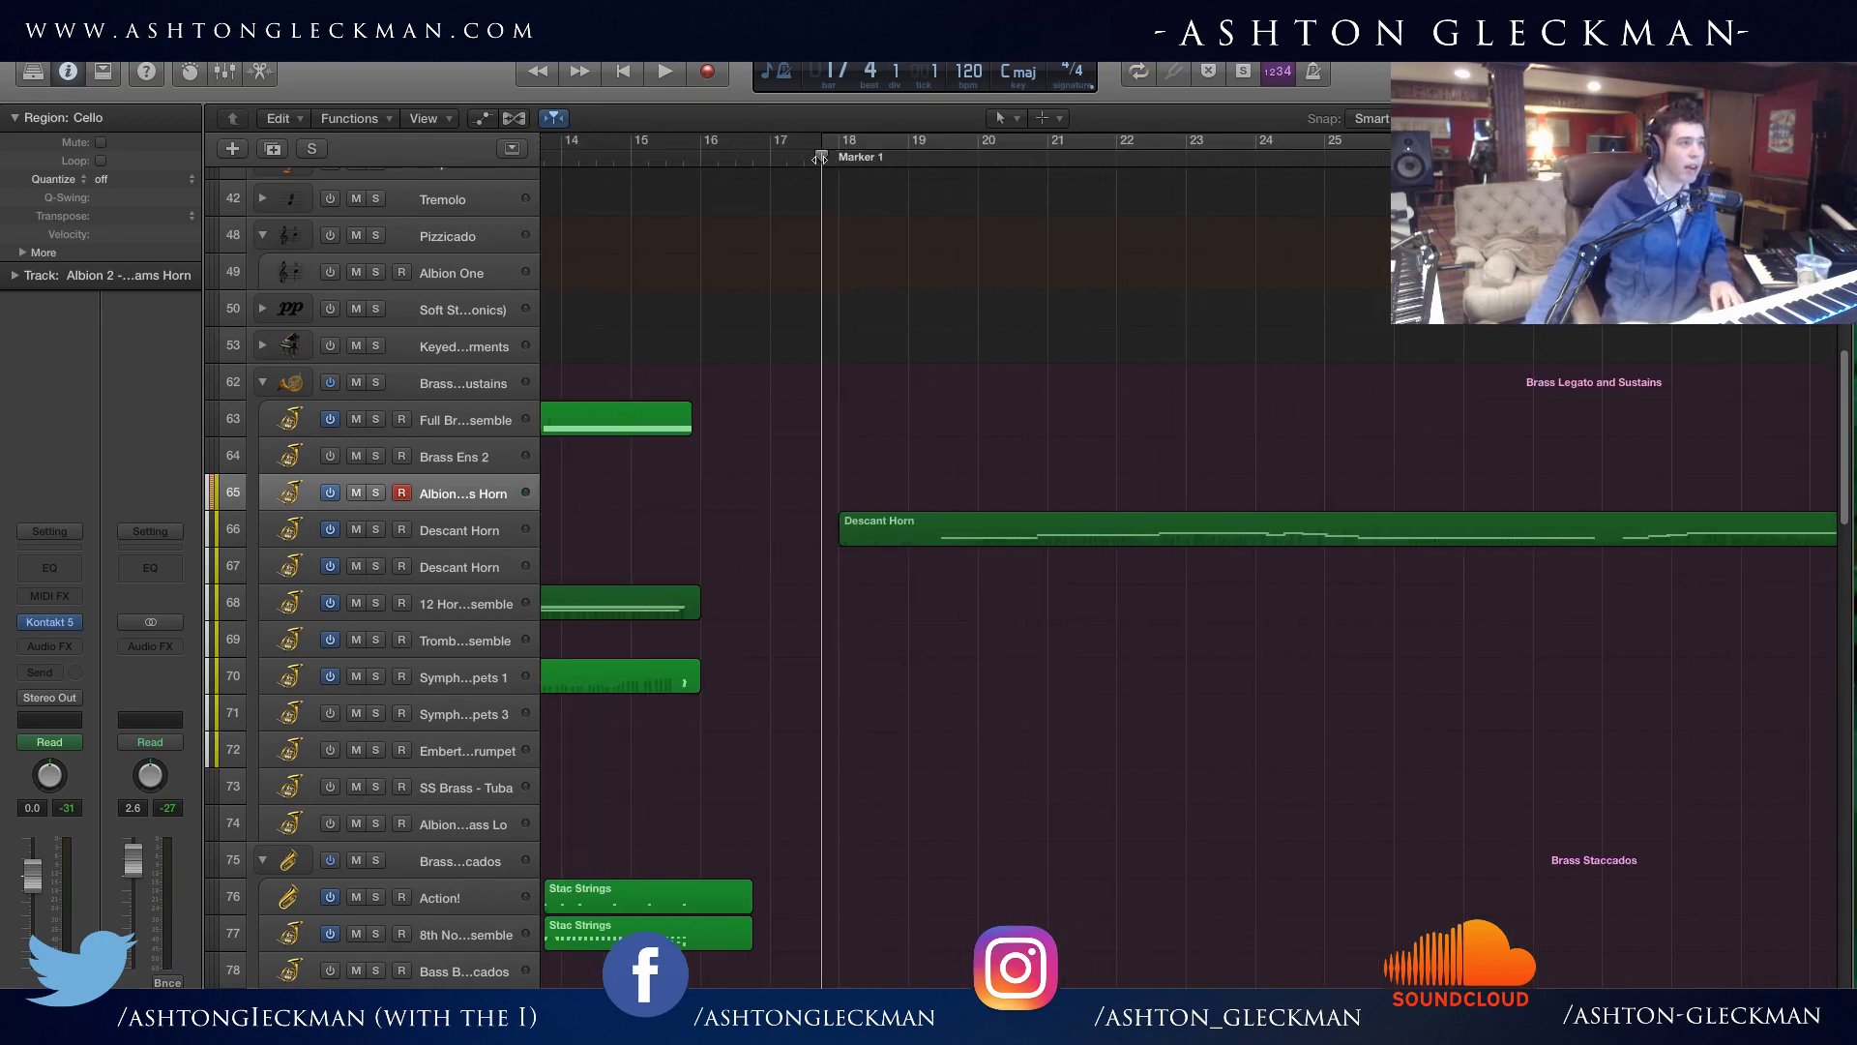
# Look over the Synths ETC. tracks during playback, toggling solo on and off for Omni Pad 1.
pyautogui.scroll(-15, 1131, 732)
pyautogui.scroll(-20, 1120, 732)
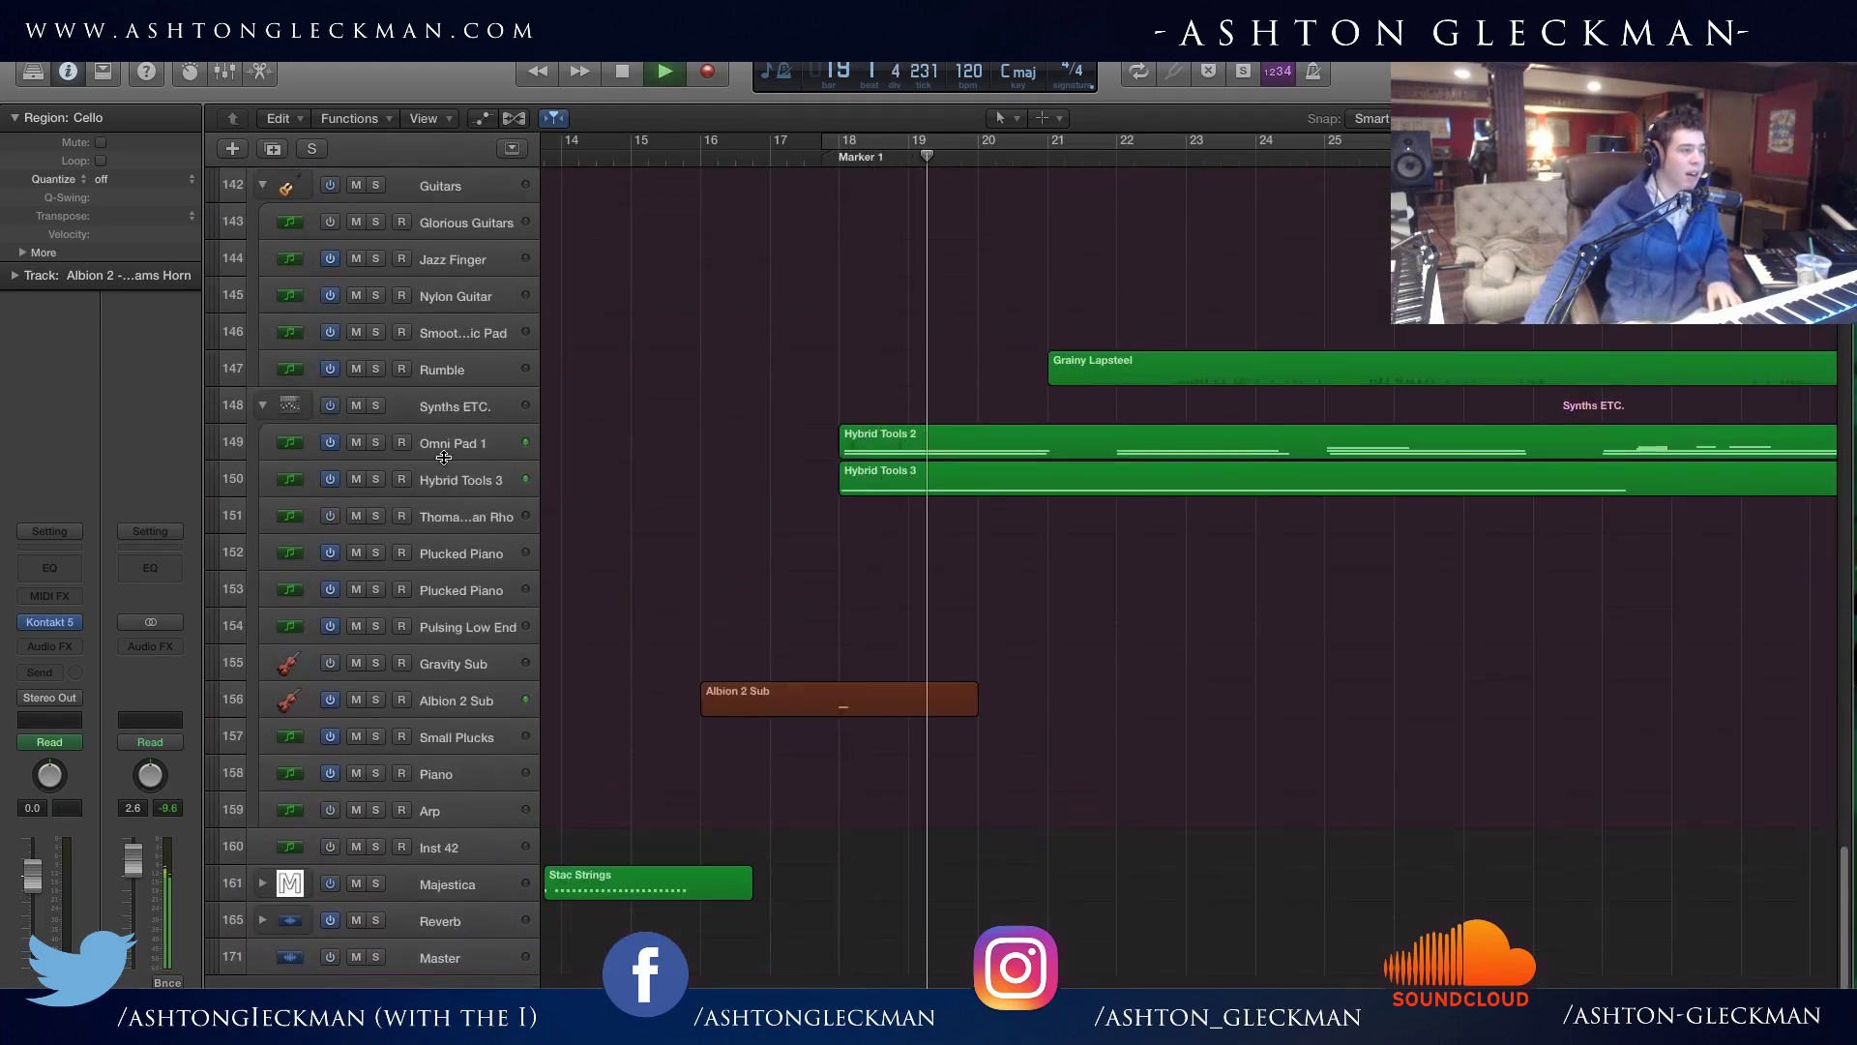
pyautogui.click(377, 443)
pyautogui.click(376, 443)
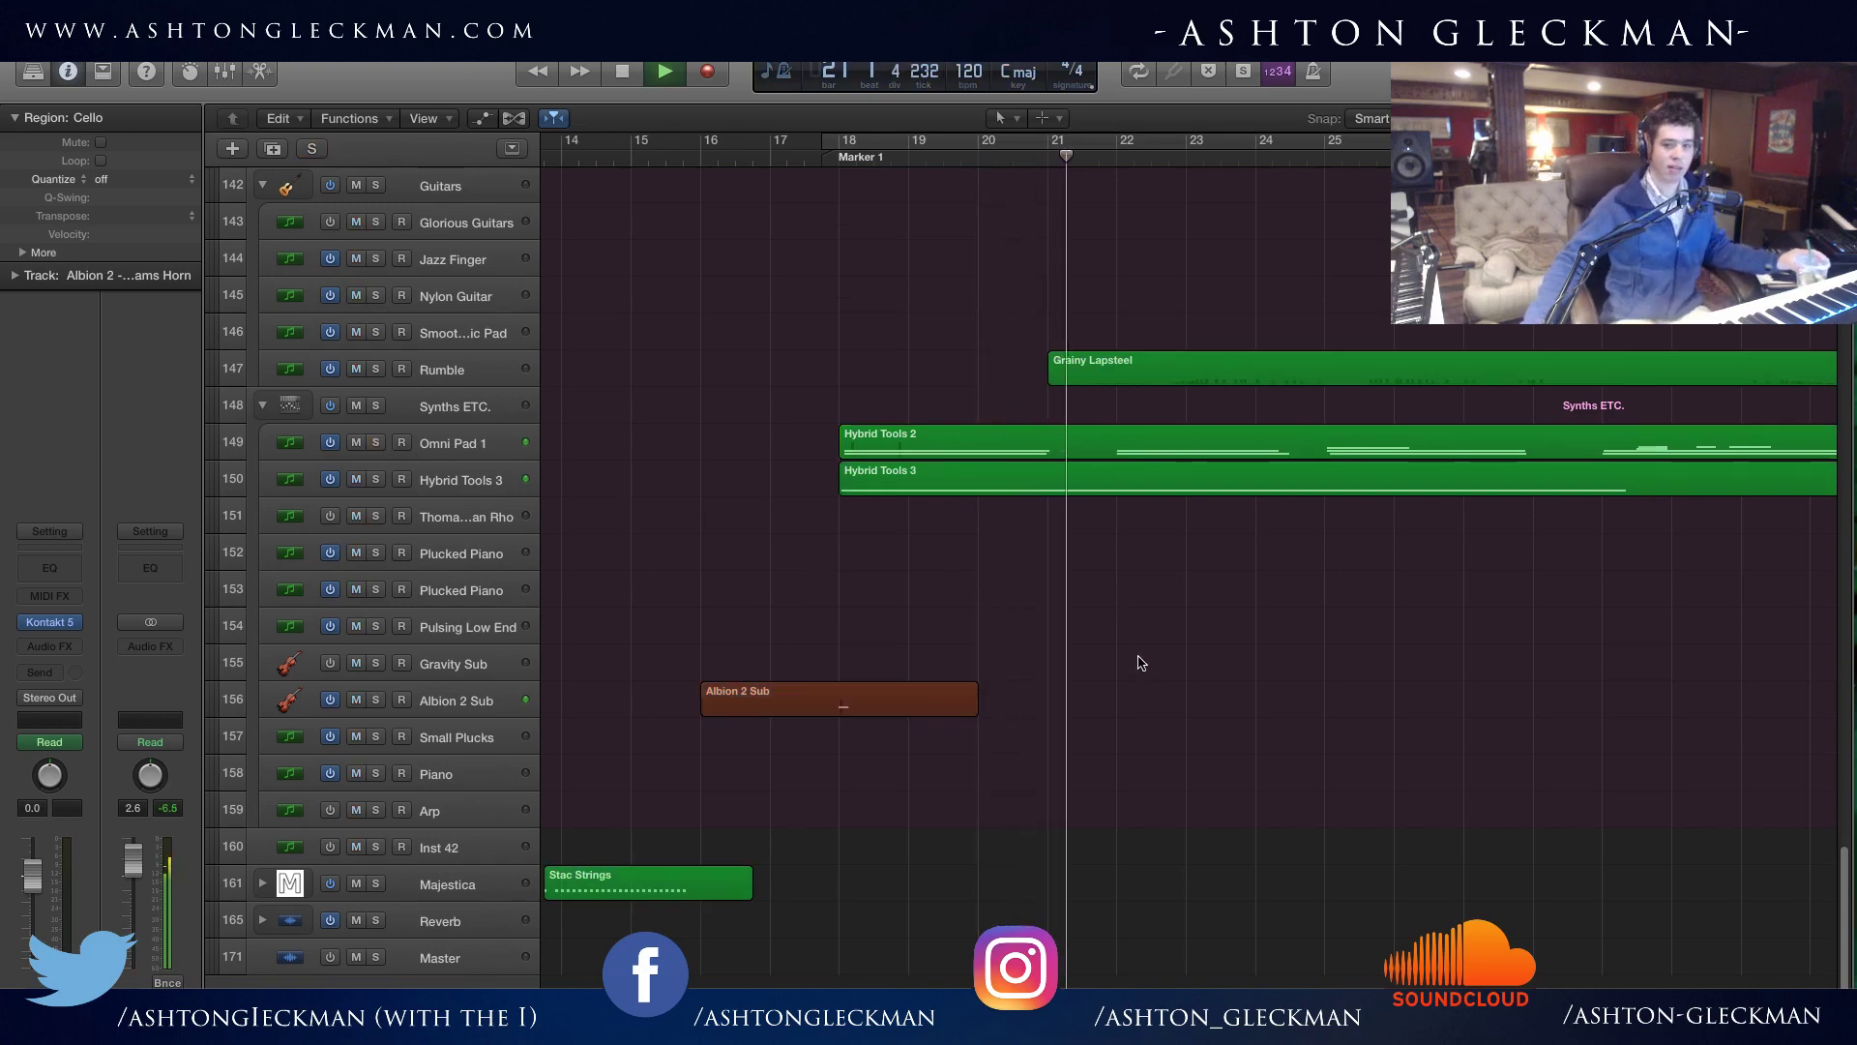
# Follow the first Descant Horn region during playback and stop at about bar 26.
pyautogui.hscroll(3, 1151, 581)
pyautogui.scroll(20, 1151, 569)
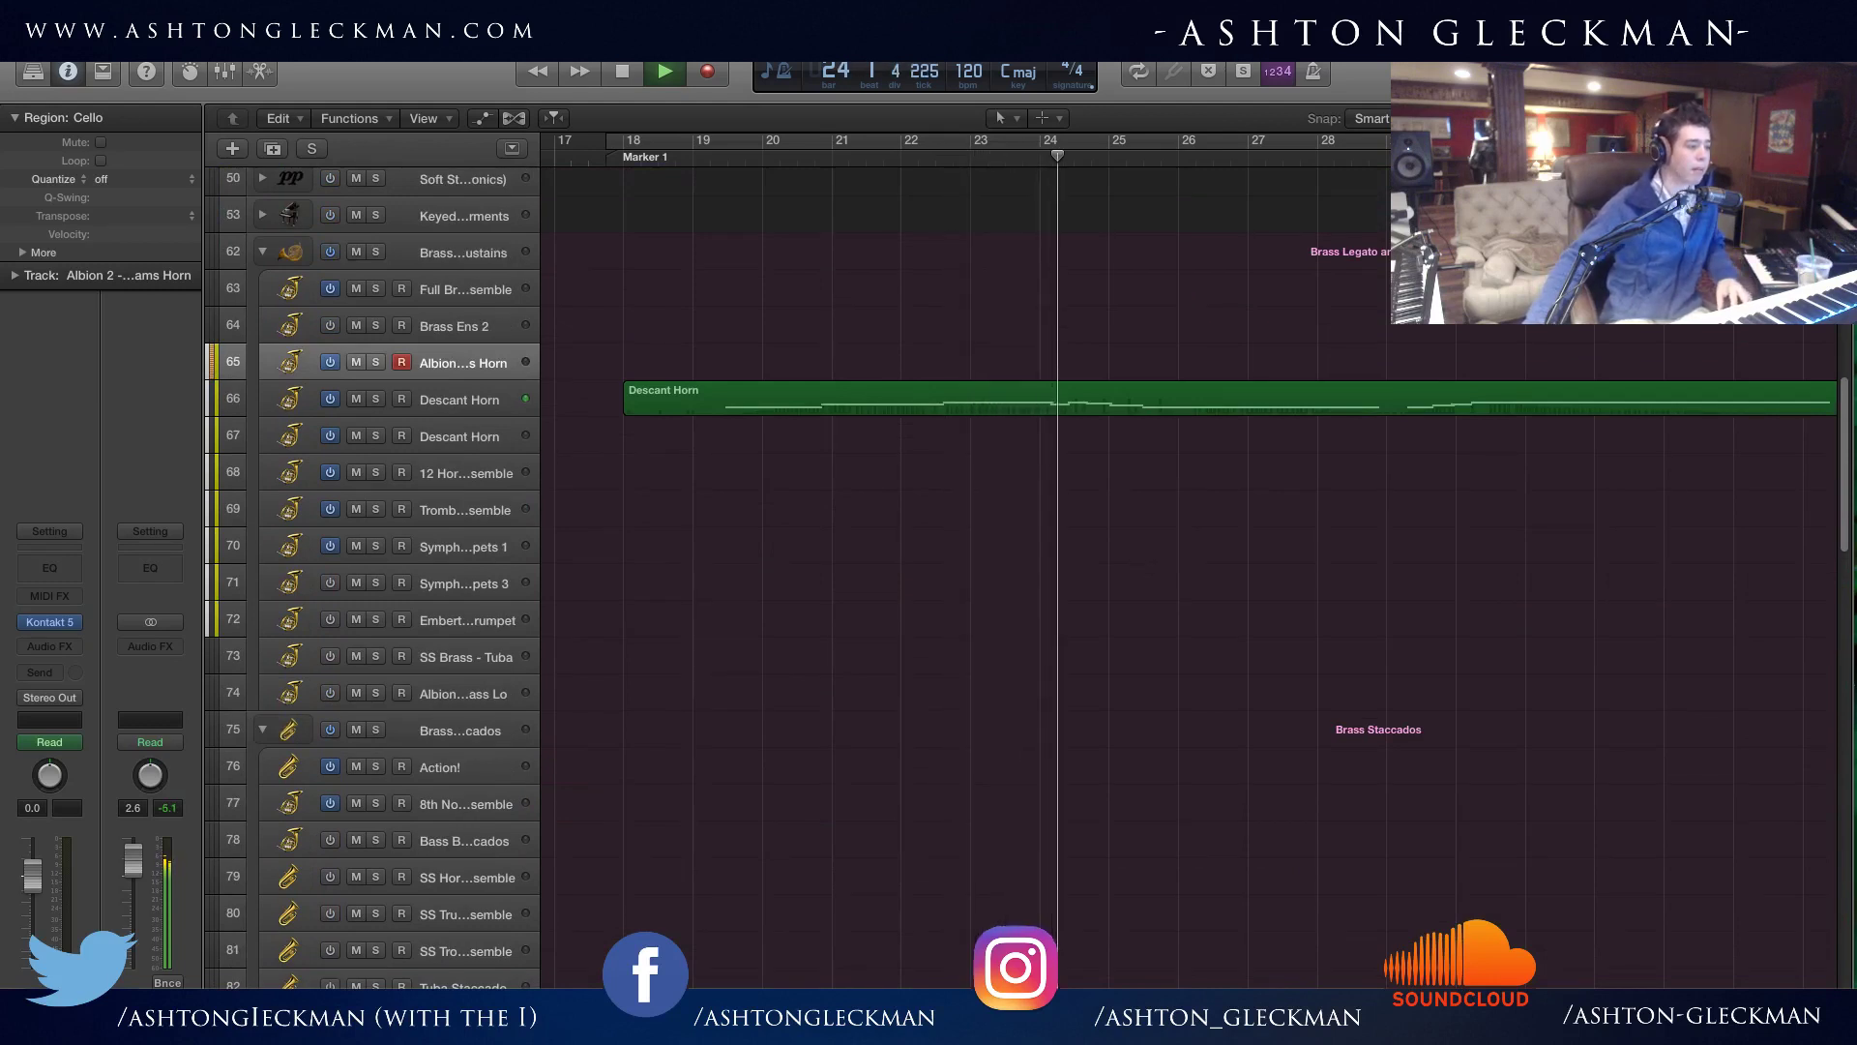
pyautogui.hscroll(2, 1178, 569)
pyautogui.hscroll(-3, 1179, 569)
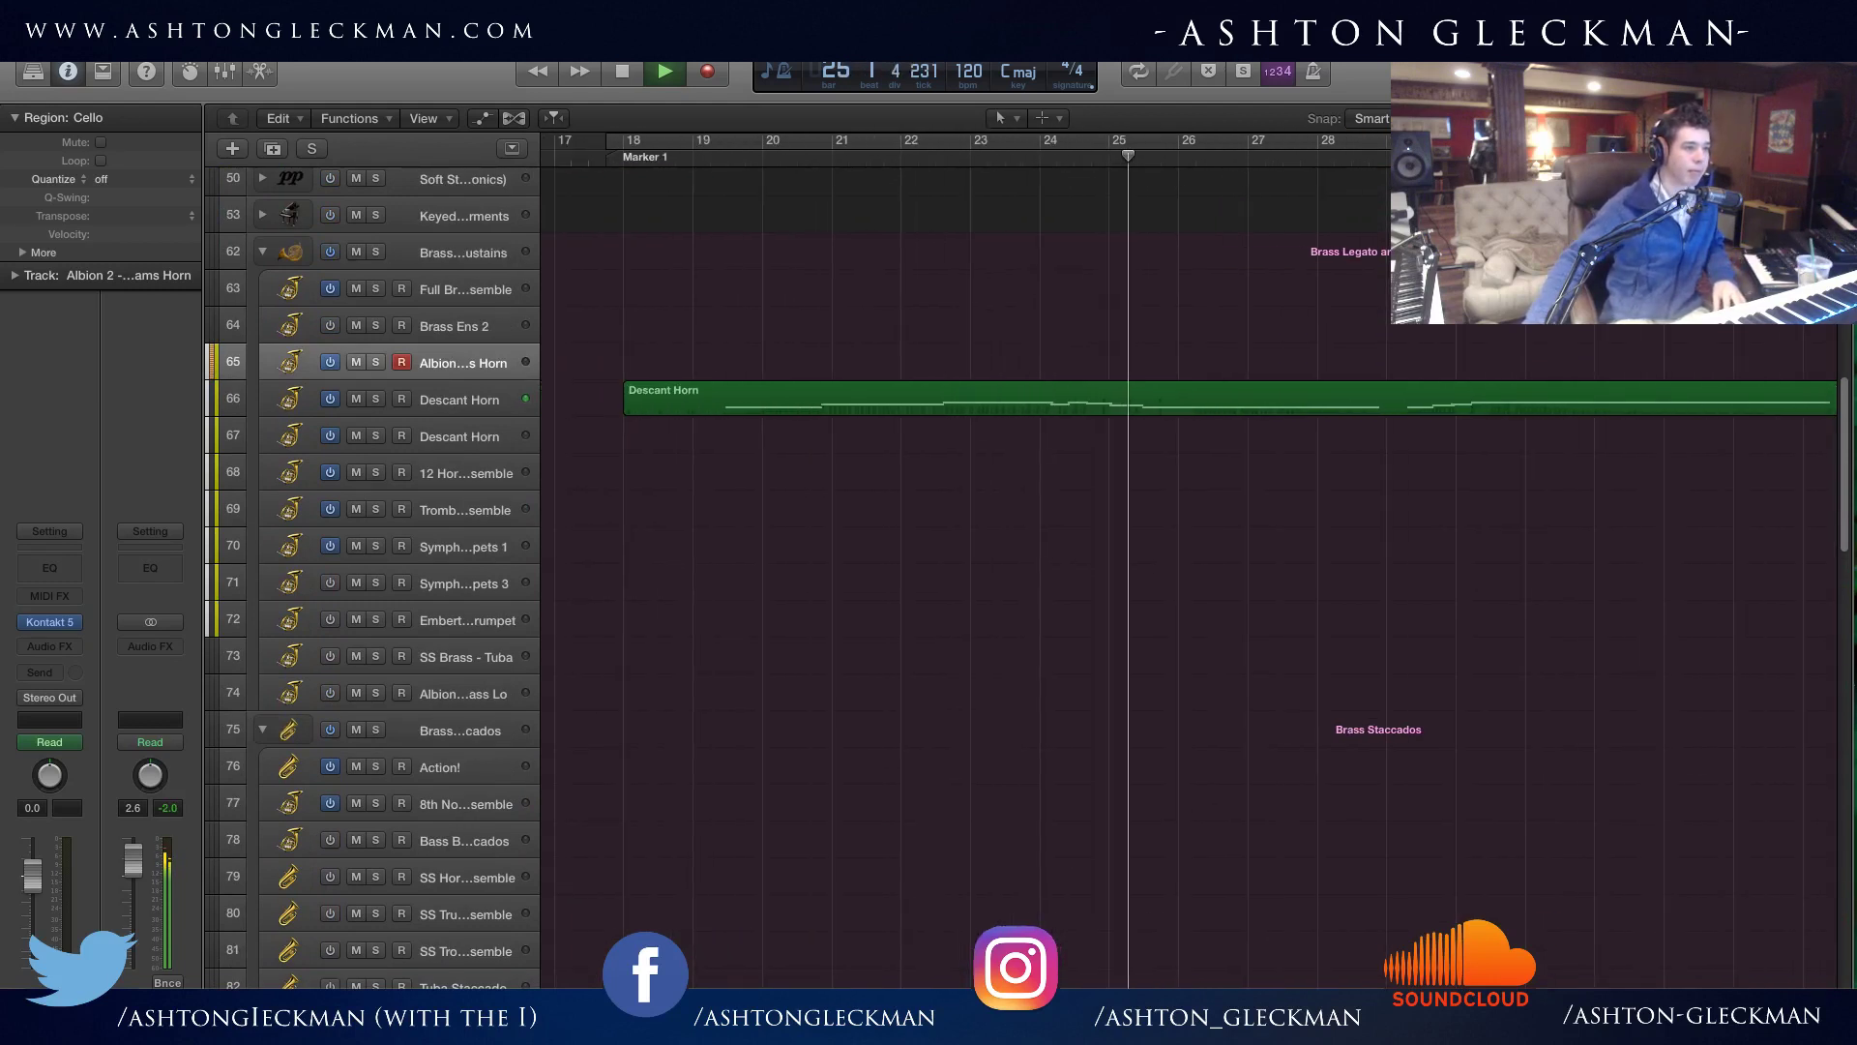
pyautogui.press('space')
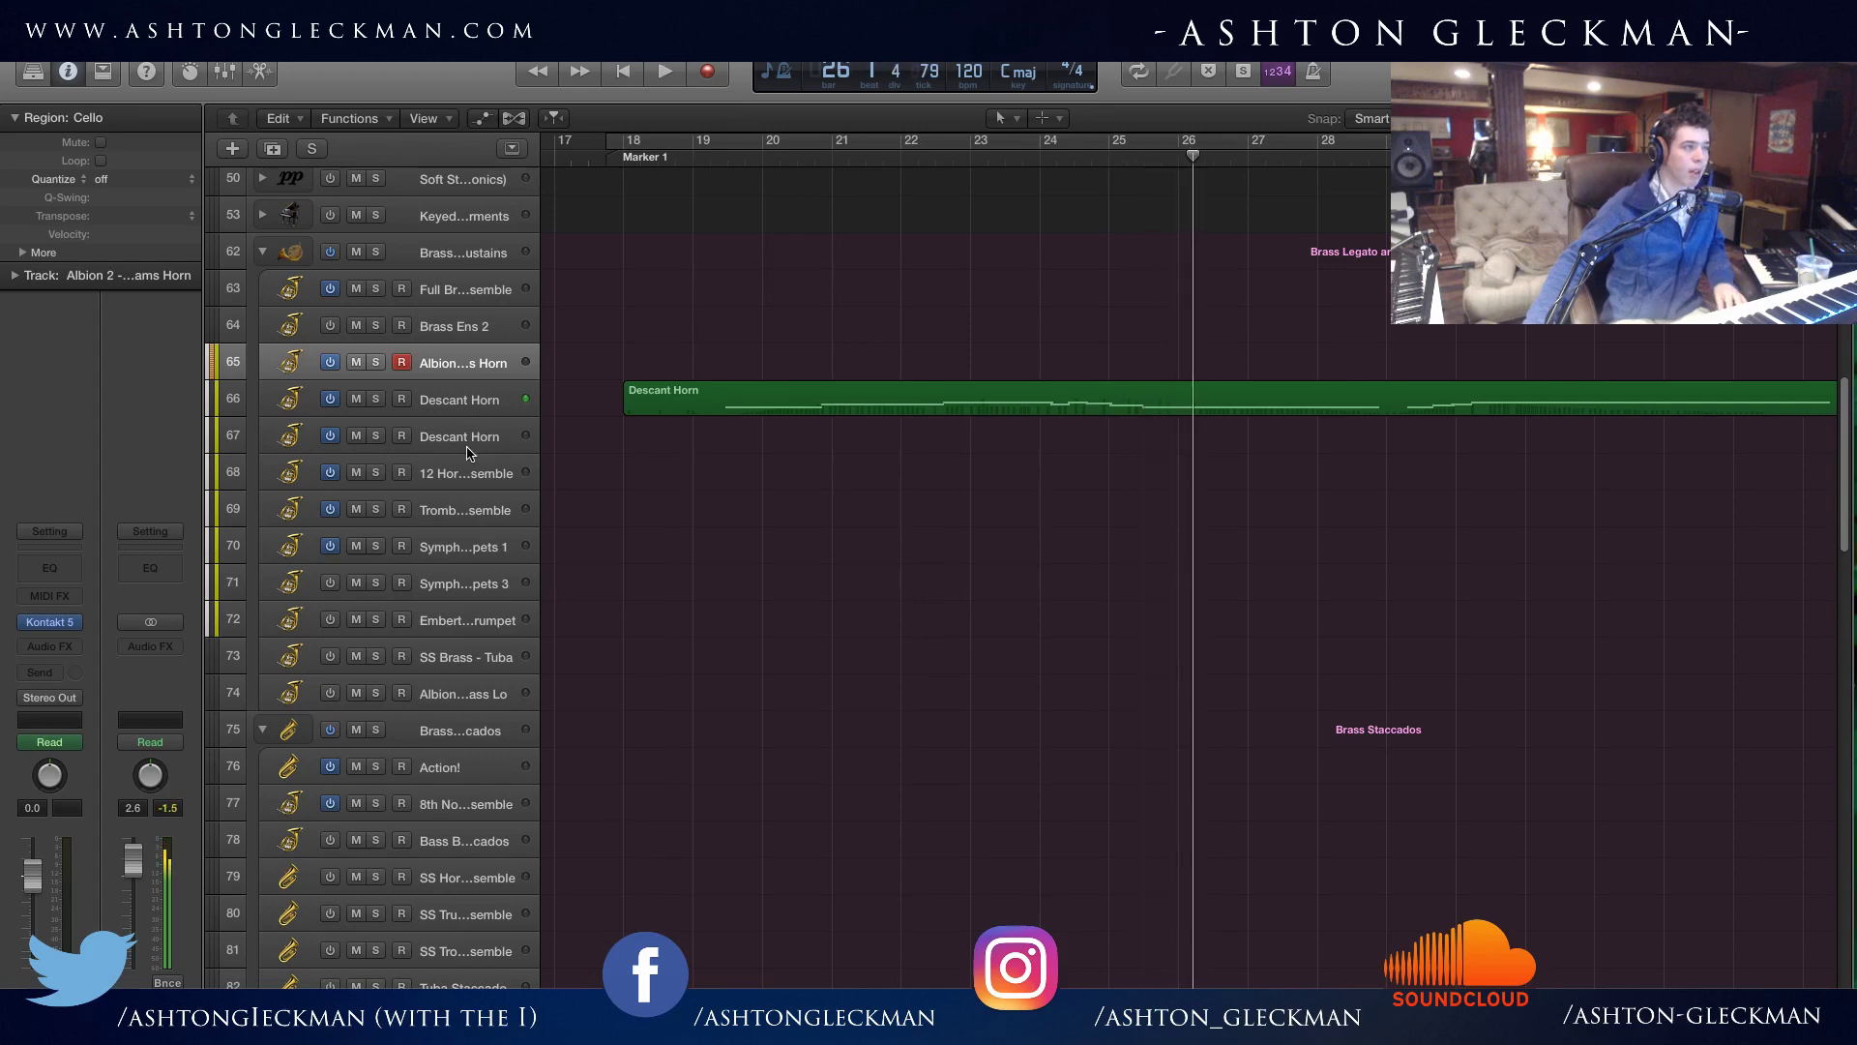
# Select the second Descant Horn track and place the playhead at bar 48 beat 4, where both Descant Horn tracks have regions.
pyautogui.click(479, 437)
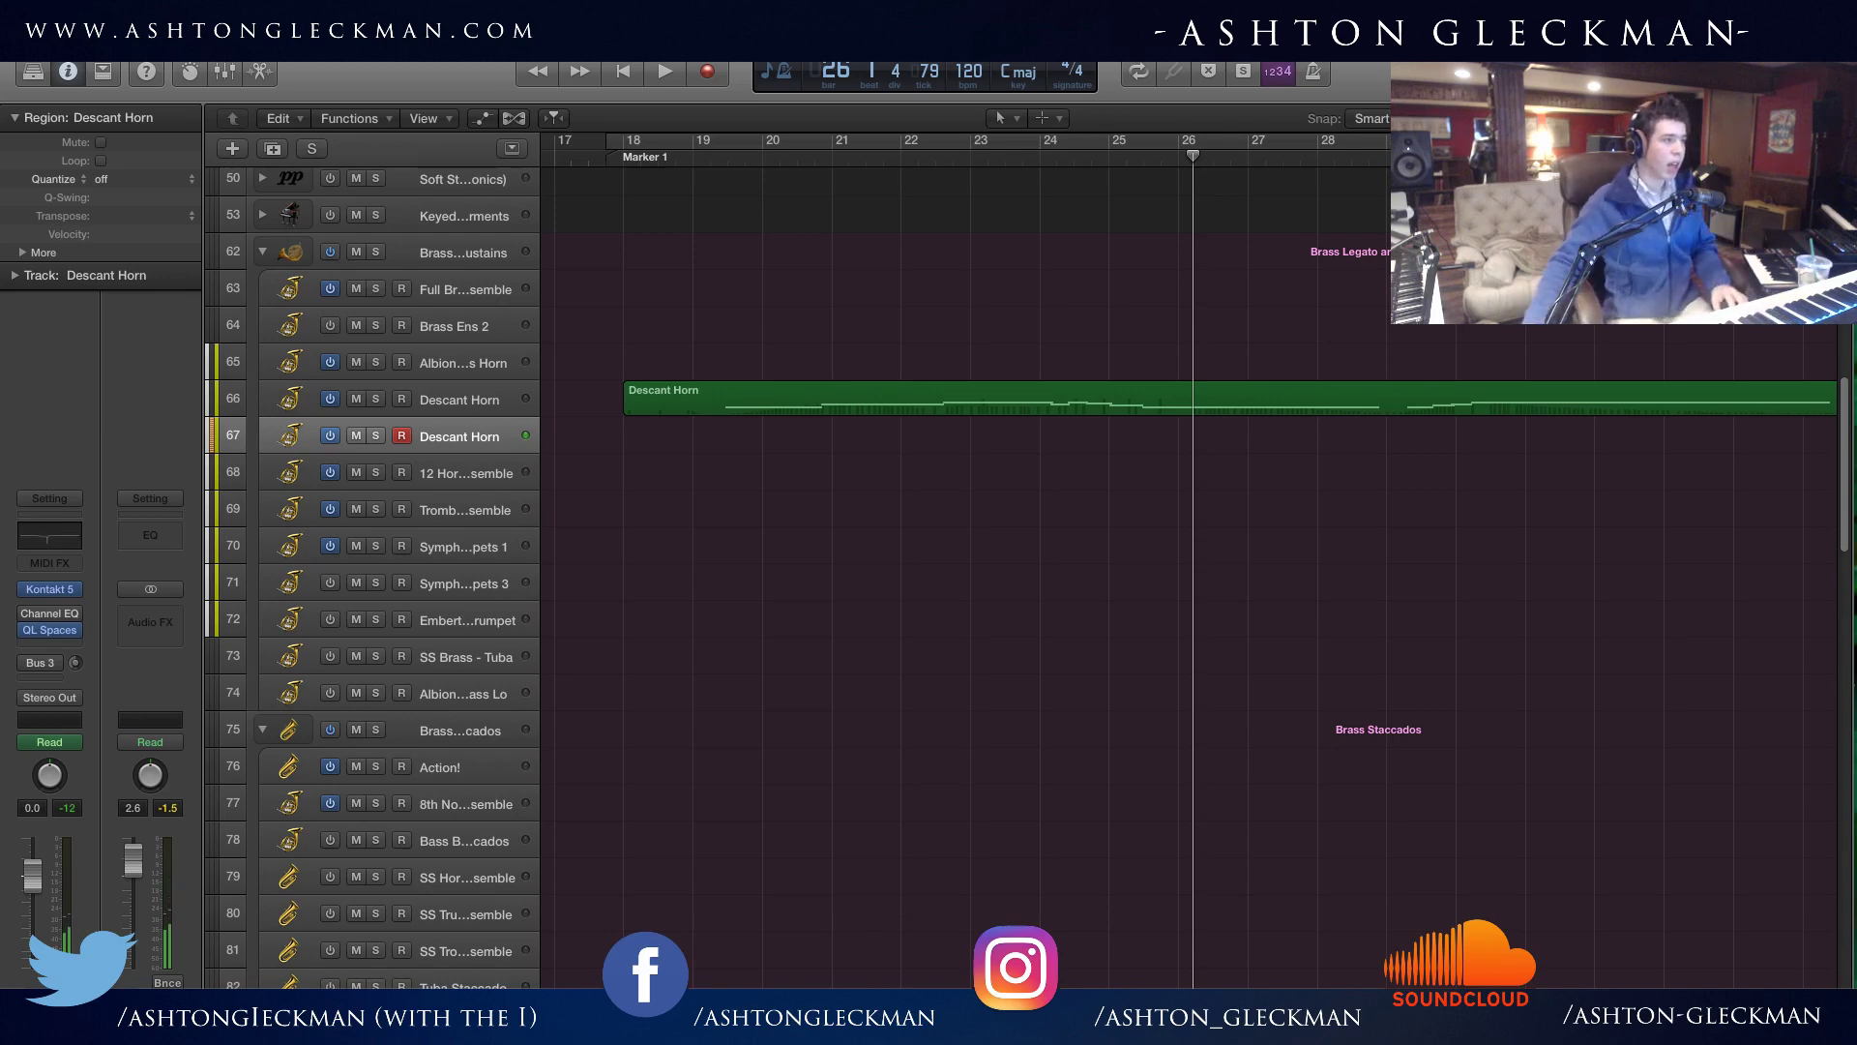
pyautogui.hscroll(-8, 1190, 561)
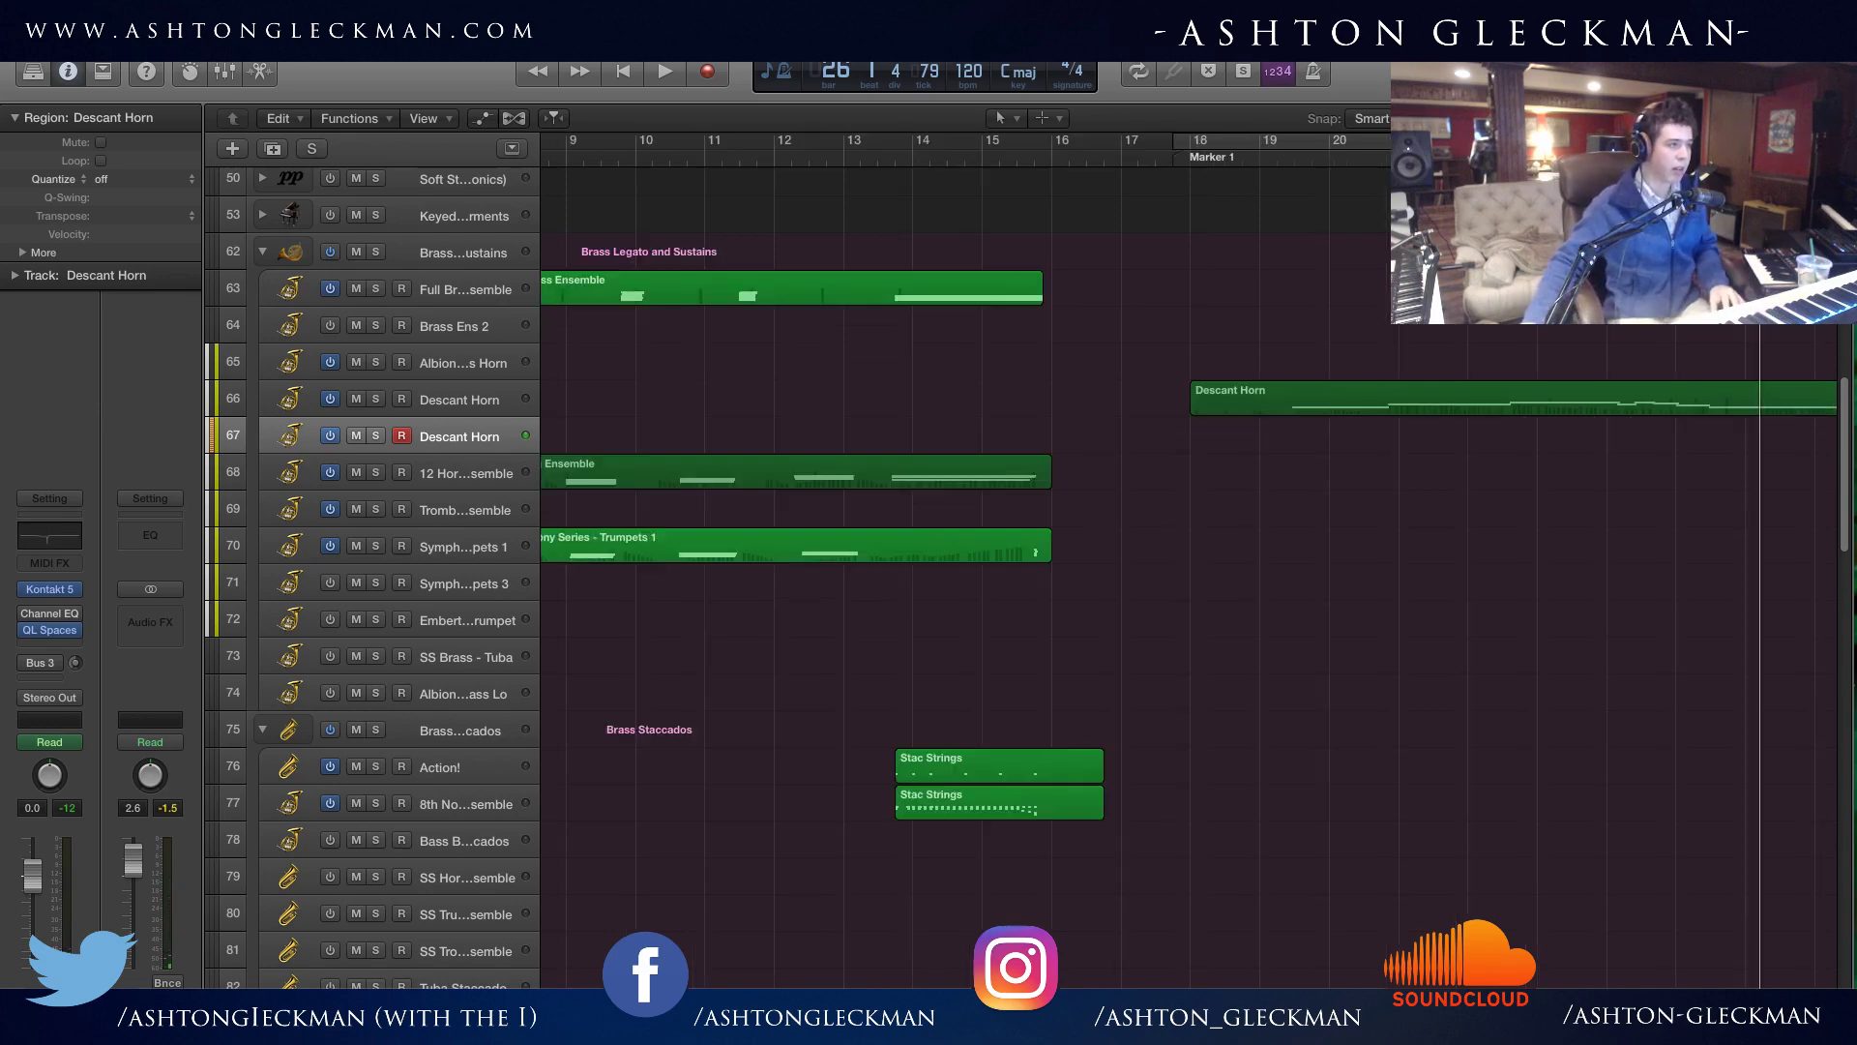
pyautogui.hscroll(20, 1189, 561)
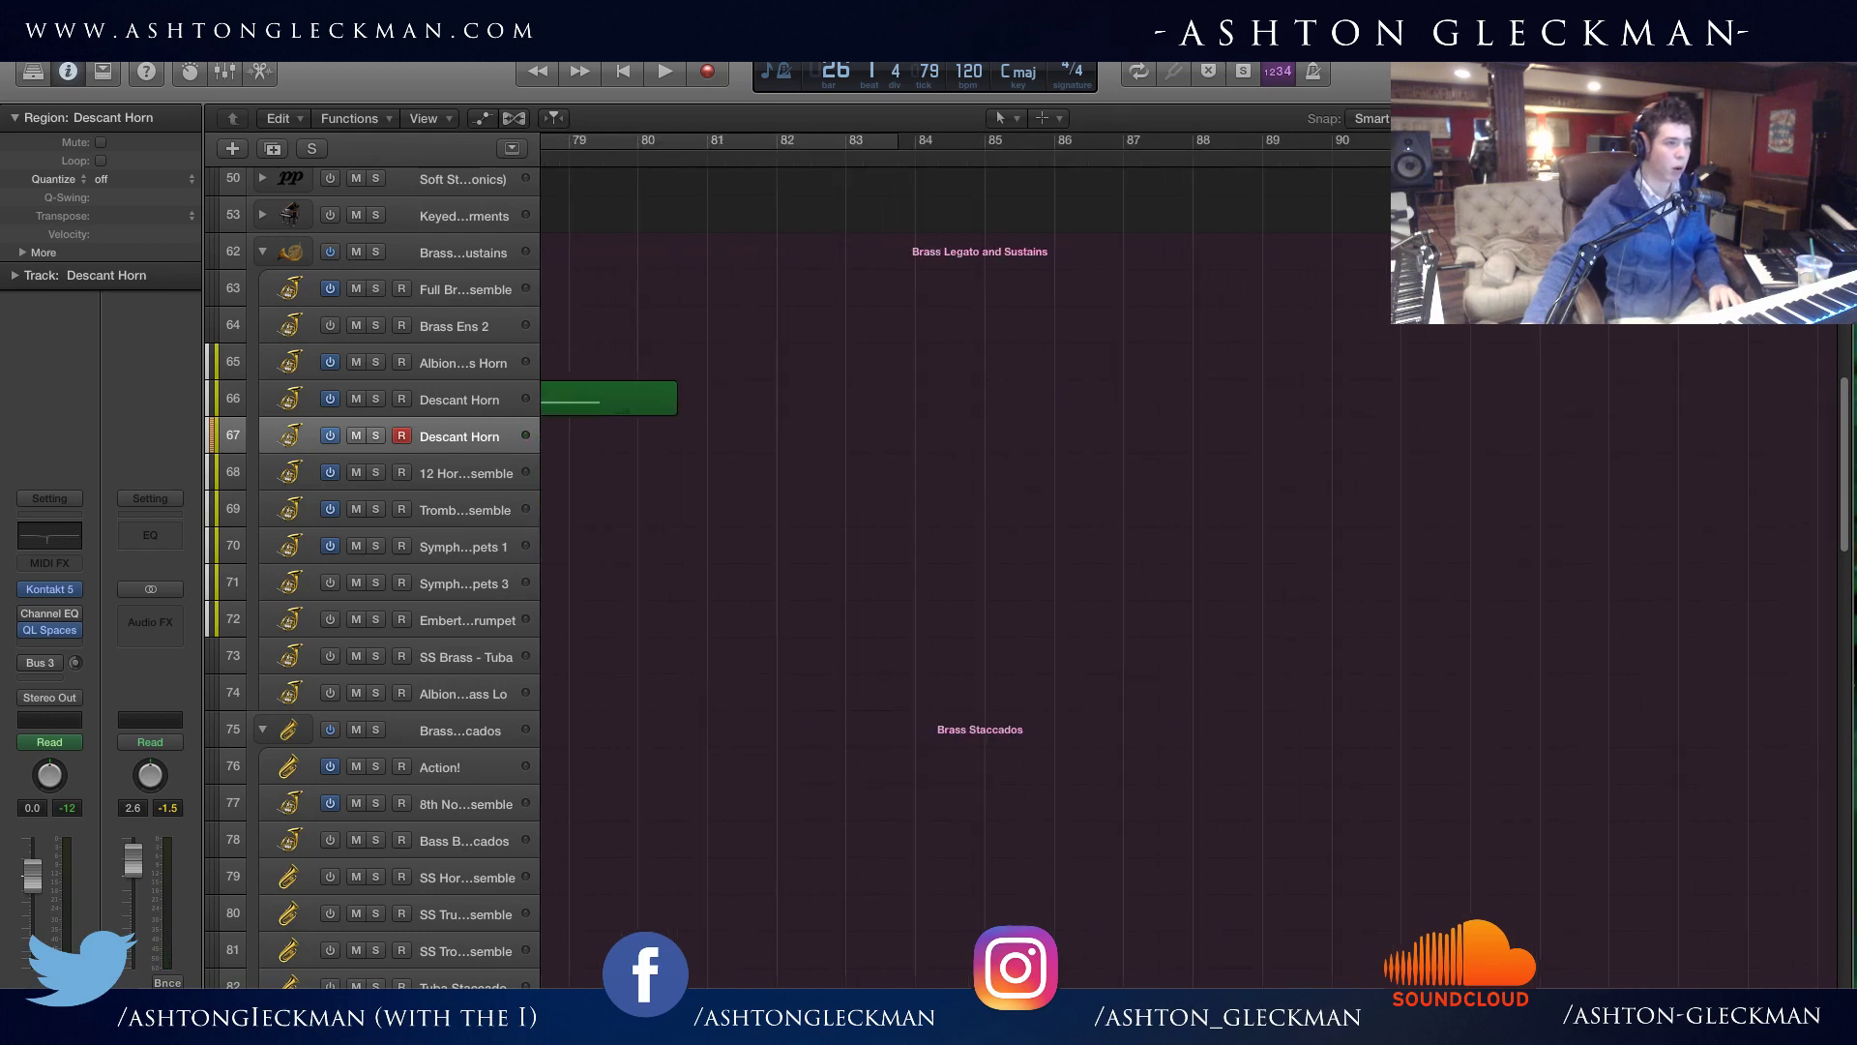
pyautogui.hscroll(3, 1189, 445)
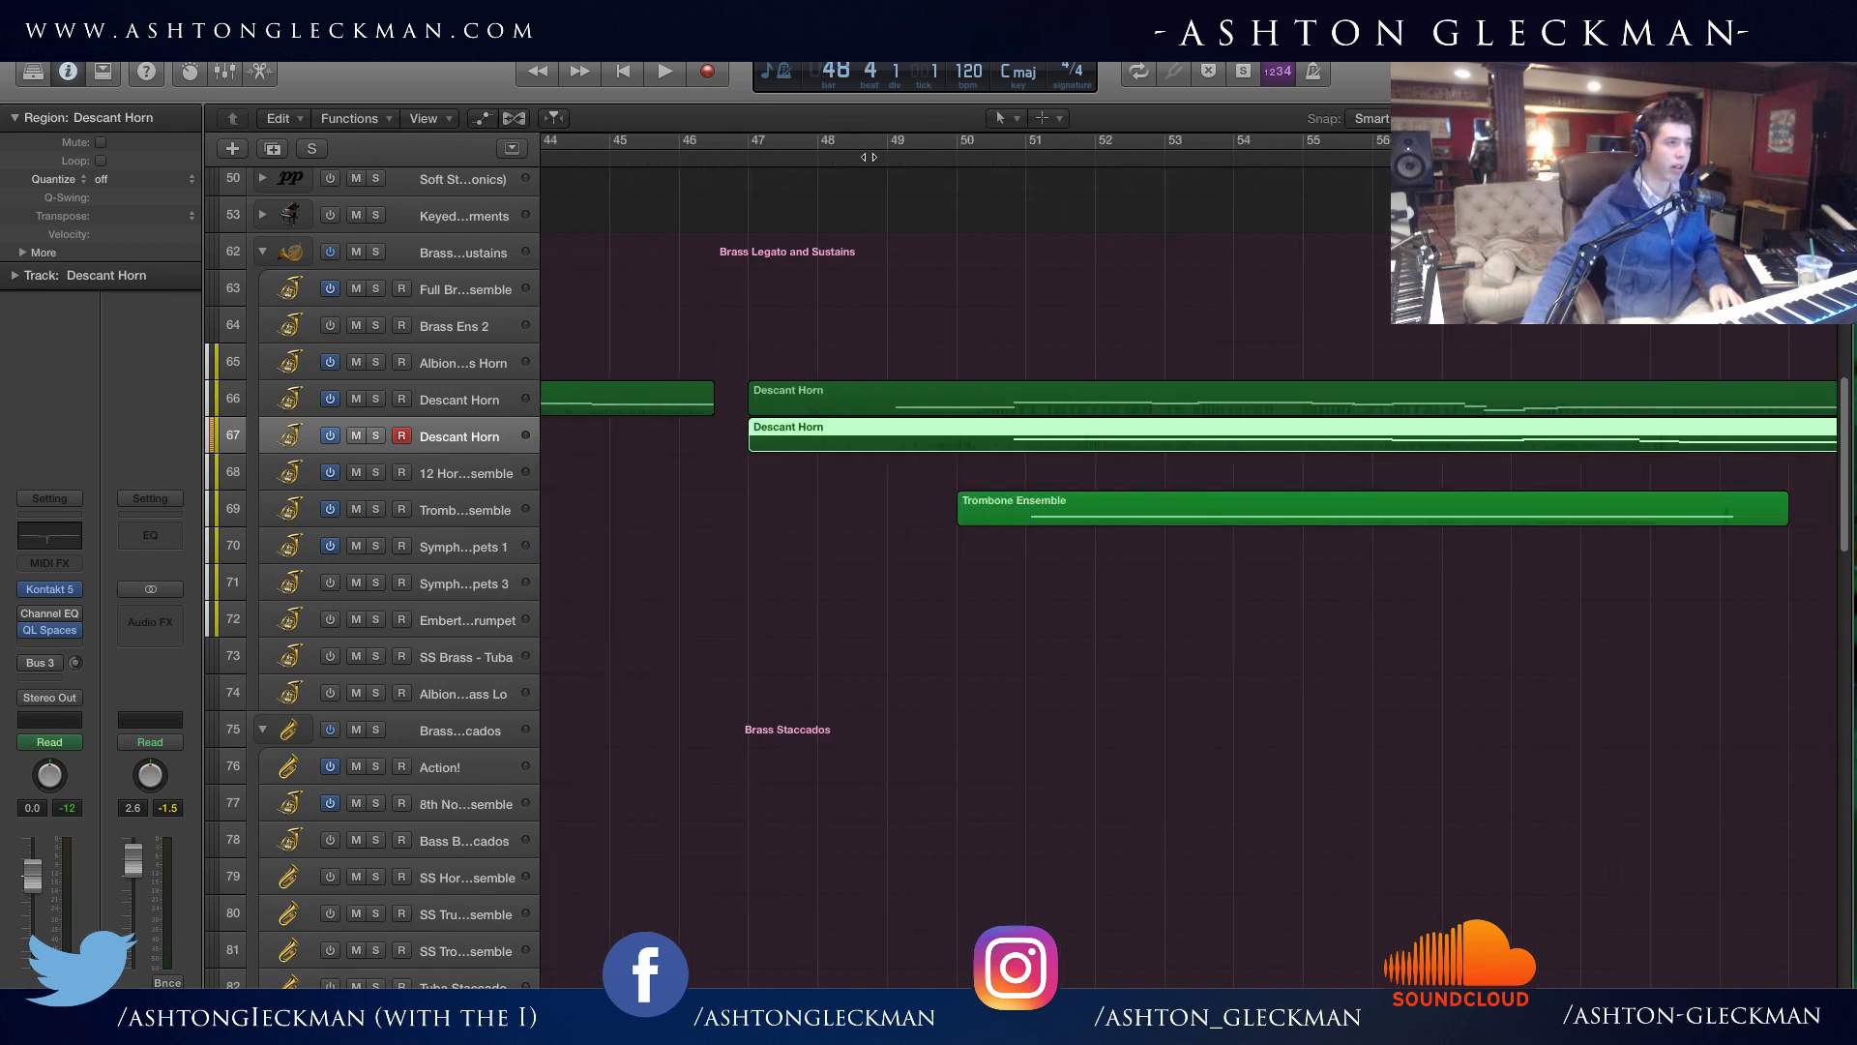
# Play the two Descant Horn tracks in solo up to about bar 52, stop playback and clear their solos.
pyautogui.press('space')
pyautogui.hotkey('ctrl', 's')
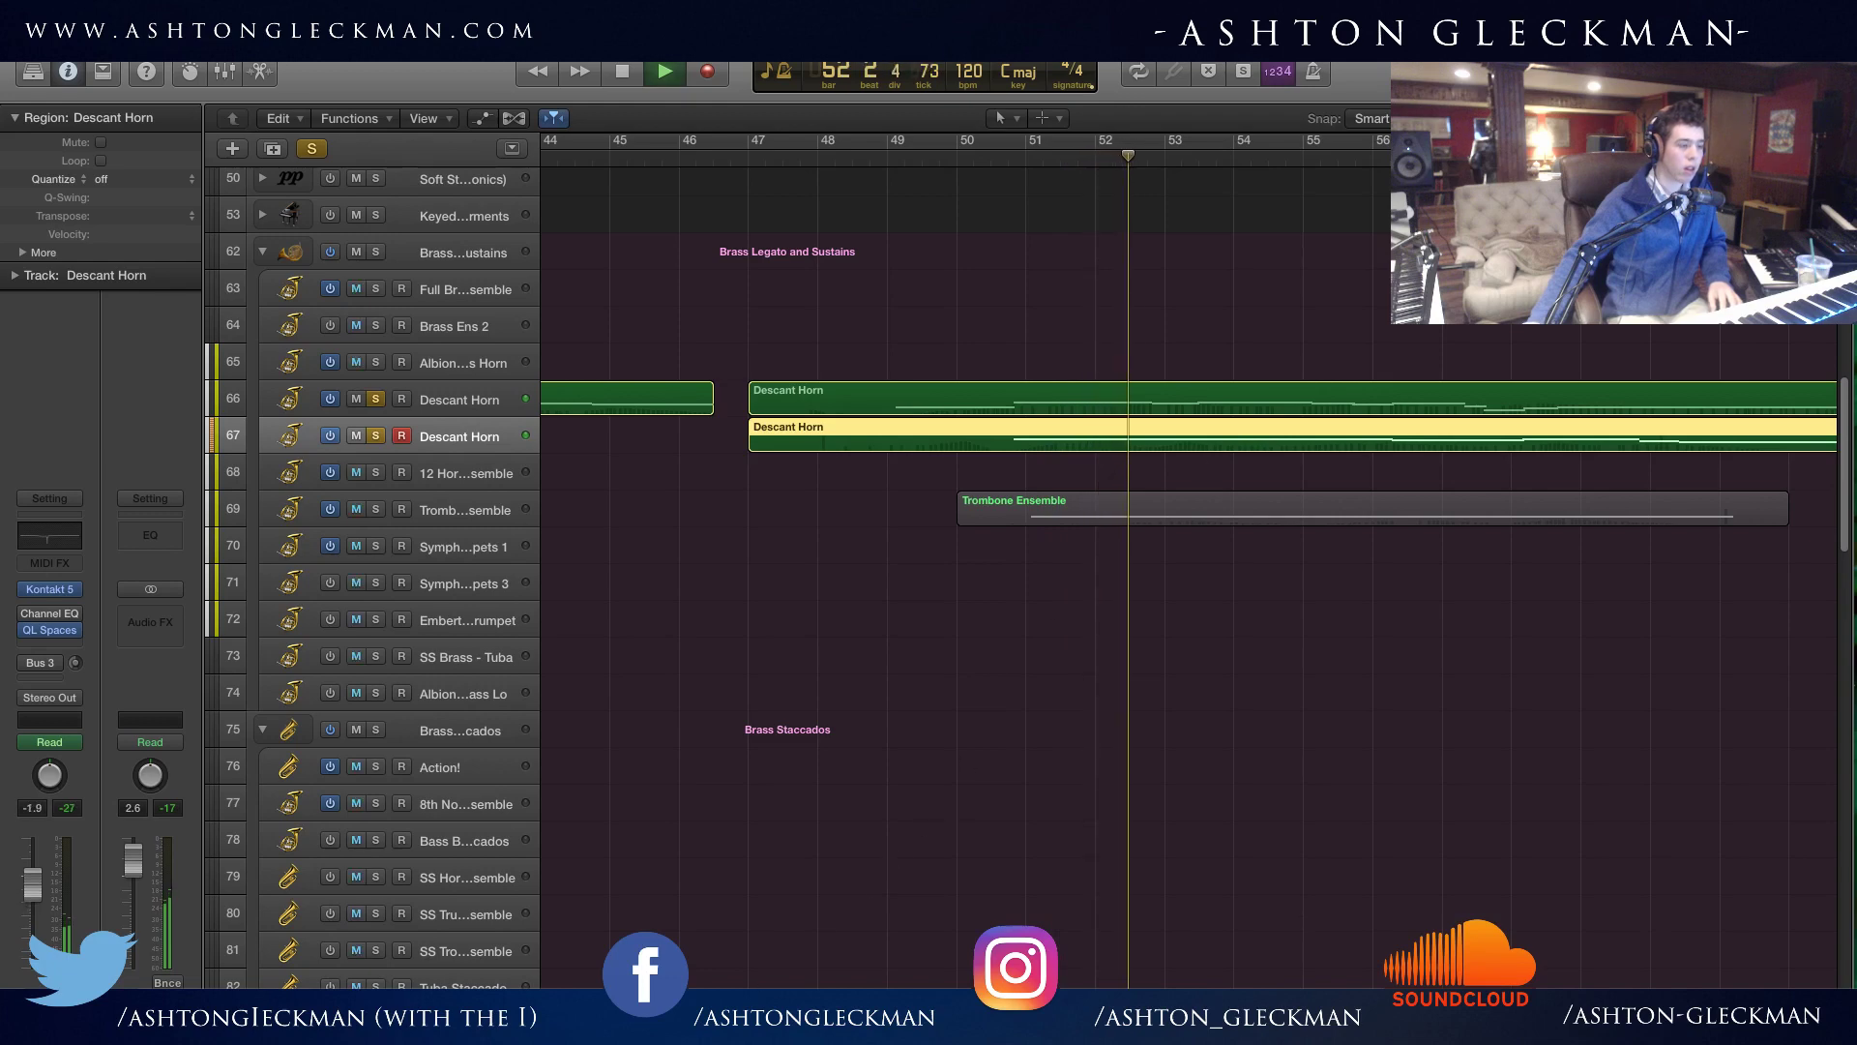
pyautogui.press('space')
pyautogui.hscroll(15, 454, 433)
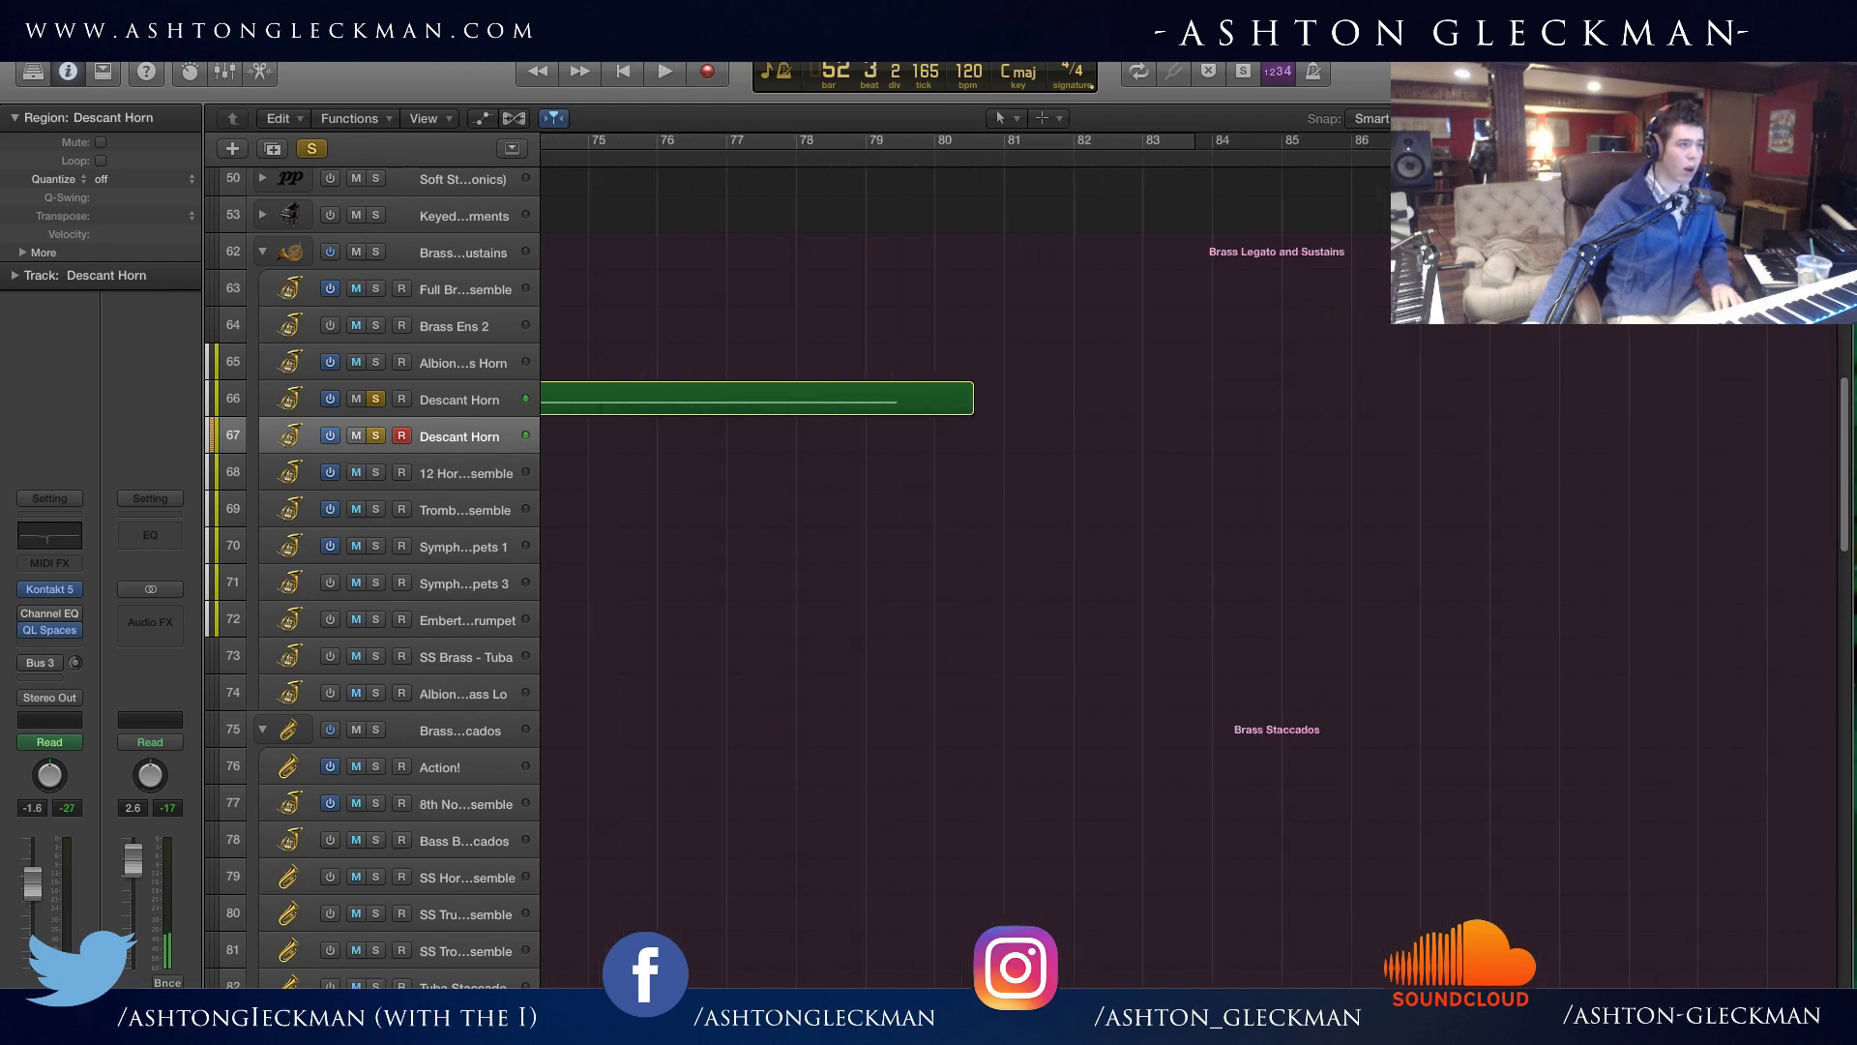
pyautogui.click(375, 435)
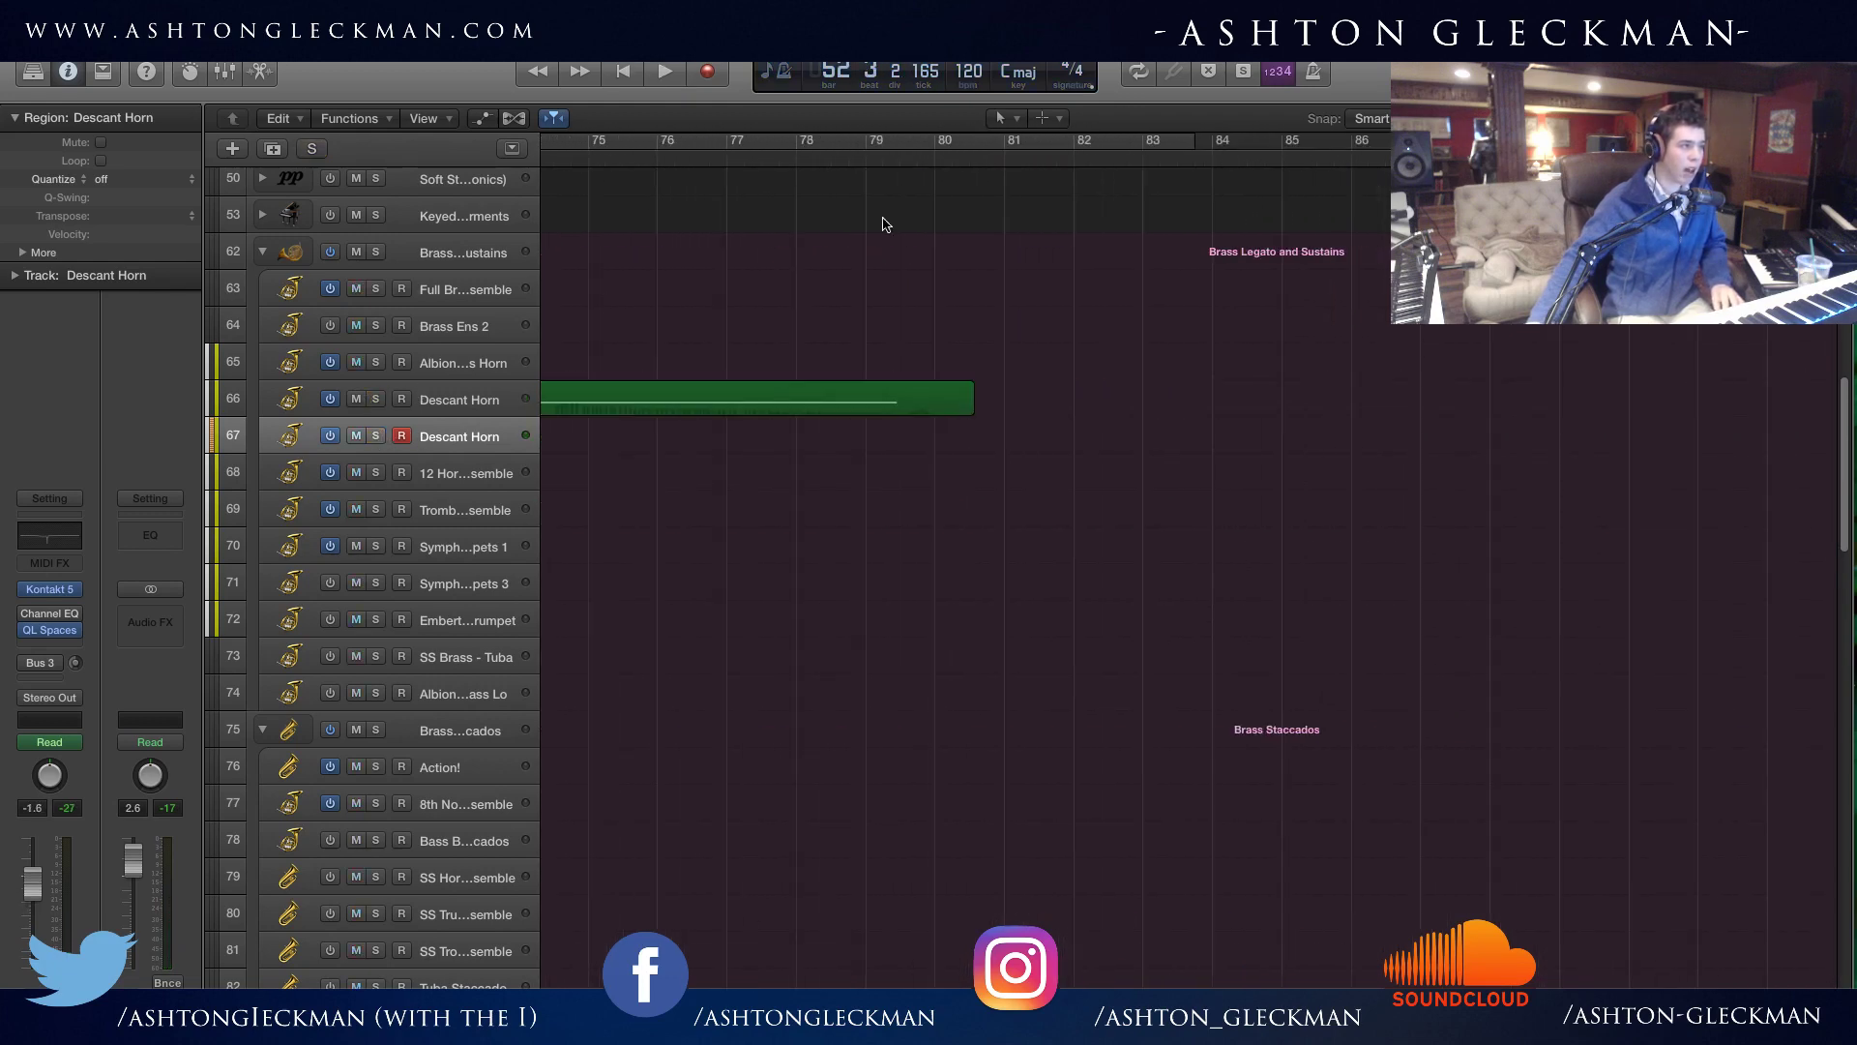
# Move the playhead to bar 83 and toggle solo on and off for the first Descant Horn track.
pyautogui.click(1136, 154)
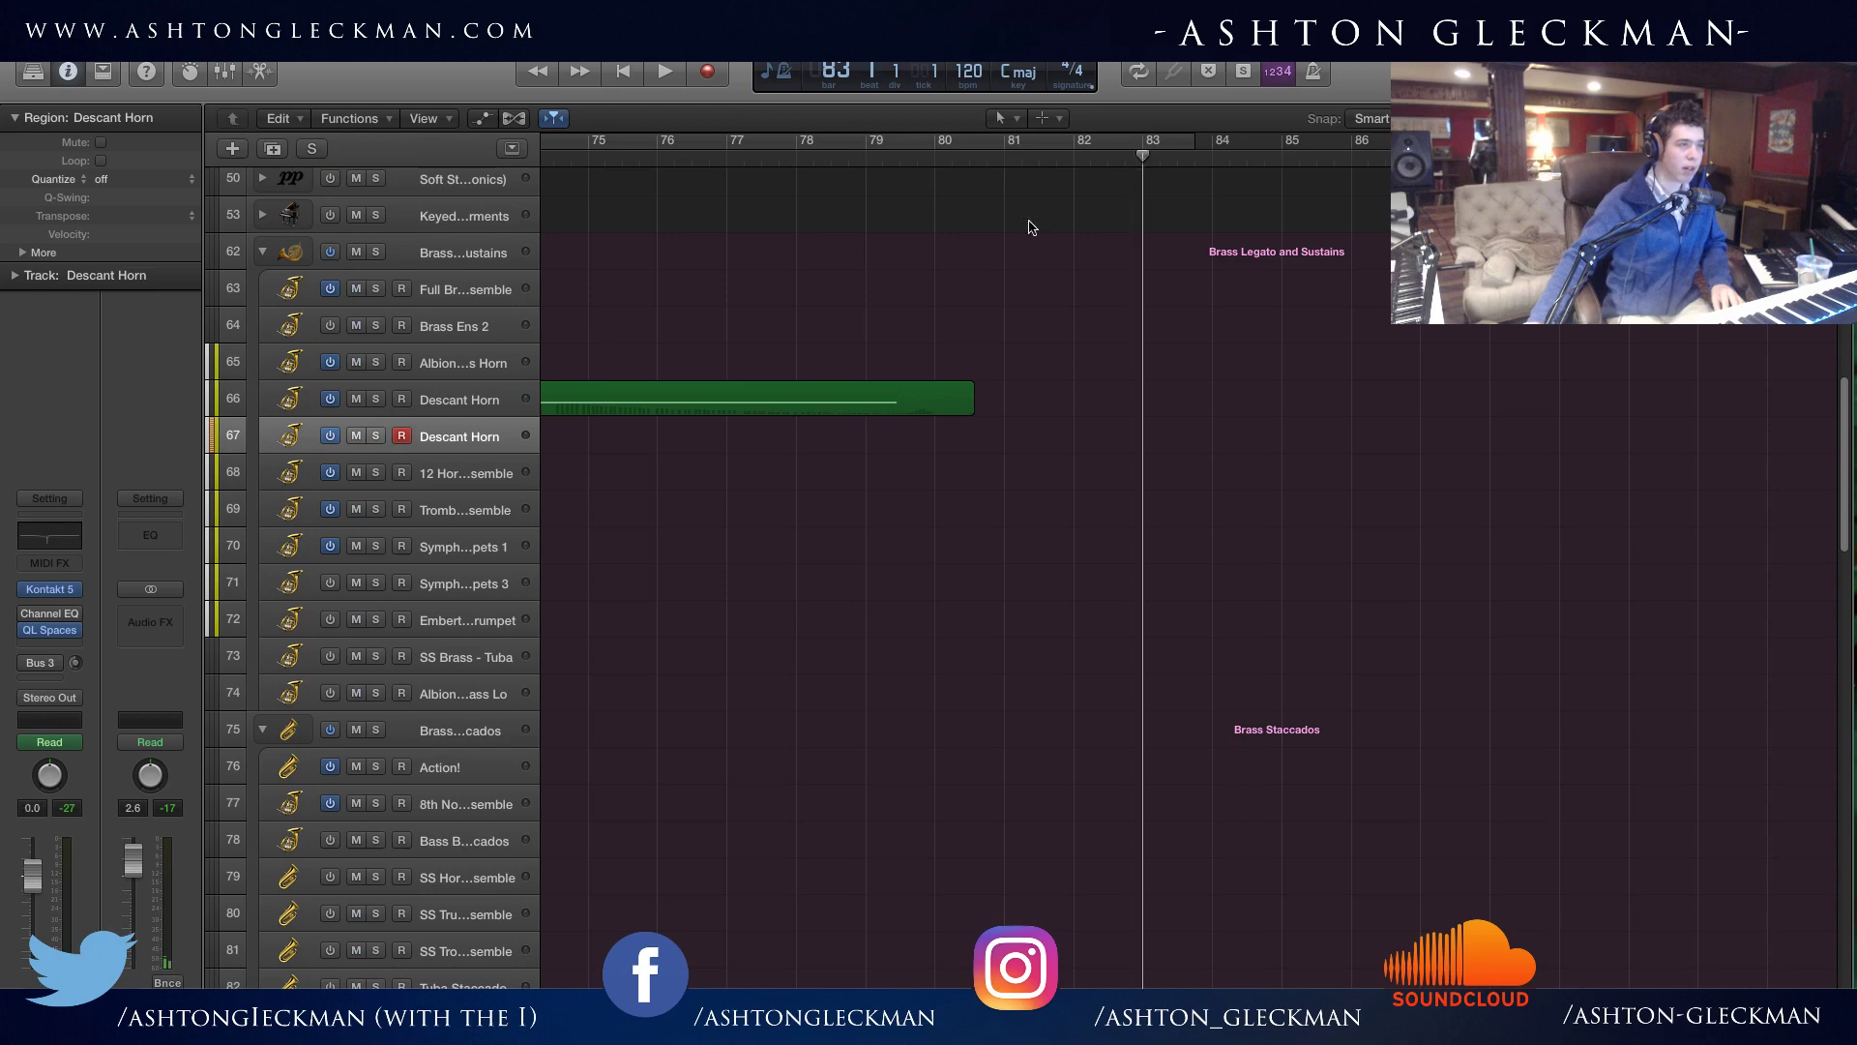
pyautogui.click(375, 400)
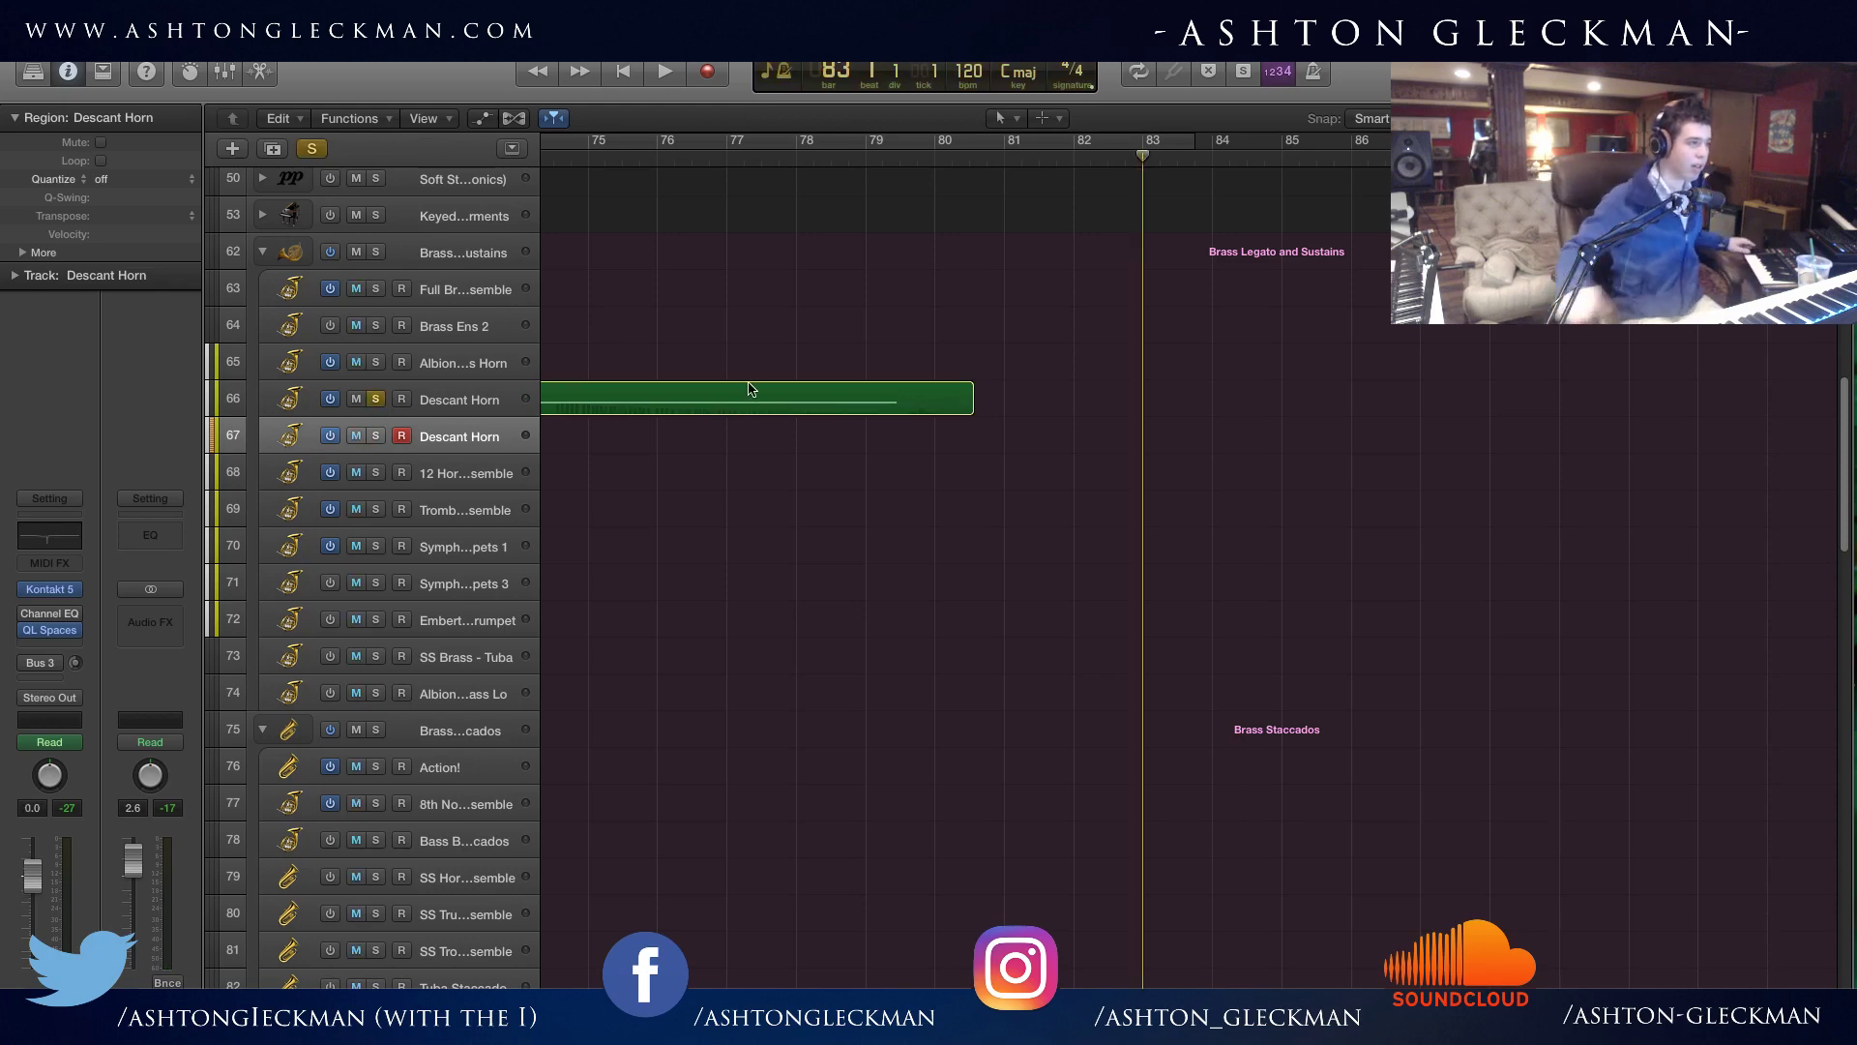
pyautogui.click(356, 399)
pyautogui.click(375, 399)
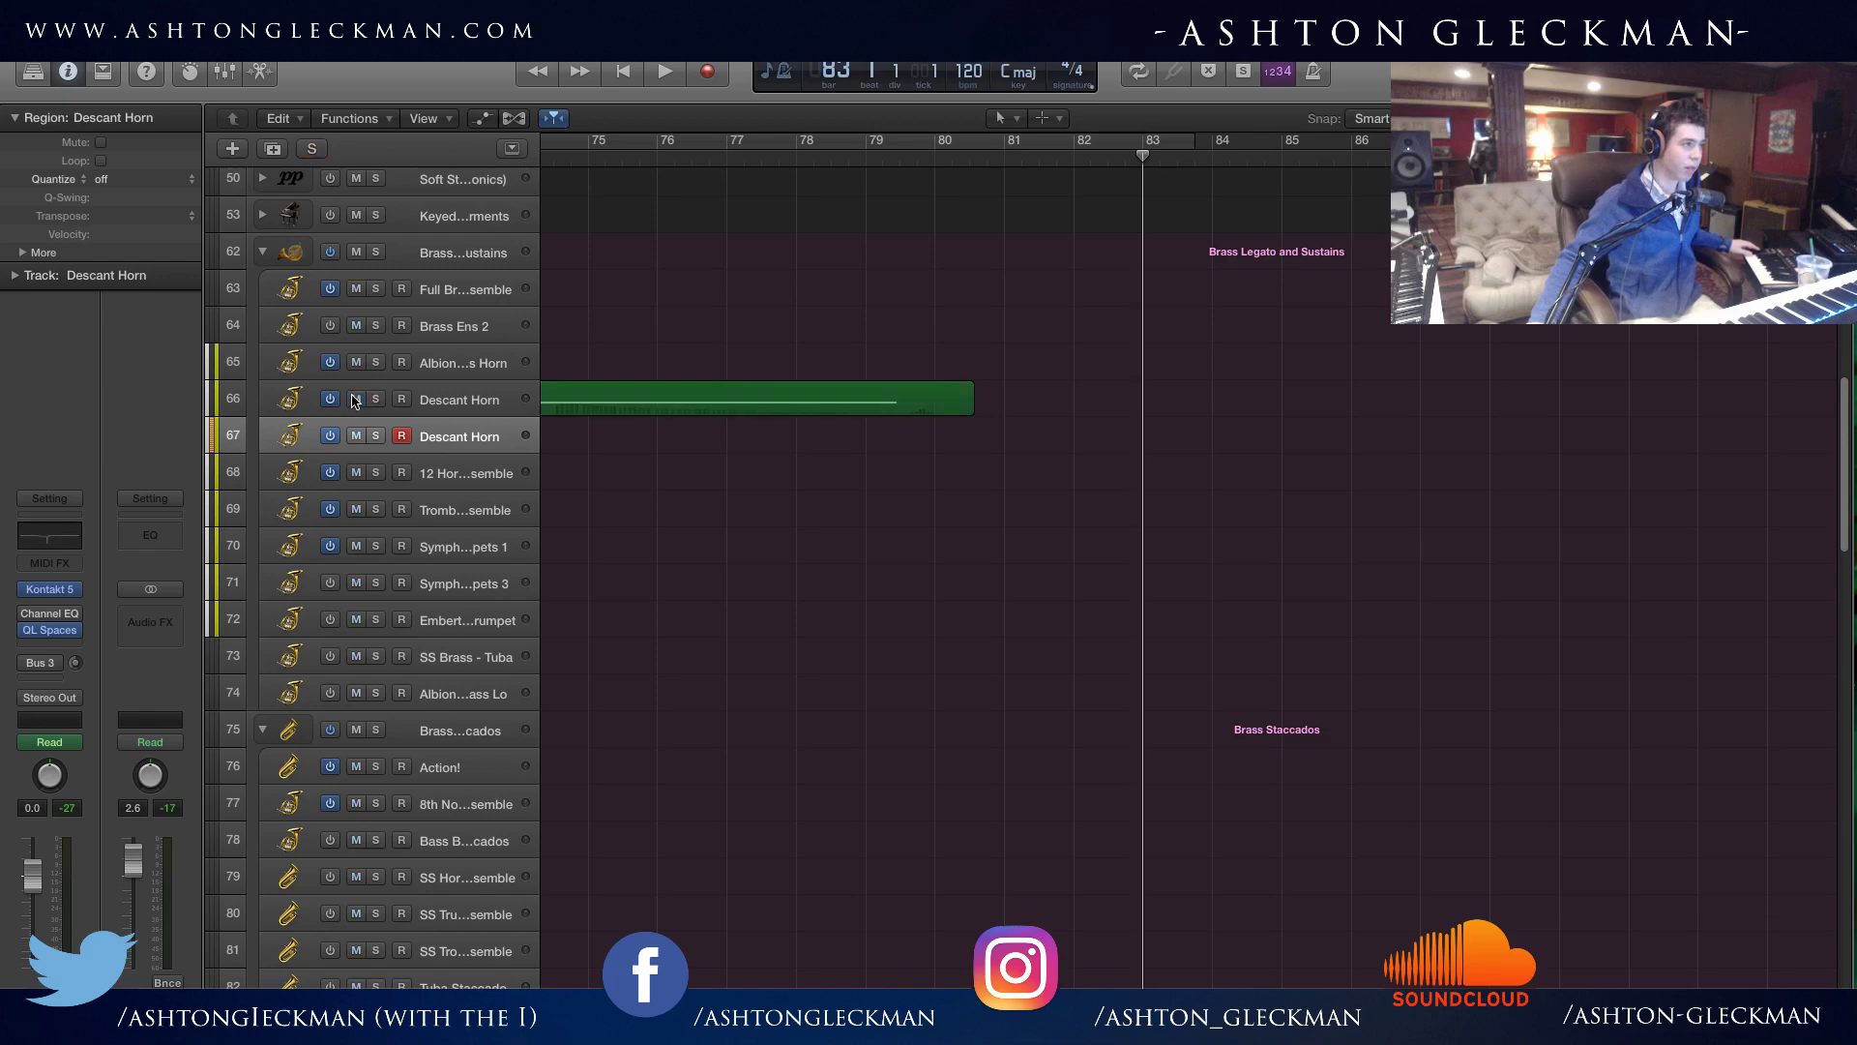
# Record a melody on the second Descant Horn track, starting from the playhead at bar 83 and stopping at about bar 87.
pyautogui.press('r')
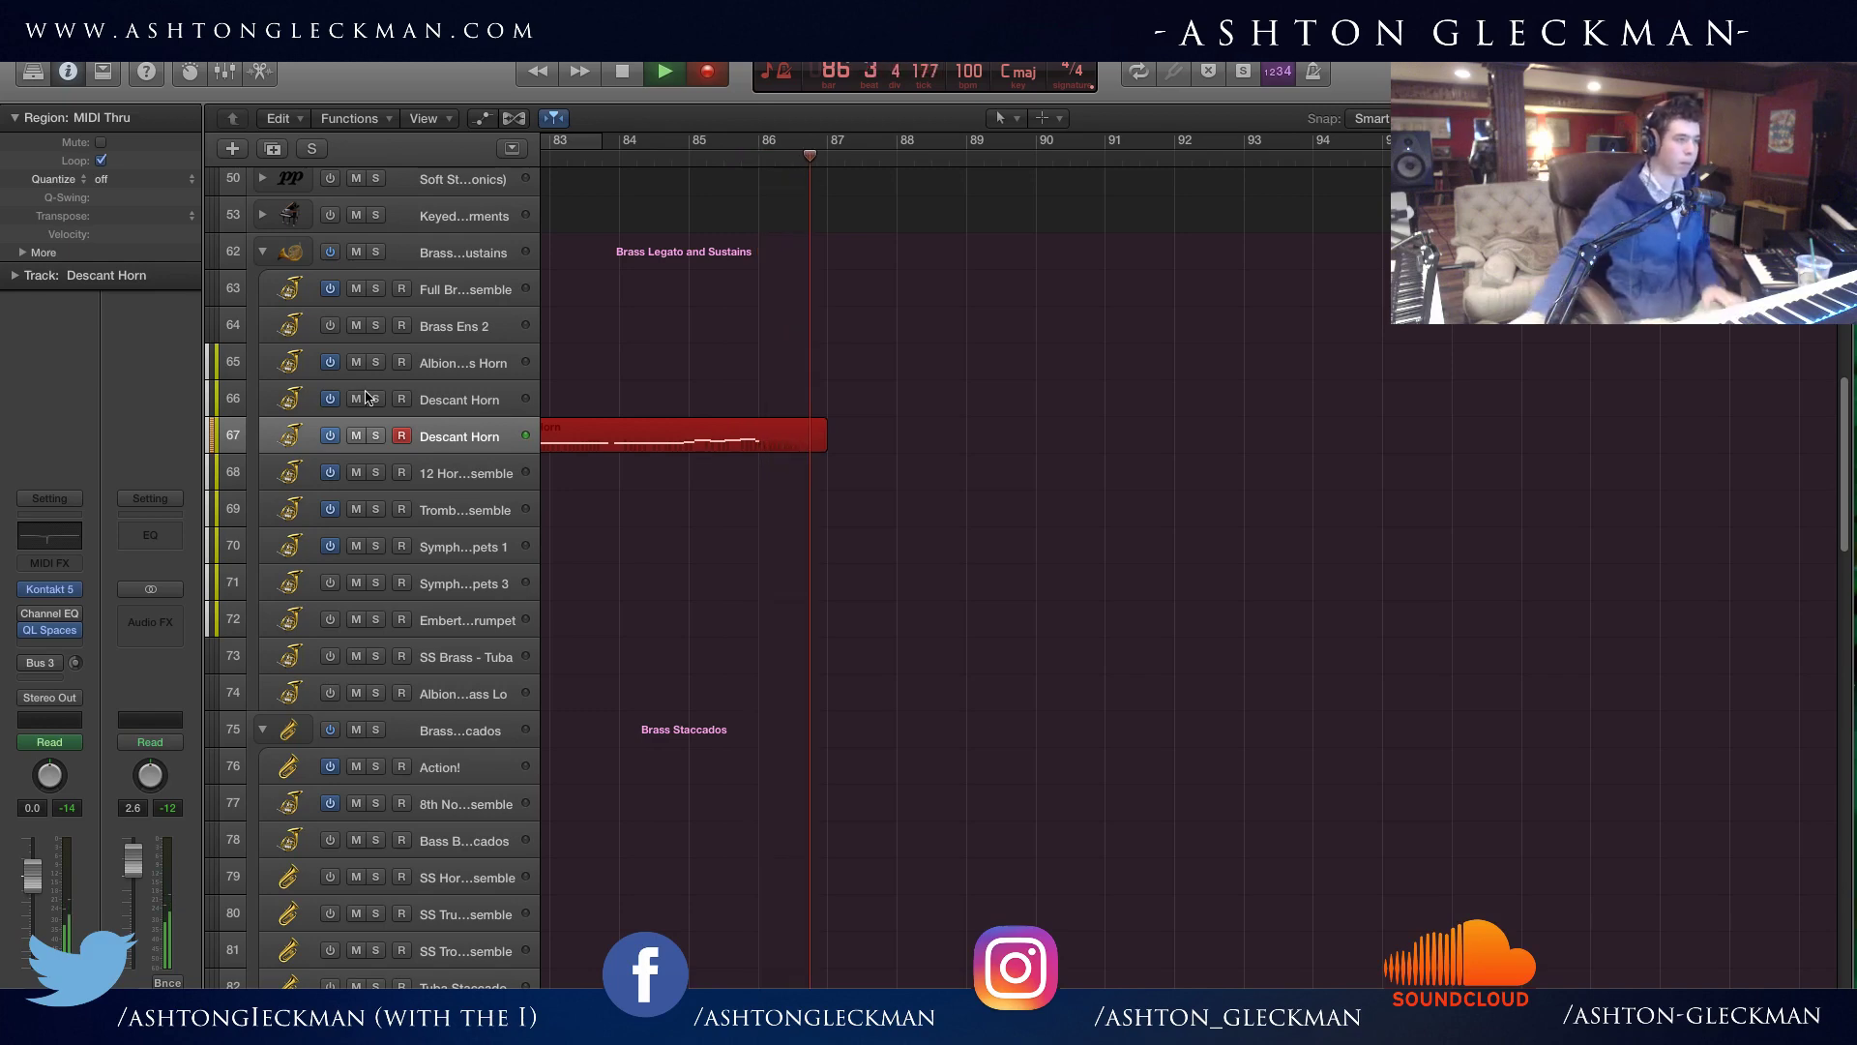
pyautogui.press('space')
pyautogui.press('l')
pyautogui.hscroll(-5, 530, 481)
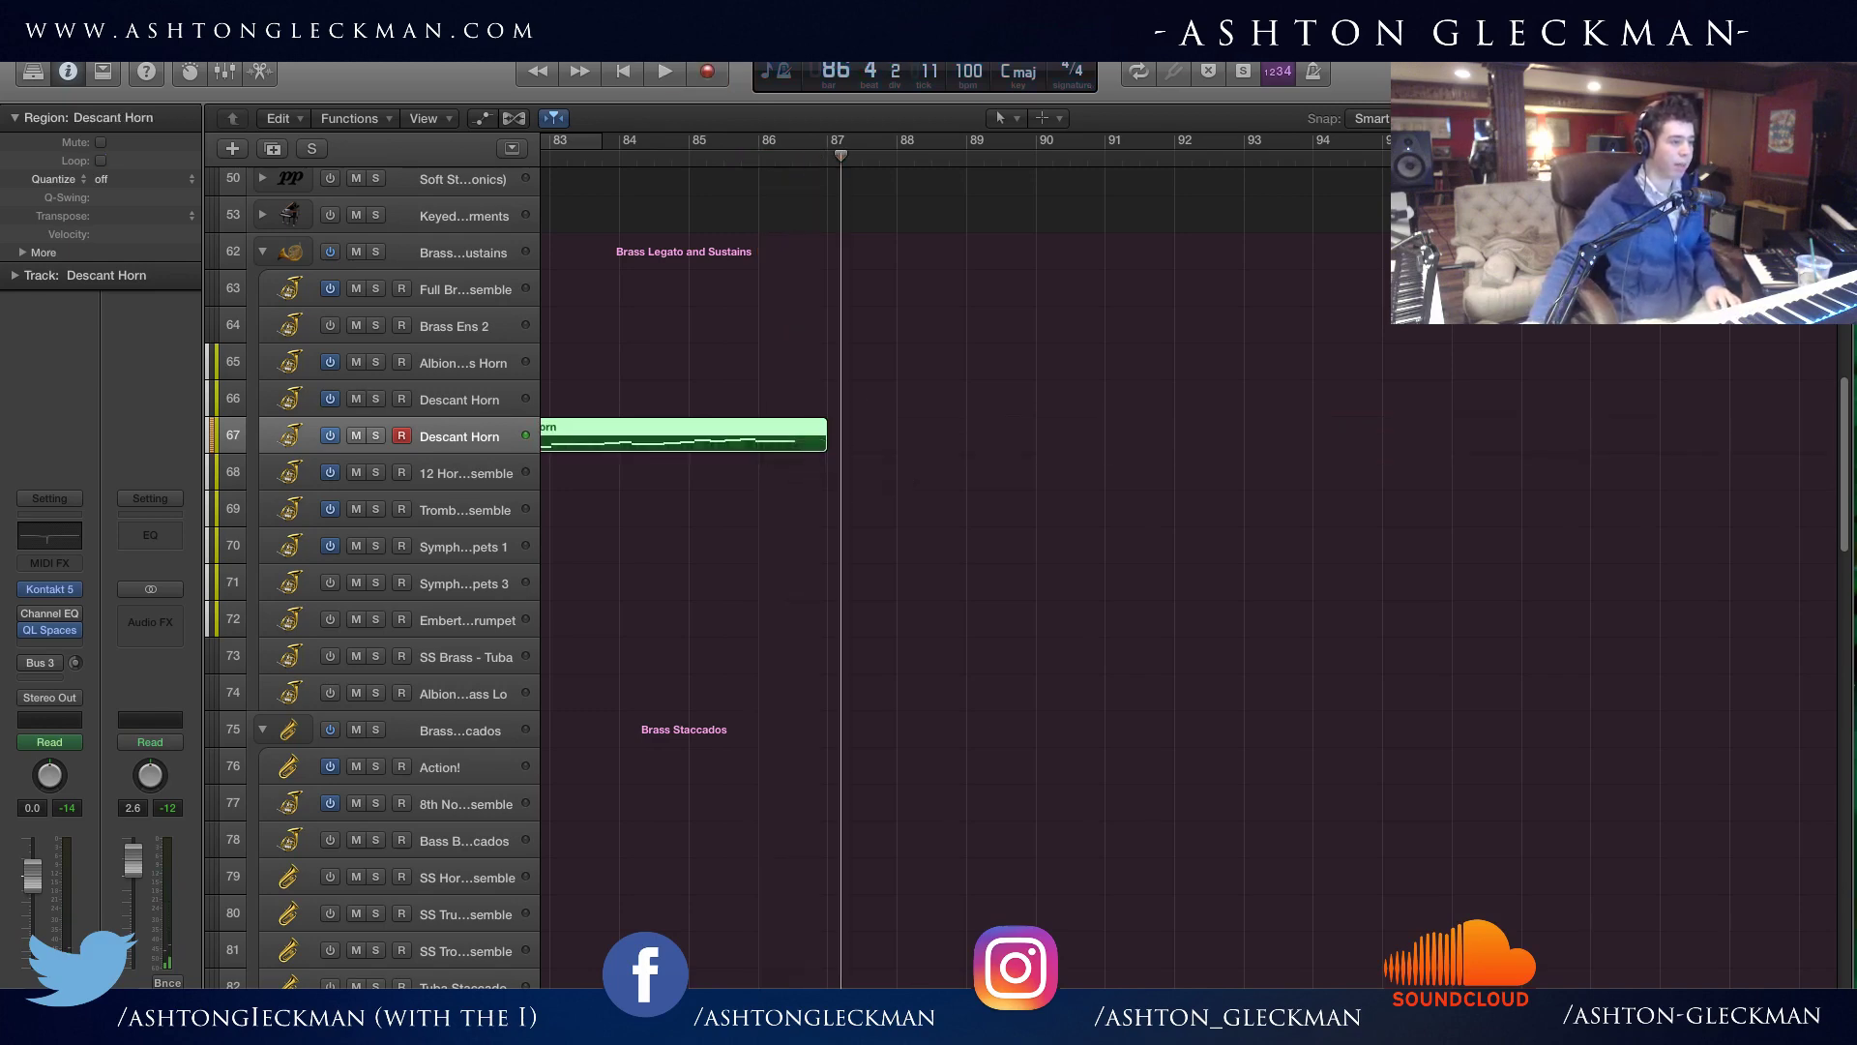
# Select the first Descant Horn track and play the newly recorded Descant Horn line from bar 82 to about bar 86.
pyautogui.click(530, 481)
pyautogui.click(857, 157)
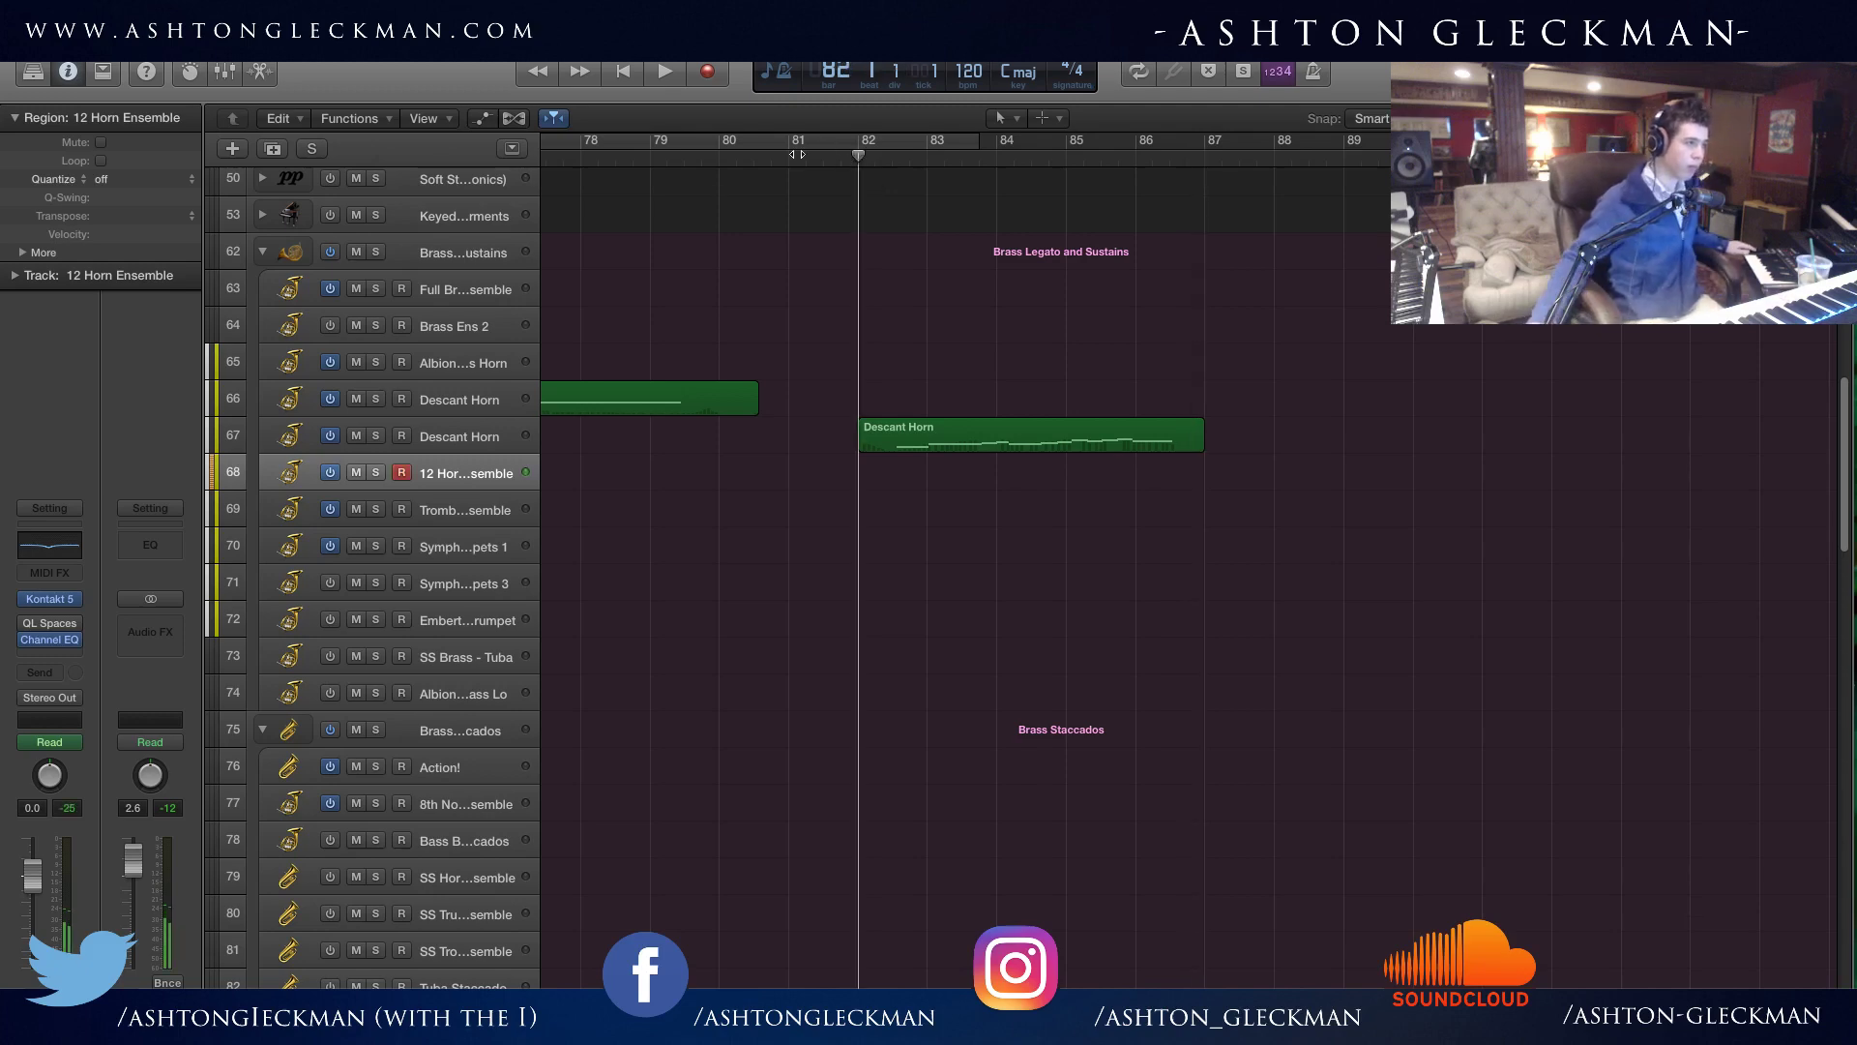
pyautogui.click(495, 405)
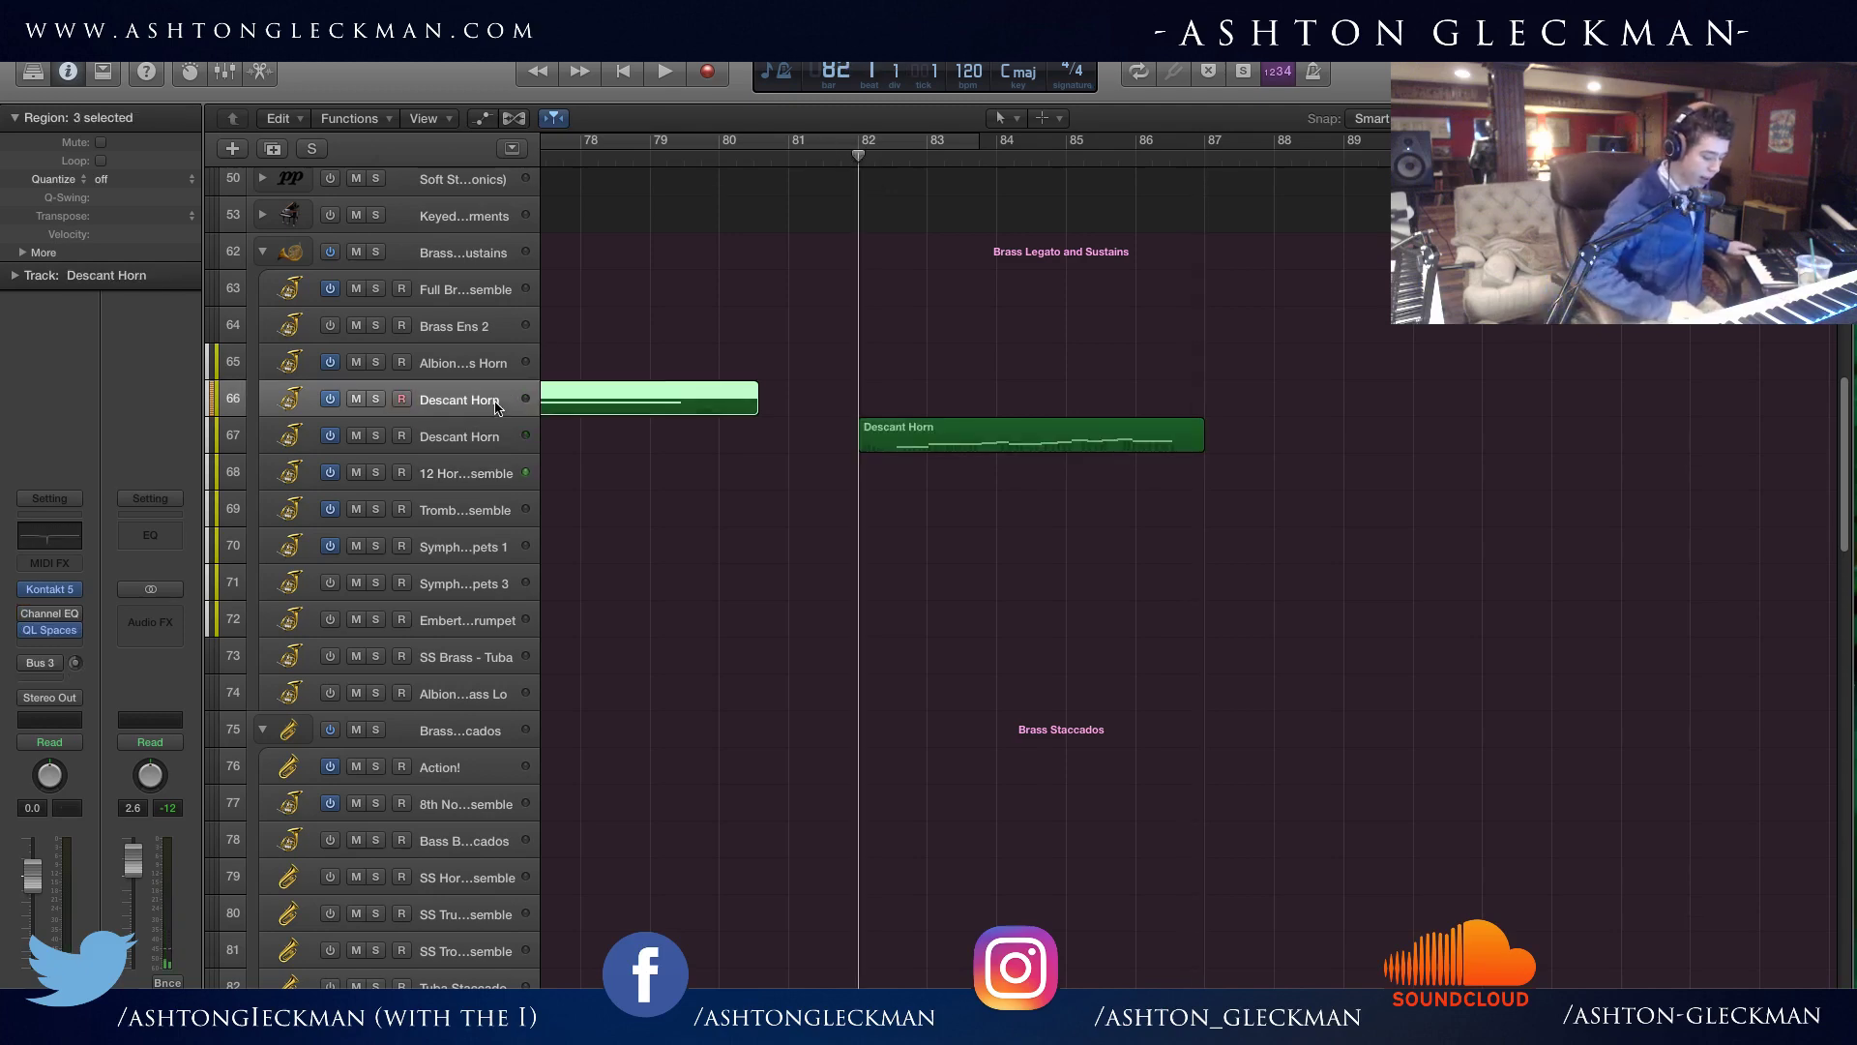
pyautogui.press('space')
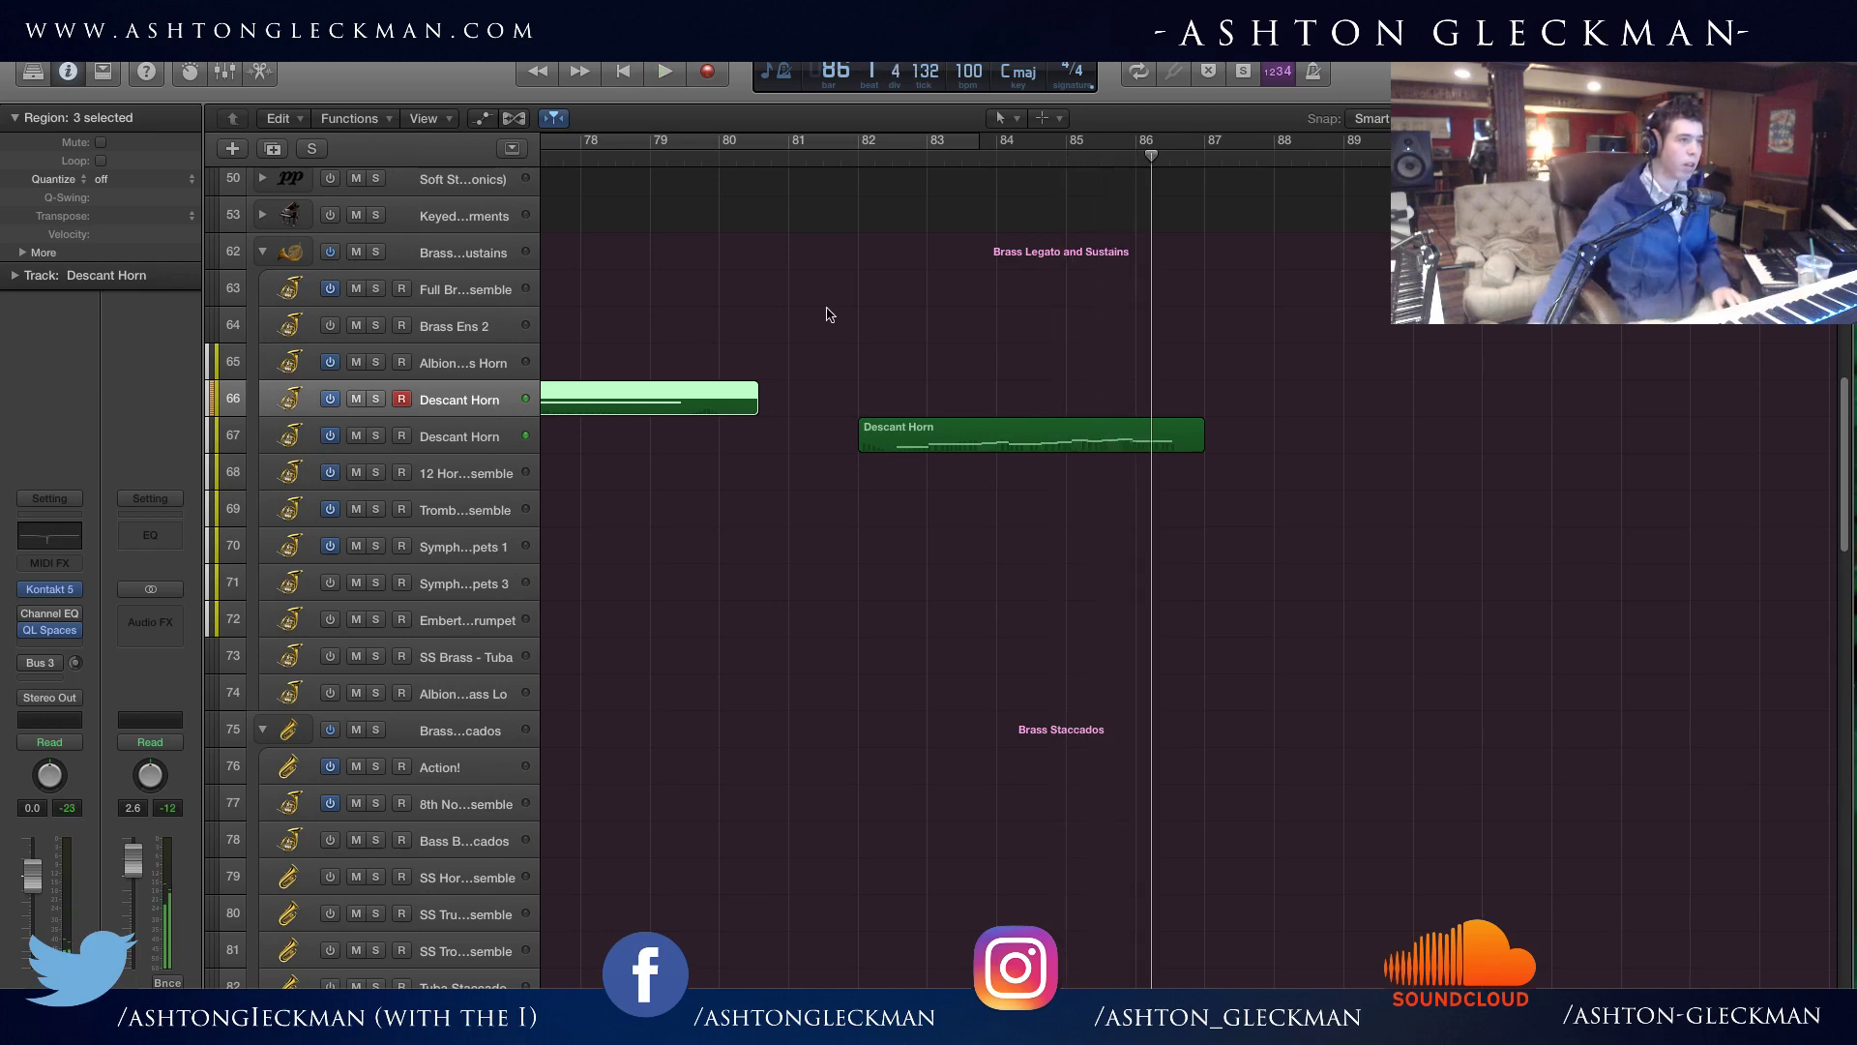
pyautogui.press('space')
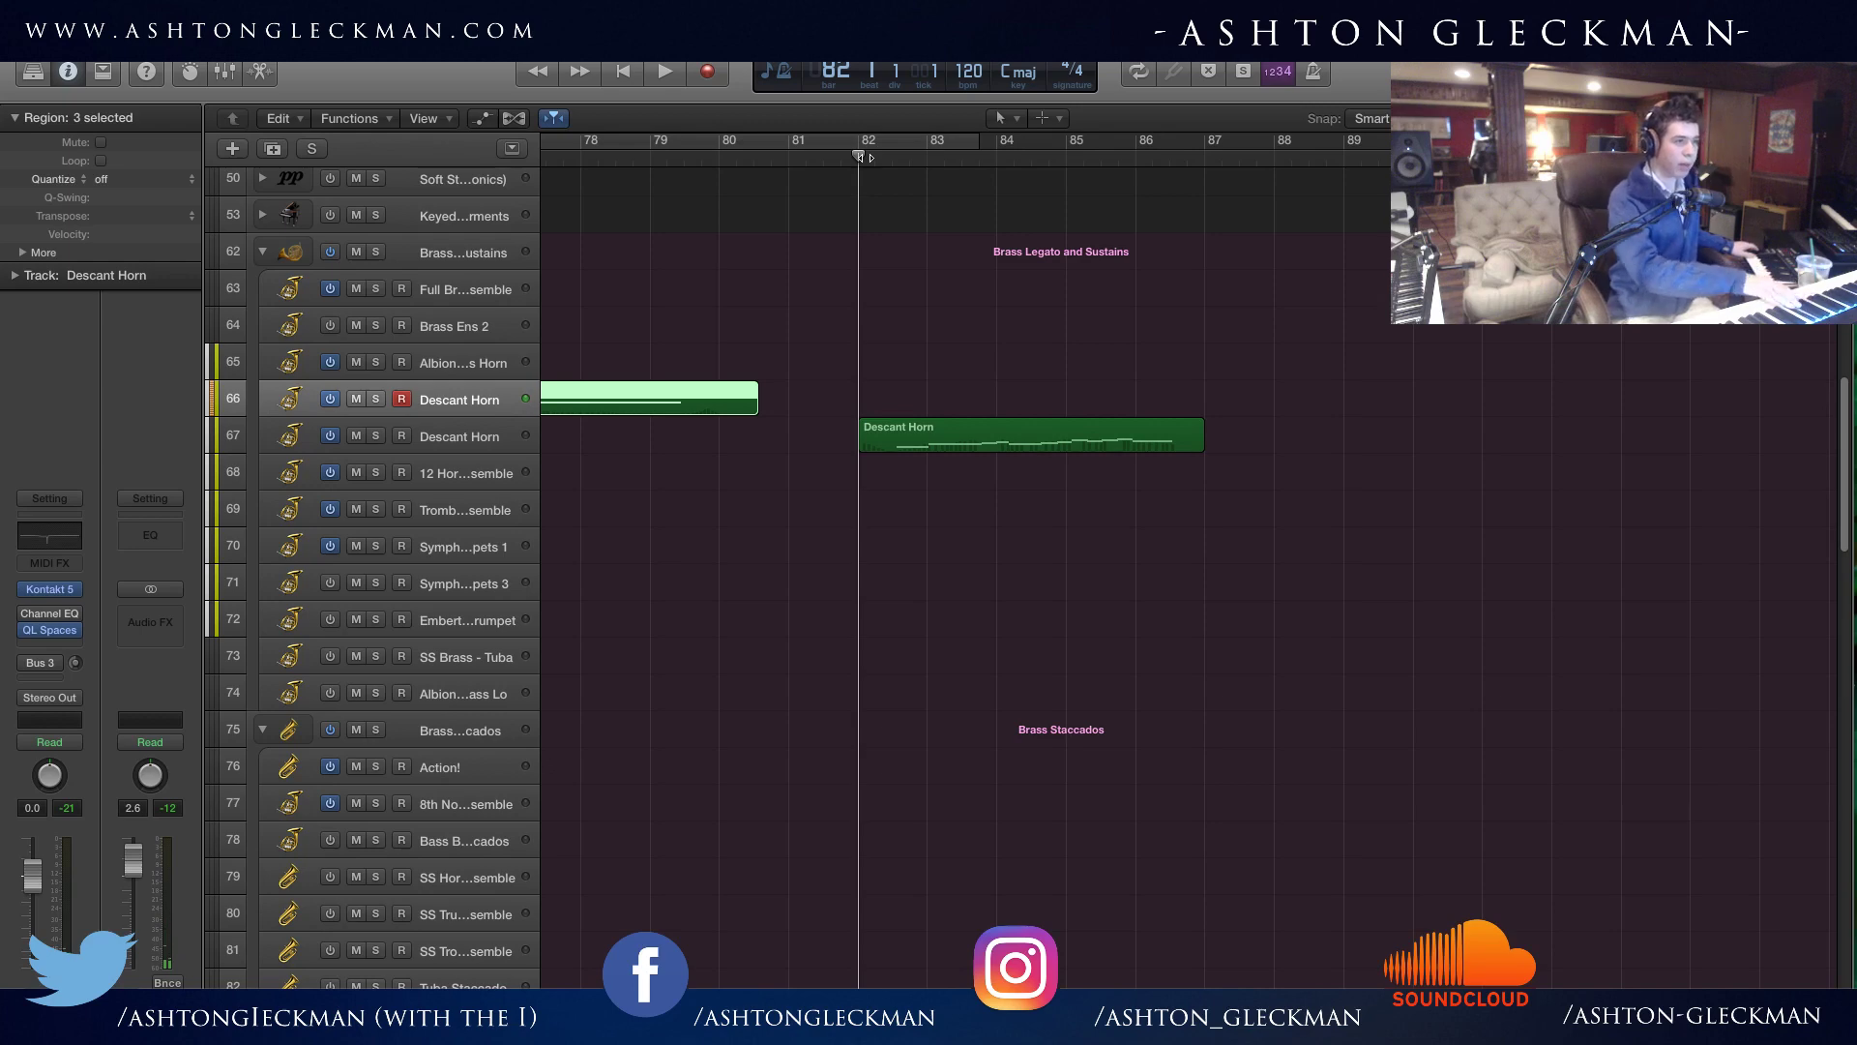
# Replay the recorded line twice from bar 82 with the first Descant Horn track armed, clearing the region selection in between.
pyautogui.press('space')
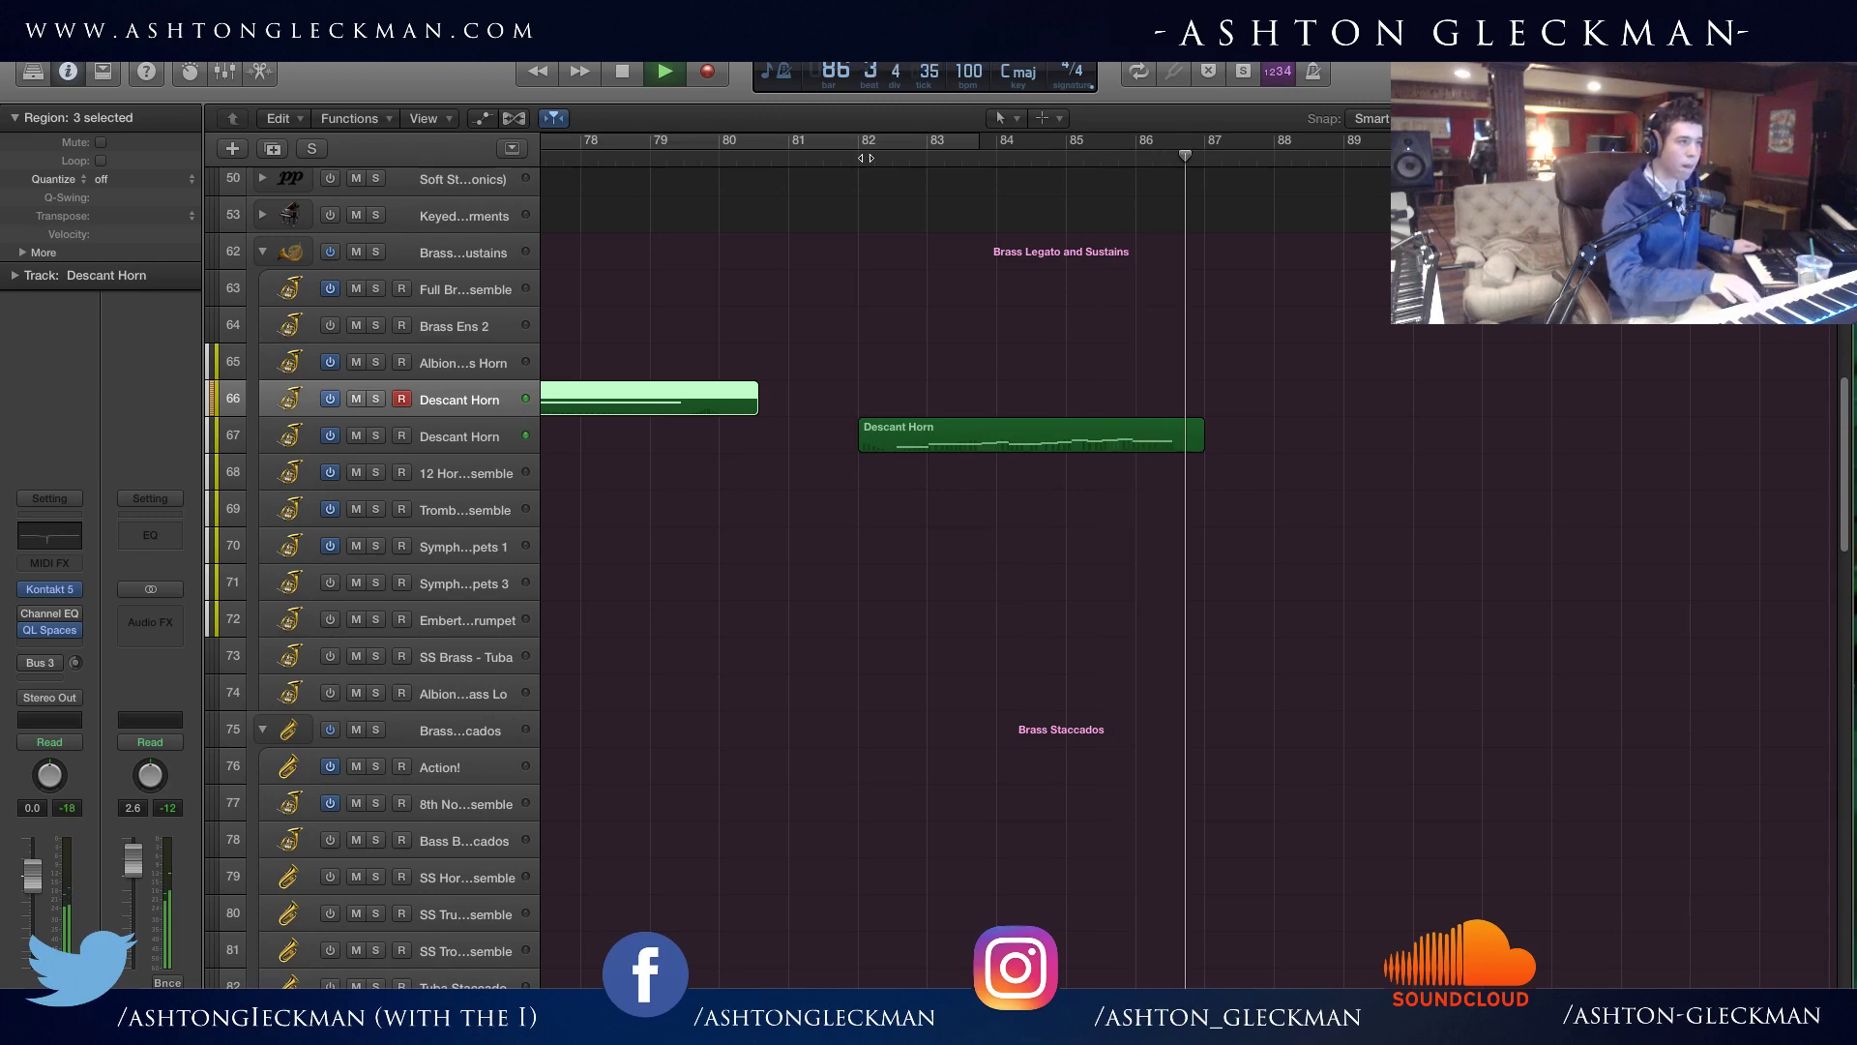
pyautogui.press('space')
pyautogui.click(1181, 540)
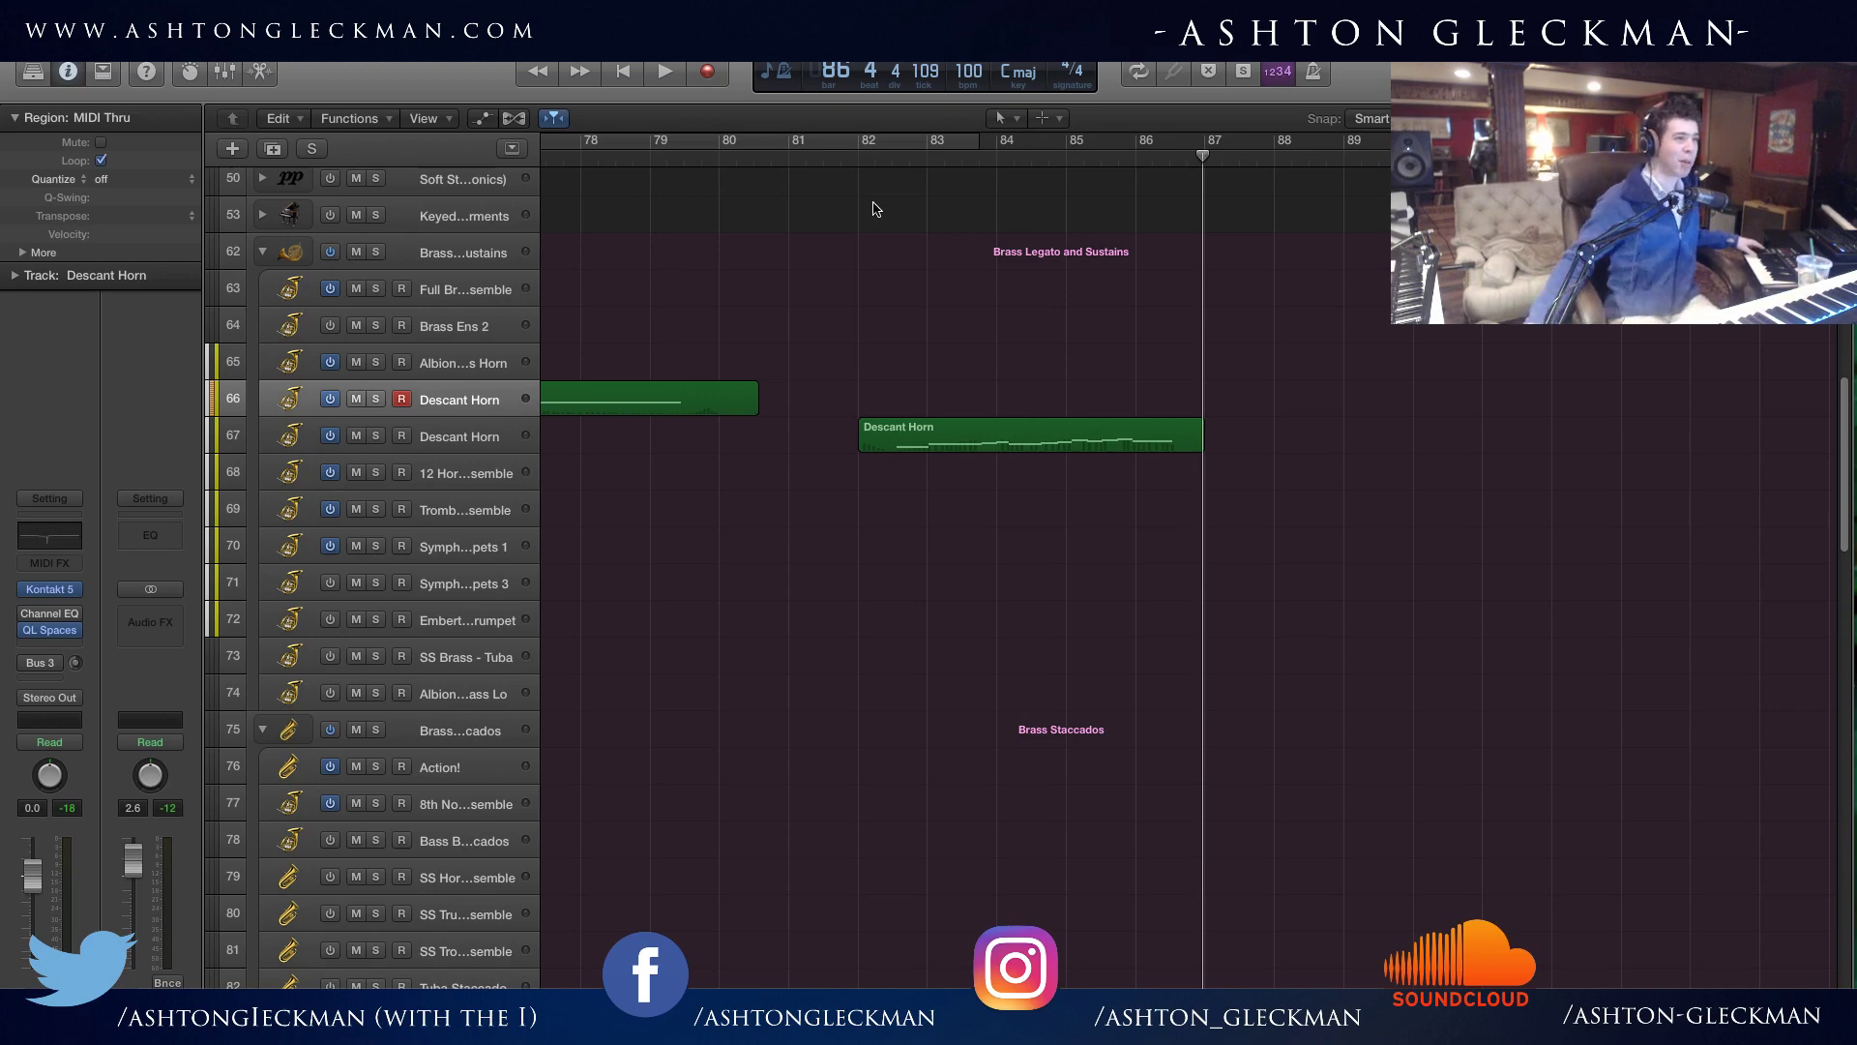
pyautogui.click(859, 157)
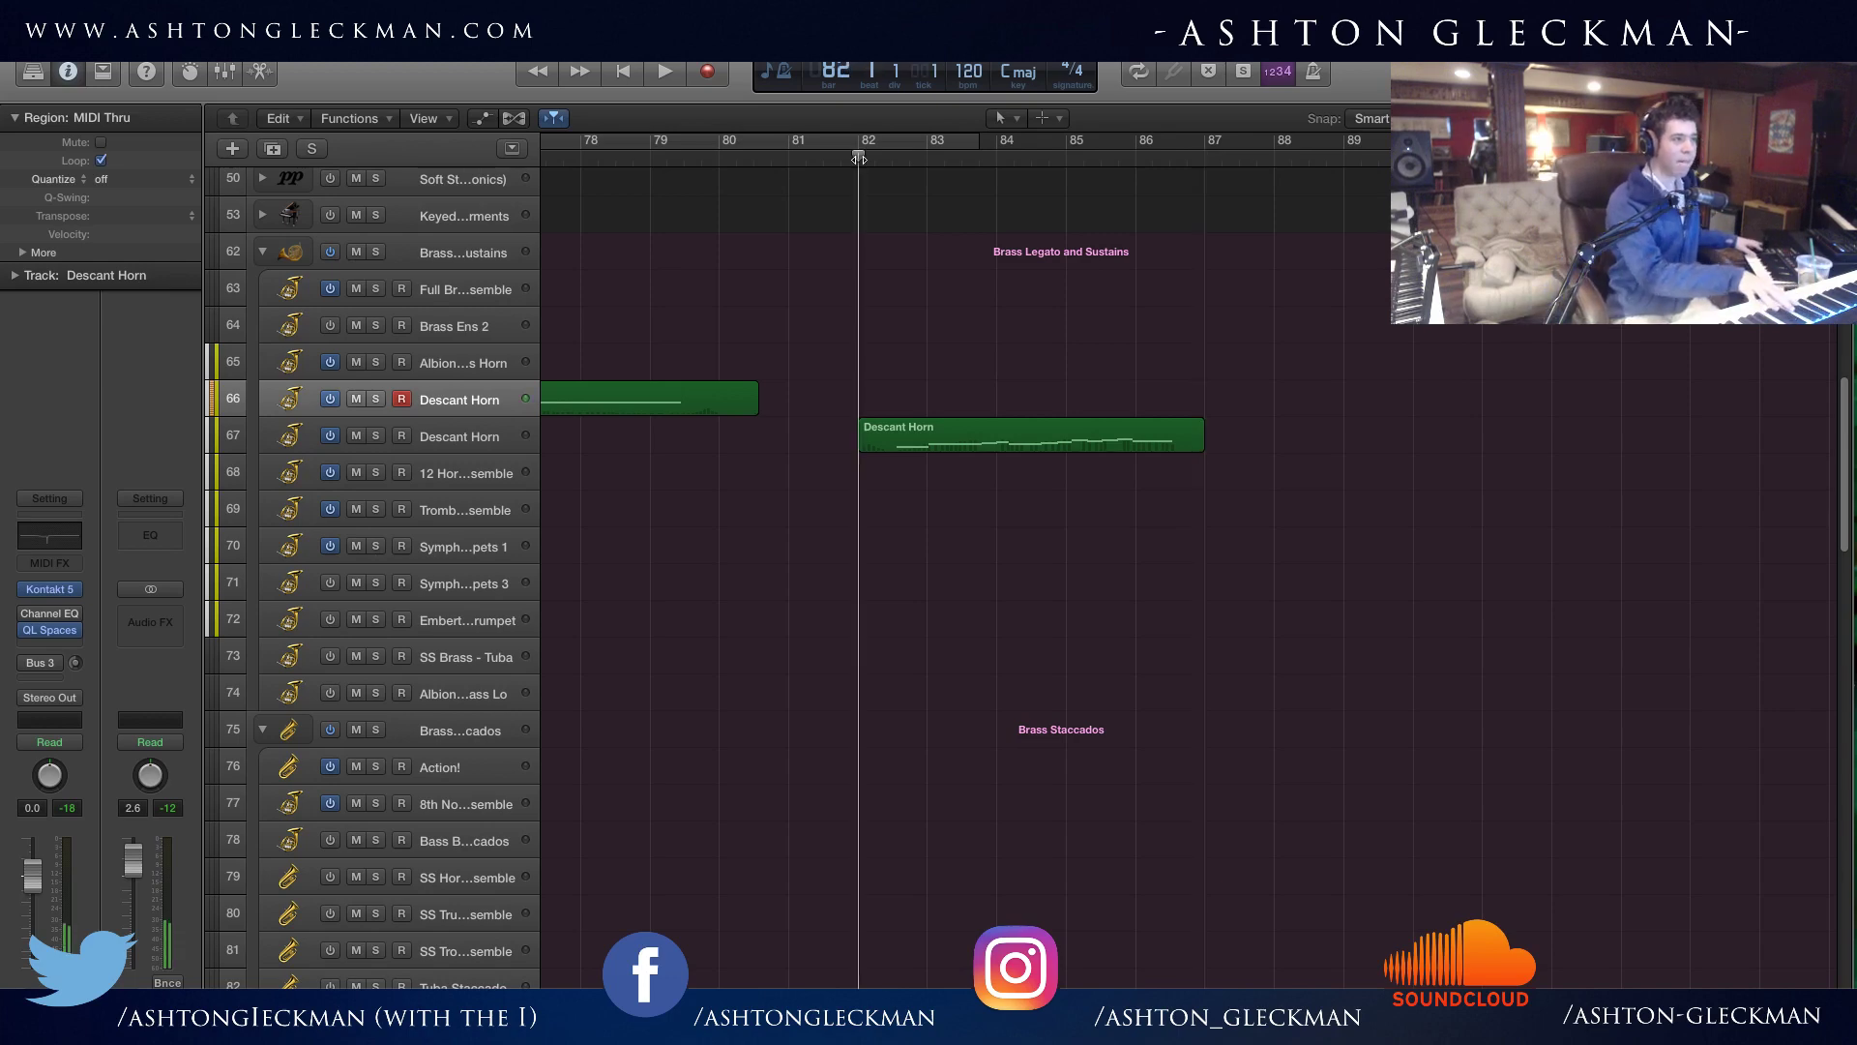
pyautogui.press('space')
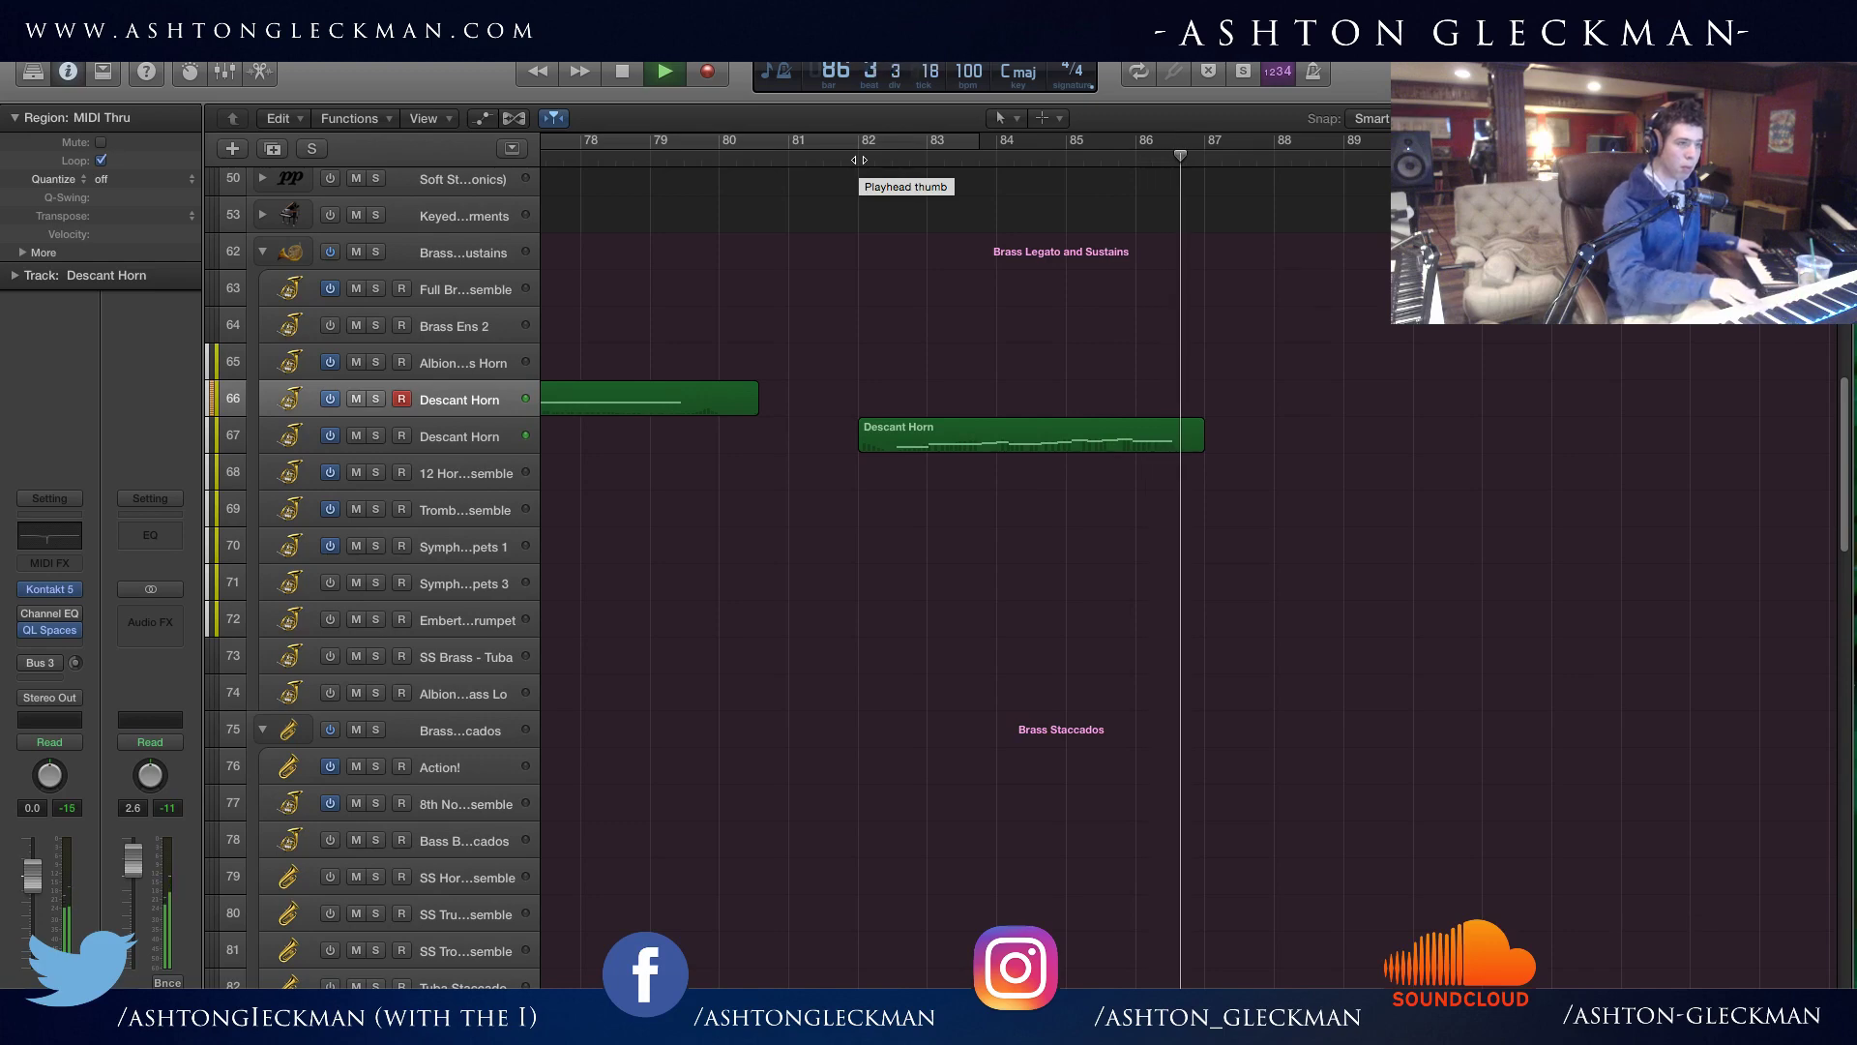
# Stop playback and delete the recorded region at bars 82 to 87 on the second Descant Horn track.
pyautogui.moveTo(1358, 600); pyautogui.dragTo(1064, 384)
pyautogui.moveTo(1244, 671); pyautogui.dragTo(1001, 428)
pyautogui.press('Delete')
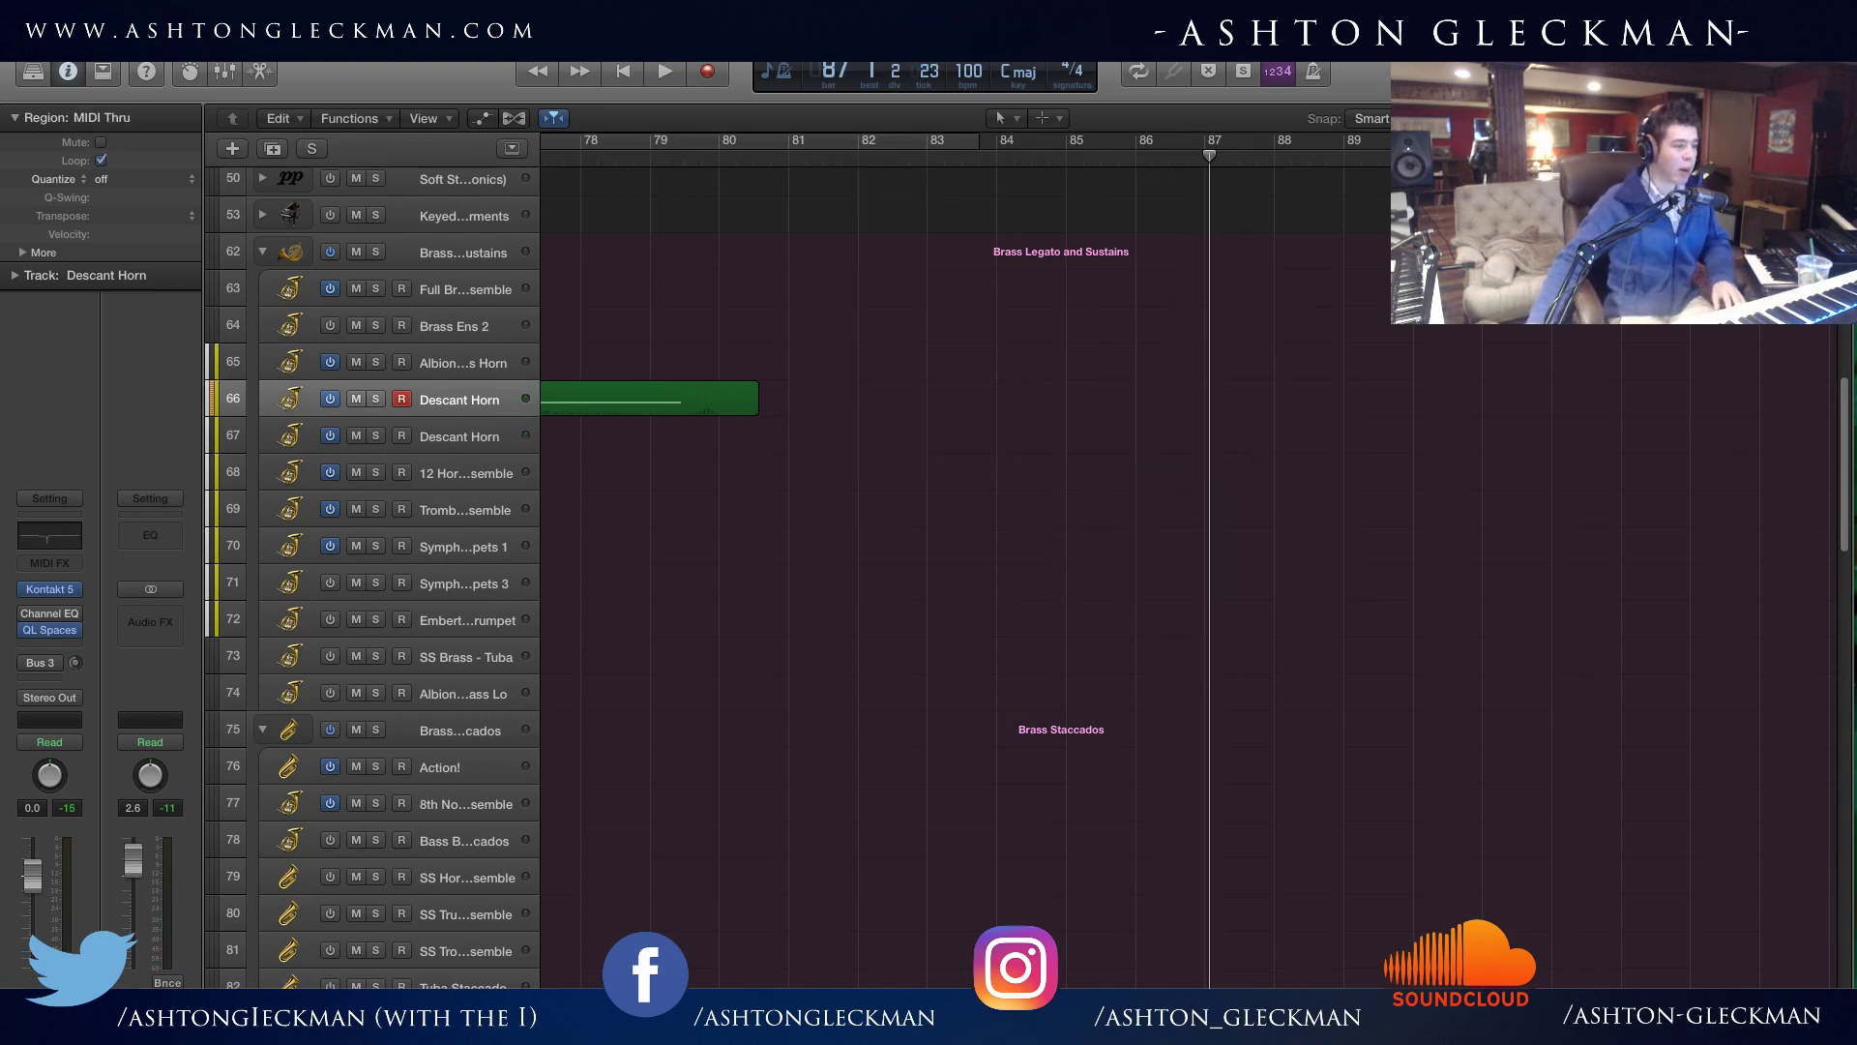
# Play the cue from Marker 1 at bar 18 and look over the string, brass, percussion and synth tracks.
pyautogui.hscroll(-15, 967, 561)
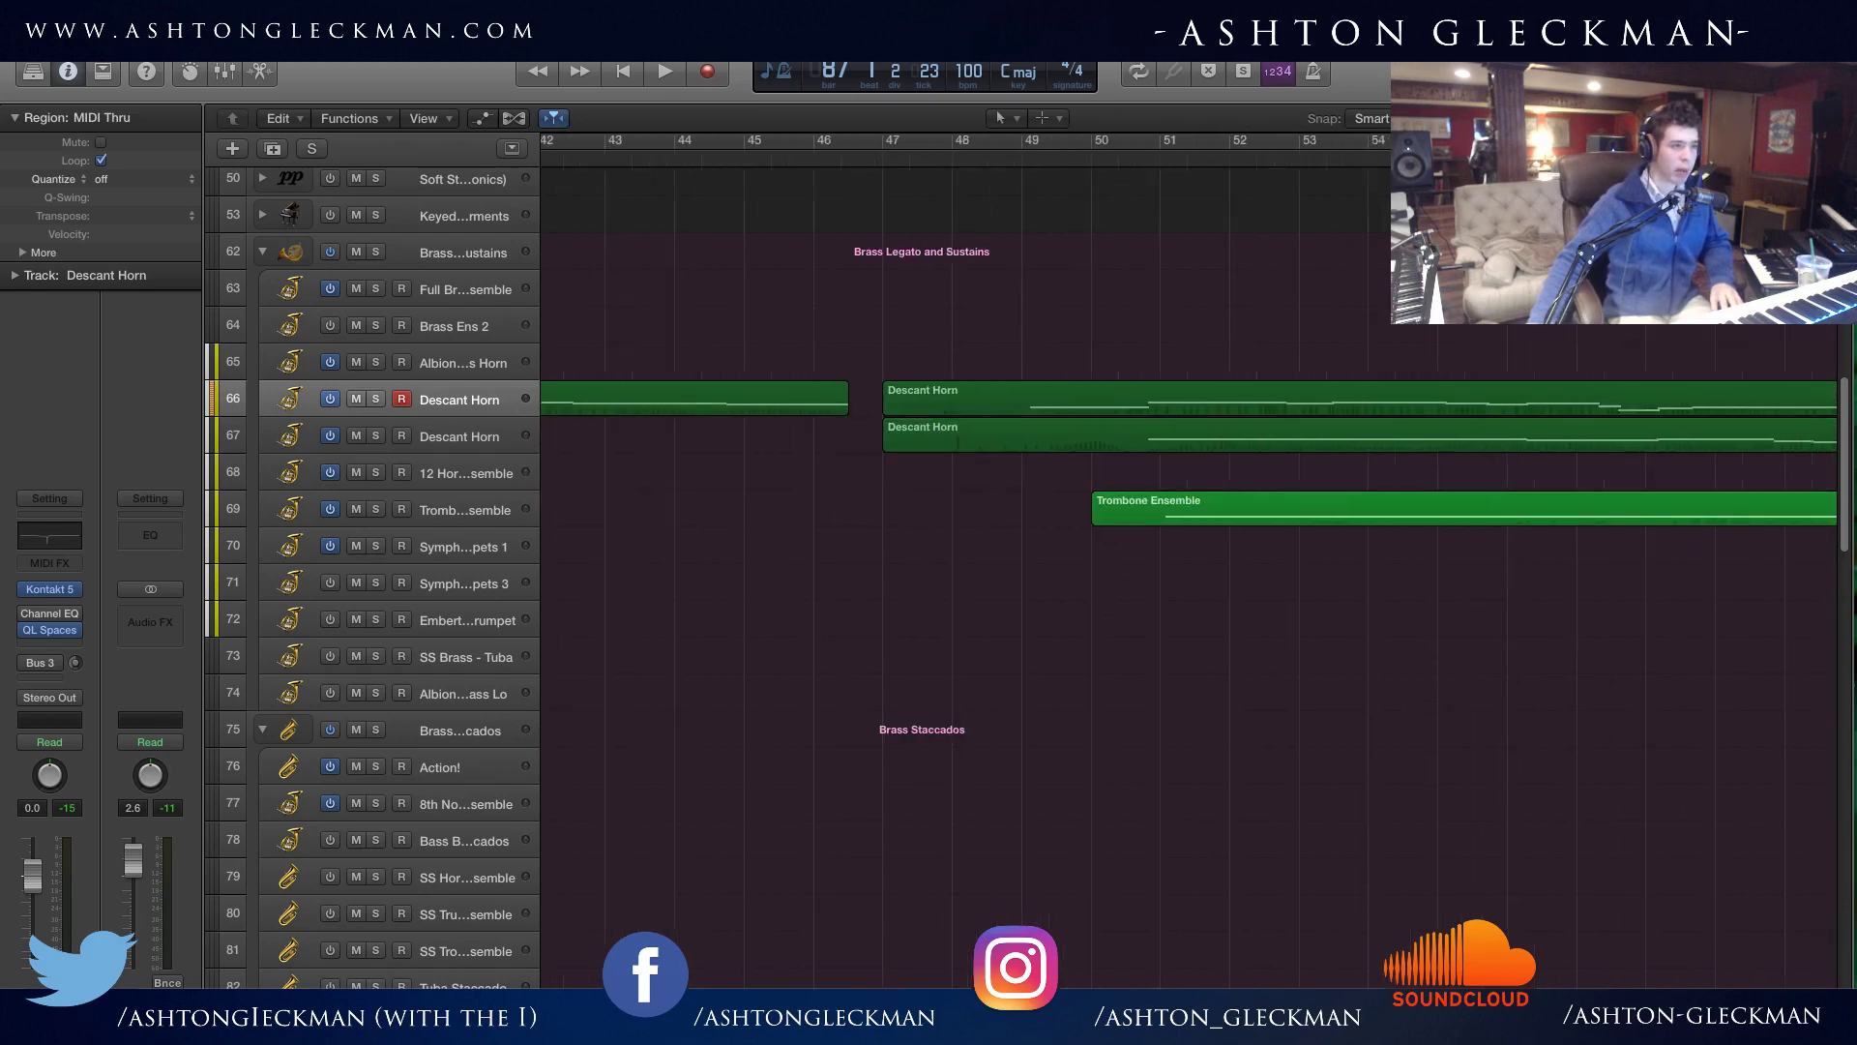
pyautogui.hscroll(-12, 902, 175)
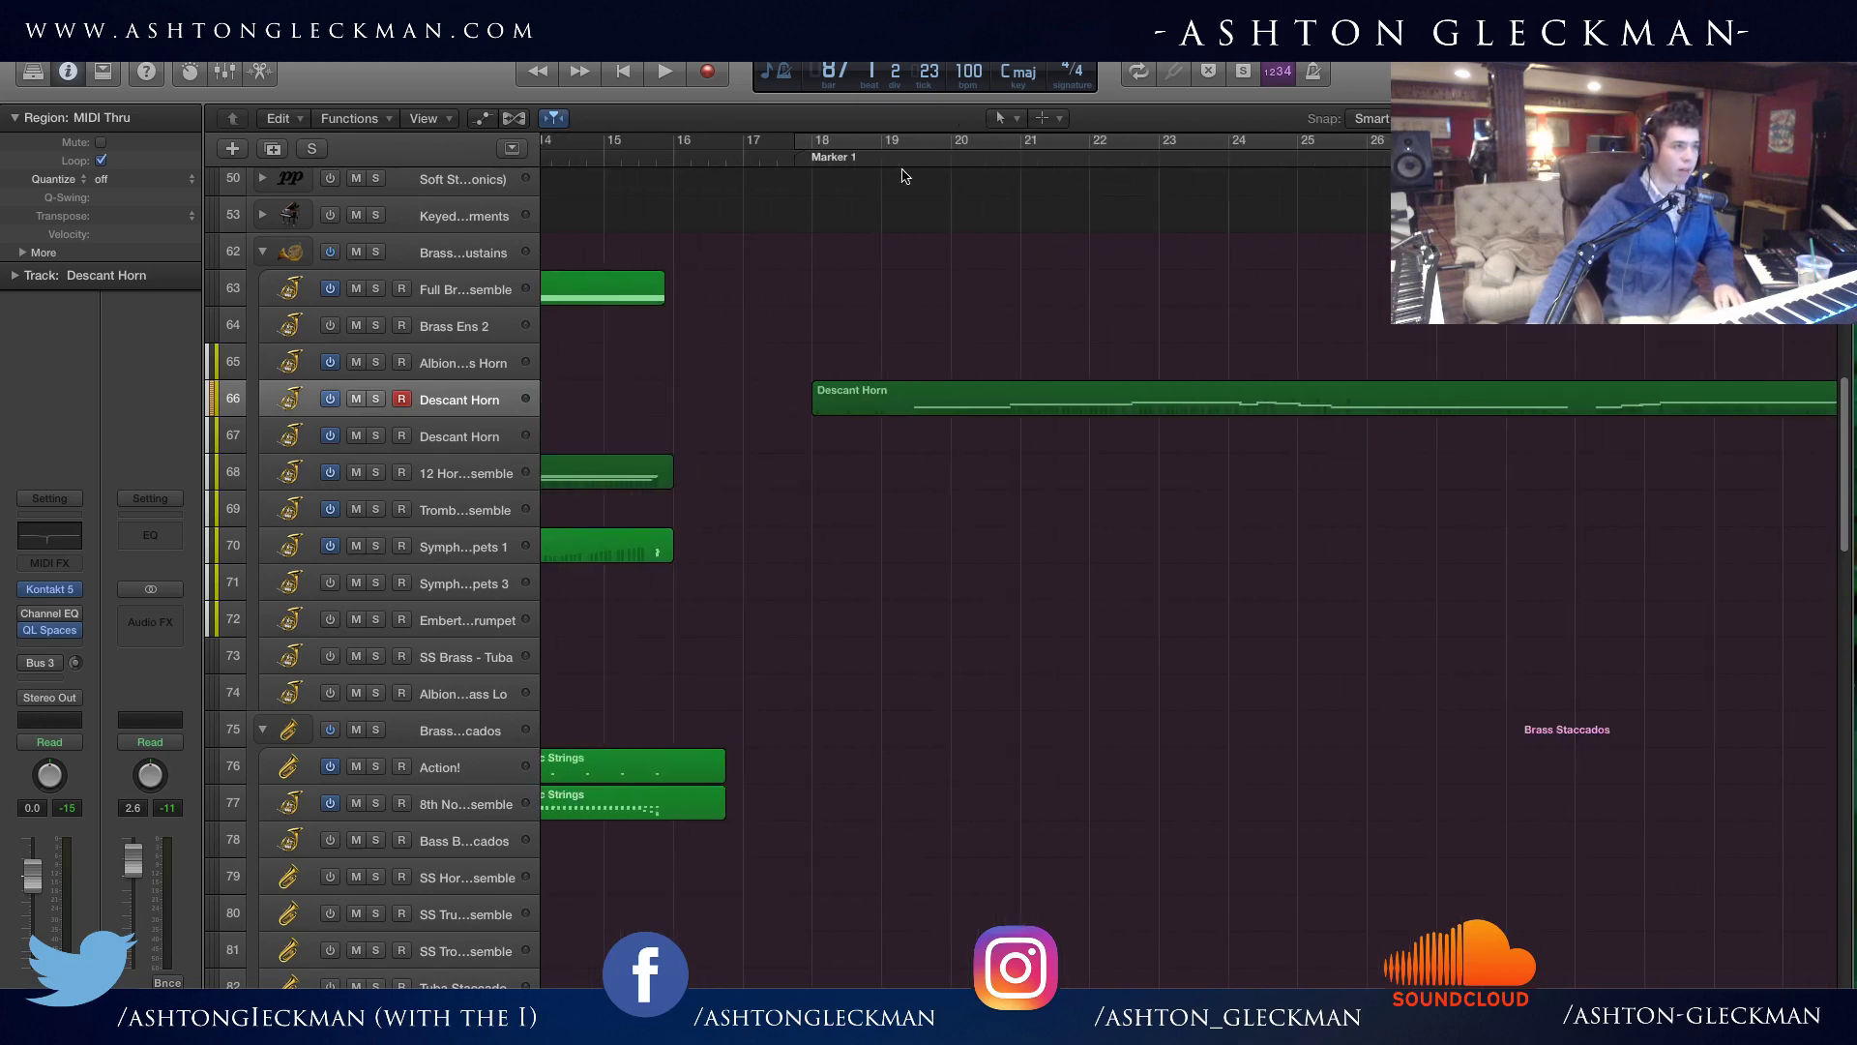
pyautogui.press('space')
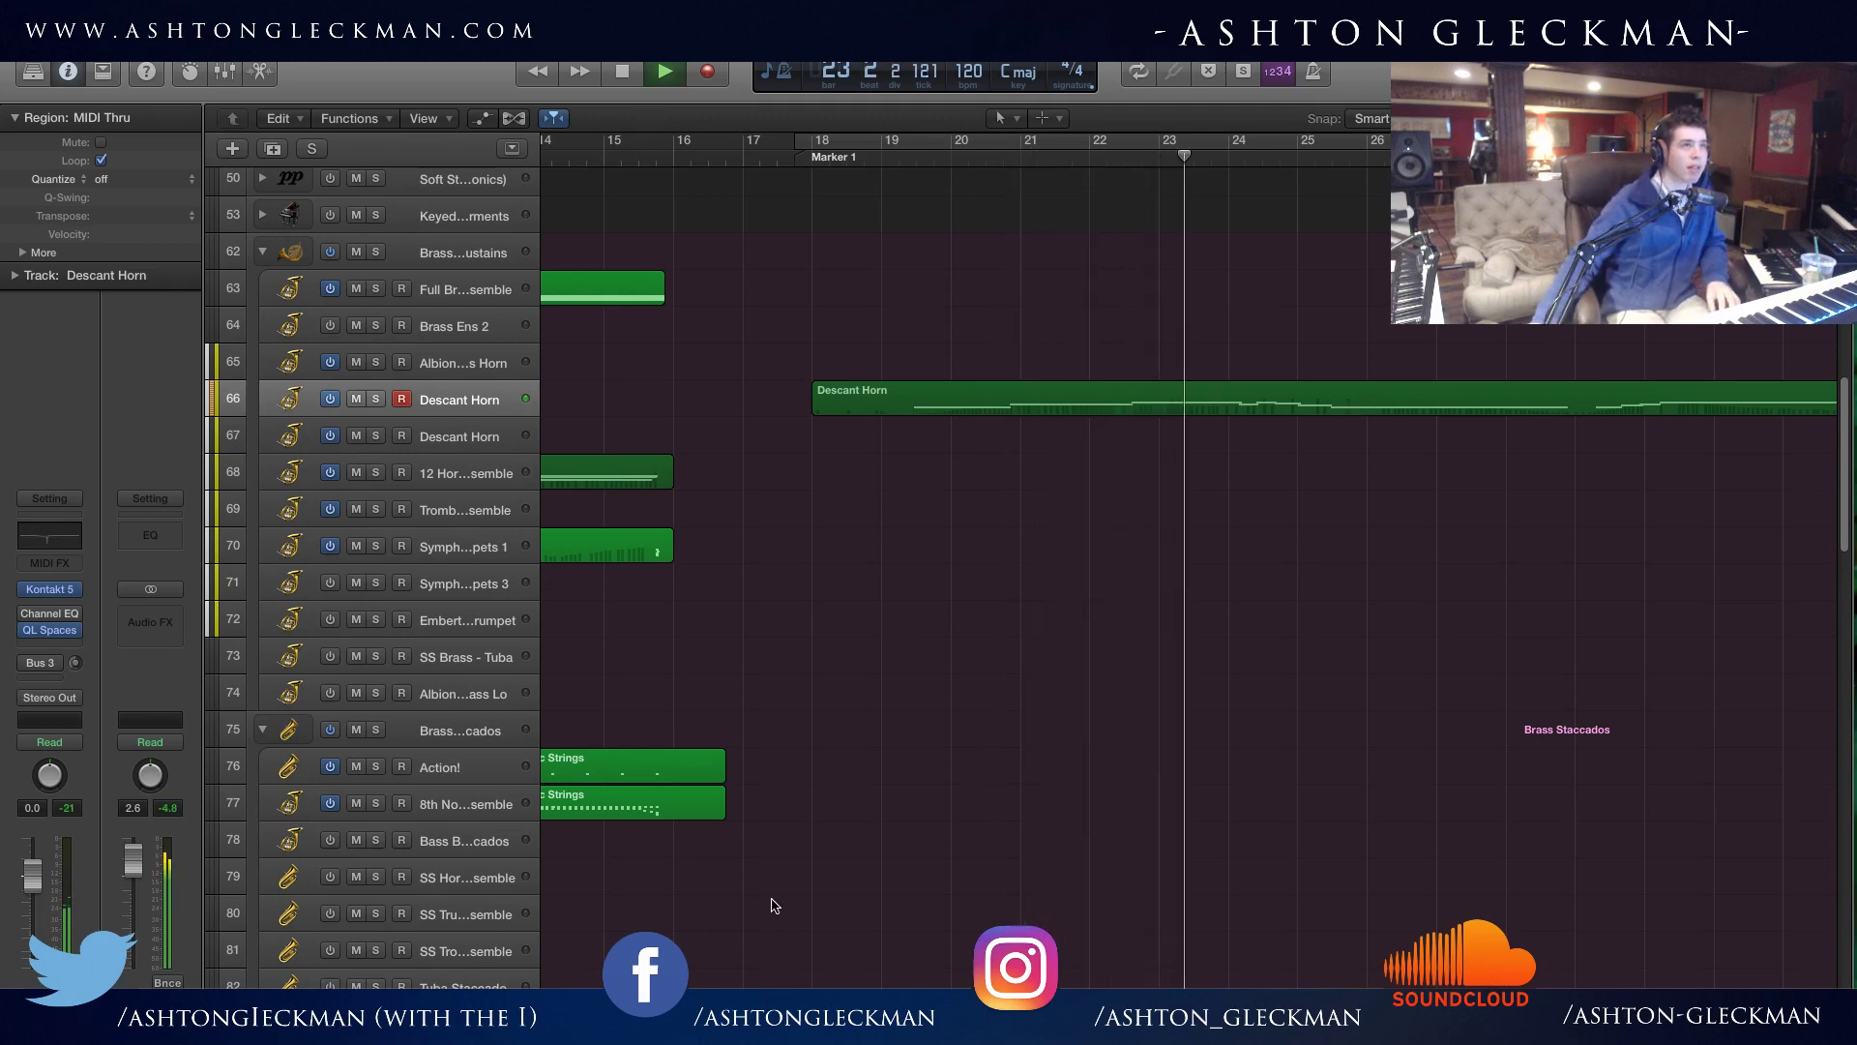
pyautogui.hscroll(10, 765, 847)
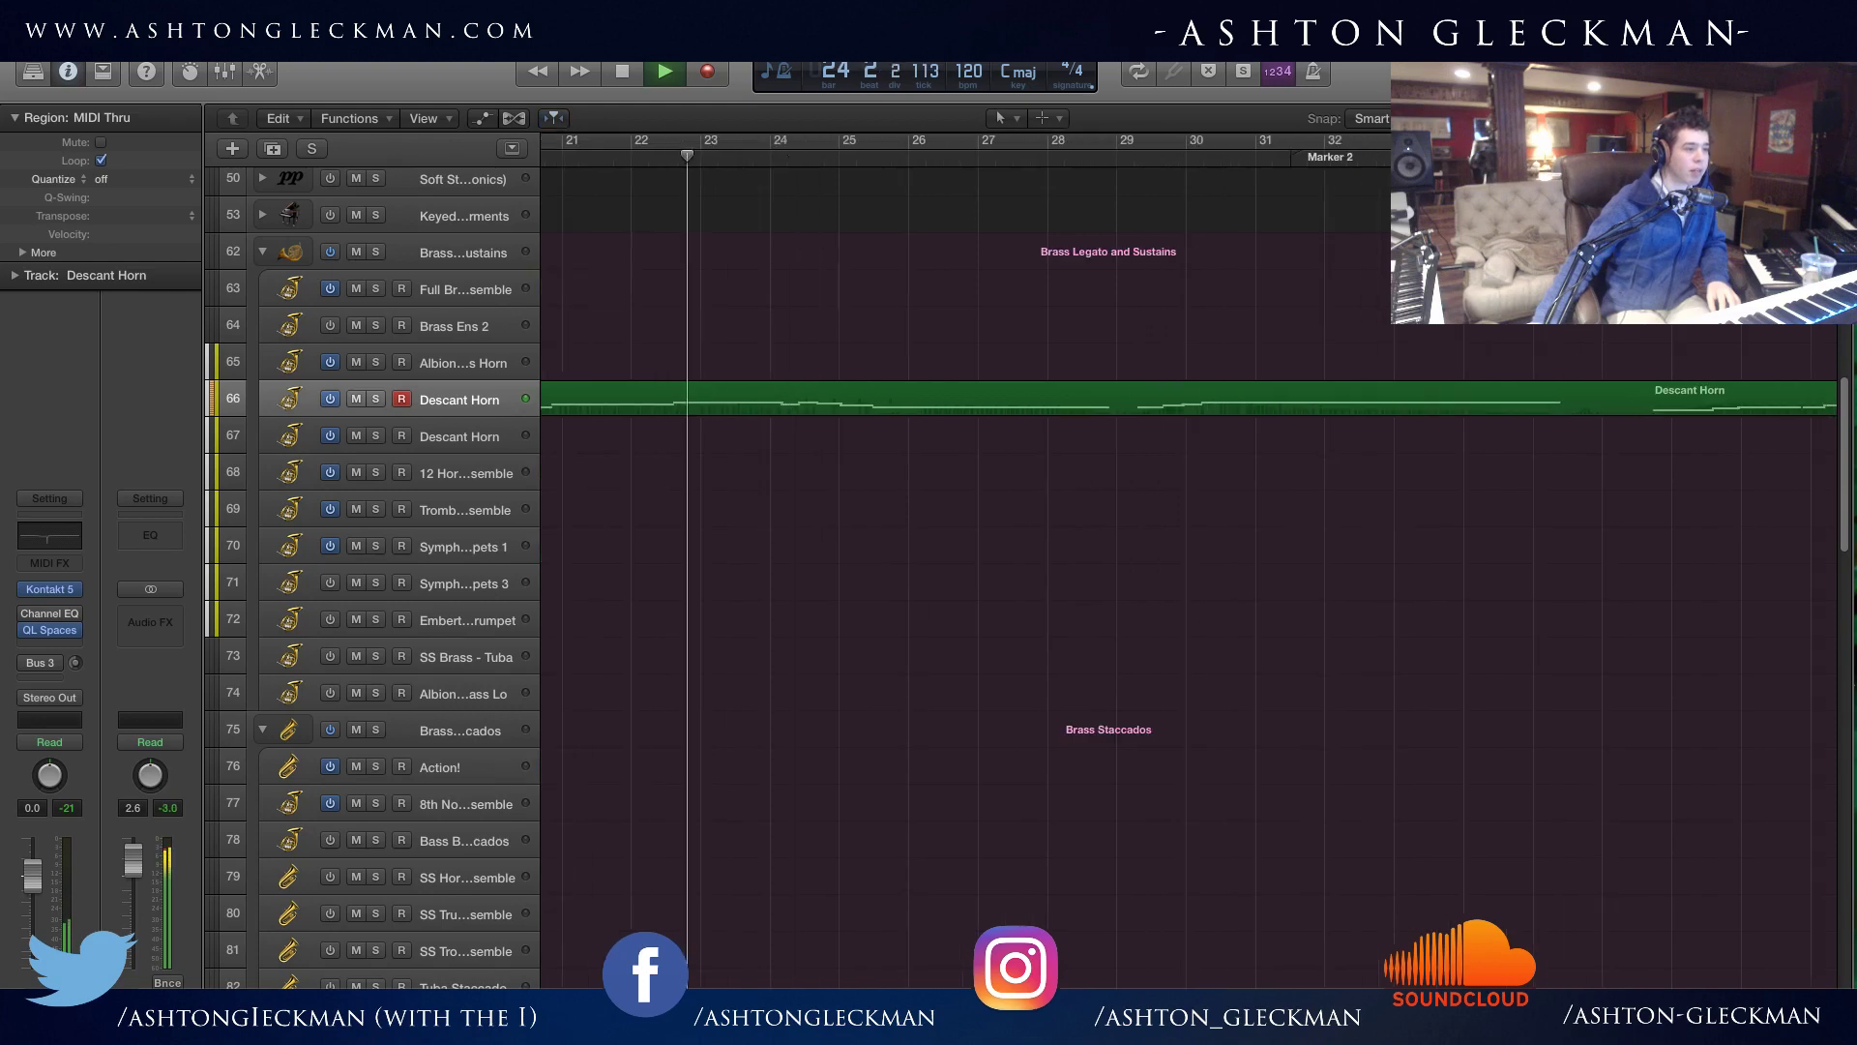
pyautogui.scroll(20, 769, 831)
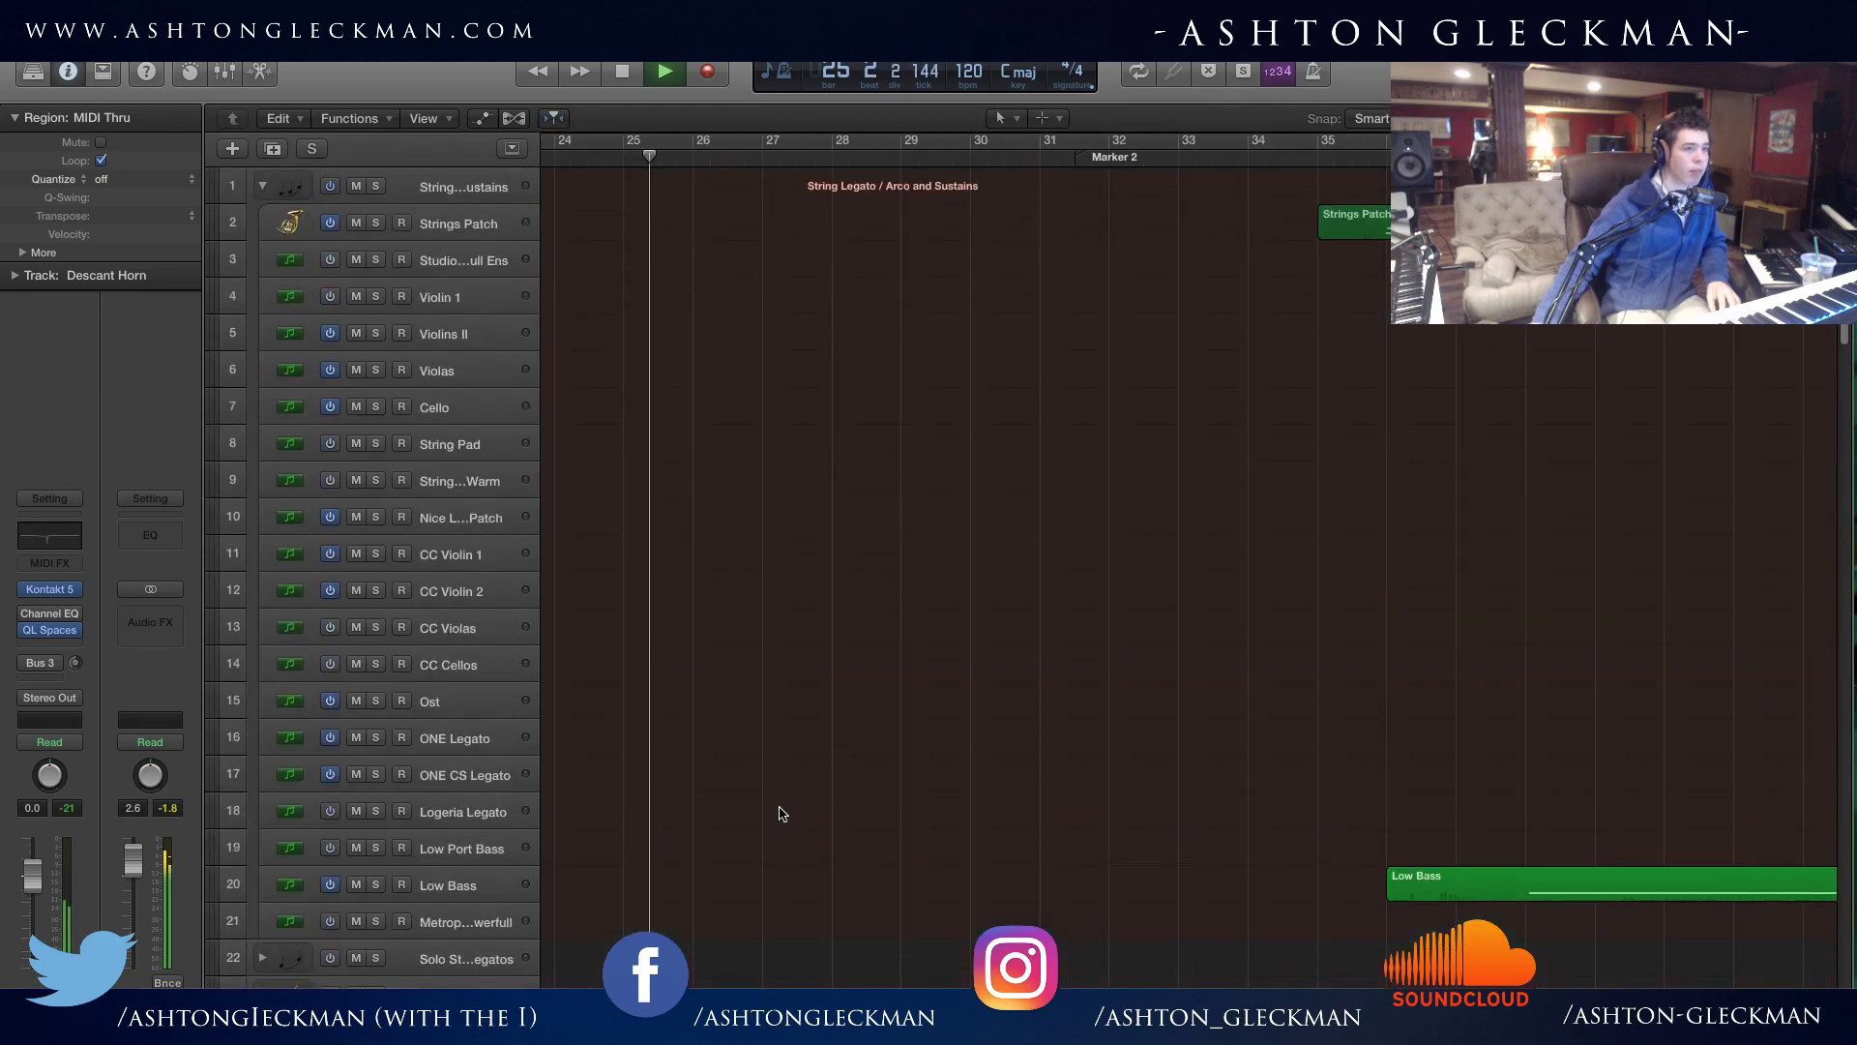
pyautogui.scroll(-20, 783, 813)
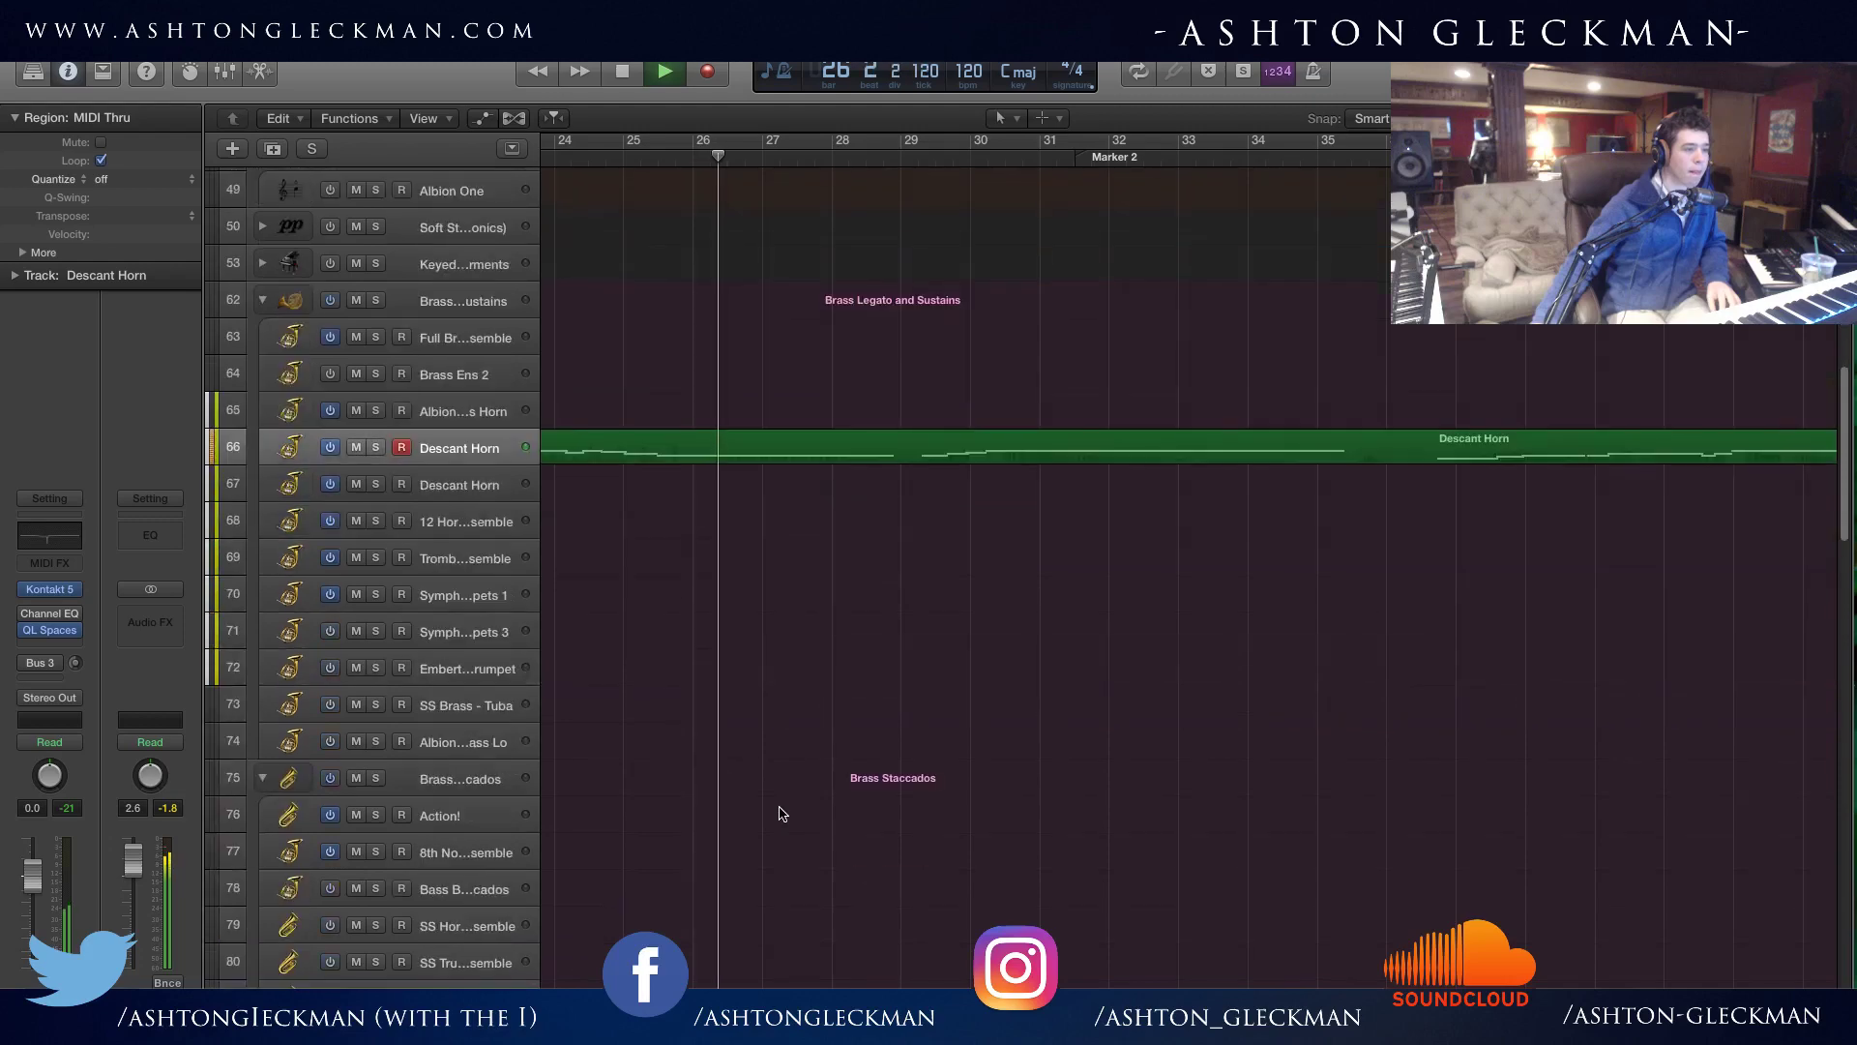
pyautogui.scroll(-20, 783, 813)
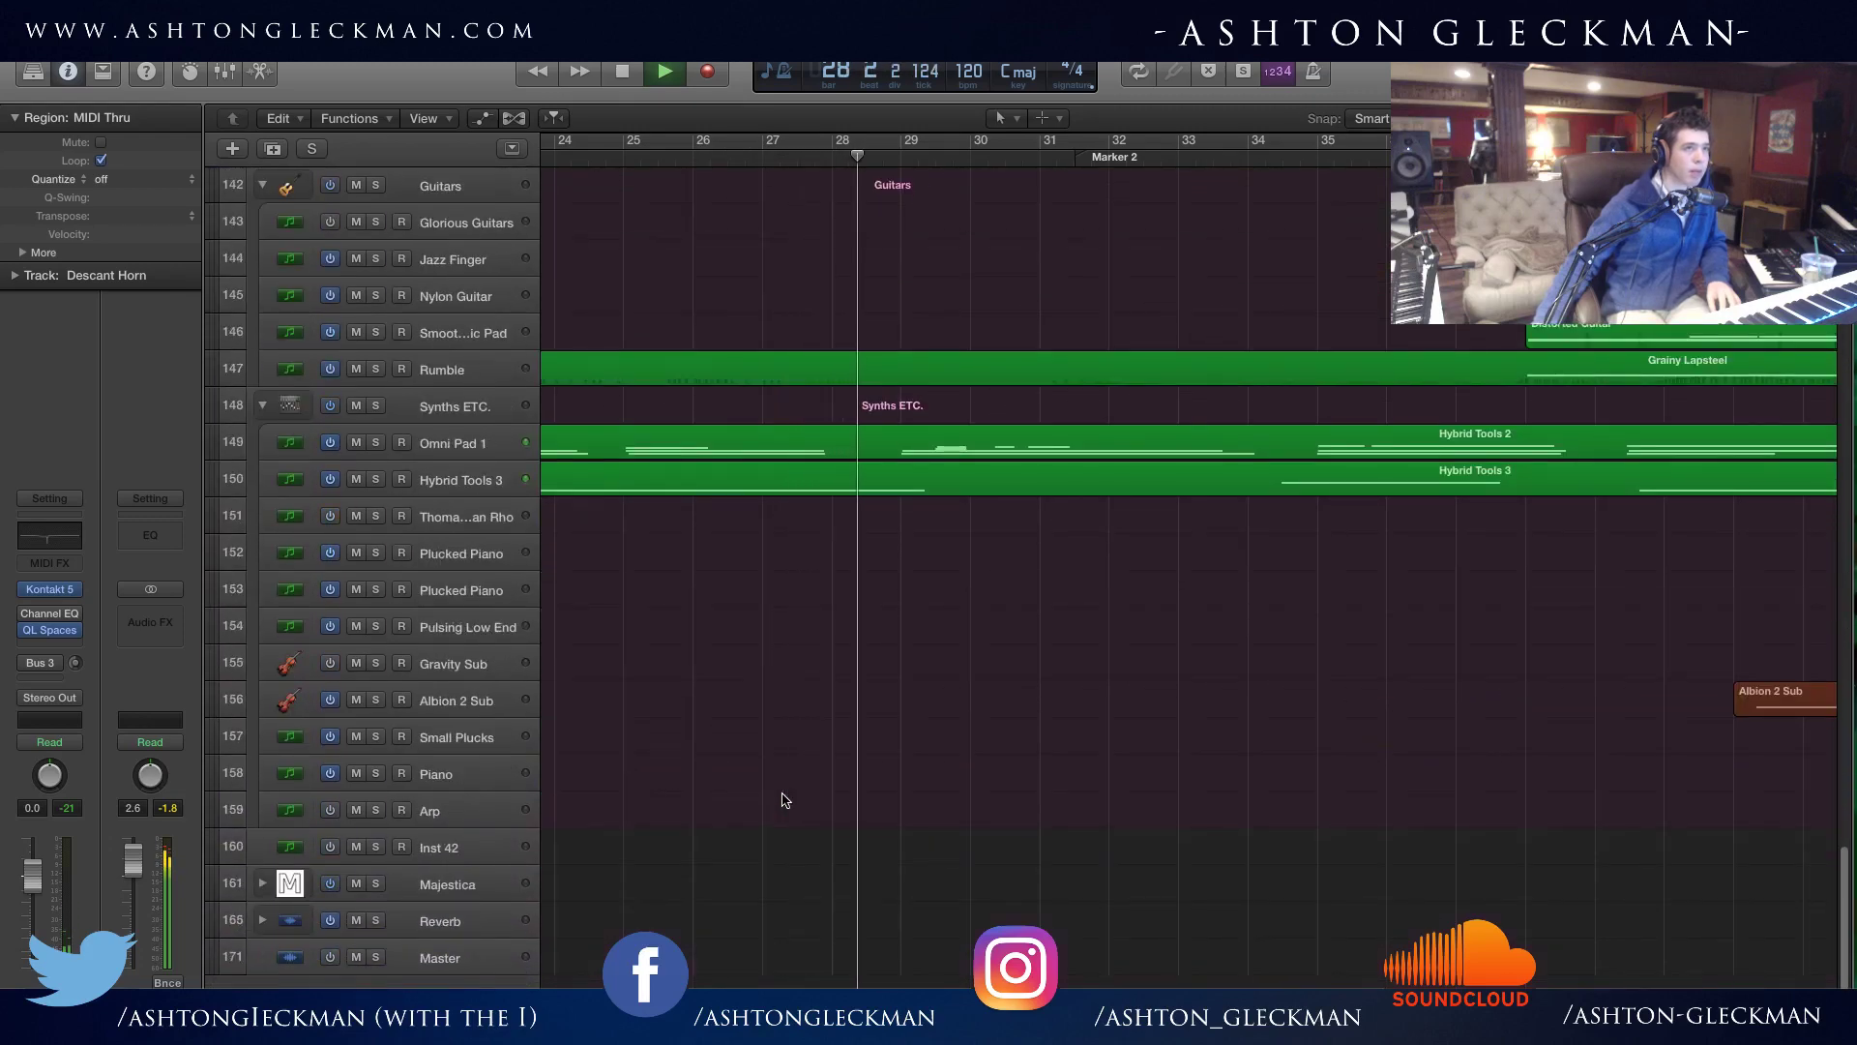
pyautogui.scroll(5, 783, 799)
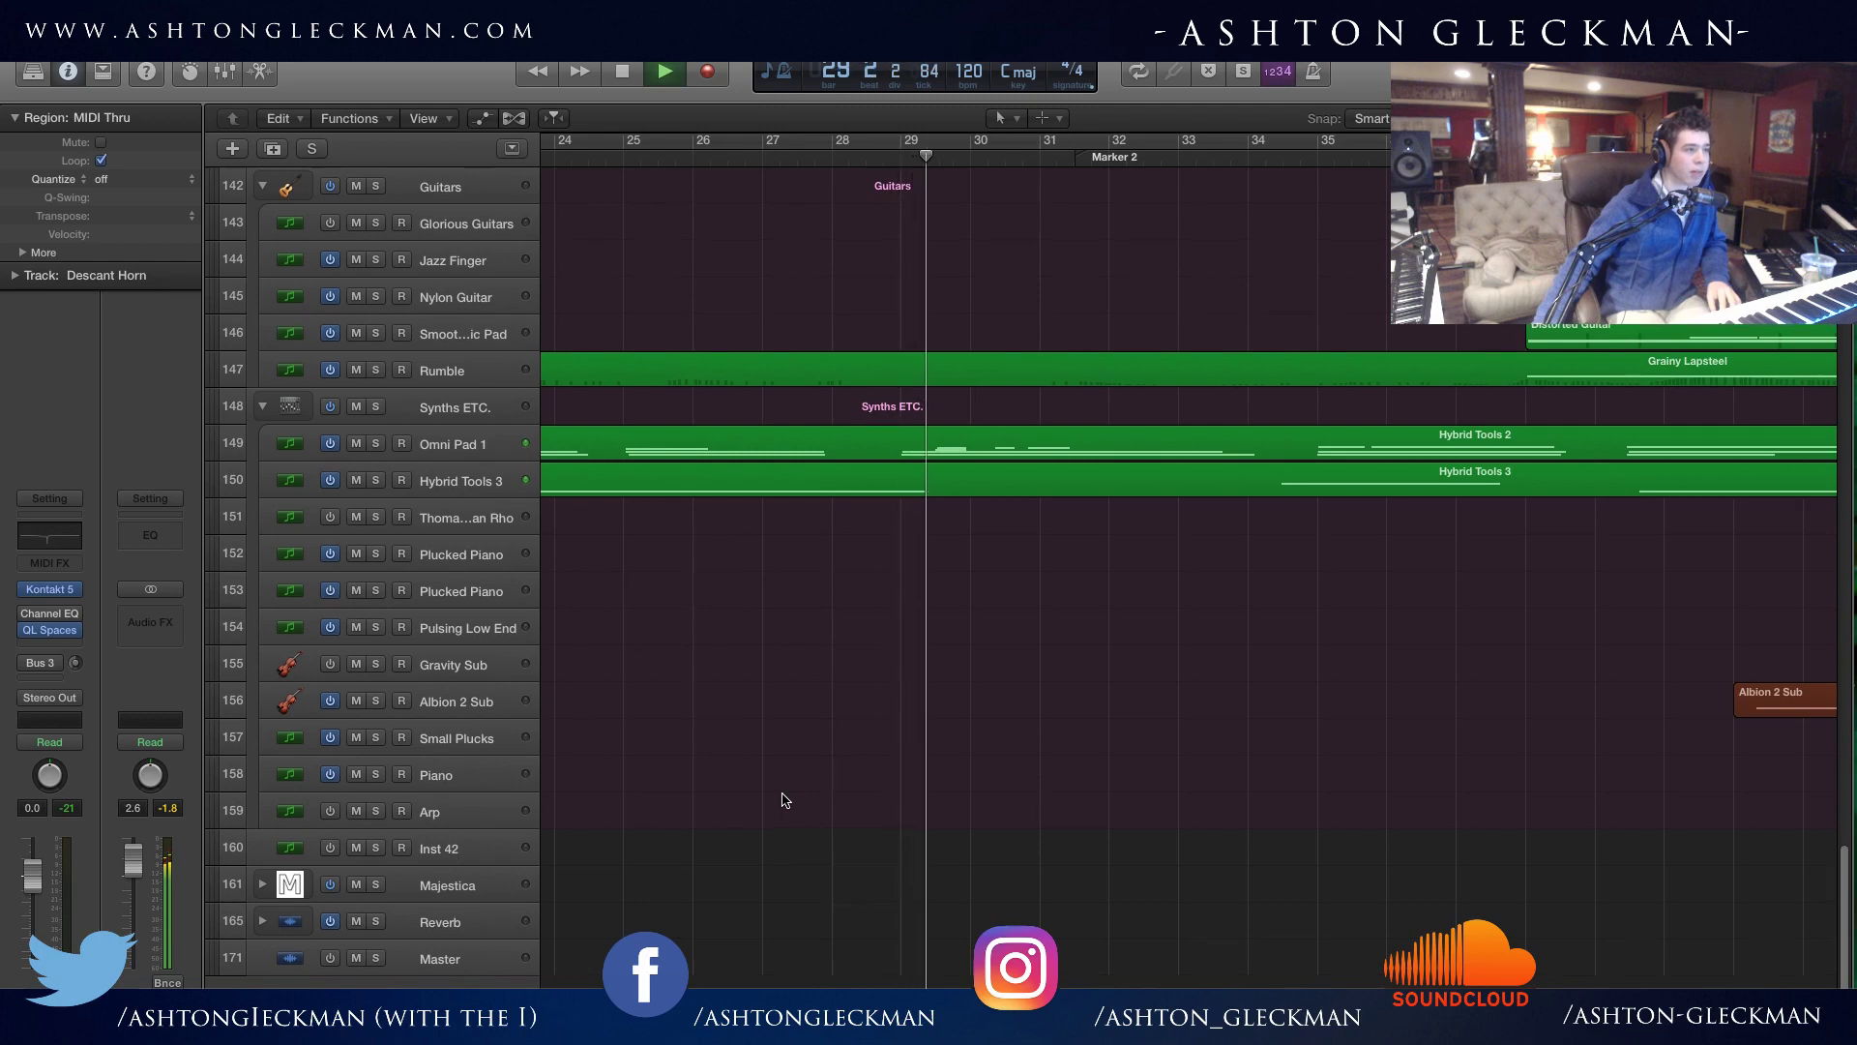
pyautogui.scroll(8, 783, 798)
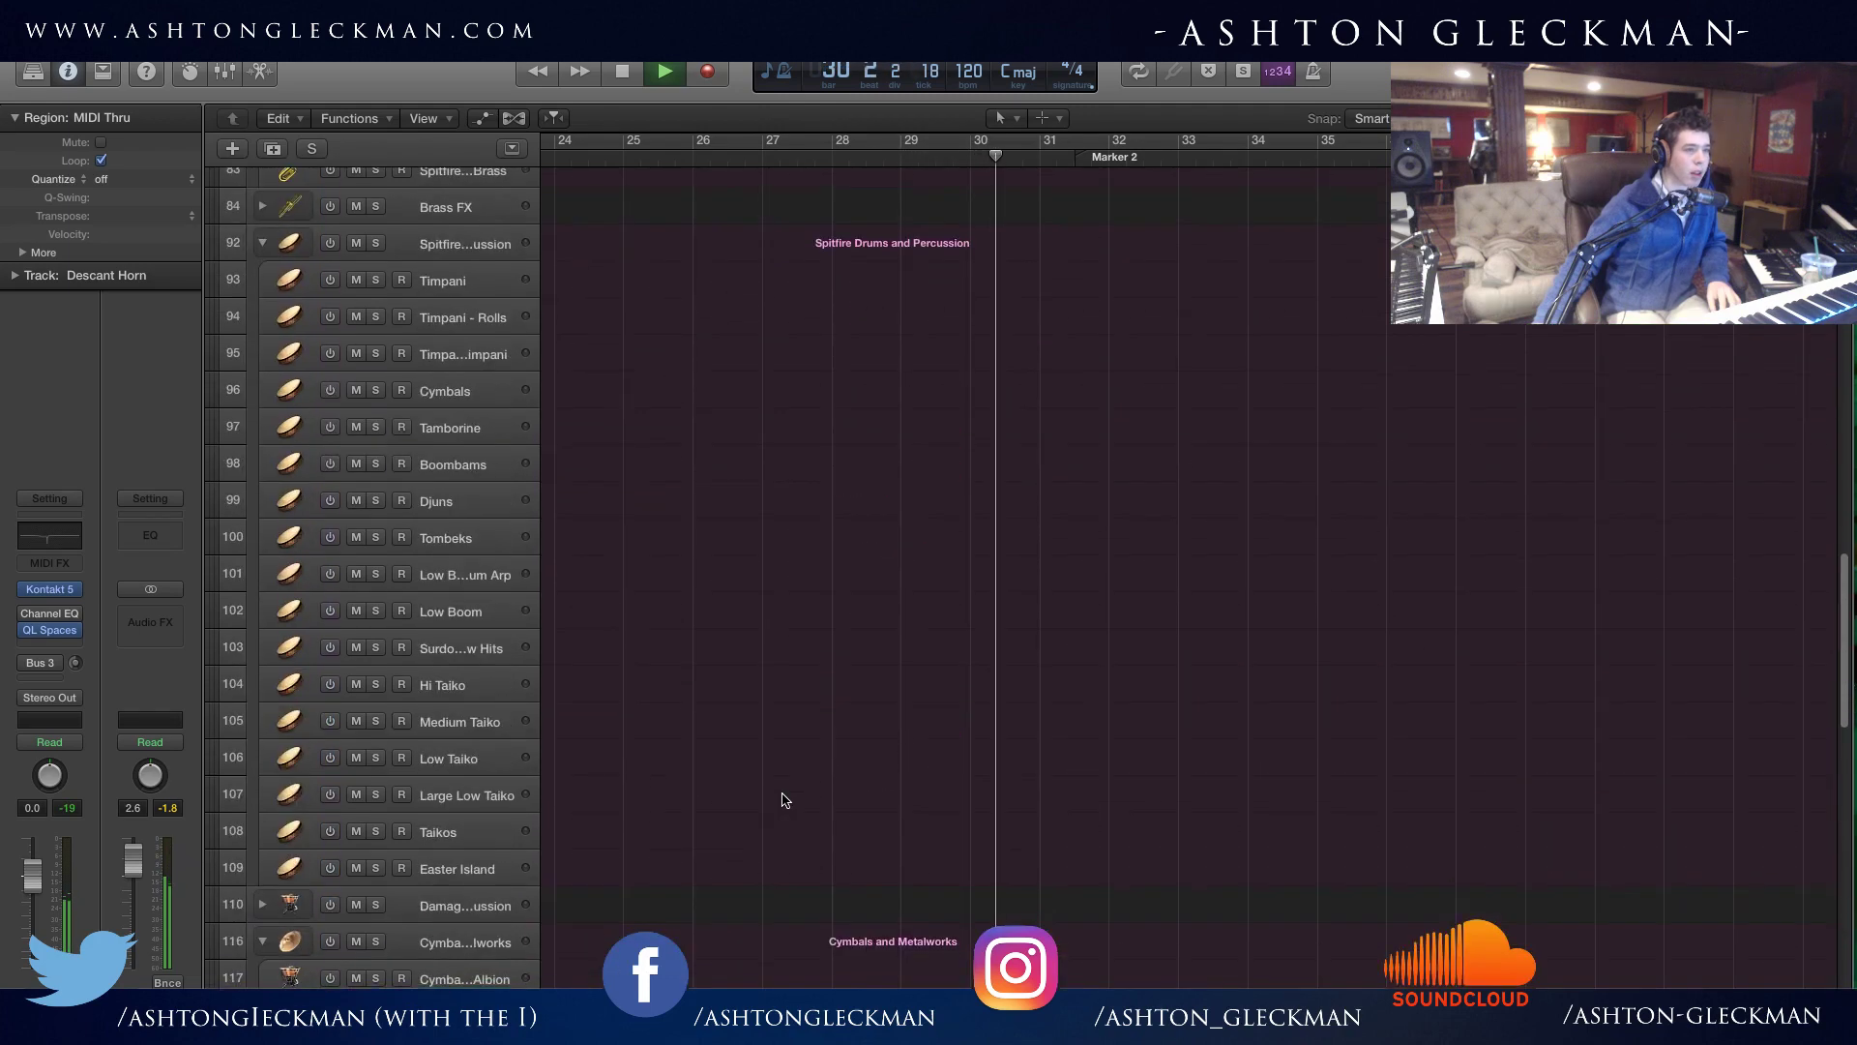
# Inspect the notes of the Hybrid Tools 2 region on the Omni Pad 1 track in the Piano Roll, then close it.
pyautogui.scroll(-8, 780, 792)
pyautogui.scroll(-5, 780, 790)
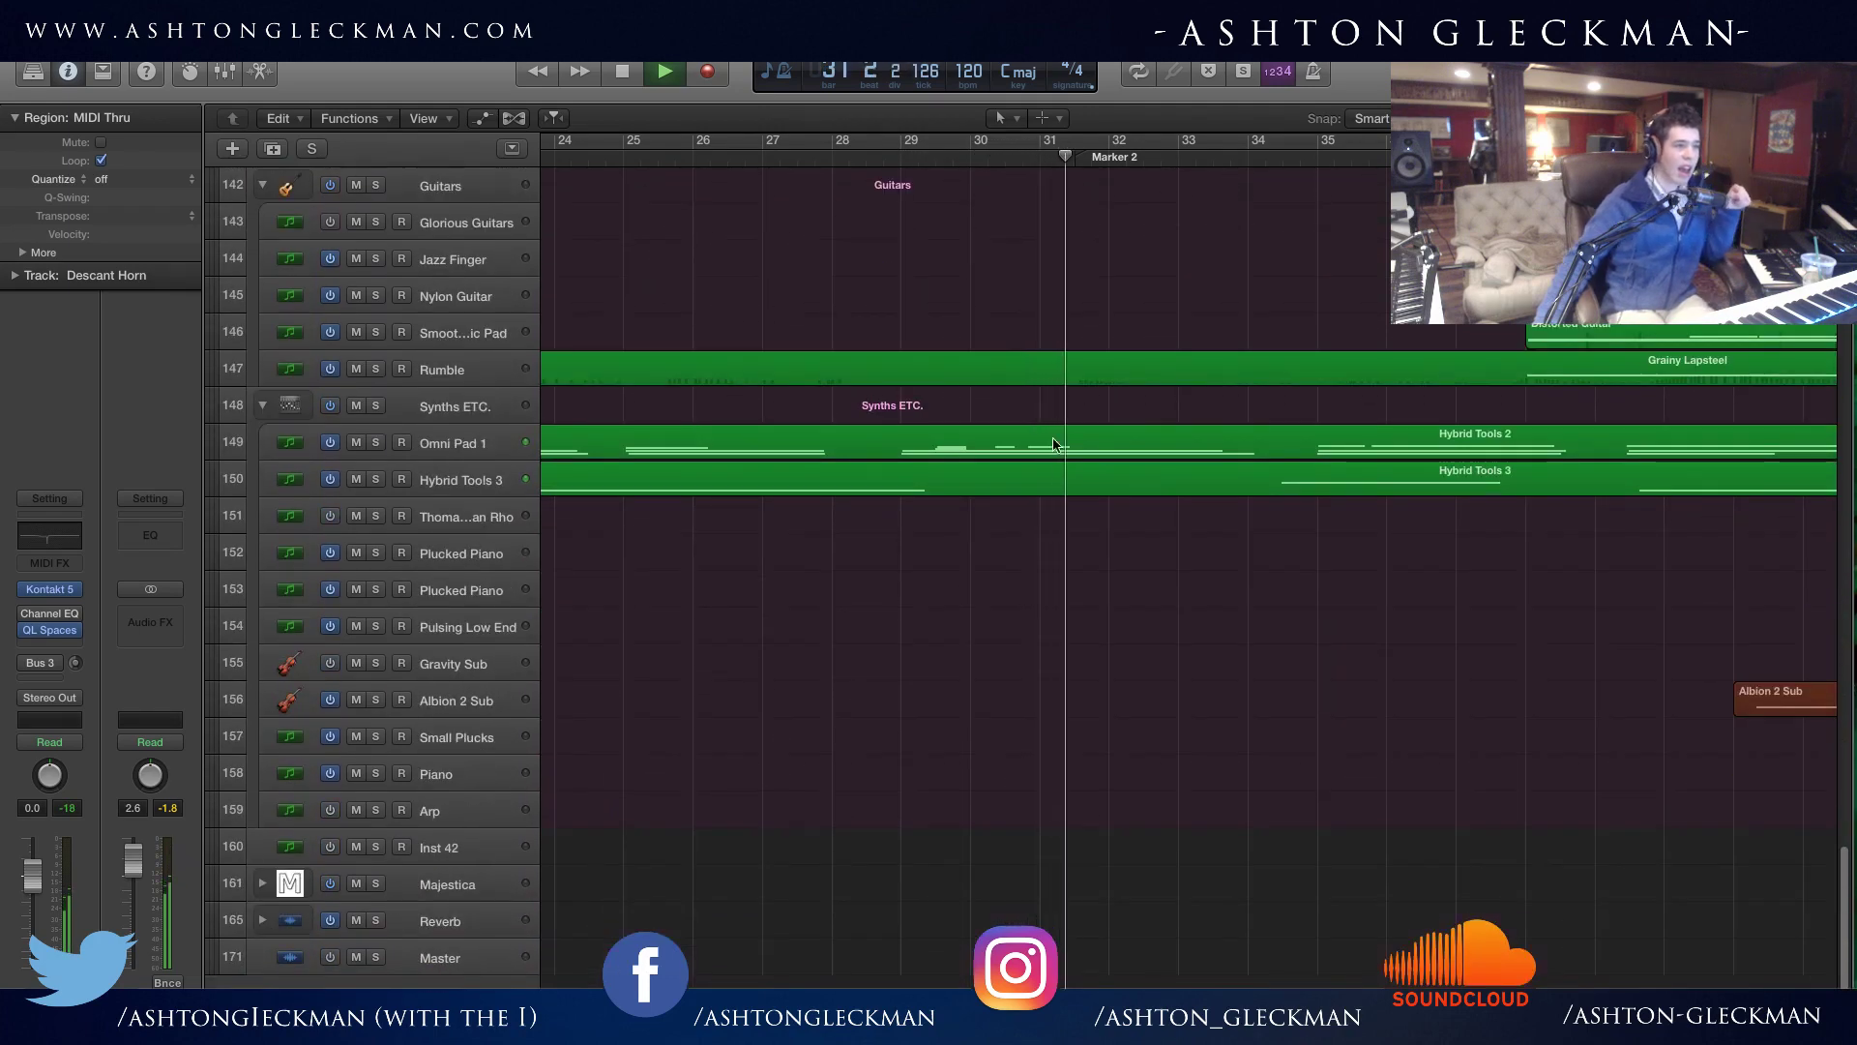
pyautogui.doubleClick(1056, 445)
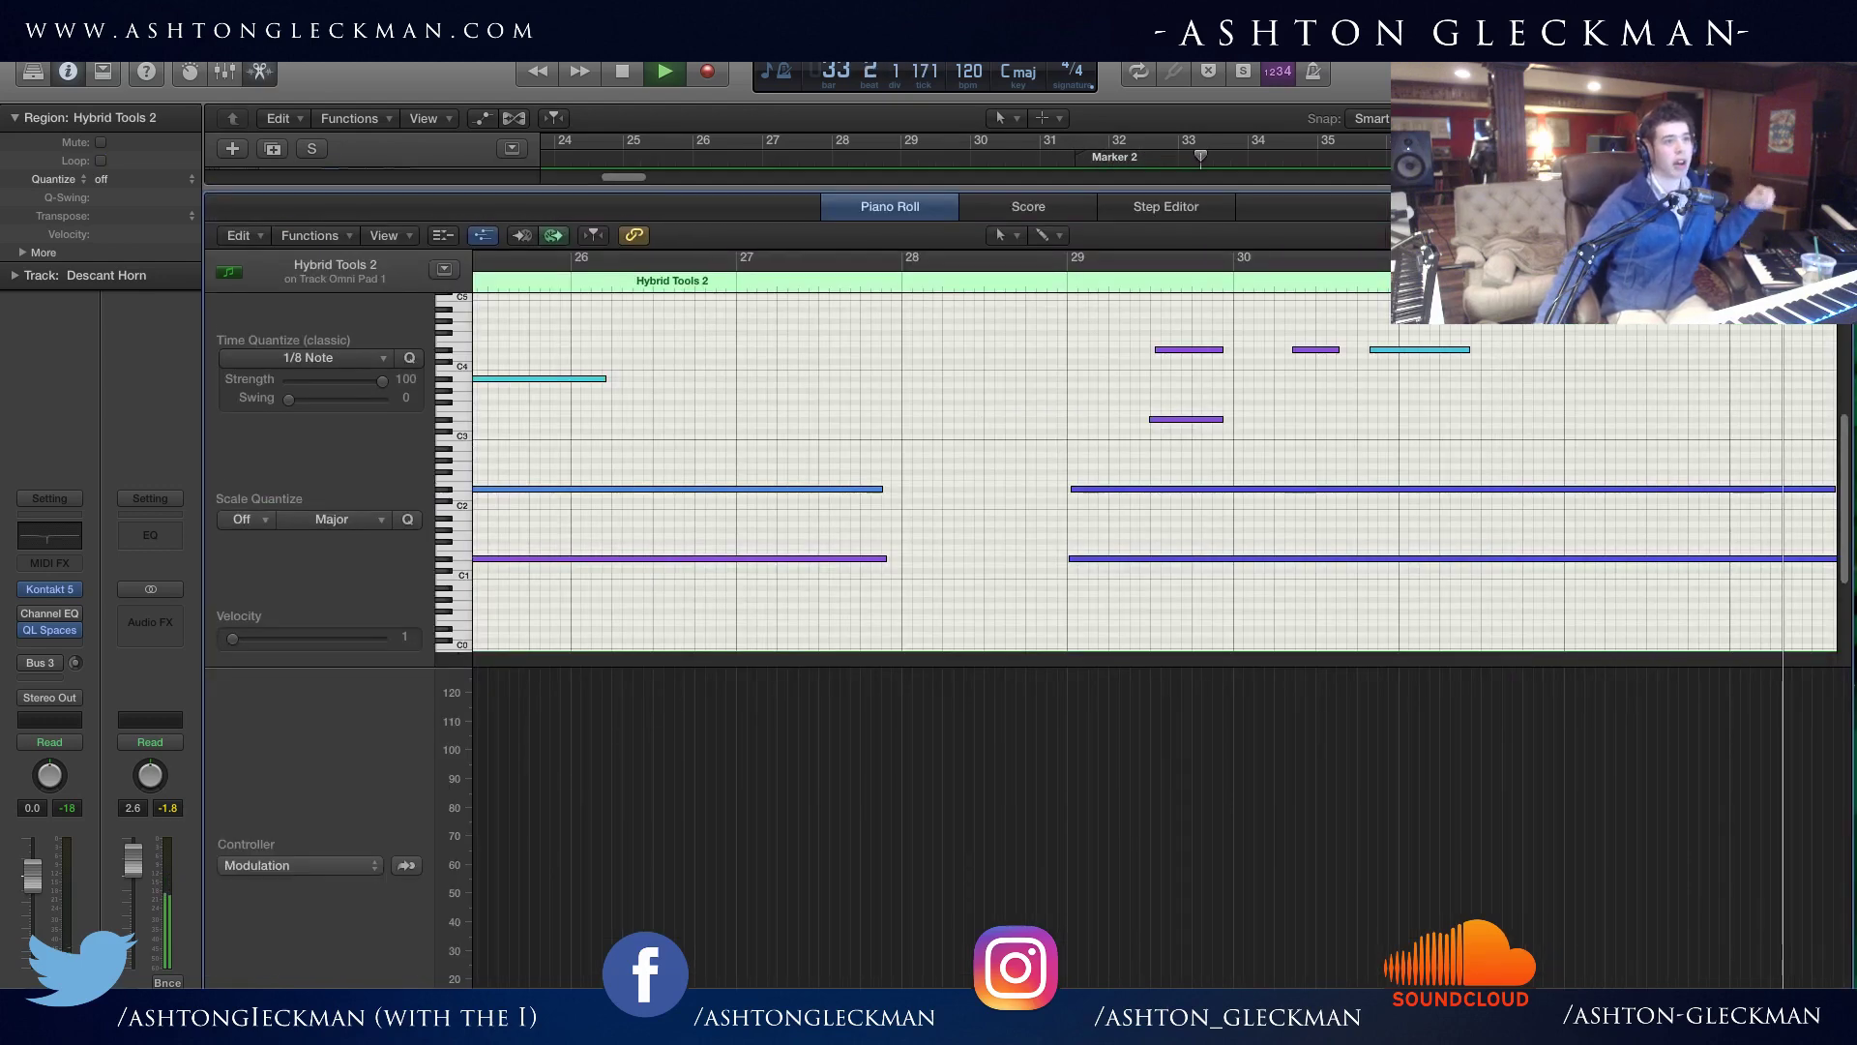
pyautogui.press('e')
# Follow the Strings Patch region's notes and modulation in the Piano Roll during playback, stop at about bar 54 and close the editor.
pyautogui.scroll(15, 1253, 798)
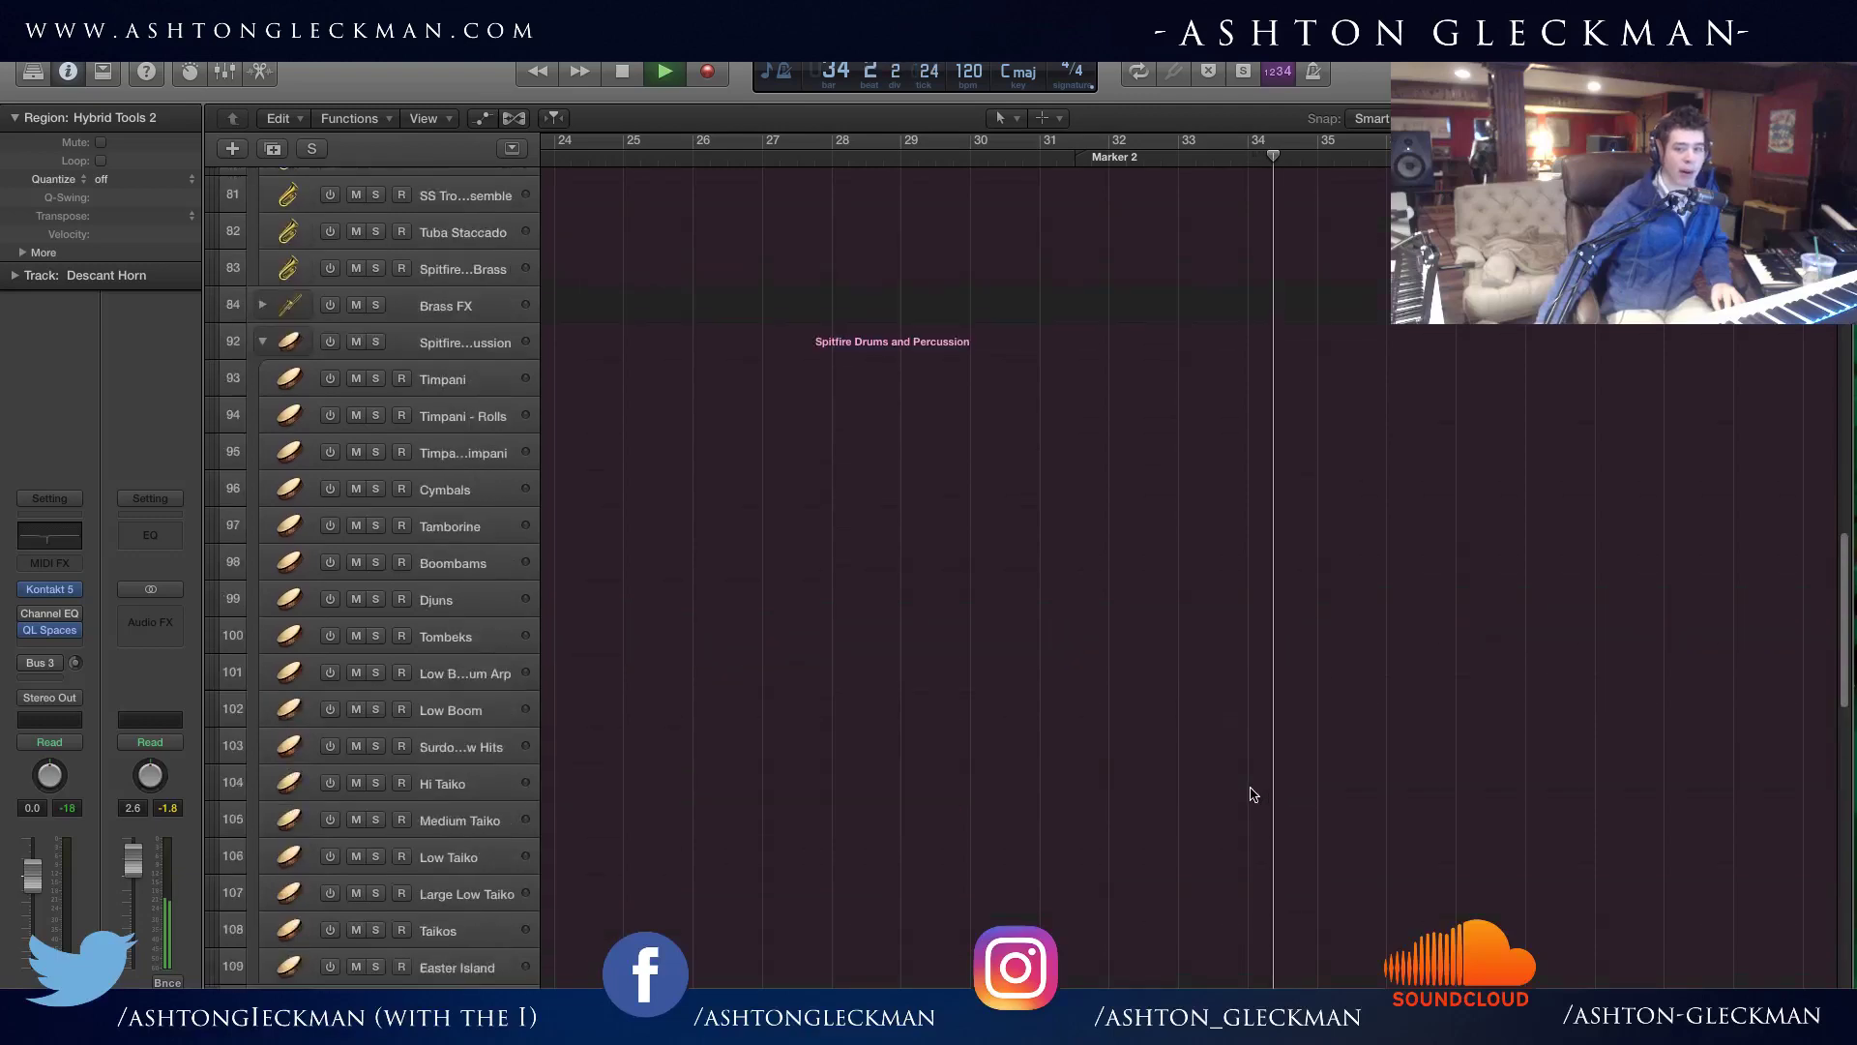
pyautogui.scroll(12, 1253, 783)
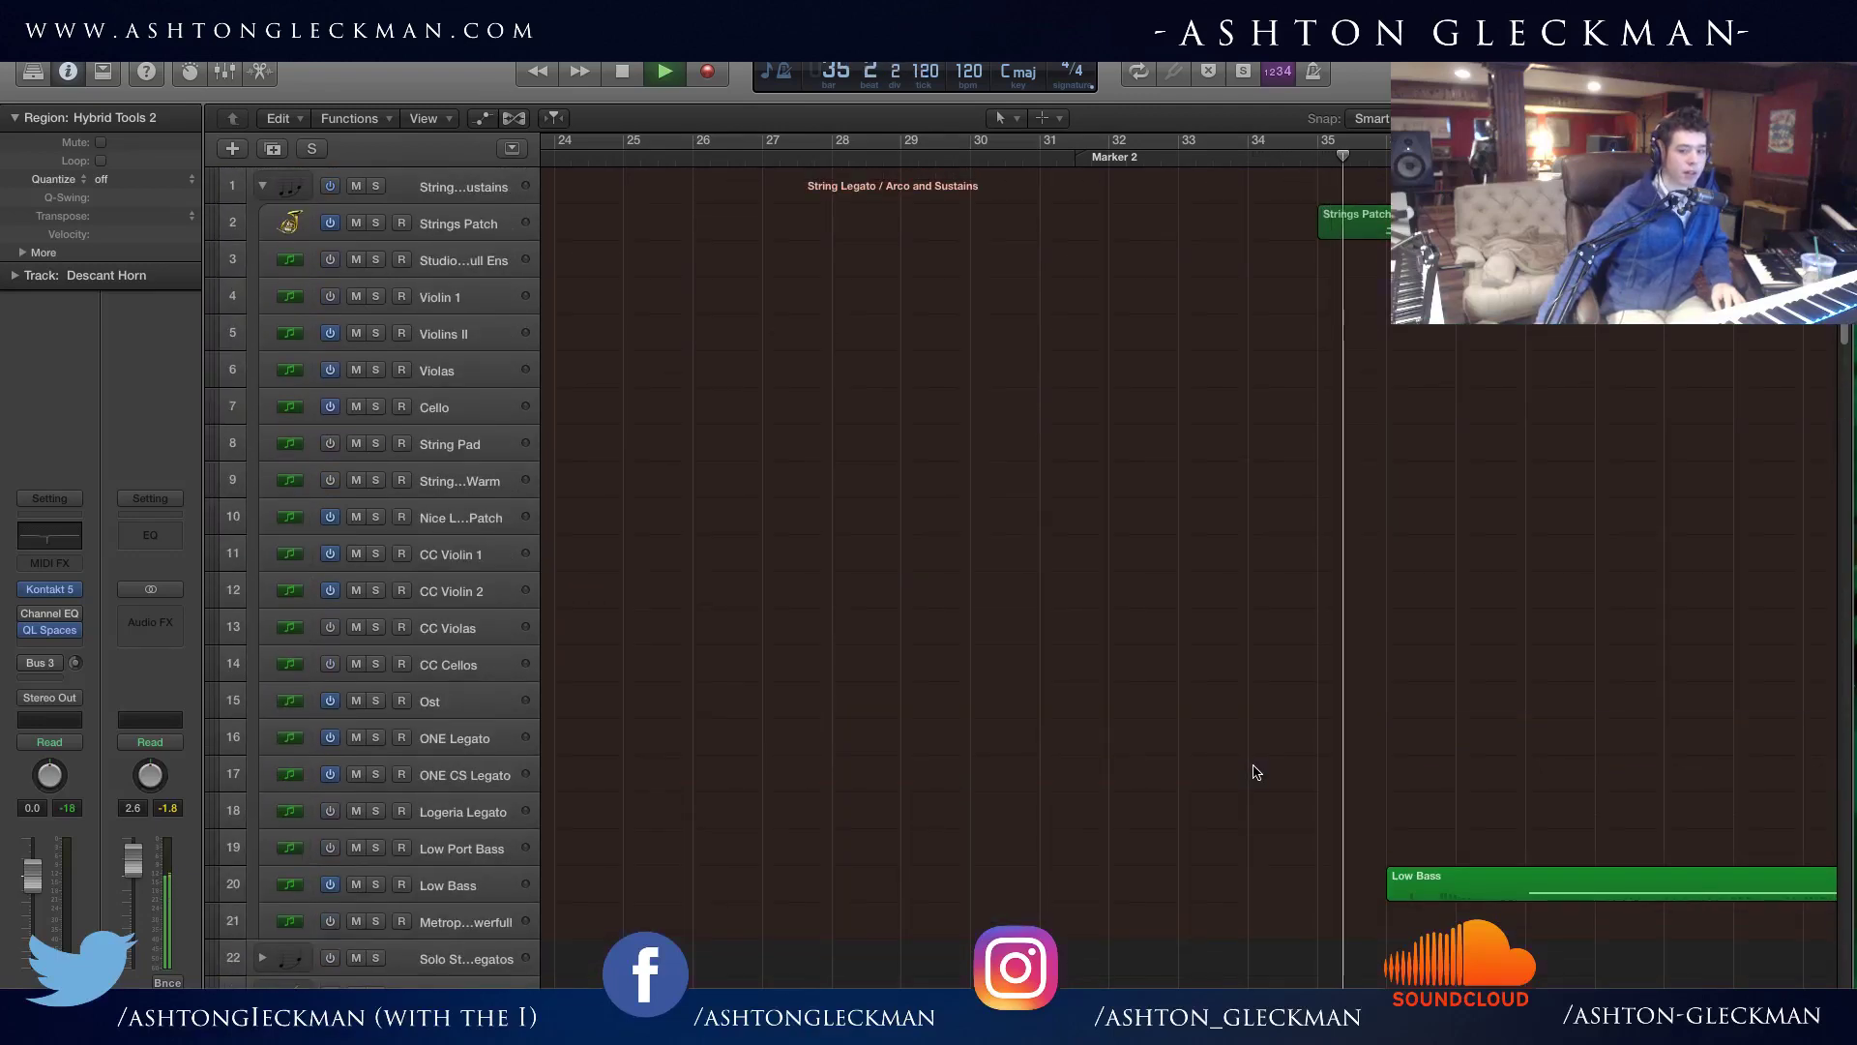
pyautogui.hscroll(10, 1403, 732)
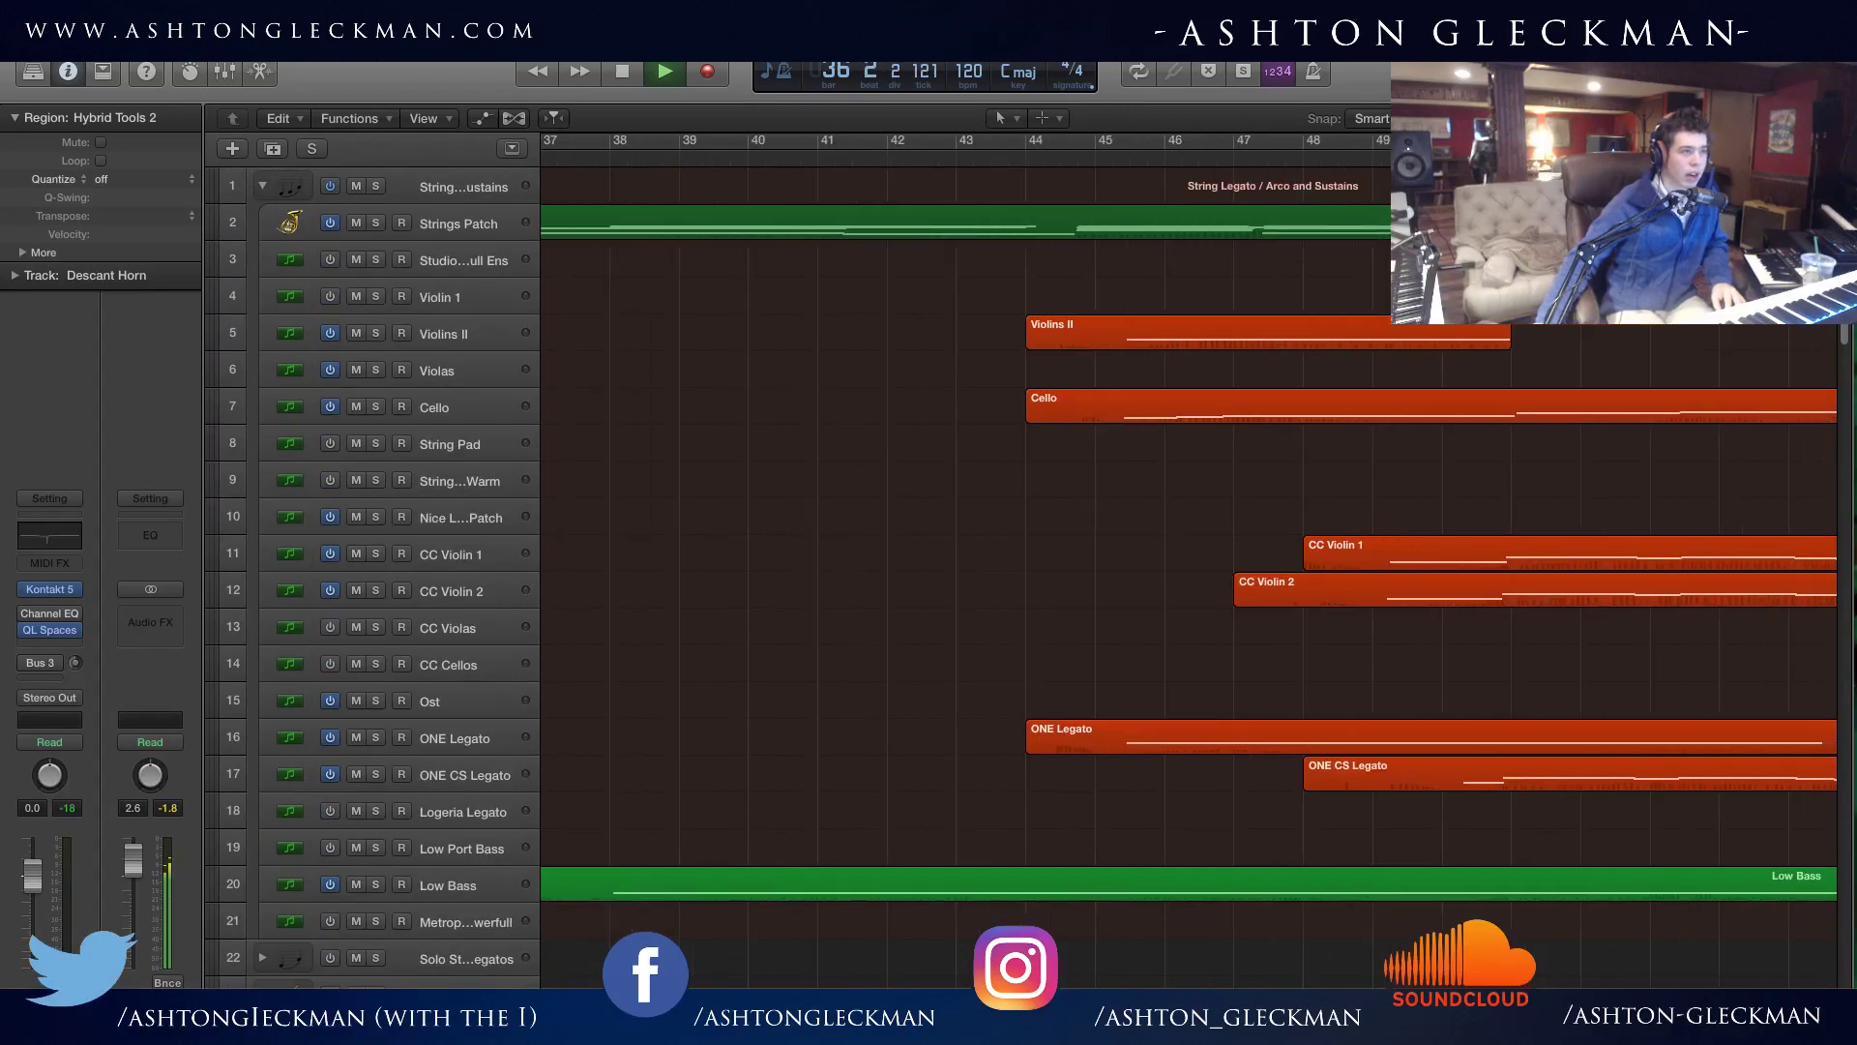
pyautogui.hscroll(-3, 725, 832)
pyautogui.doubleClick(878, 222)
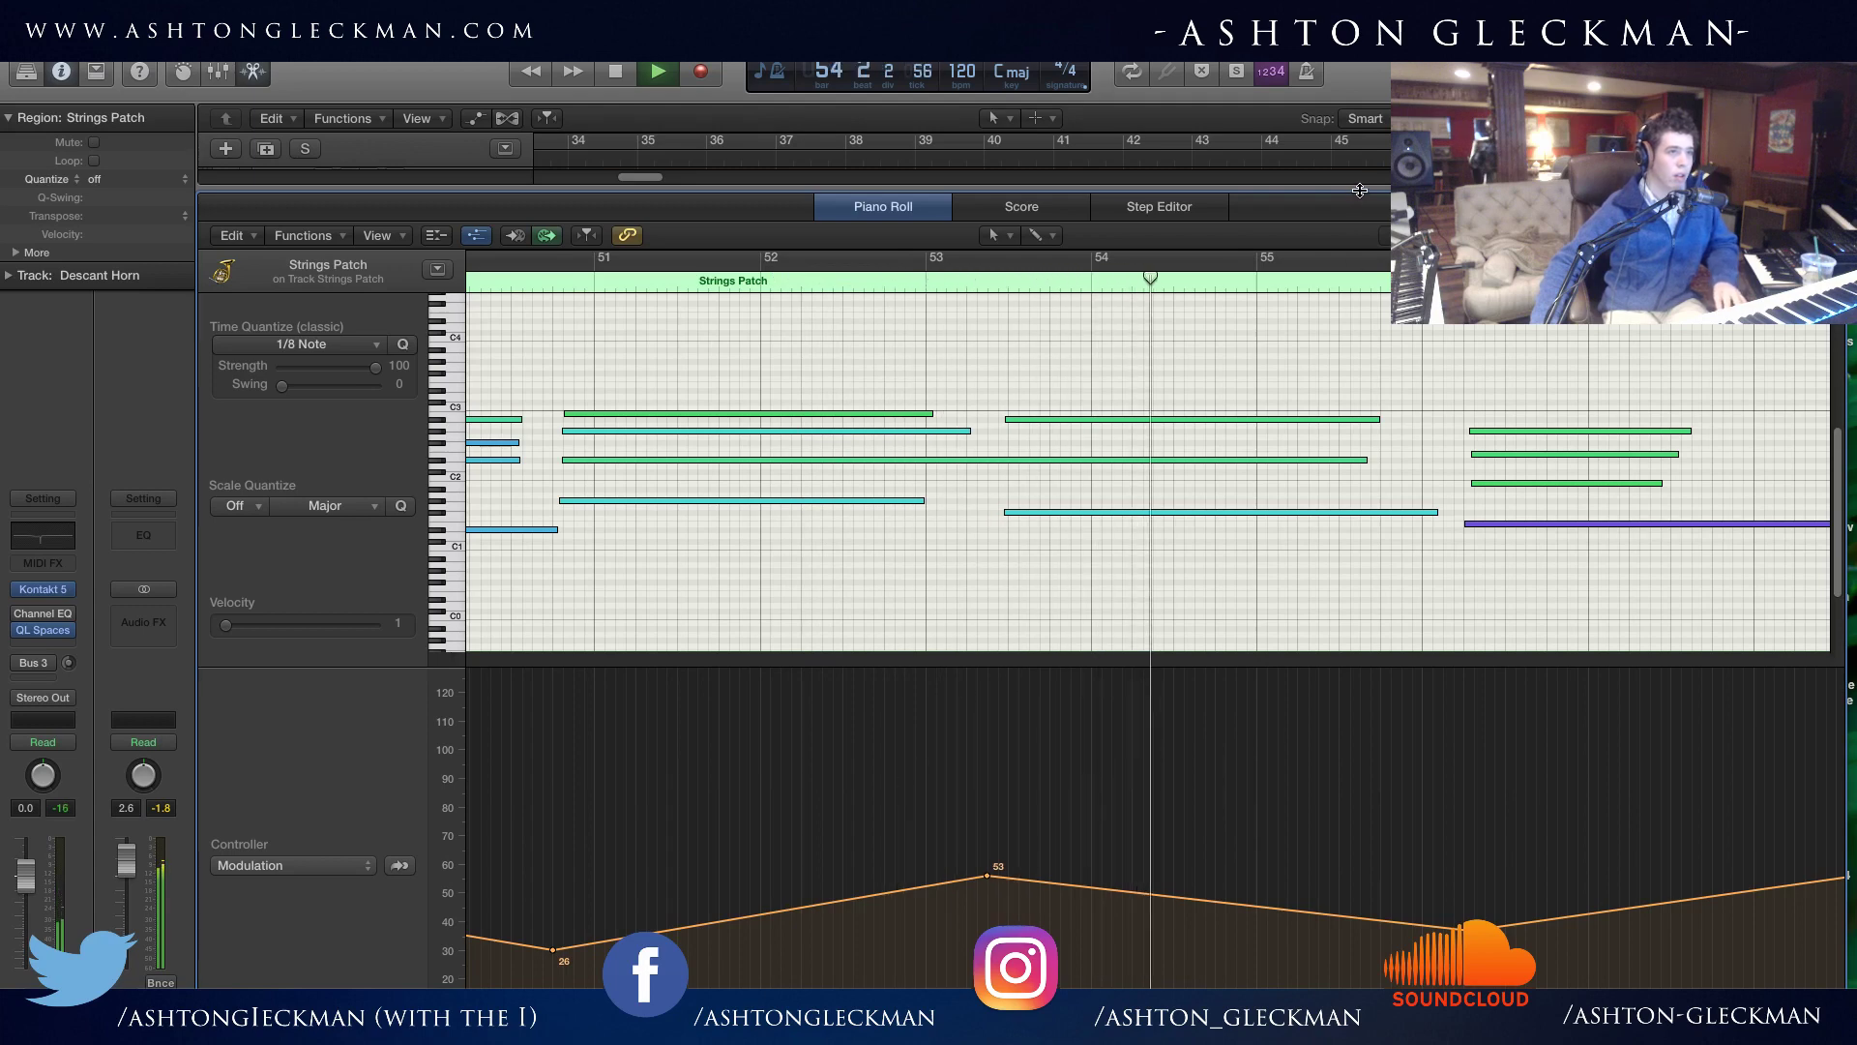
pyautogui.press('space')
pyautogui.press('p')
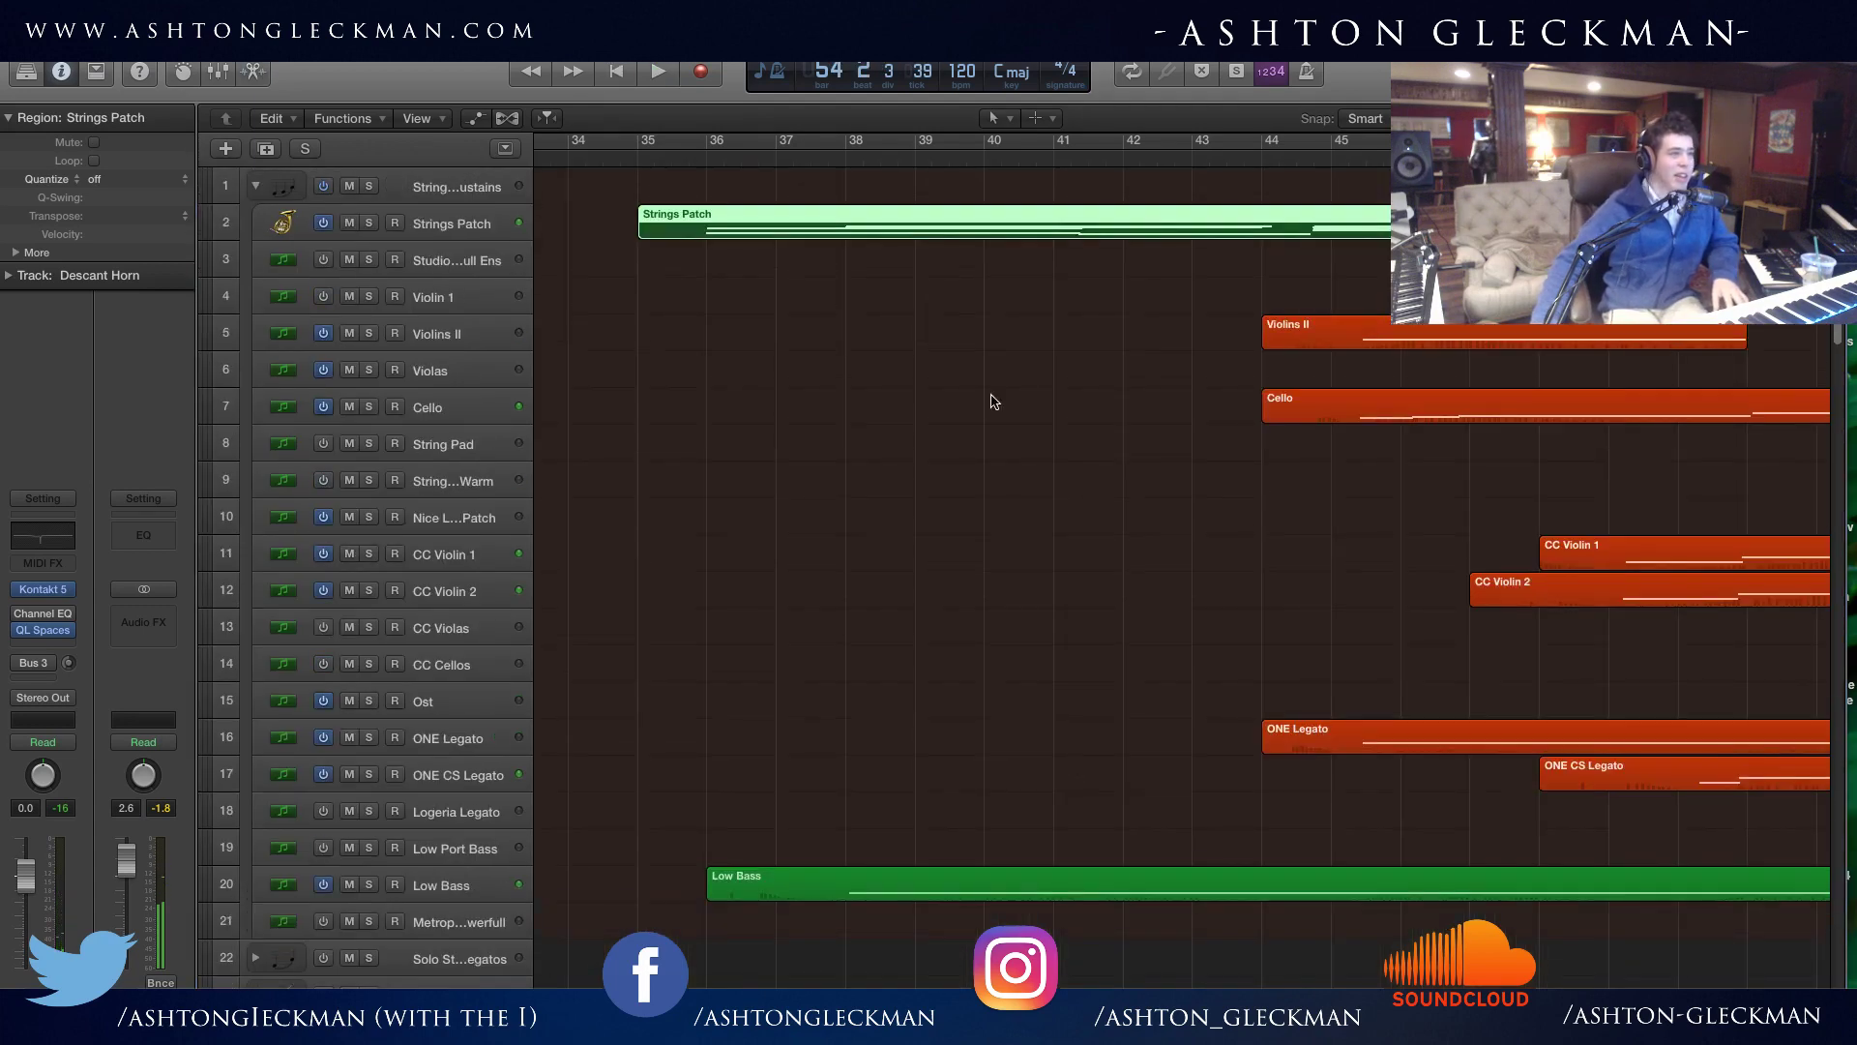
# Clear the region selection and examine the brass and percussion tracks with the playhead at bar 36.
pyautogui.click(830, 199)
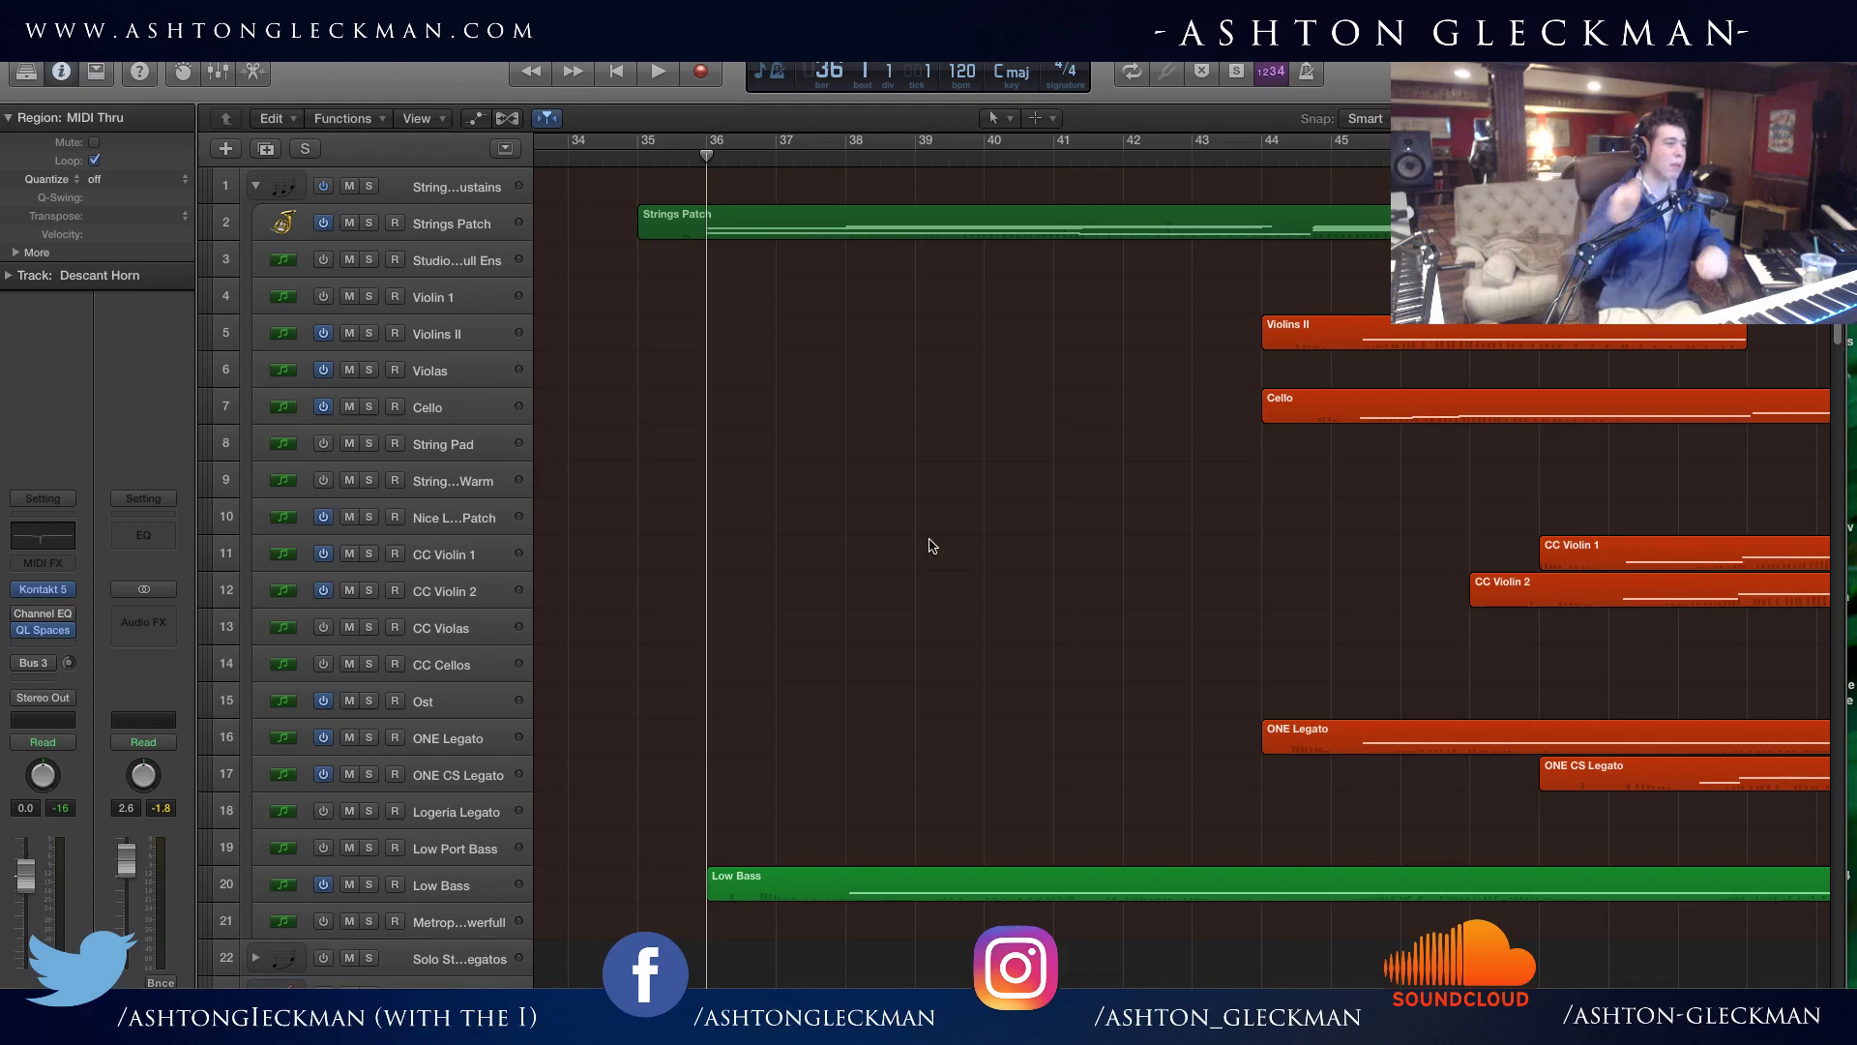
pyautogui.scroll(-20, 937, 592)
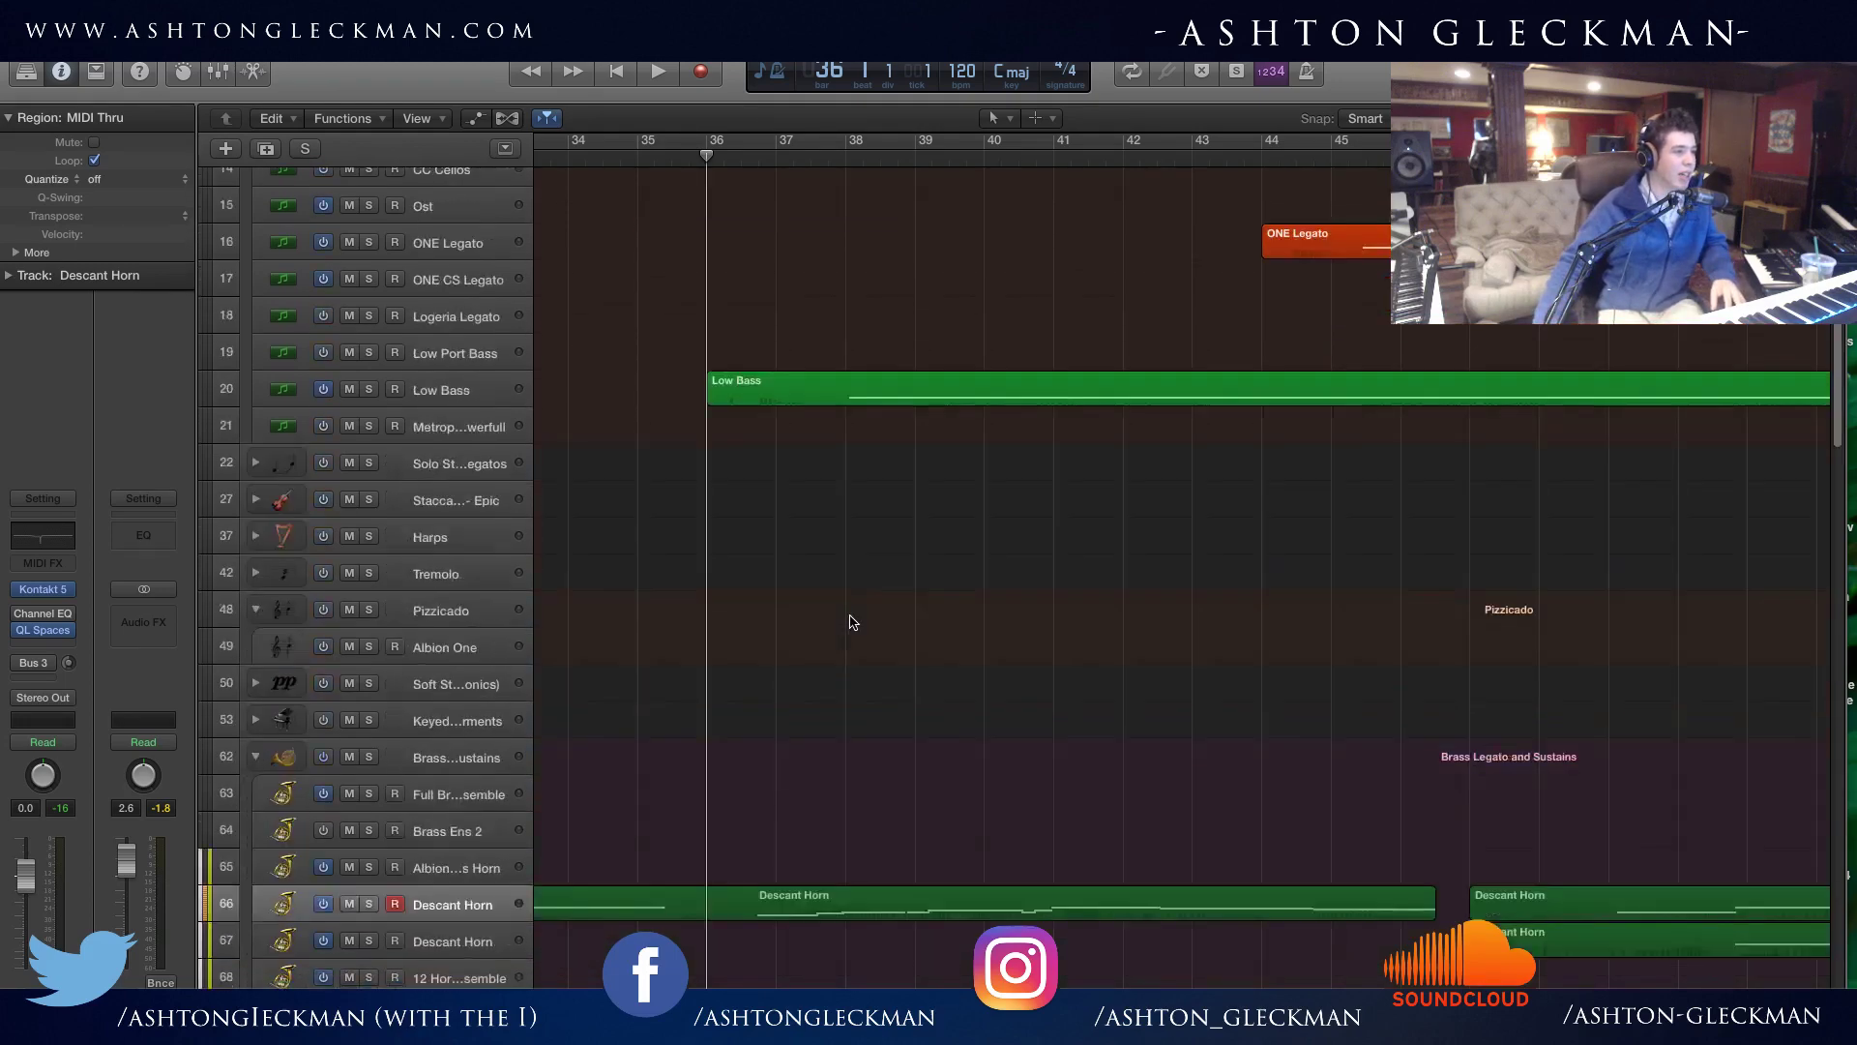
pyautogui.scroll(-5, 846, 626)
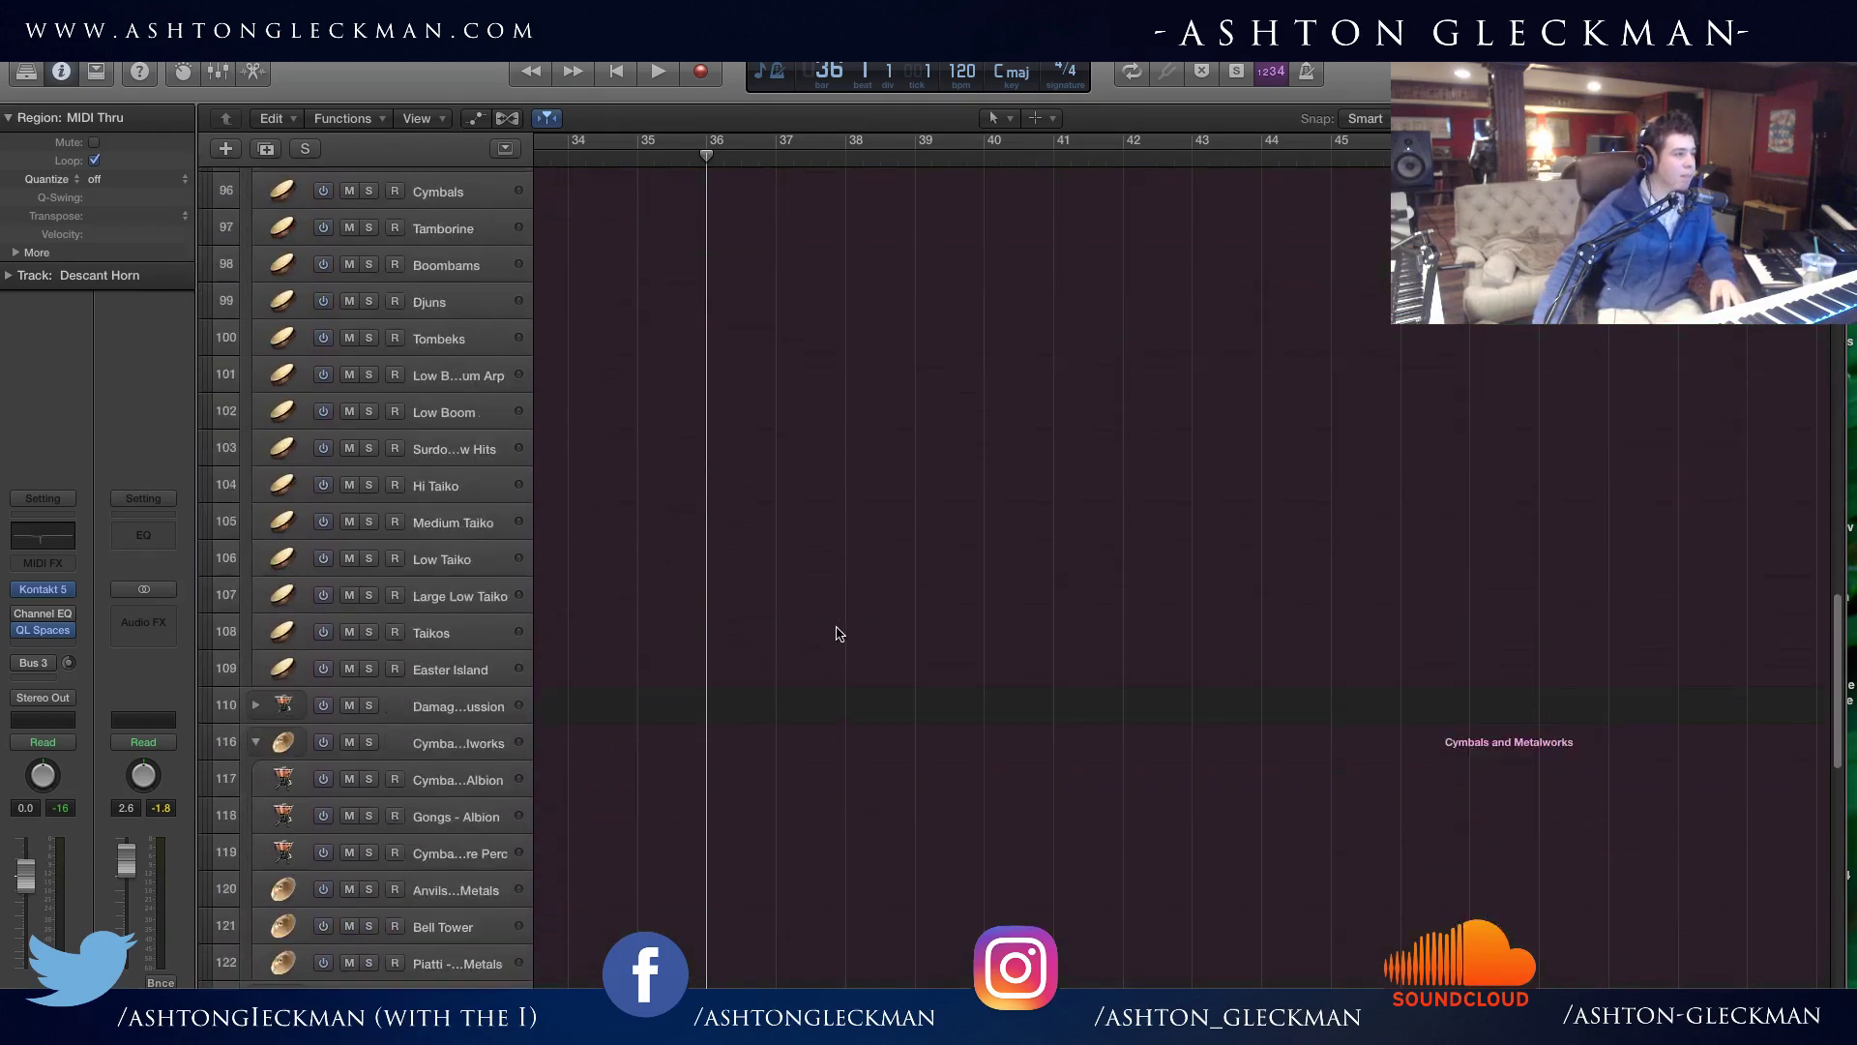
pyautogui.rightClick(739, 572)
pyautogui.click(758, 572)
pyautogui.rightClick(760, 570)
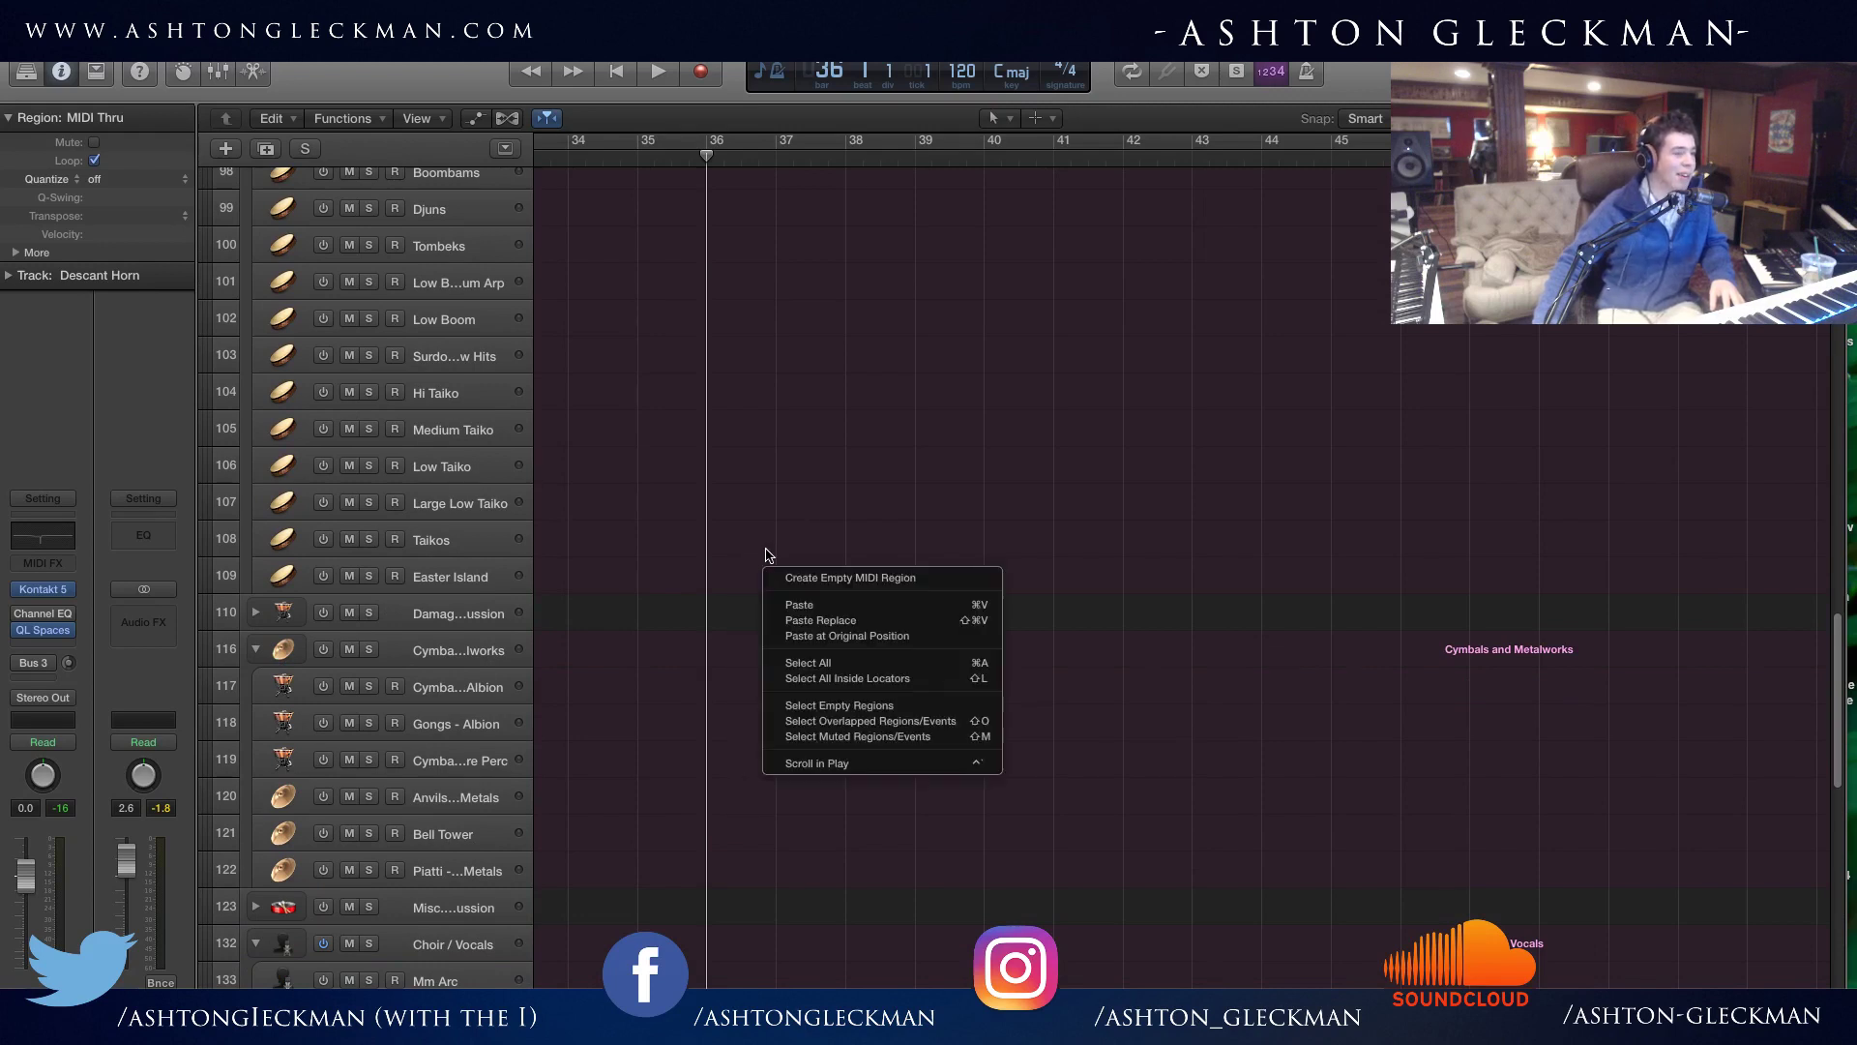
pyautogui.click(763, 570)
pyautogui.rightClick(759, 570)
pyautogui.click(787, 592)
# Return to the string tracks and place the playhead at bar 35 beat 2, just inside the Strings Patch region.
pyautogui.scroll(8, 788, 595)
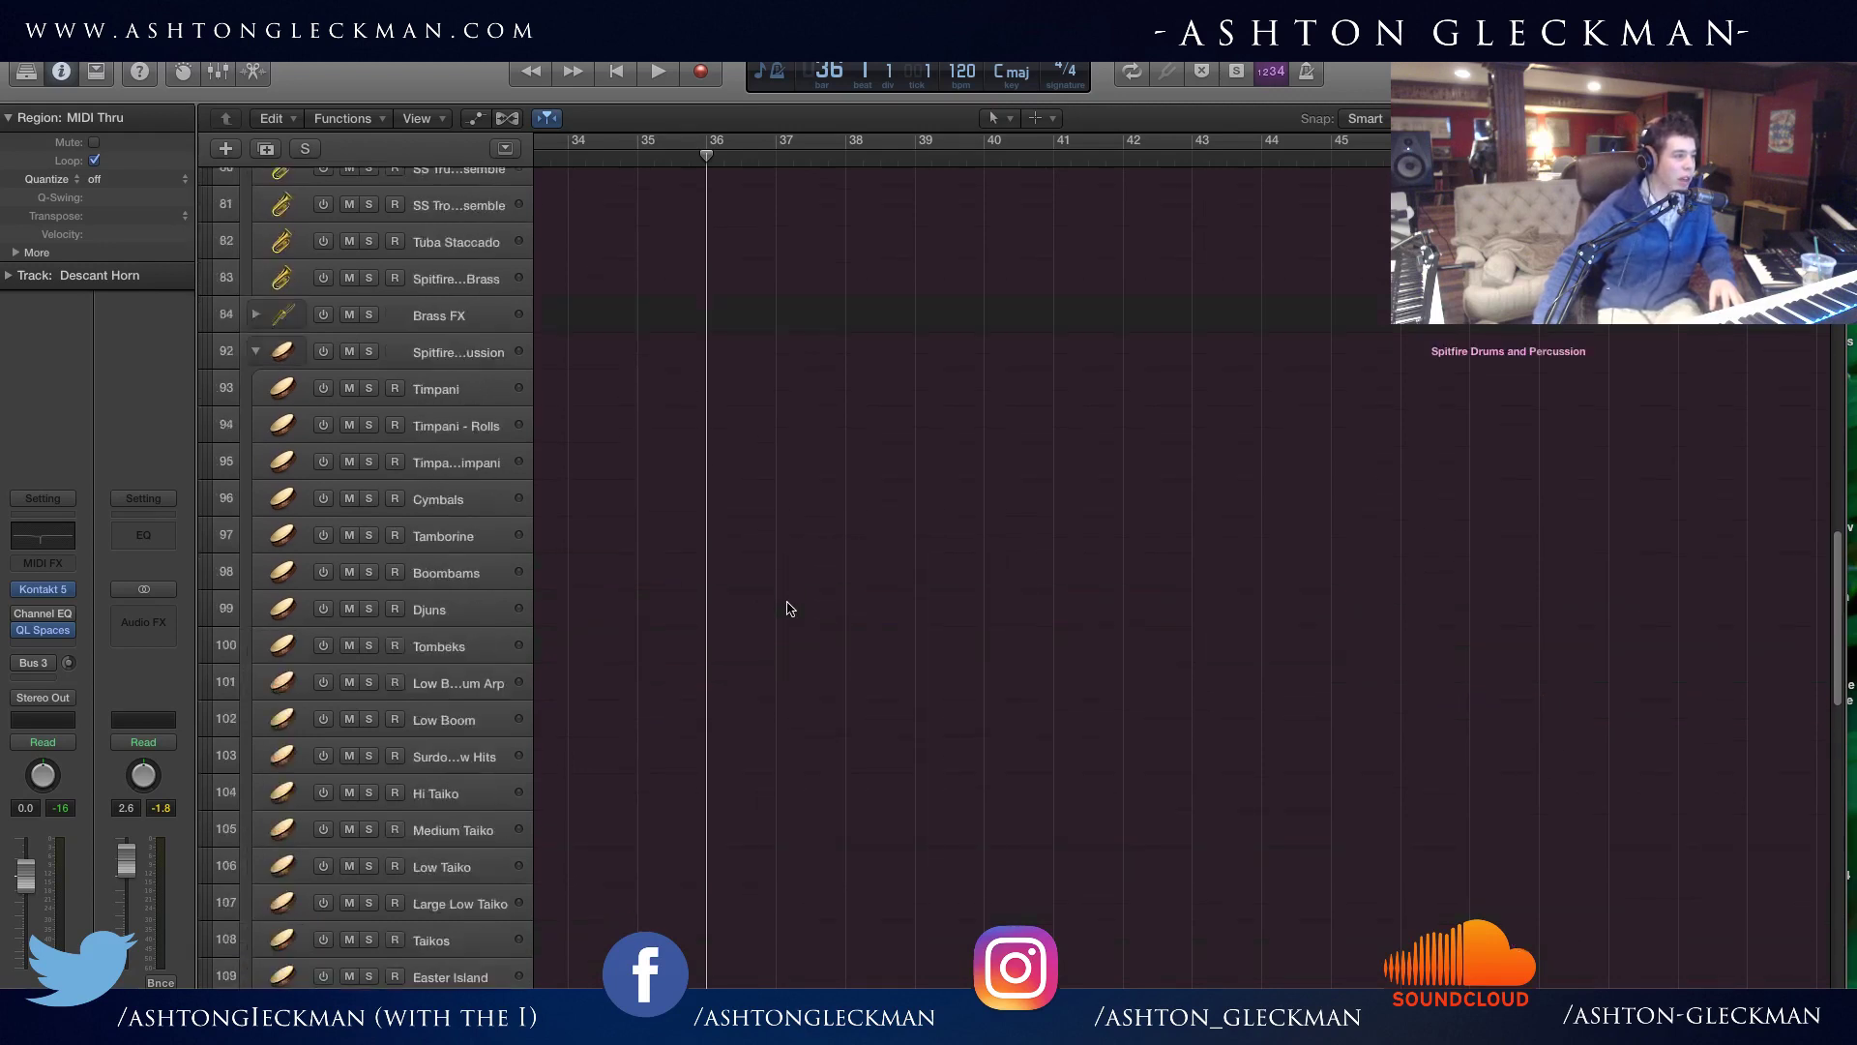
pyautogui.scroll(5, 789, 608)
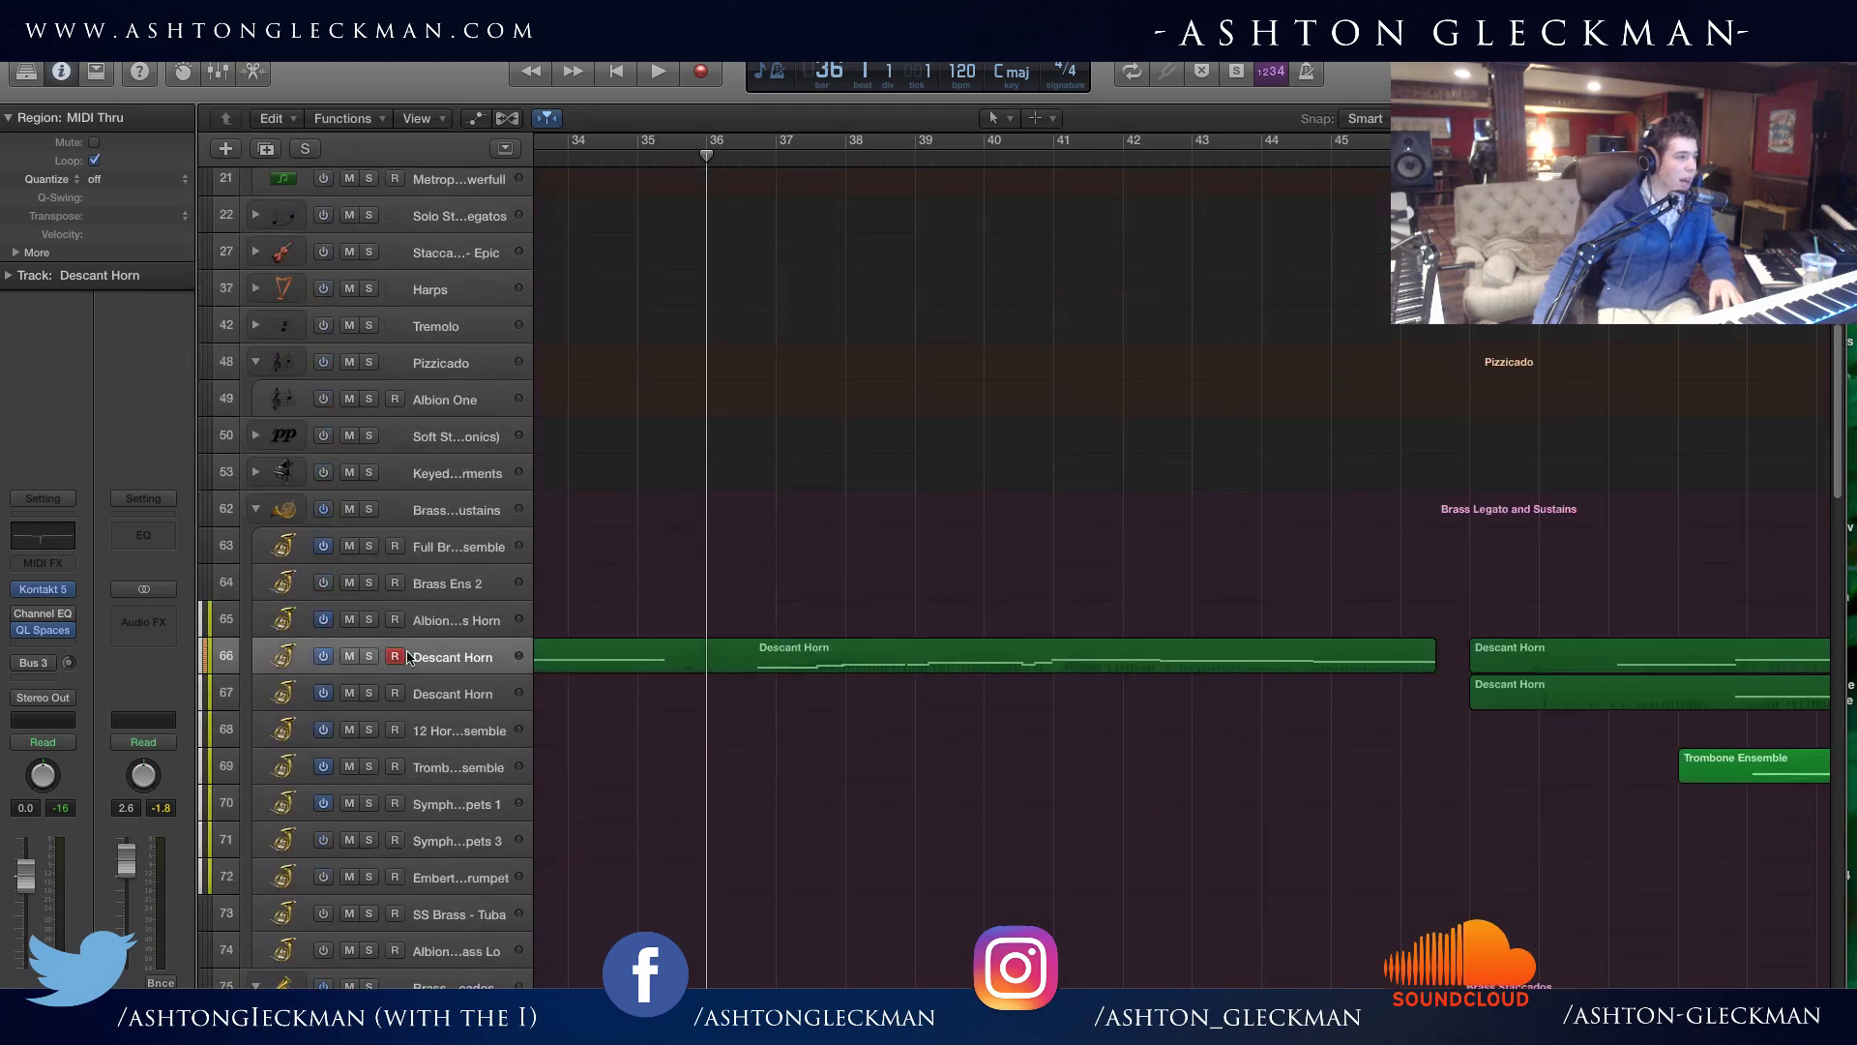
pyautogui.scroll(3, 1166, 729)
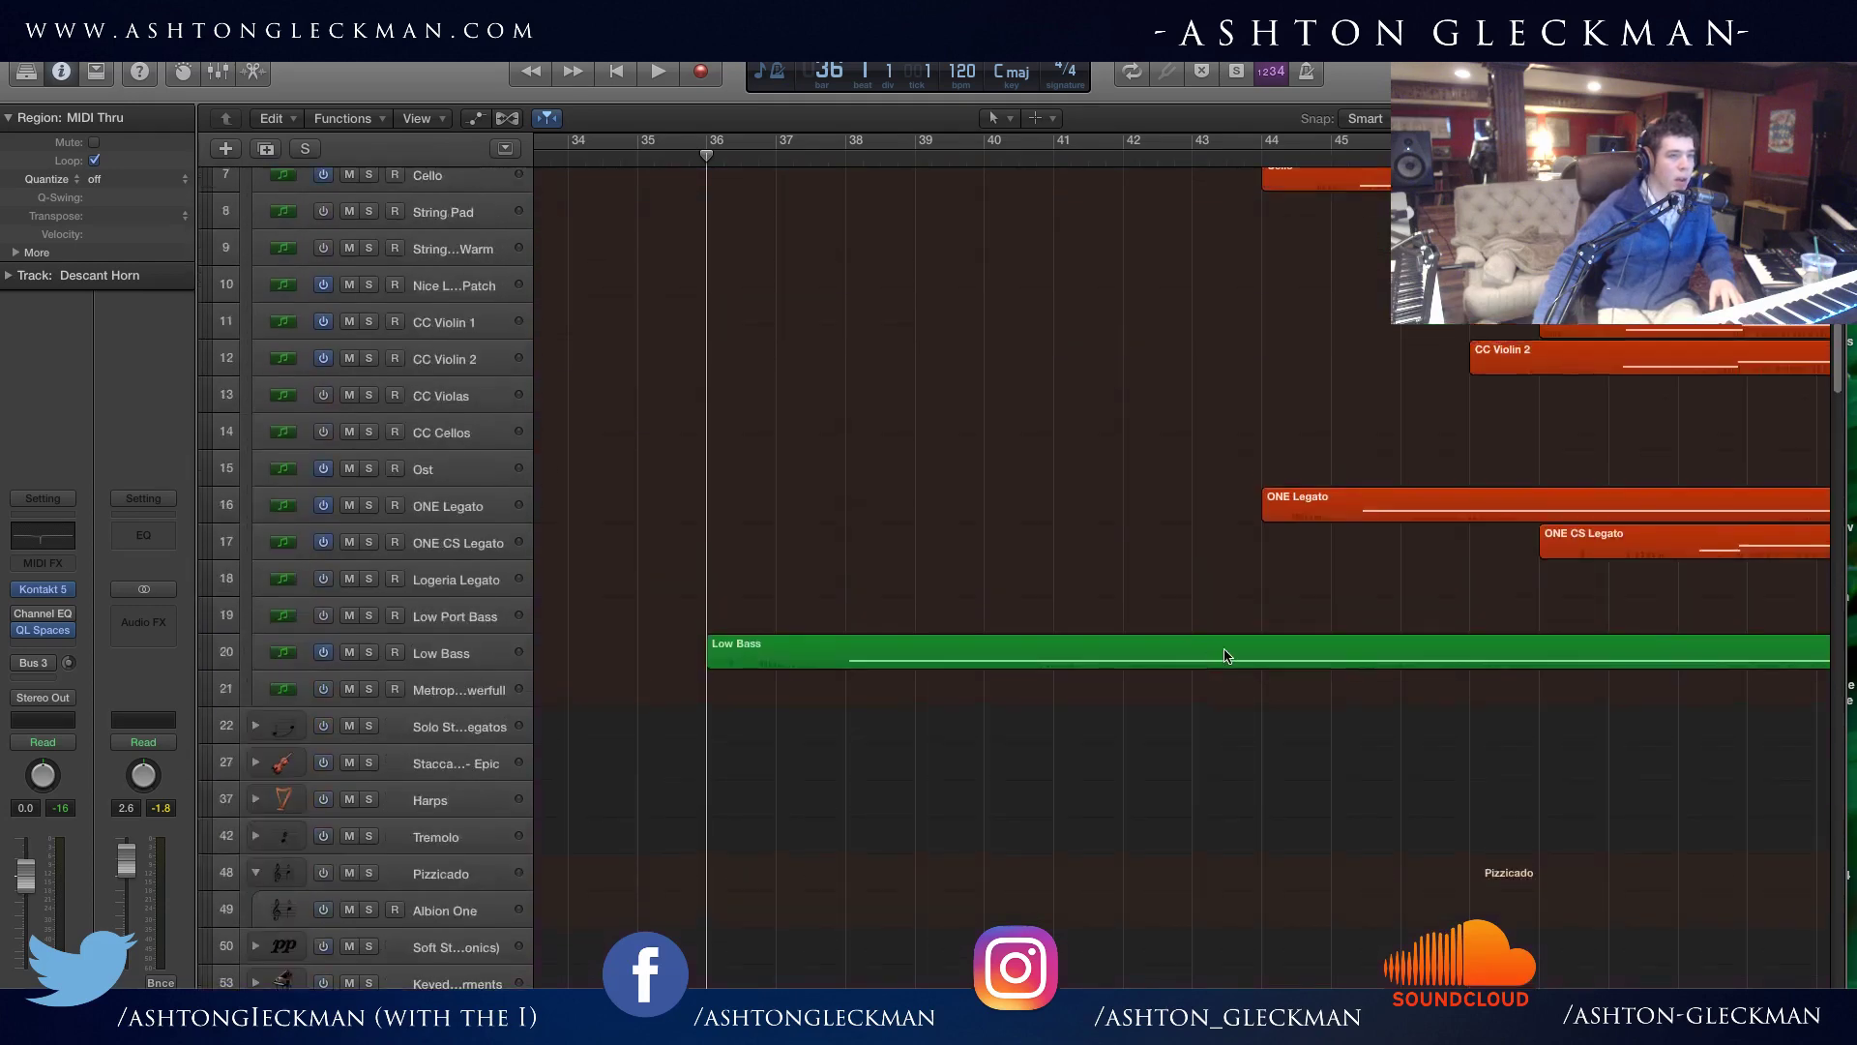
pyautogui.click(655, 157)
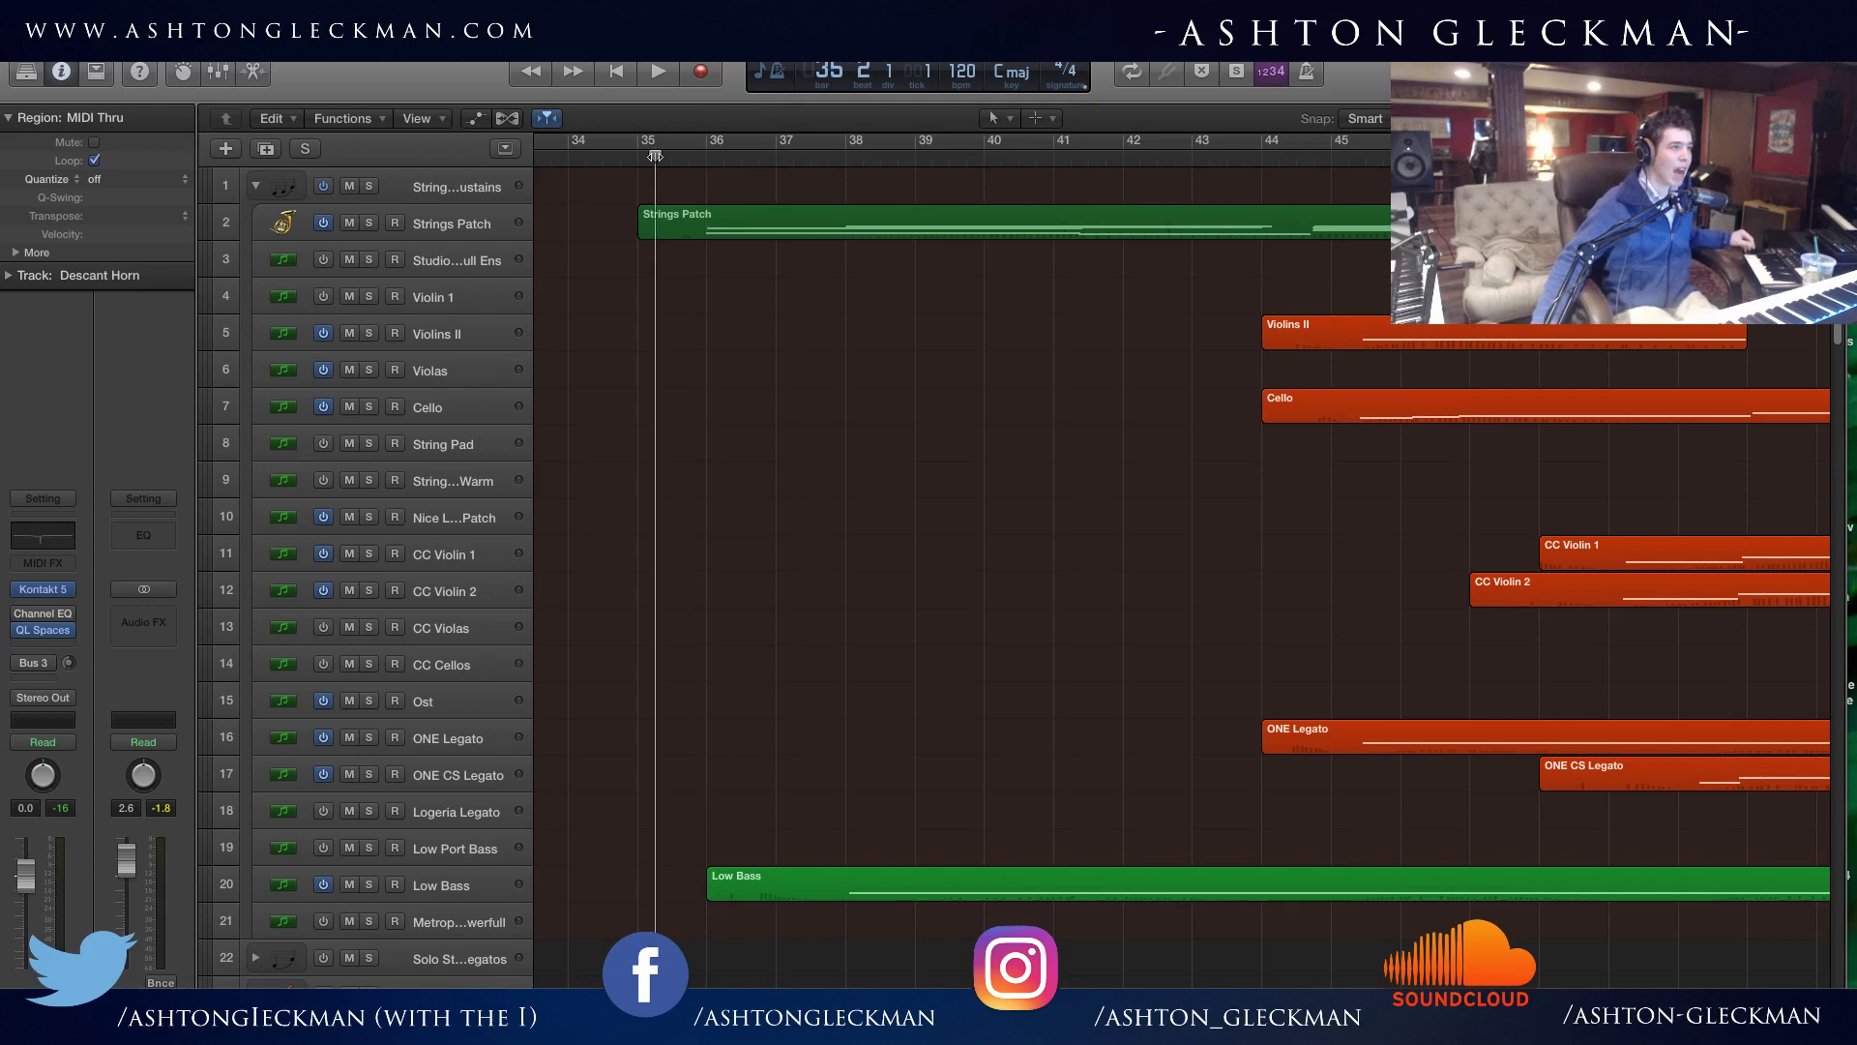
# Audition the Studio Strings Full Ens track and the Strings Patch track, with the playhead at bar 34 beat 3 and no region selected.
pyautogui.click(484, 263)
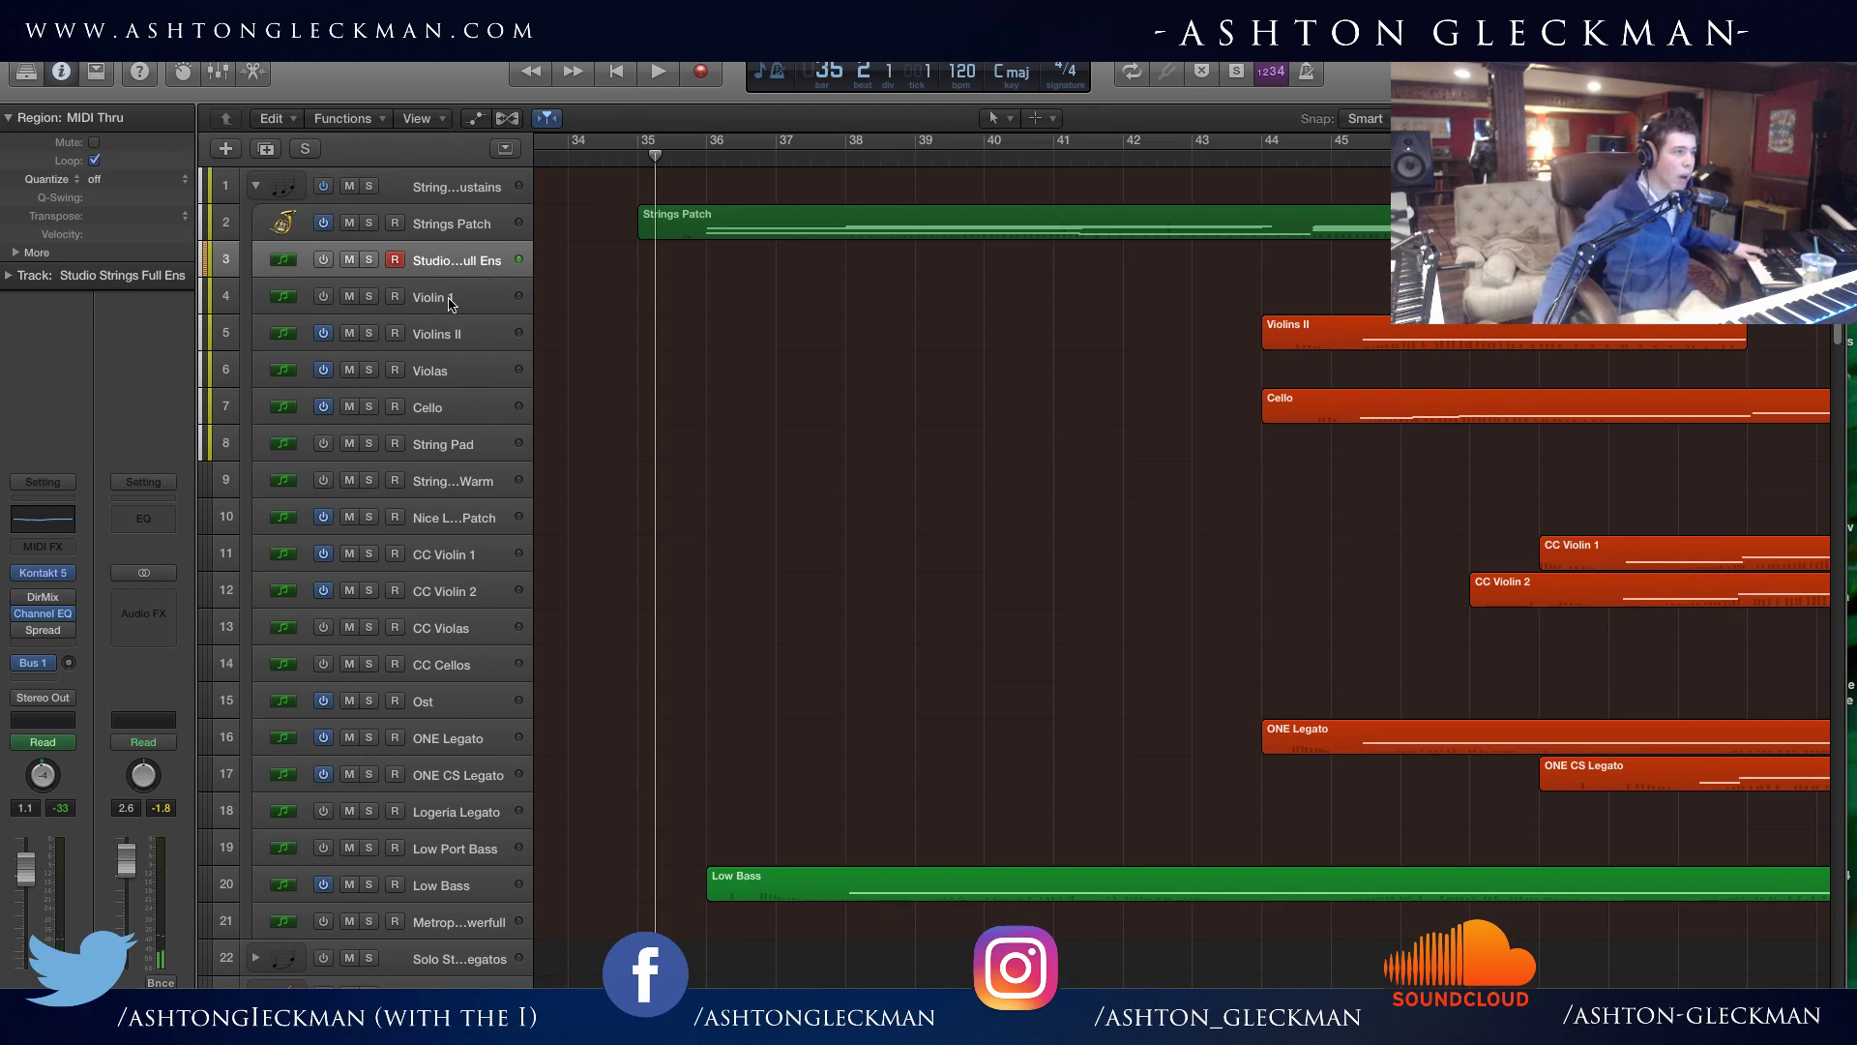
pyautogui.click(456, 226)
pyautogui.click(602, 156)
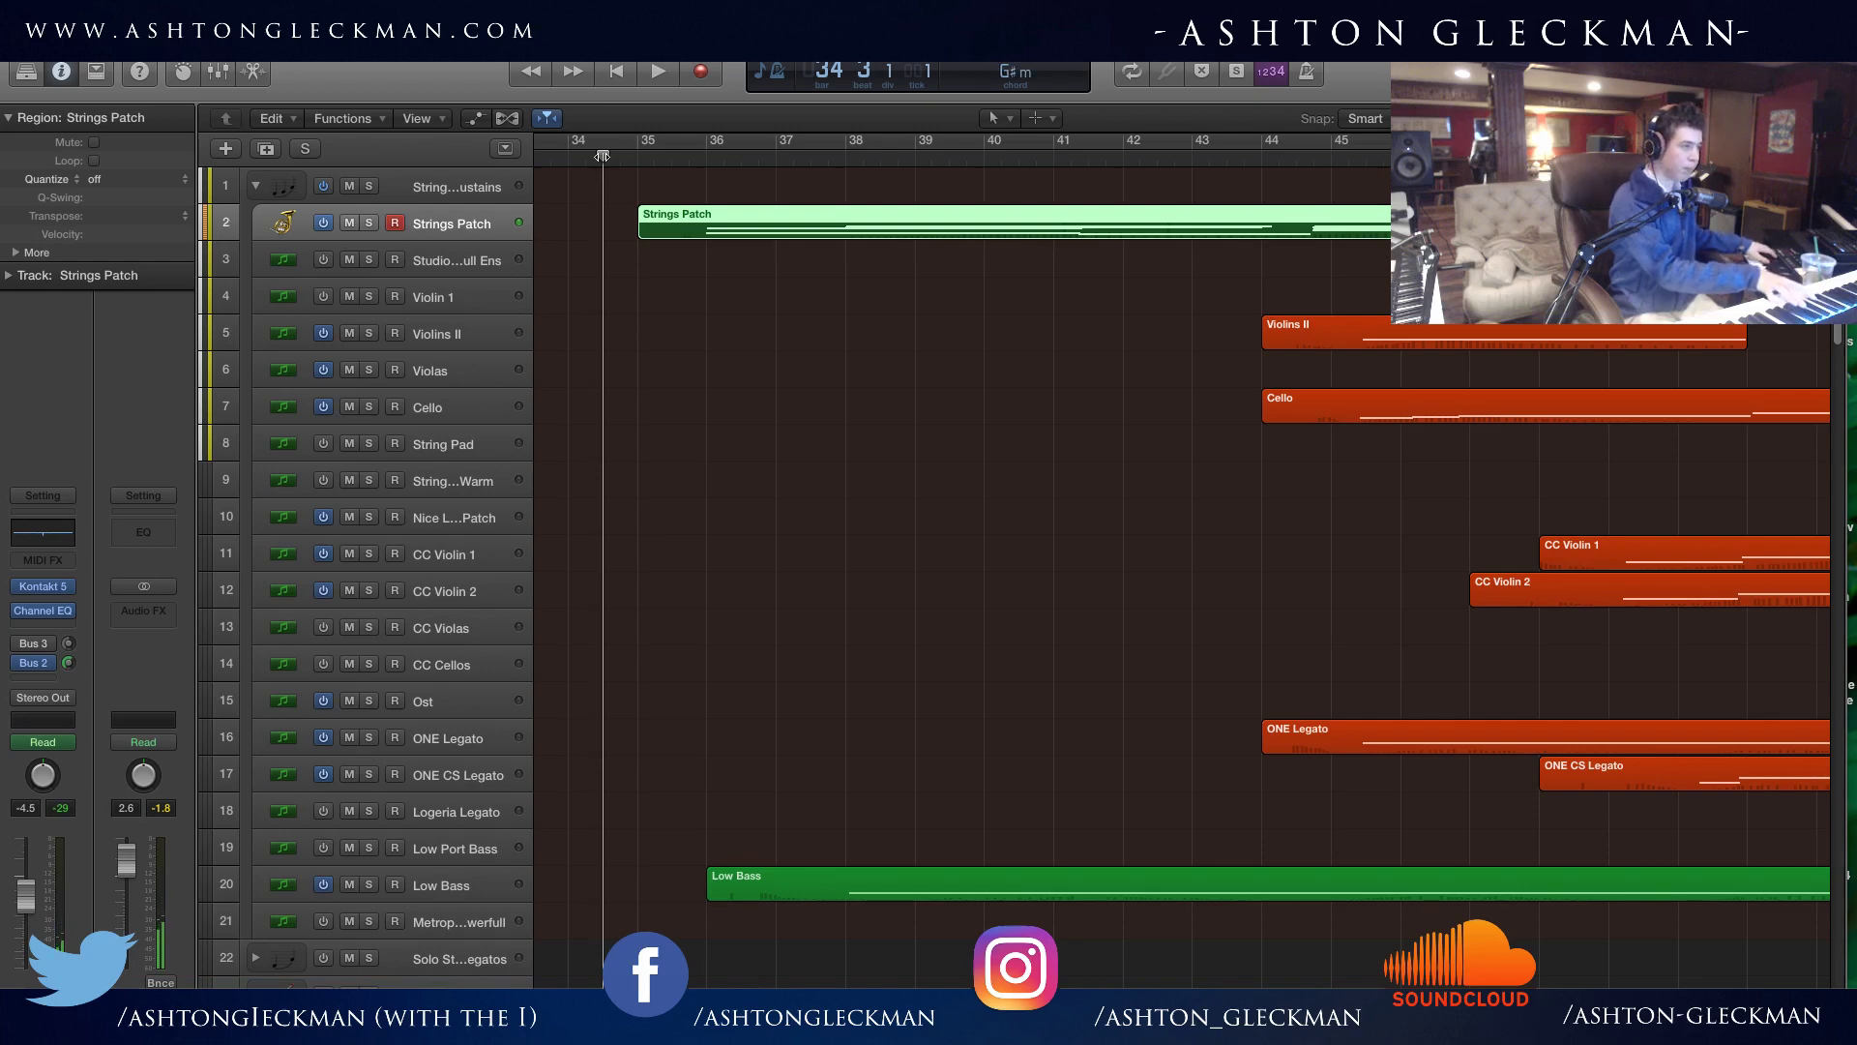
pyautogui.click(602, 597)
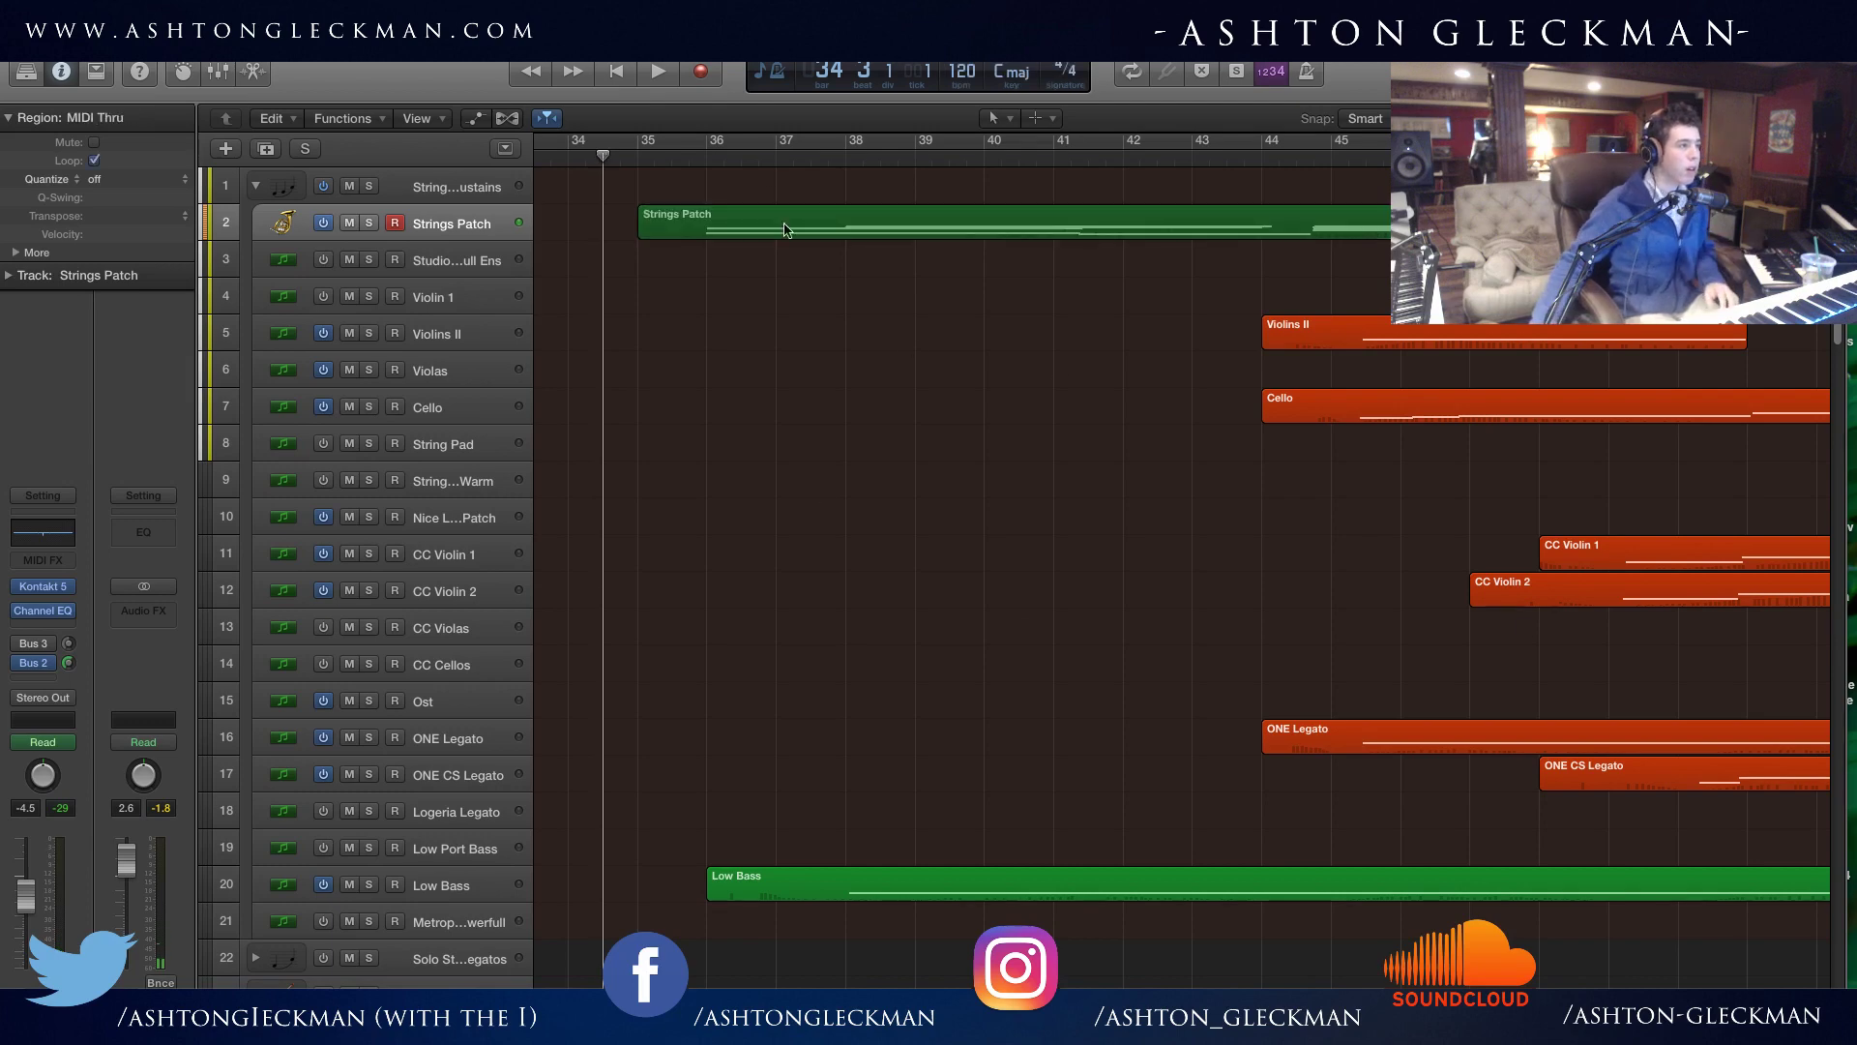
# Play the cue from bar 35 and follow the guitar and synth tracks through bar 38.
pyautogui.click(645, 164)
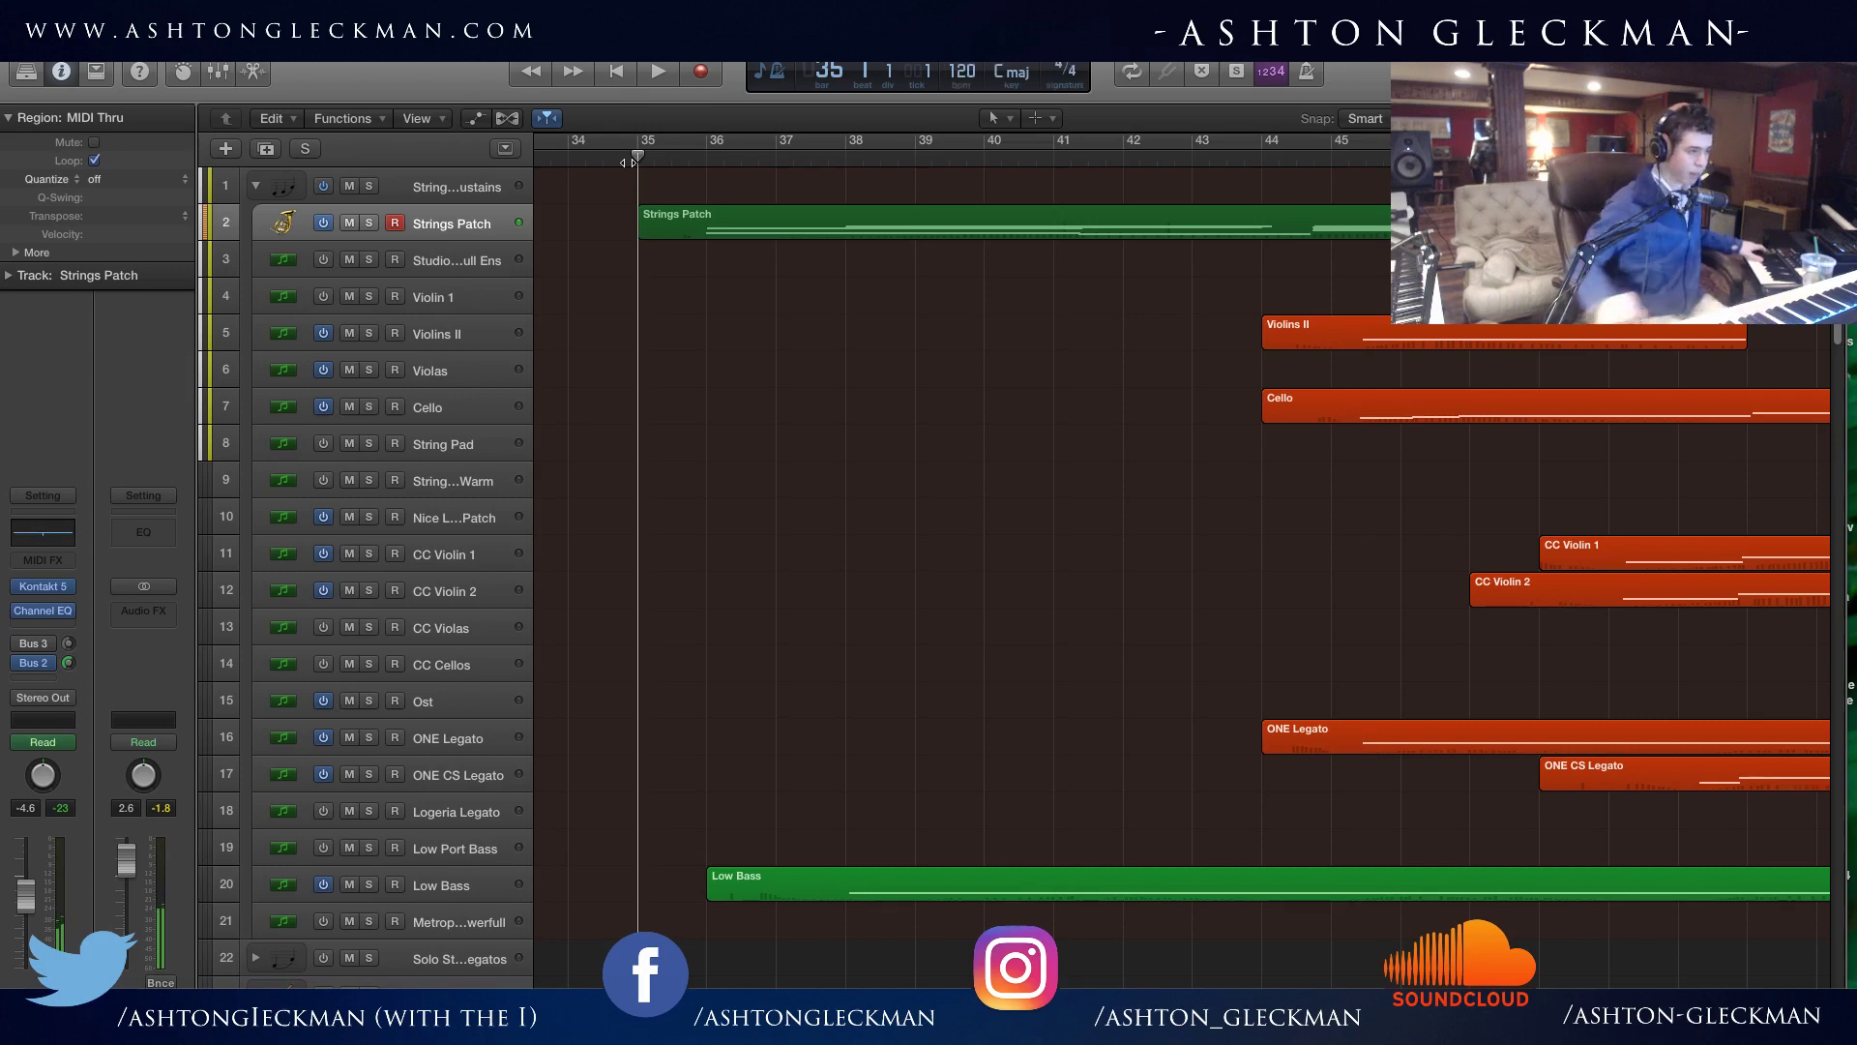
pyautogui.scroll(-20, 622, 803)
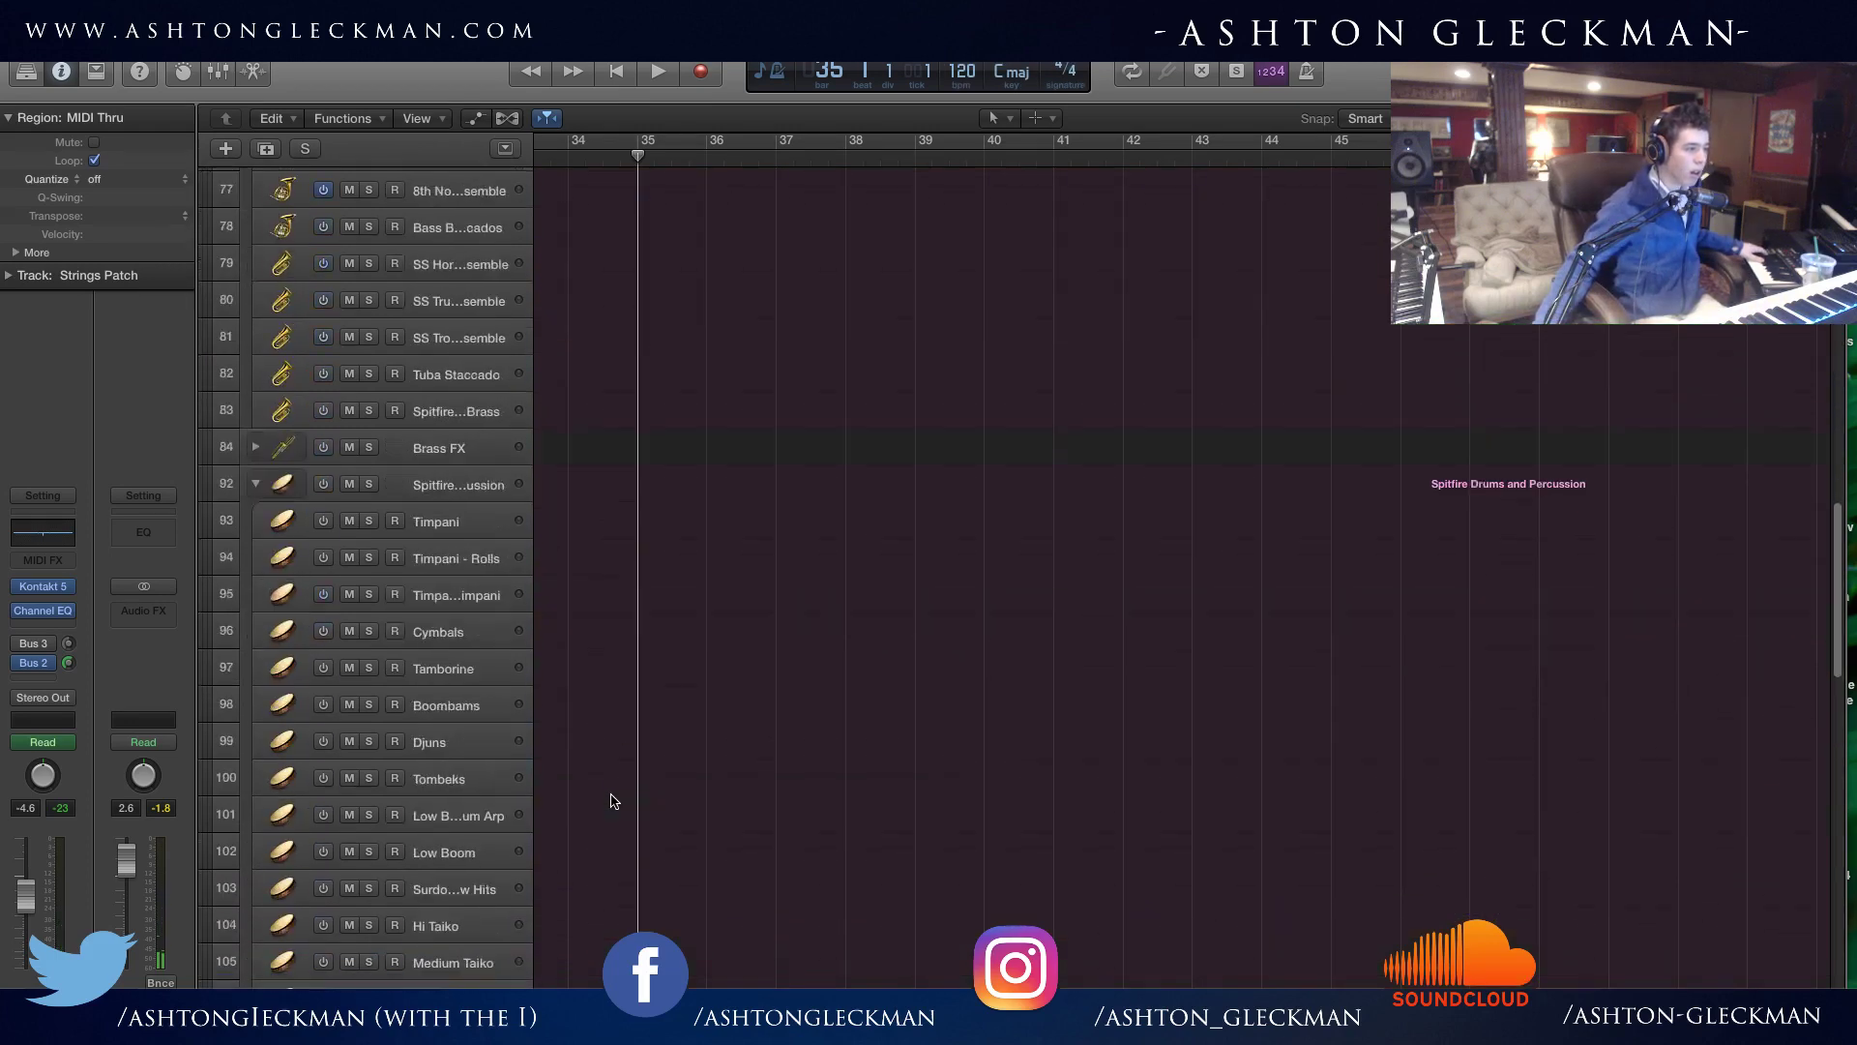
pyautogui.scroll(-10, 622, 813)
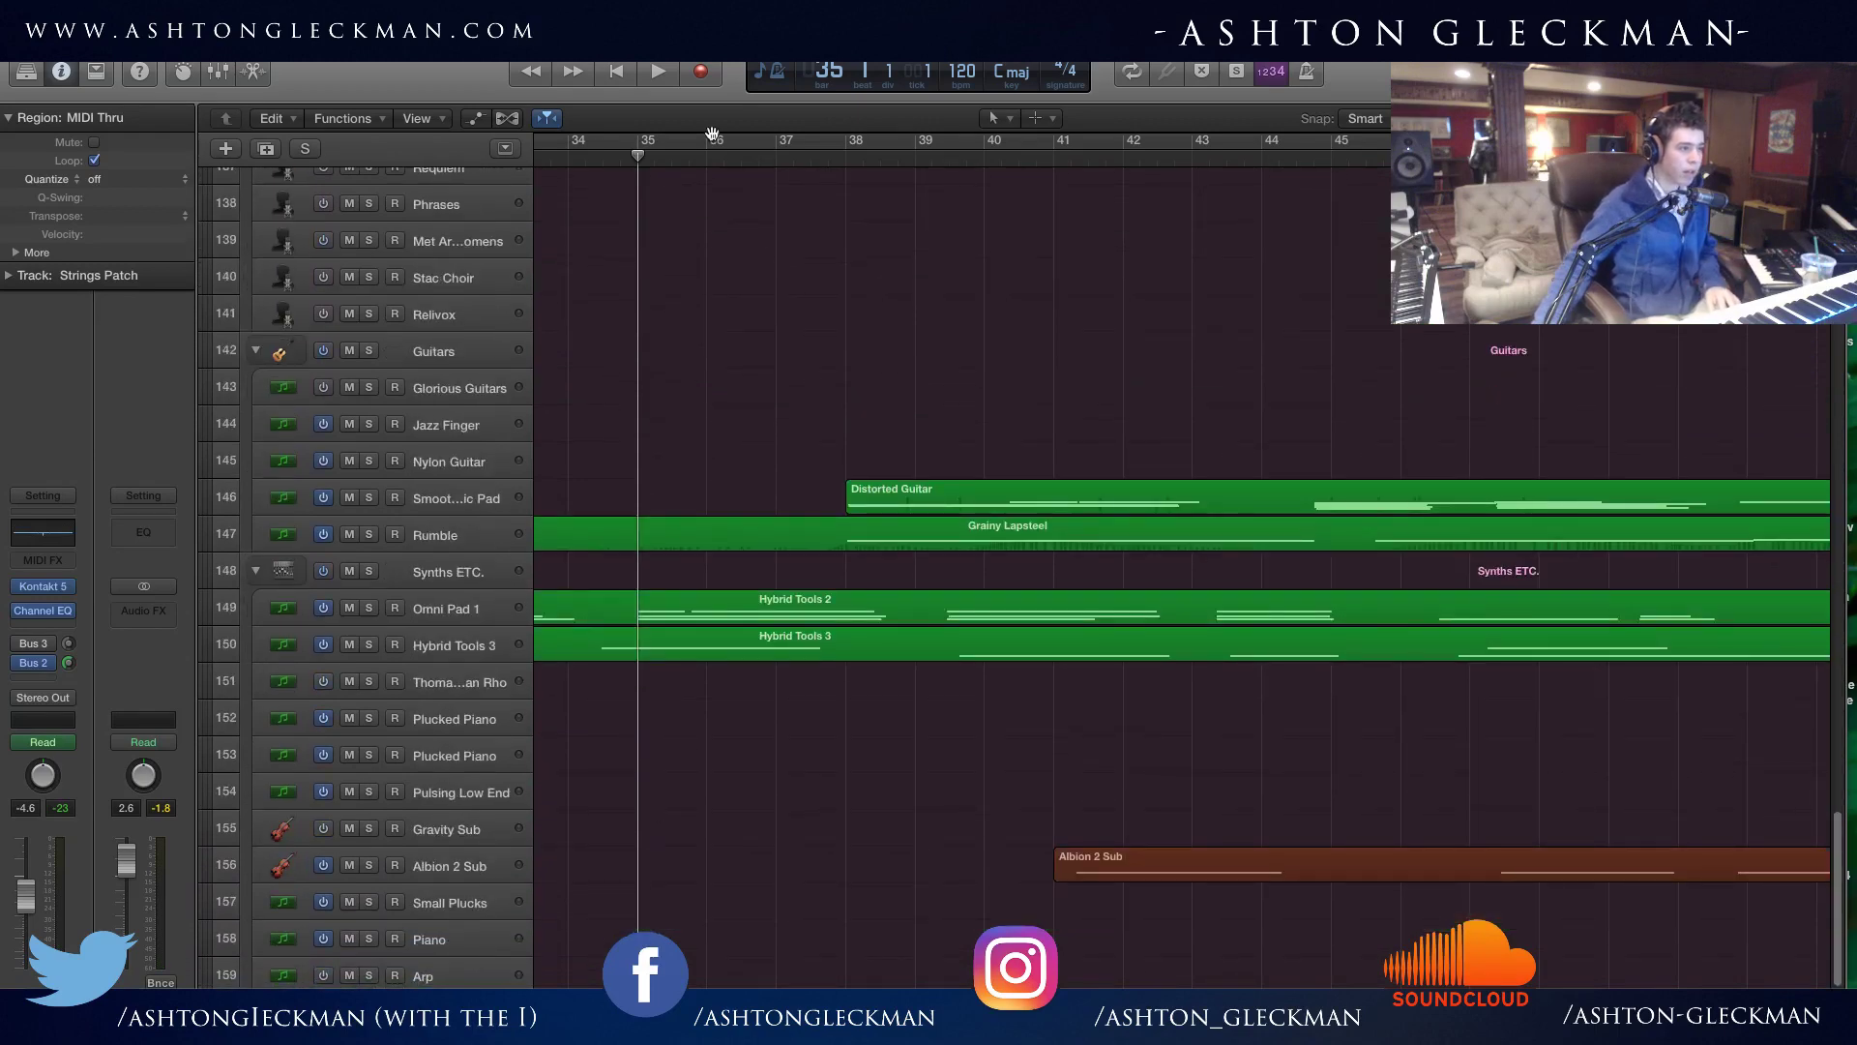
pyautogui.press('space')
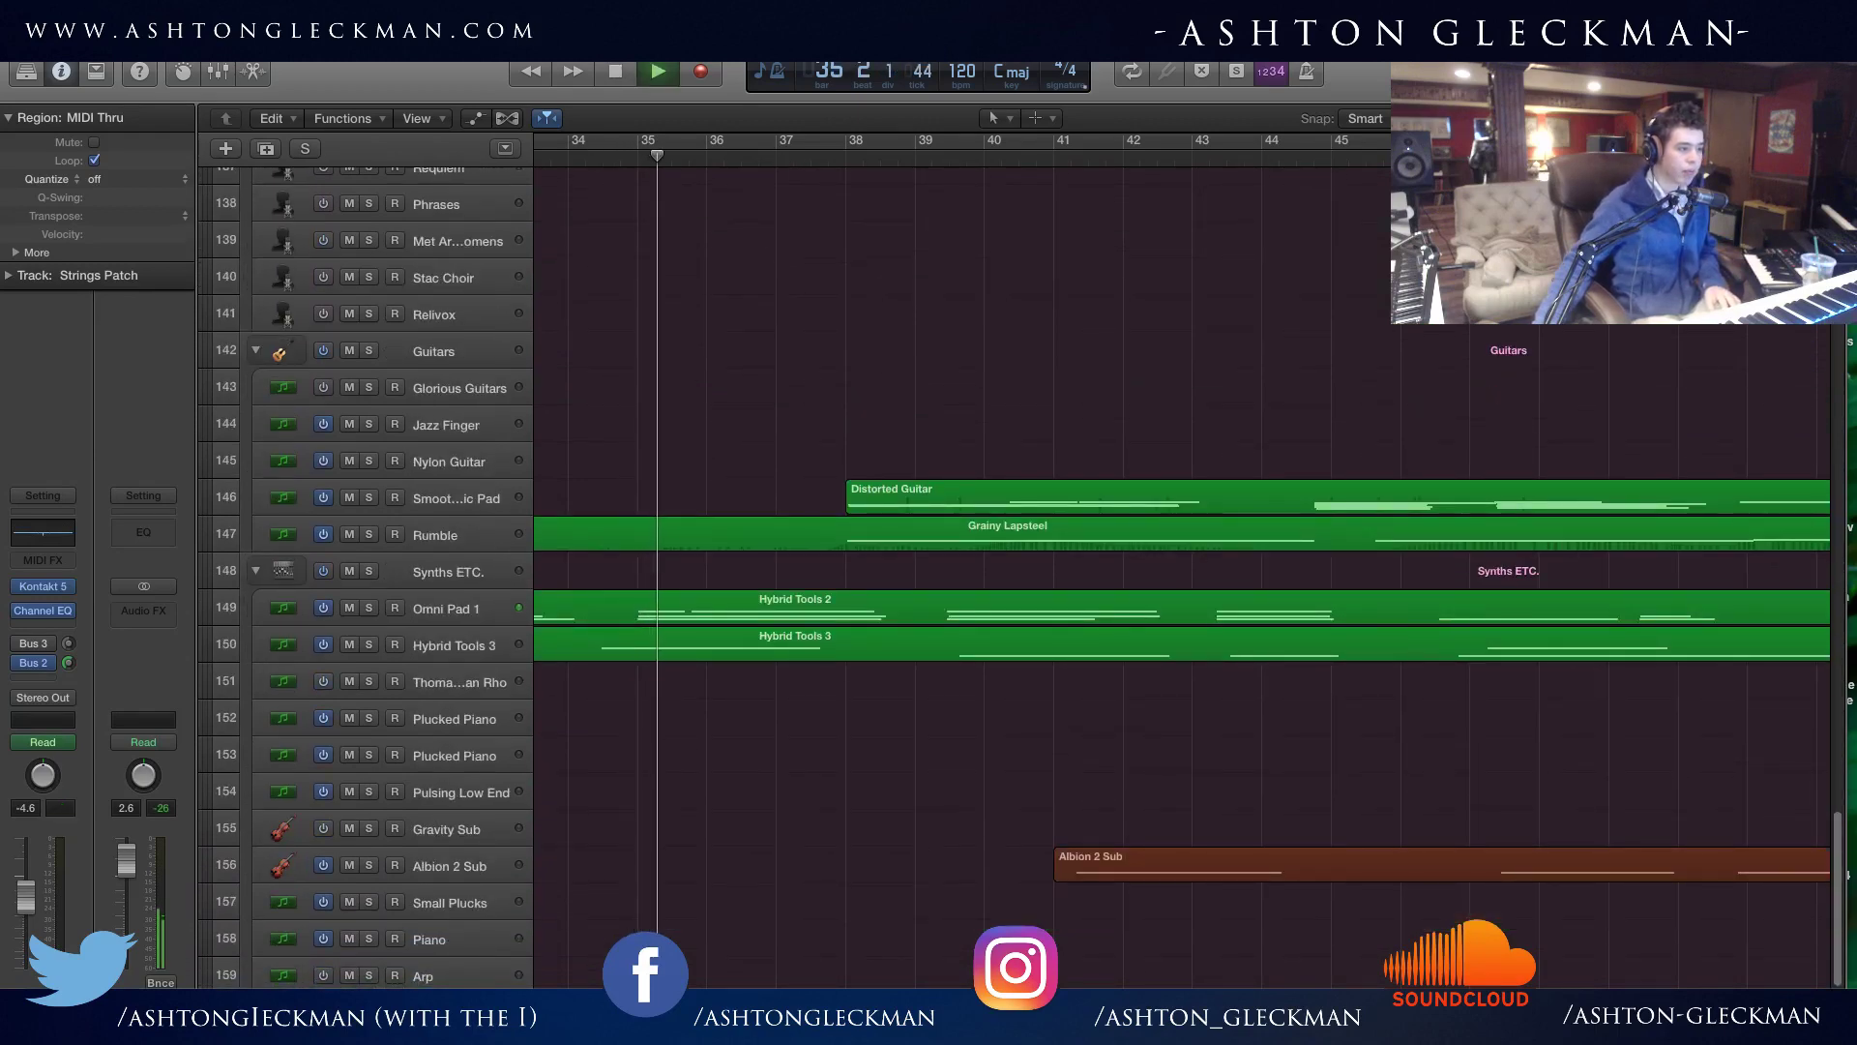
pyautogui.hscroll(10, 1180, 581)
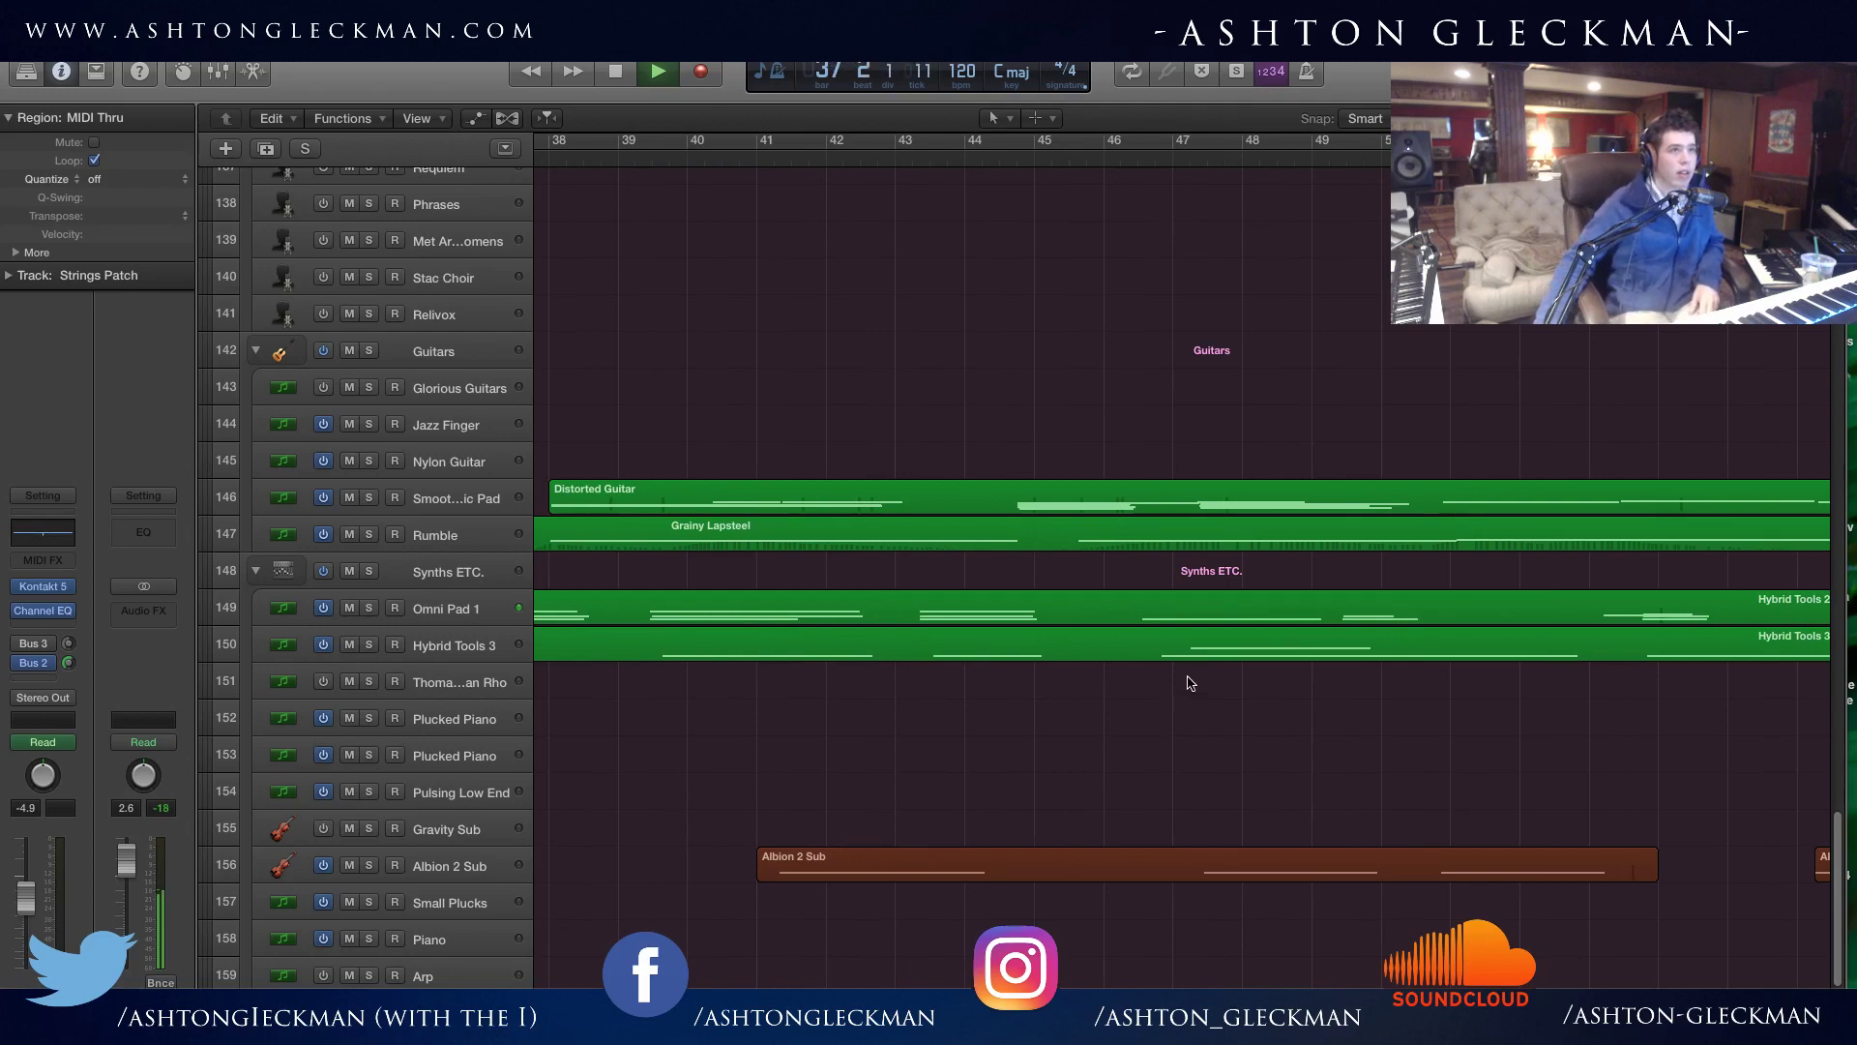
pyautogui.hscroll(-2, 871, 581)
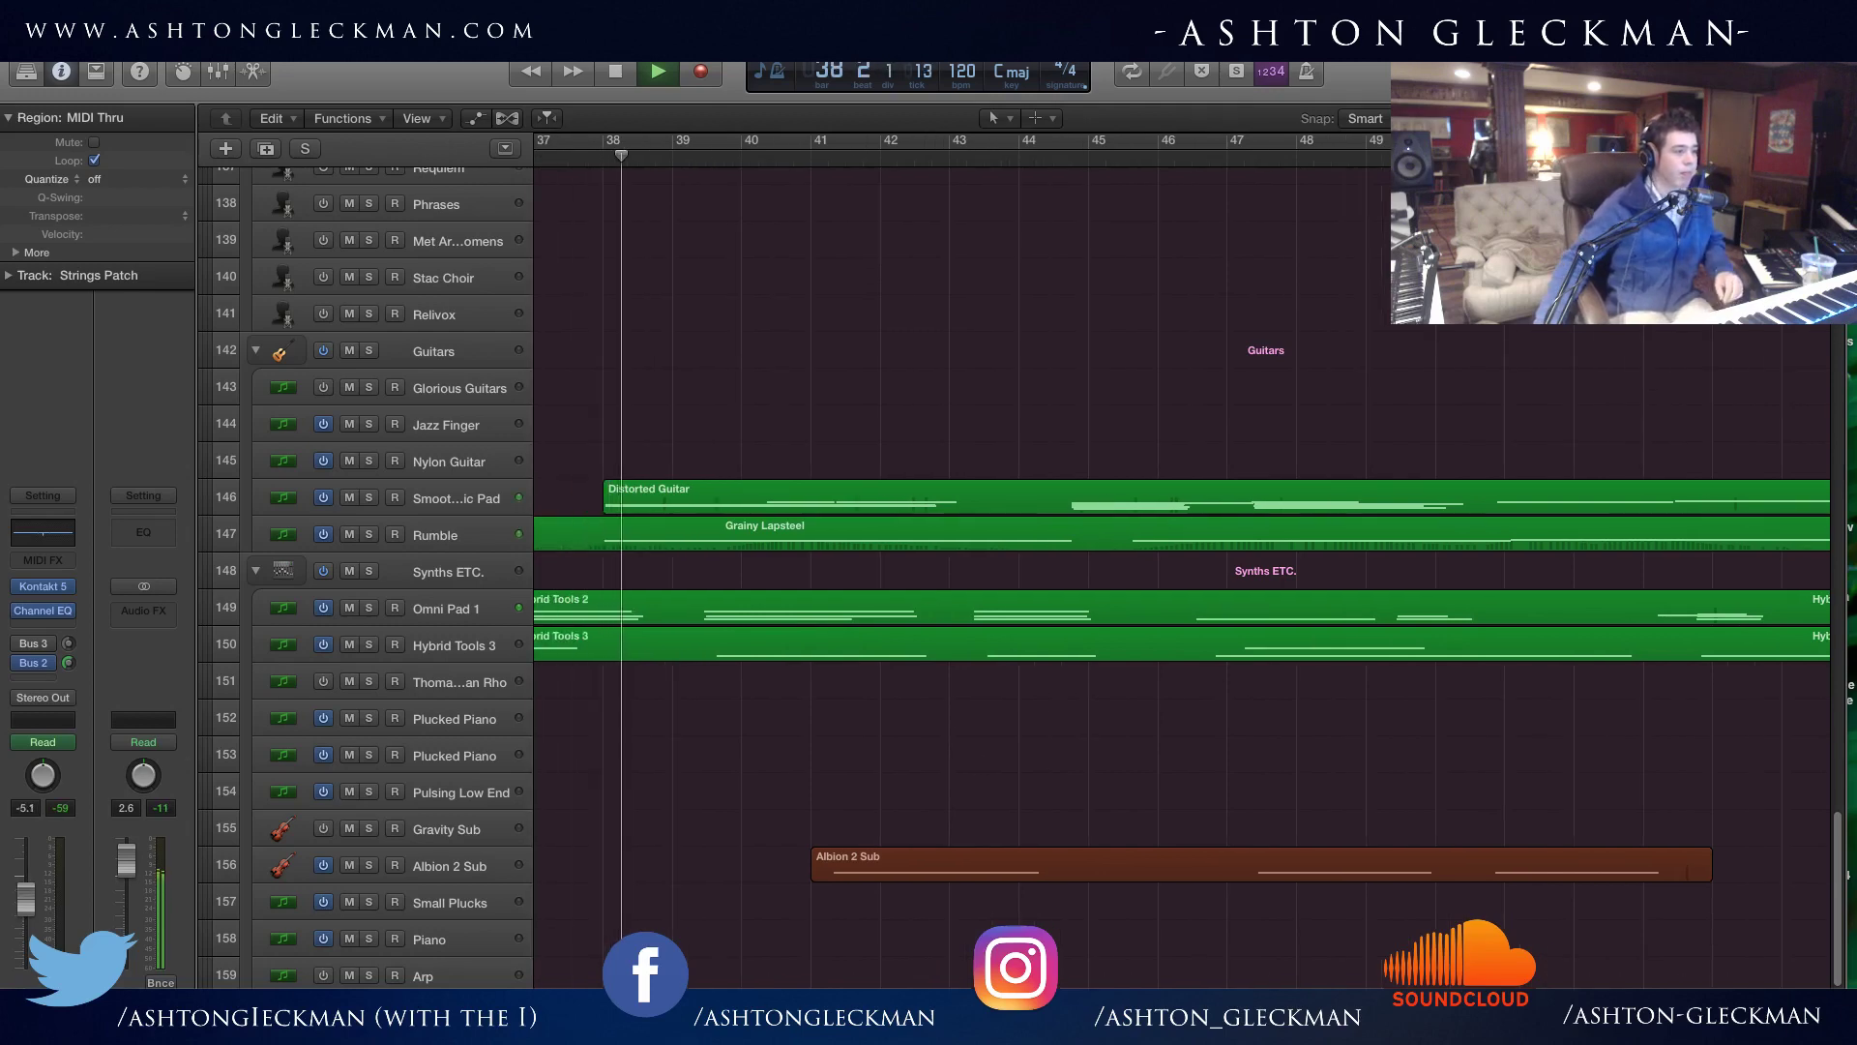
# Hear the Grainy Lapsteel part on its own by soloing the Rumble track during playback, then release the solo.
pyautogui.click(368, 533)
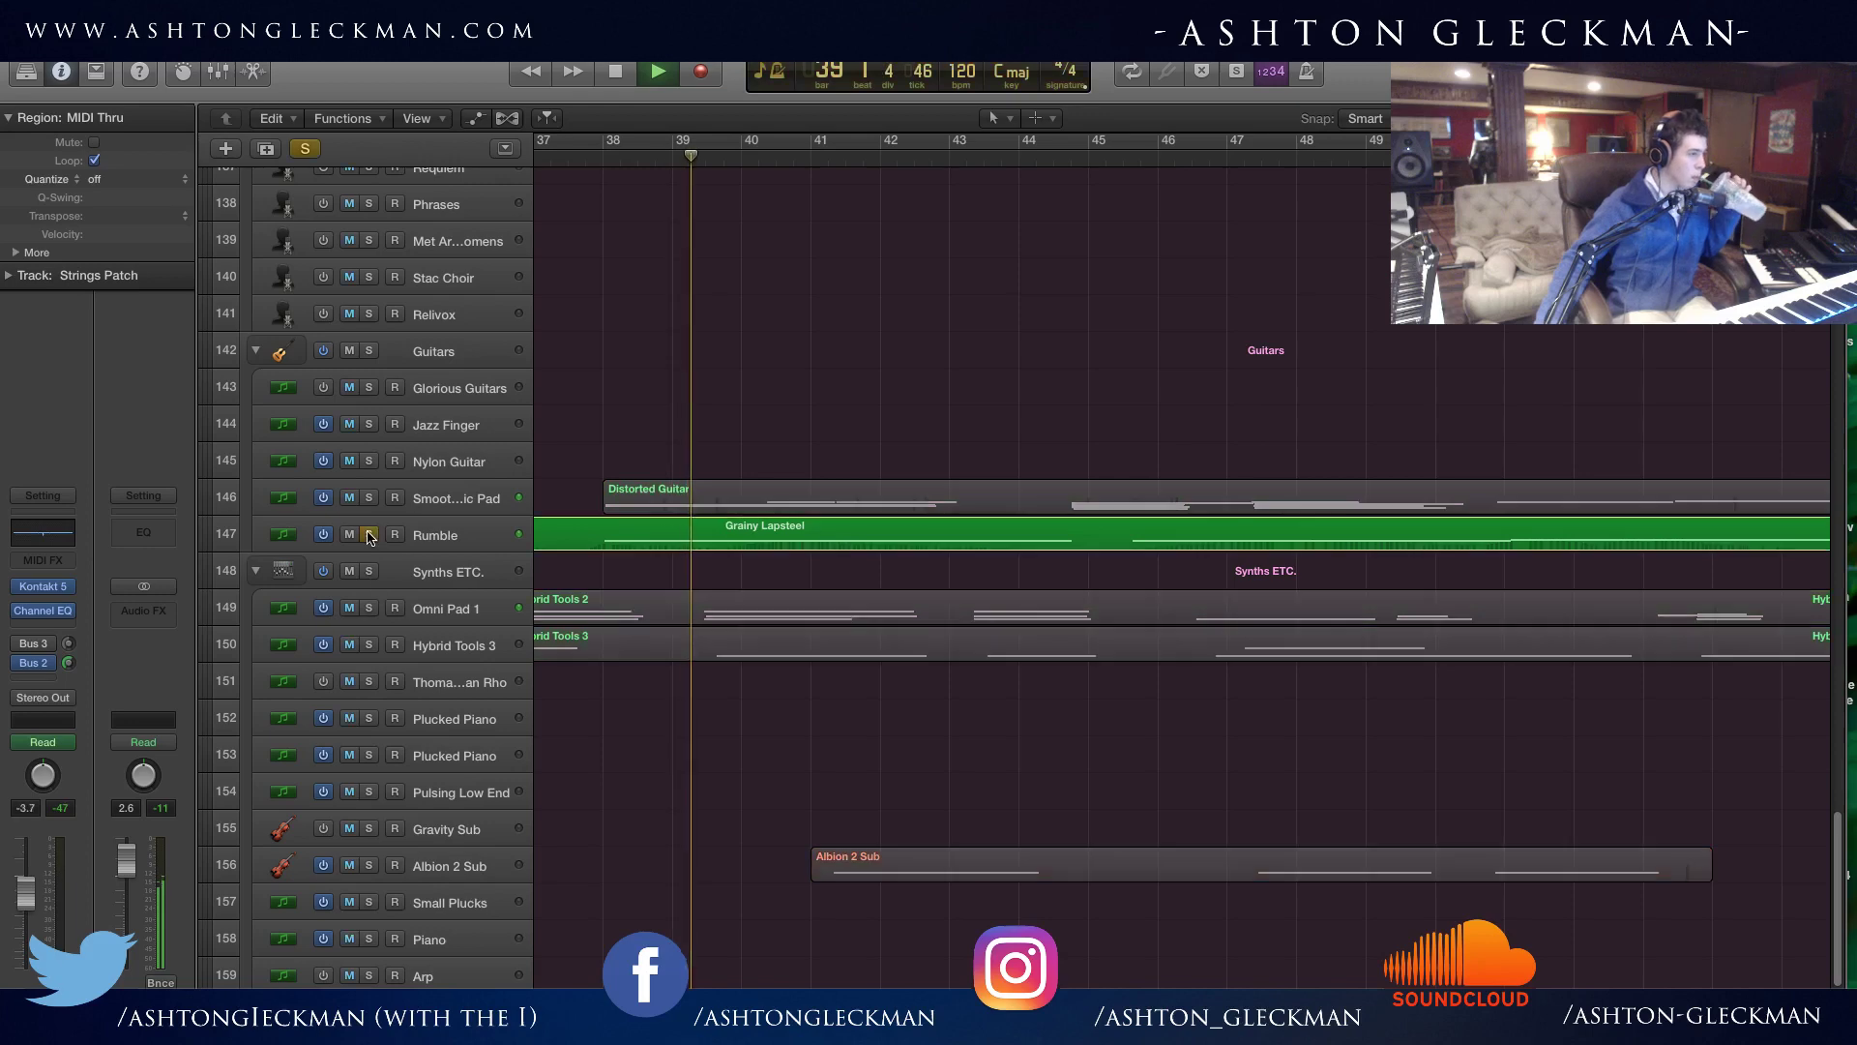
pyautogui.click(369, 534)
pyautogui.click(369, 534)
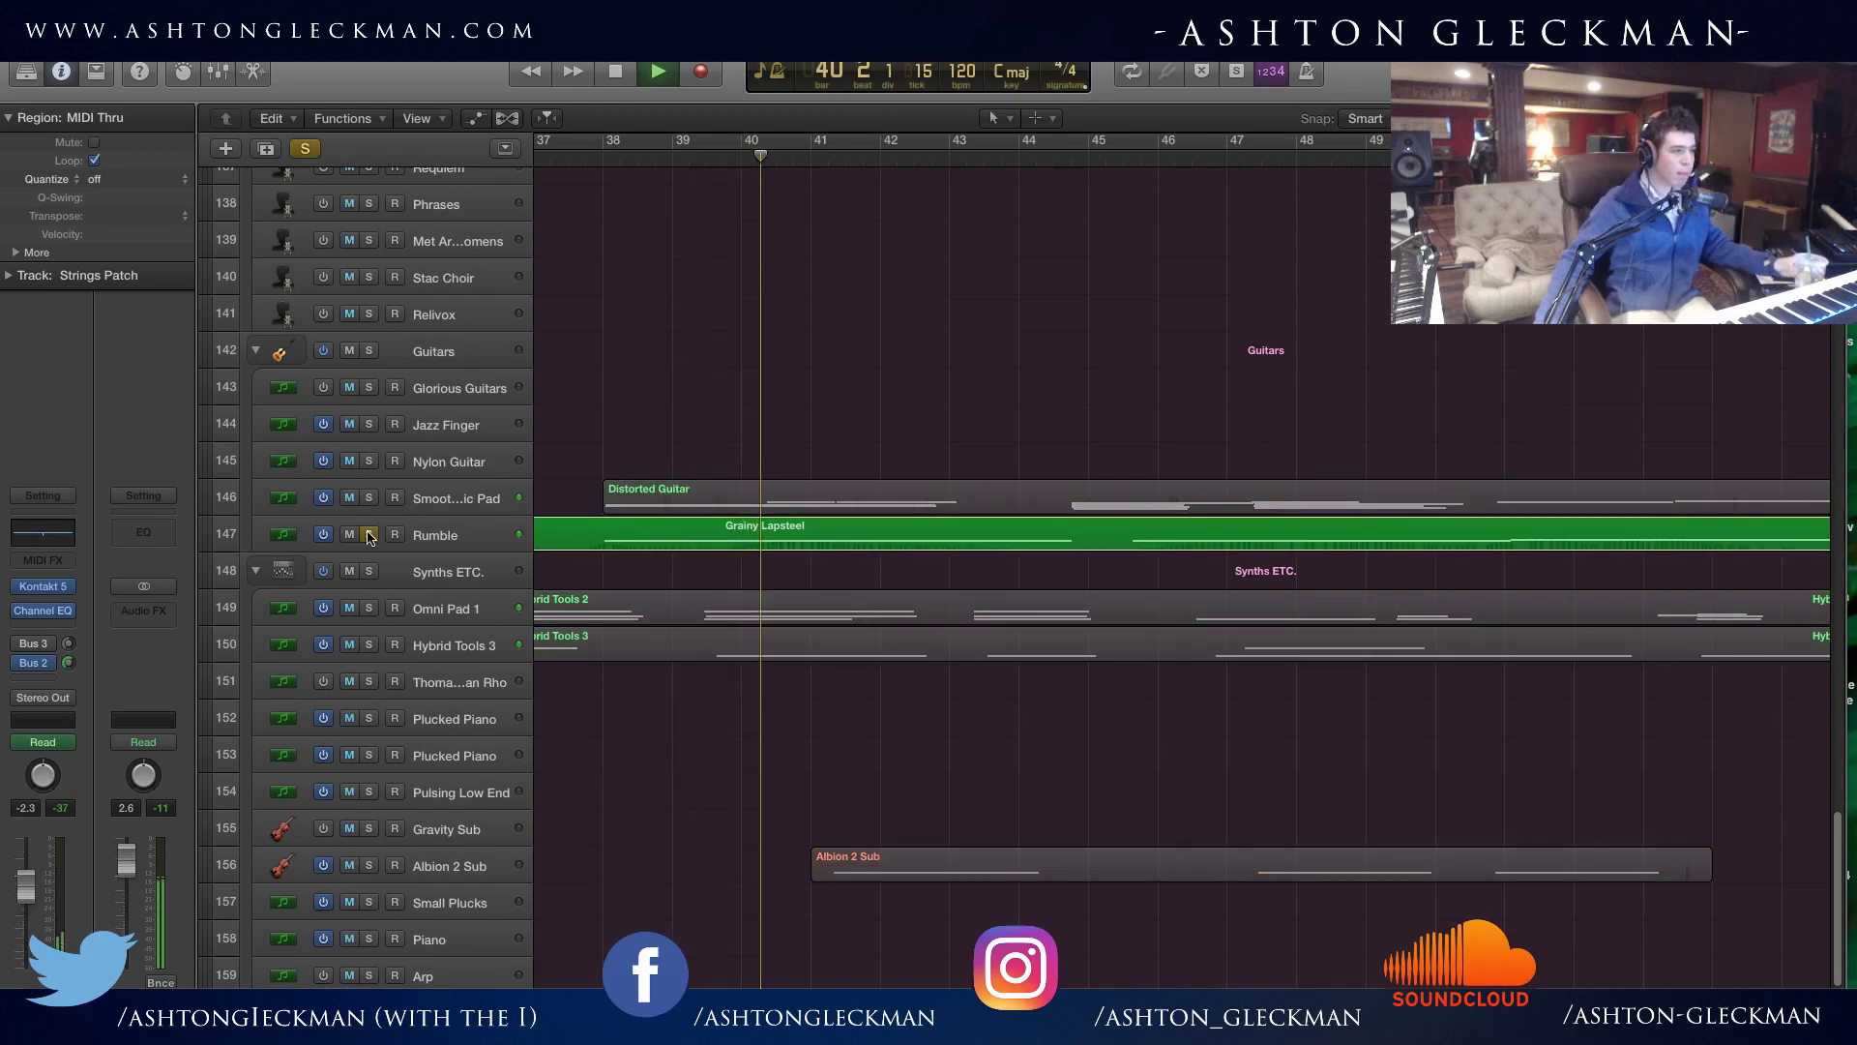
pyautogui.click(369, 534)
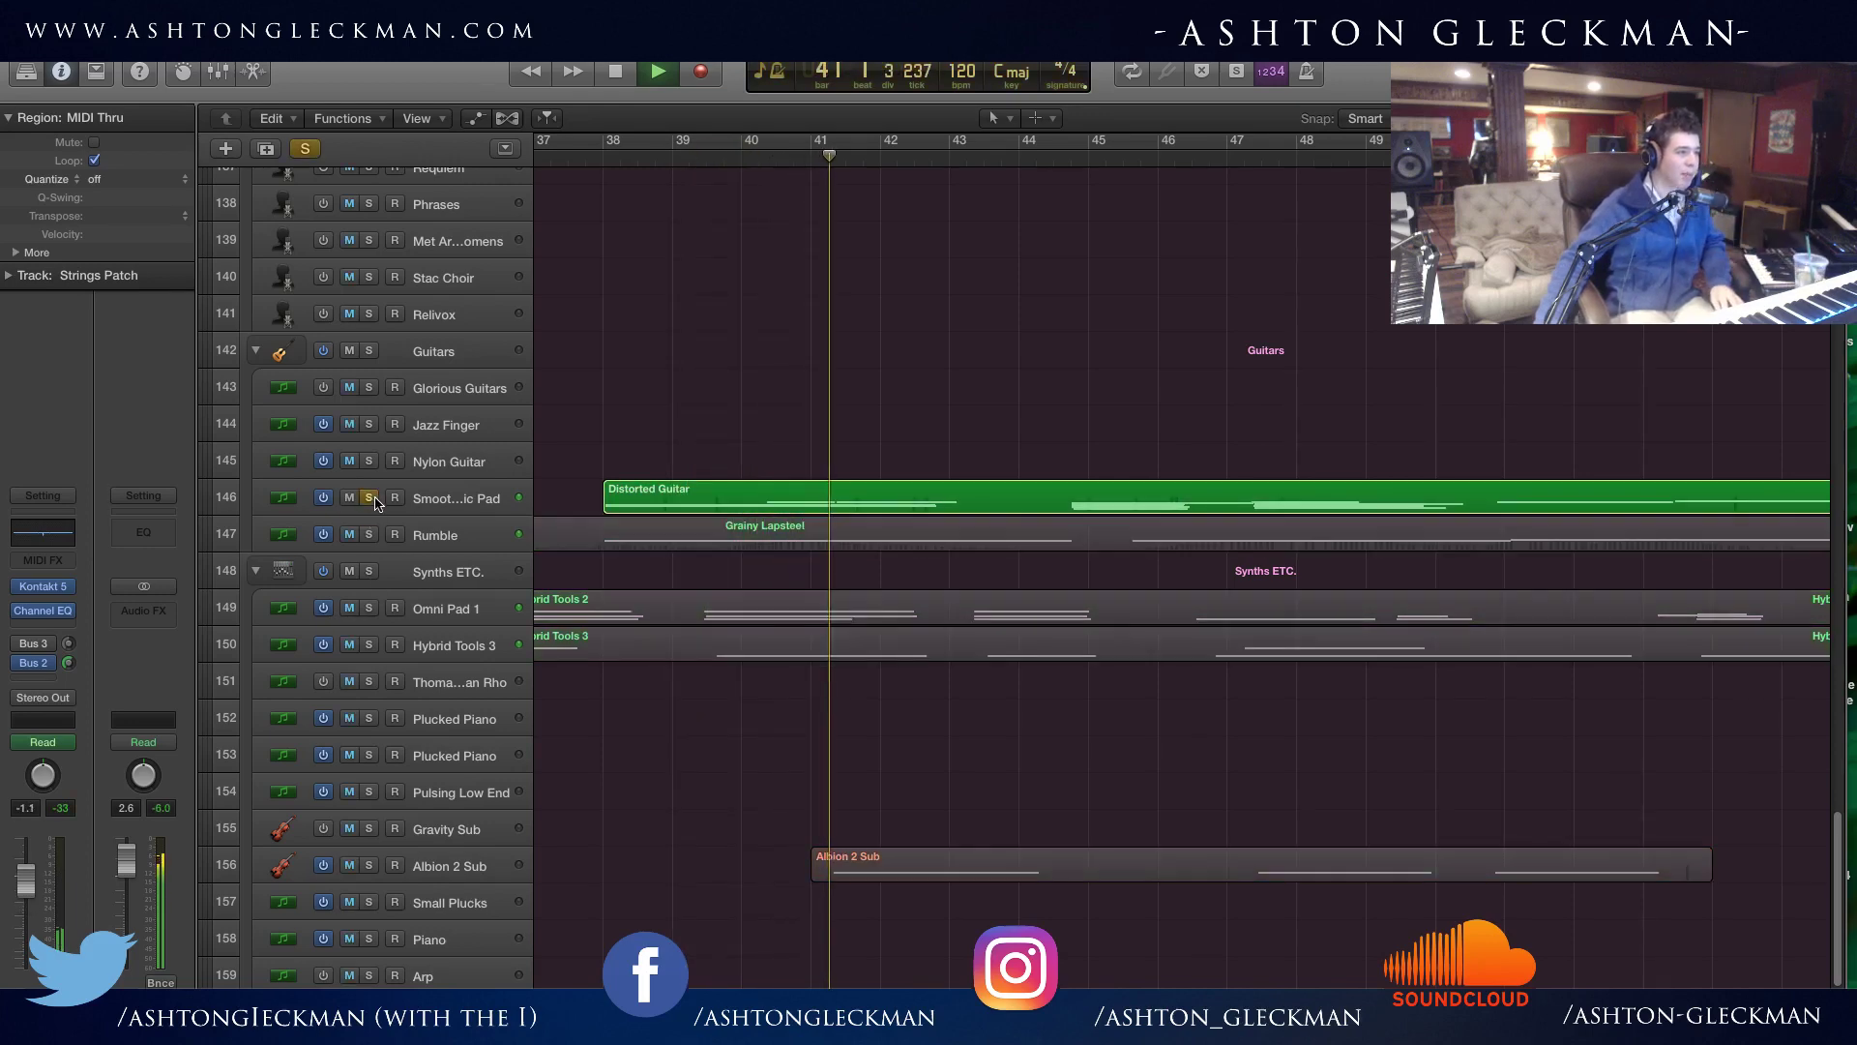
# Solo the track holding the Distorted Guitar region, replay it from about bar 38, then release the solo.
pyautogui.click(368, 497)
pyautogui.click(592, 155)
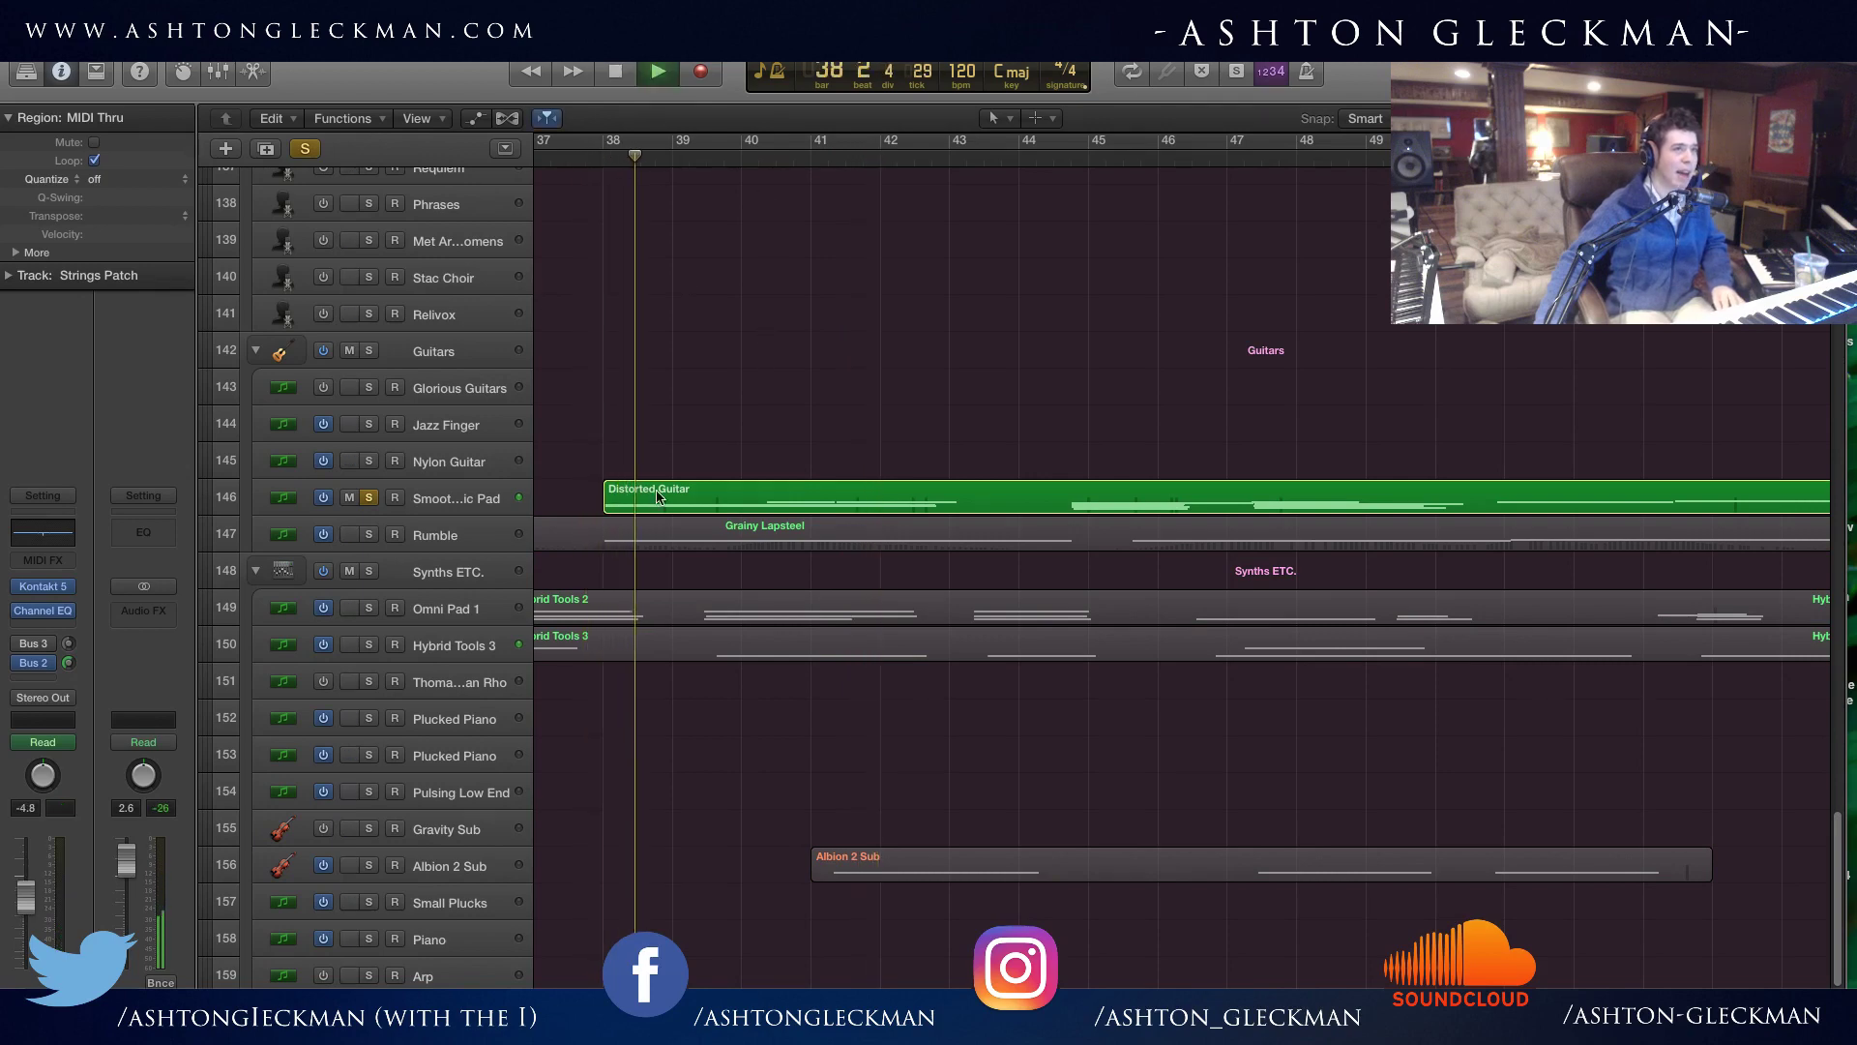
pyautogui.click(369, 497)
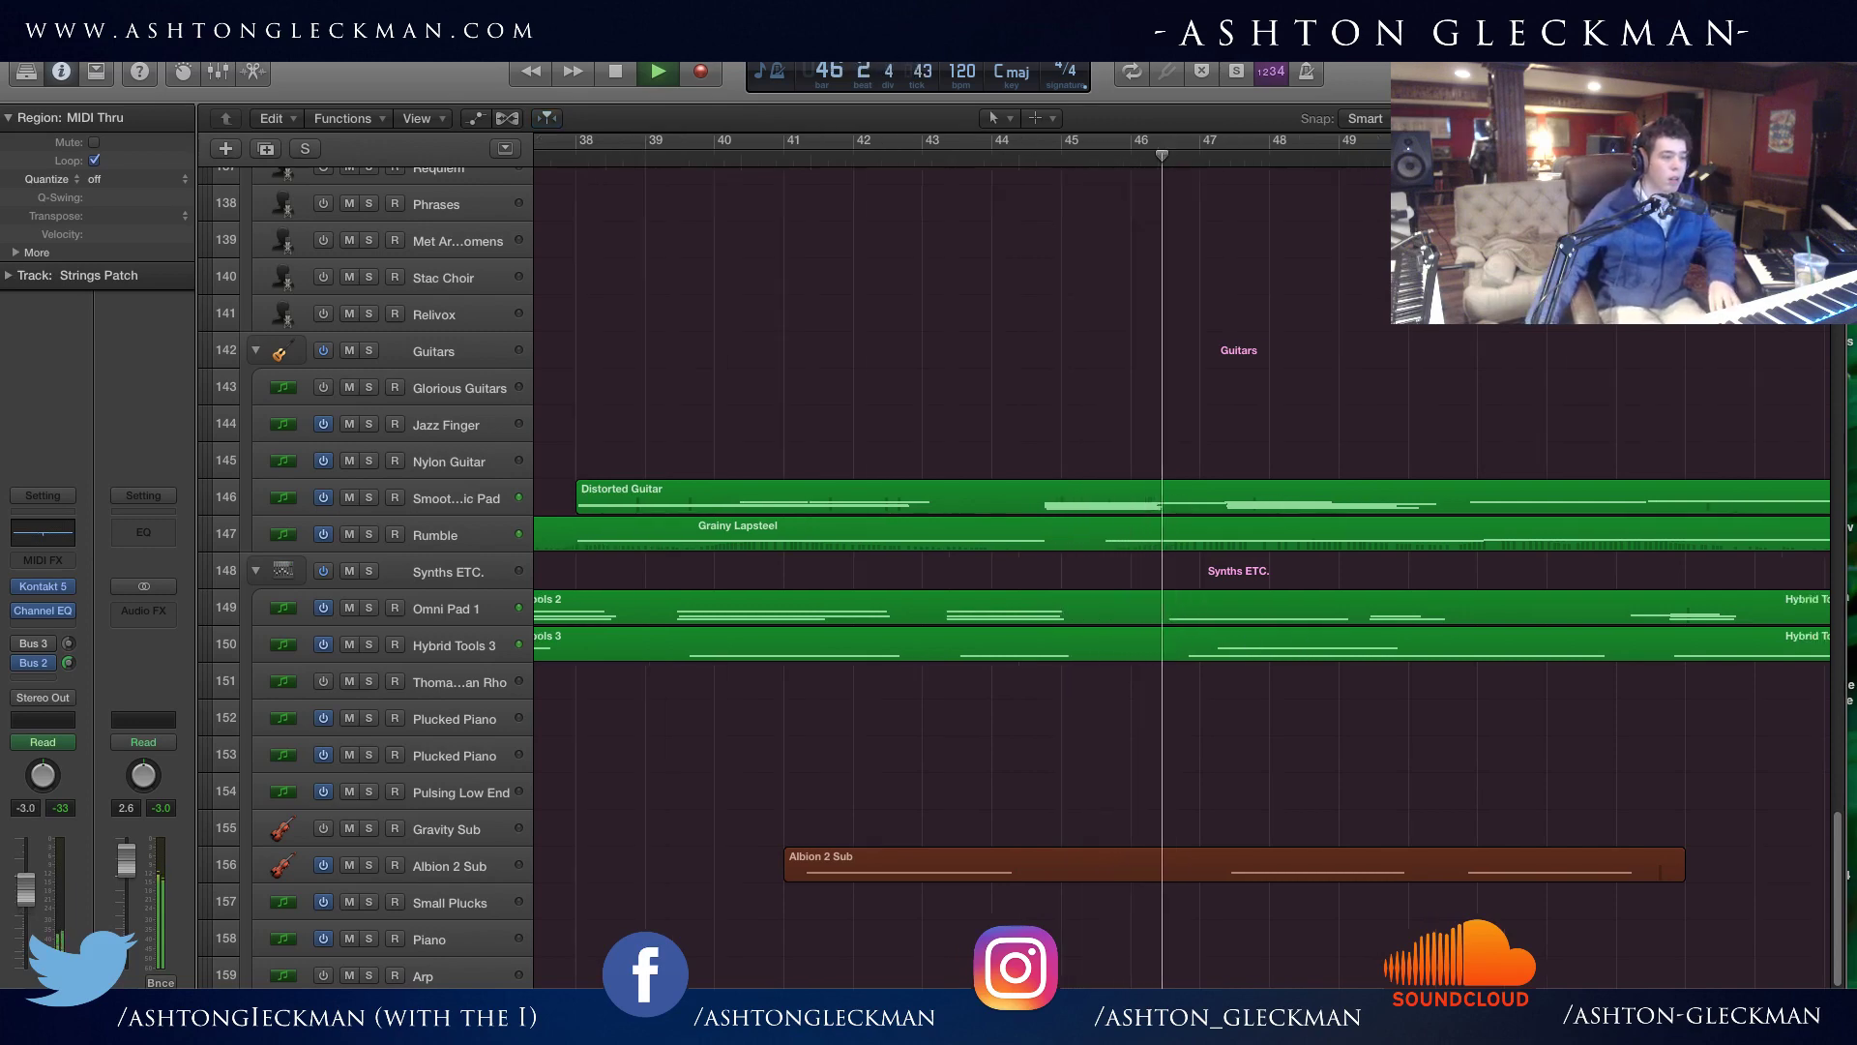
# Stop playback, return to the string tracks and place the playhead at bar 45.
pyautogui.hscroll(5, 833, 775)
pyautogui.press('space')
pyautogui.scroll(10, 866, 716)
pyautogui.scroll(20, 897, 661)
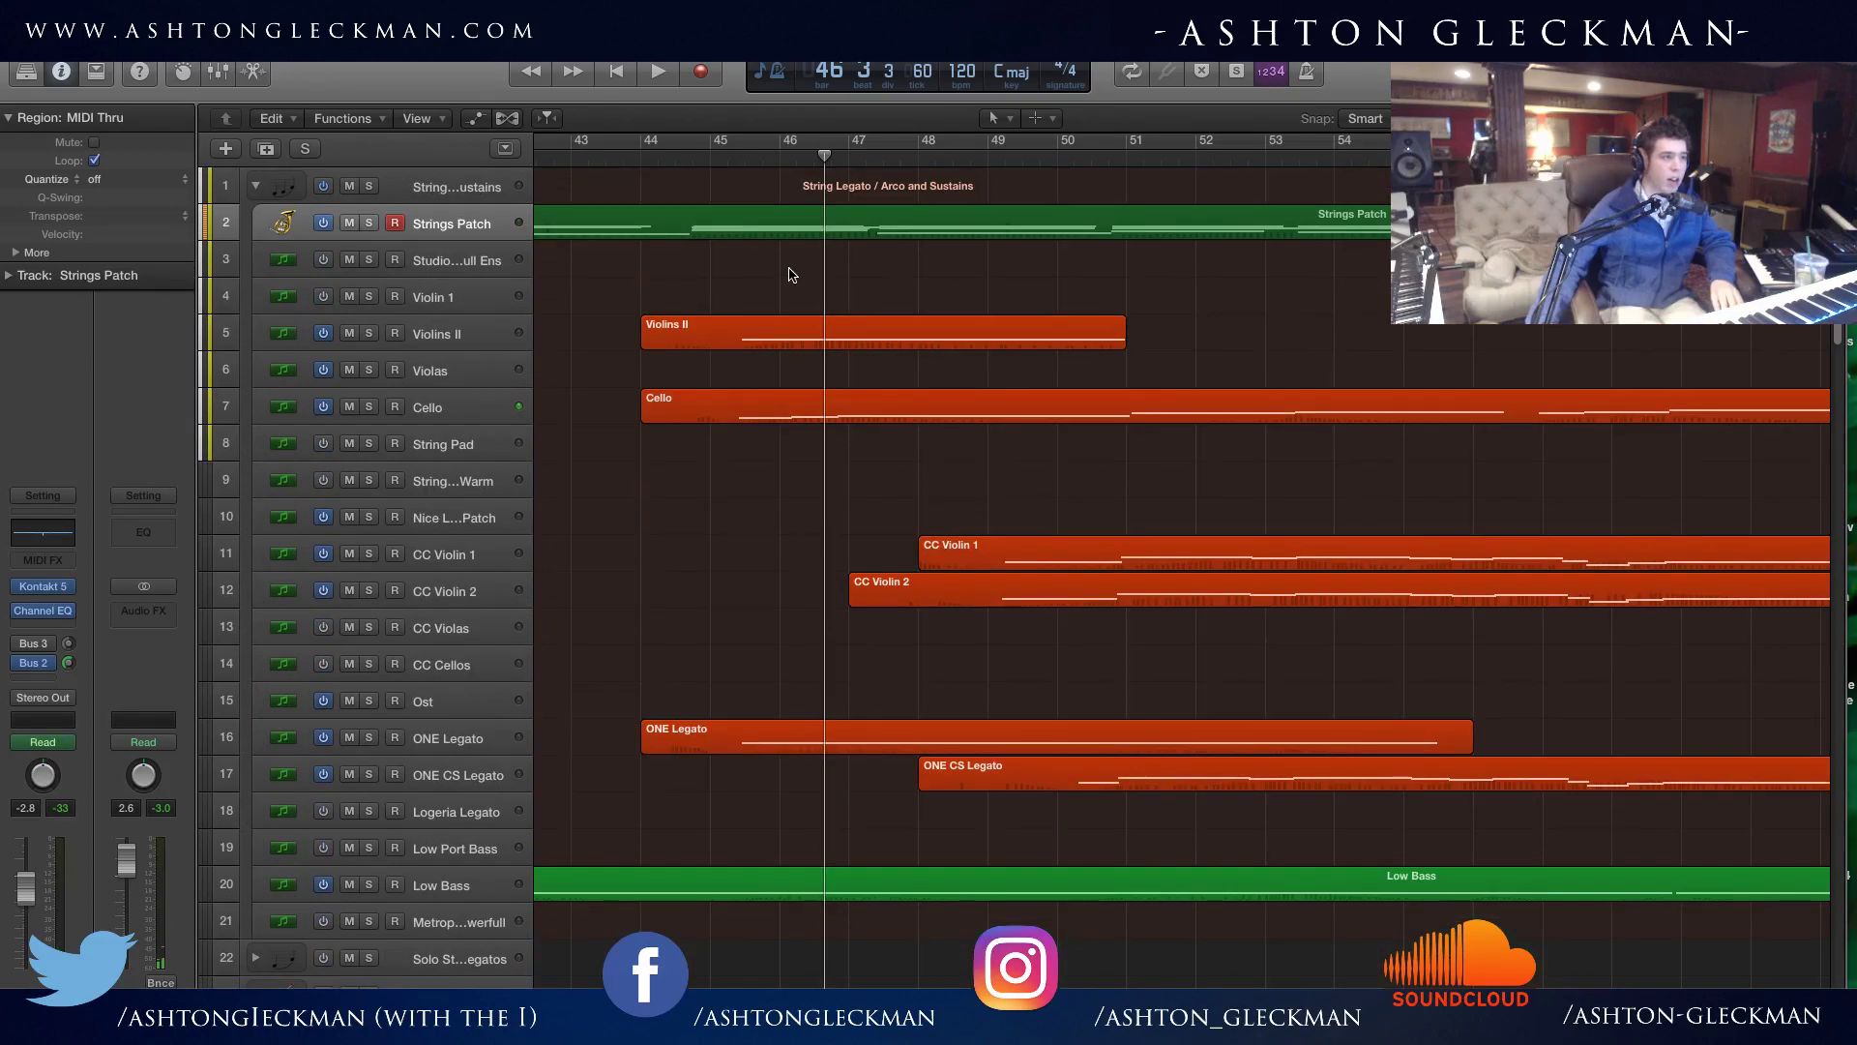
pyautogui.click(711, 160)
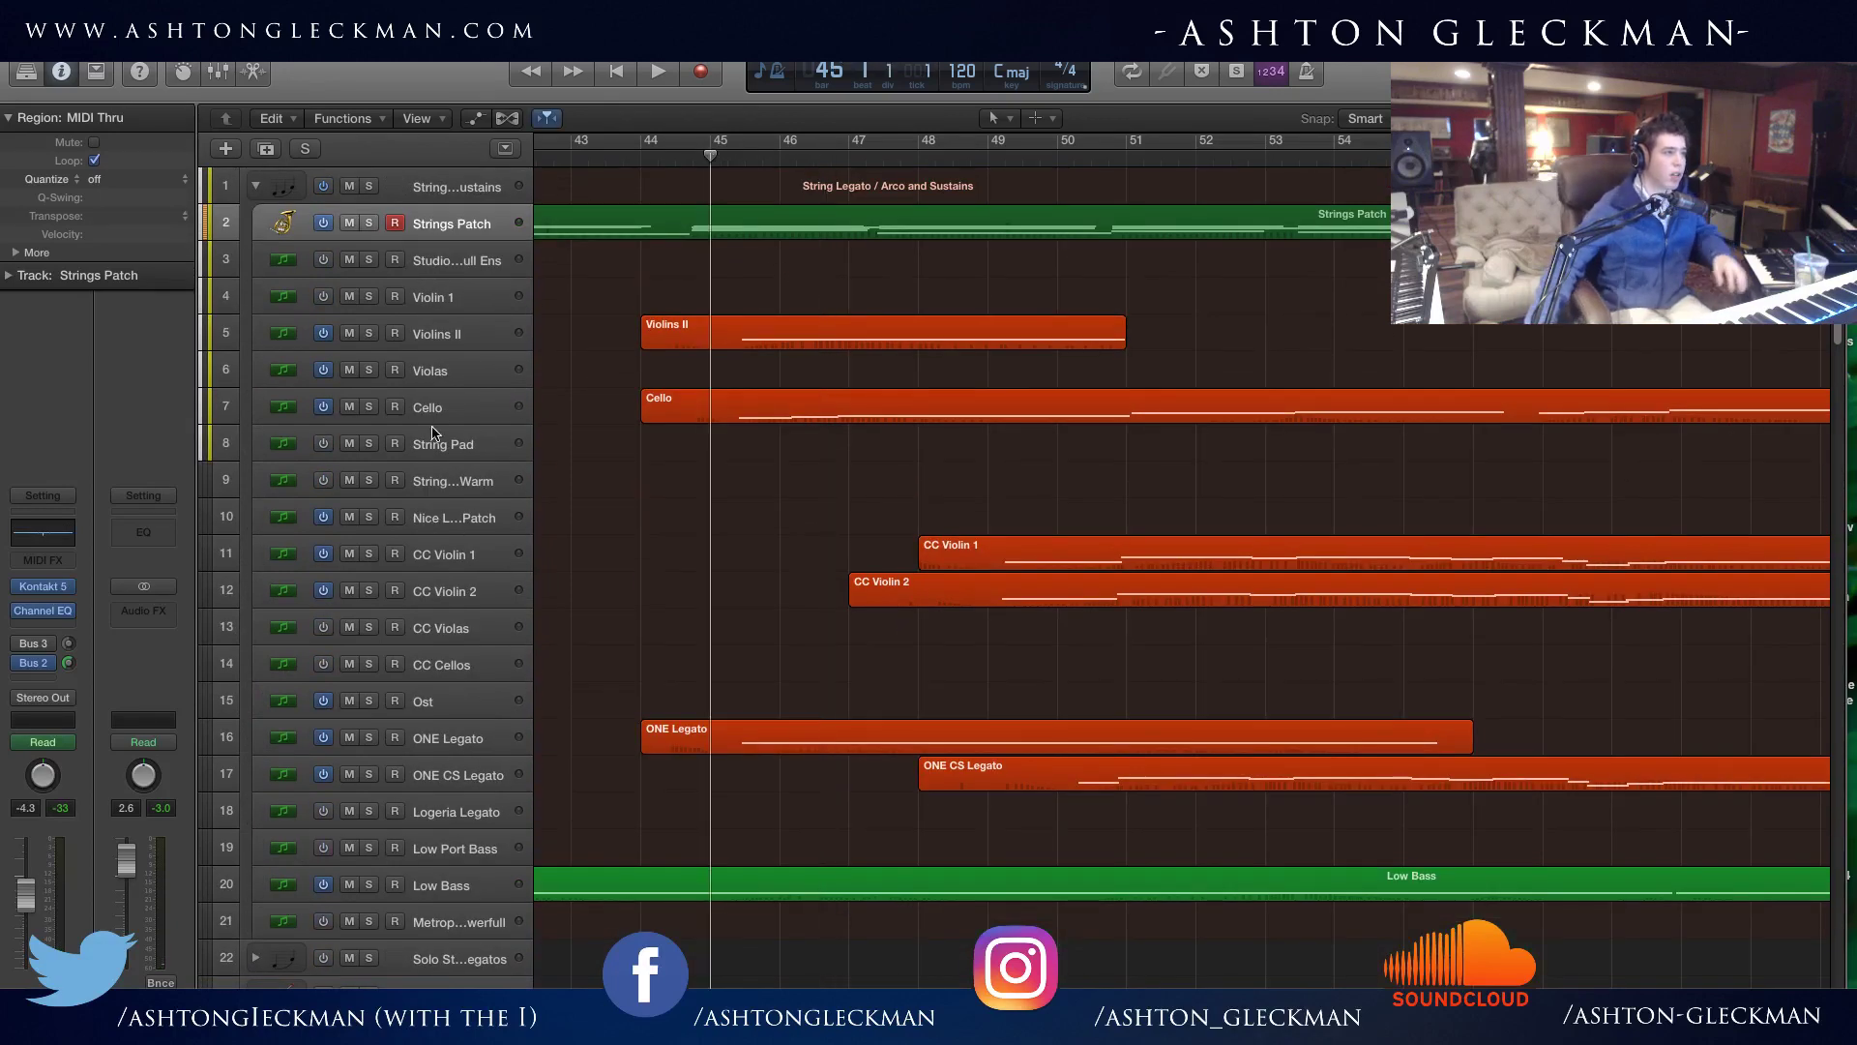
# Select the Violin 1 track and play the string section from bar 45, following it past bar 52.
pyautogui.click(447, 300)
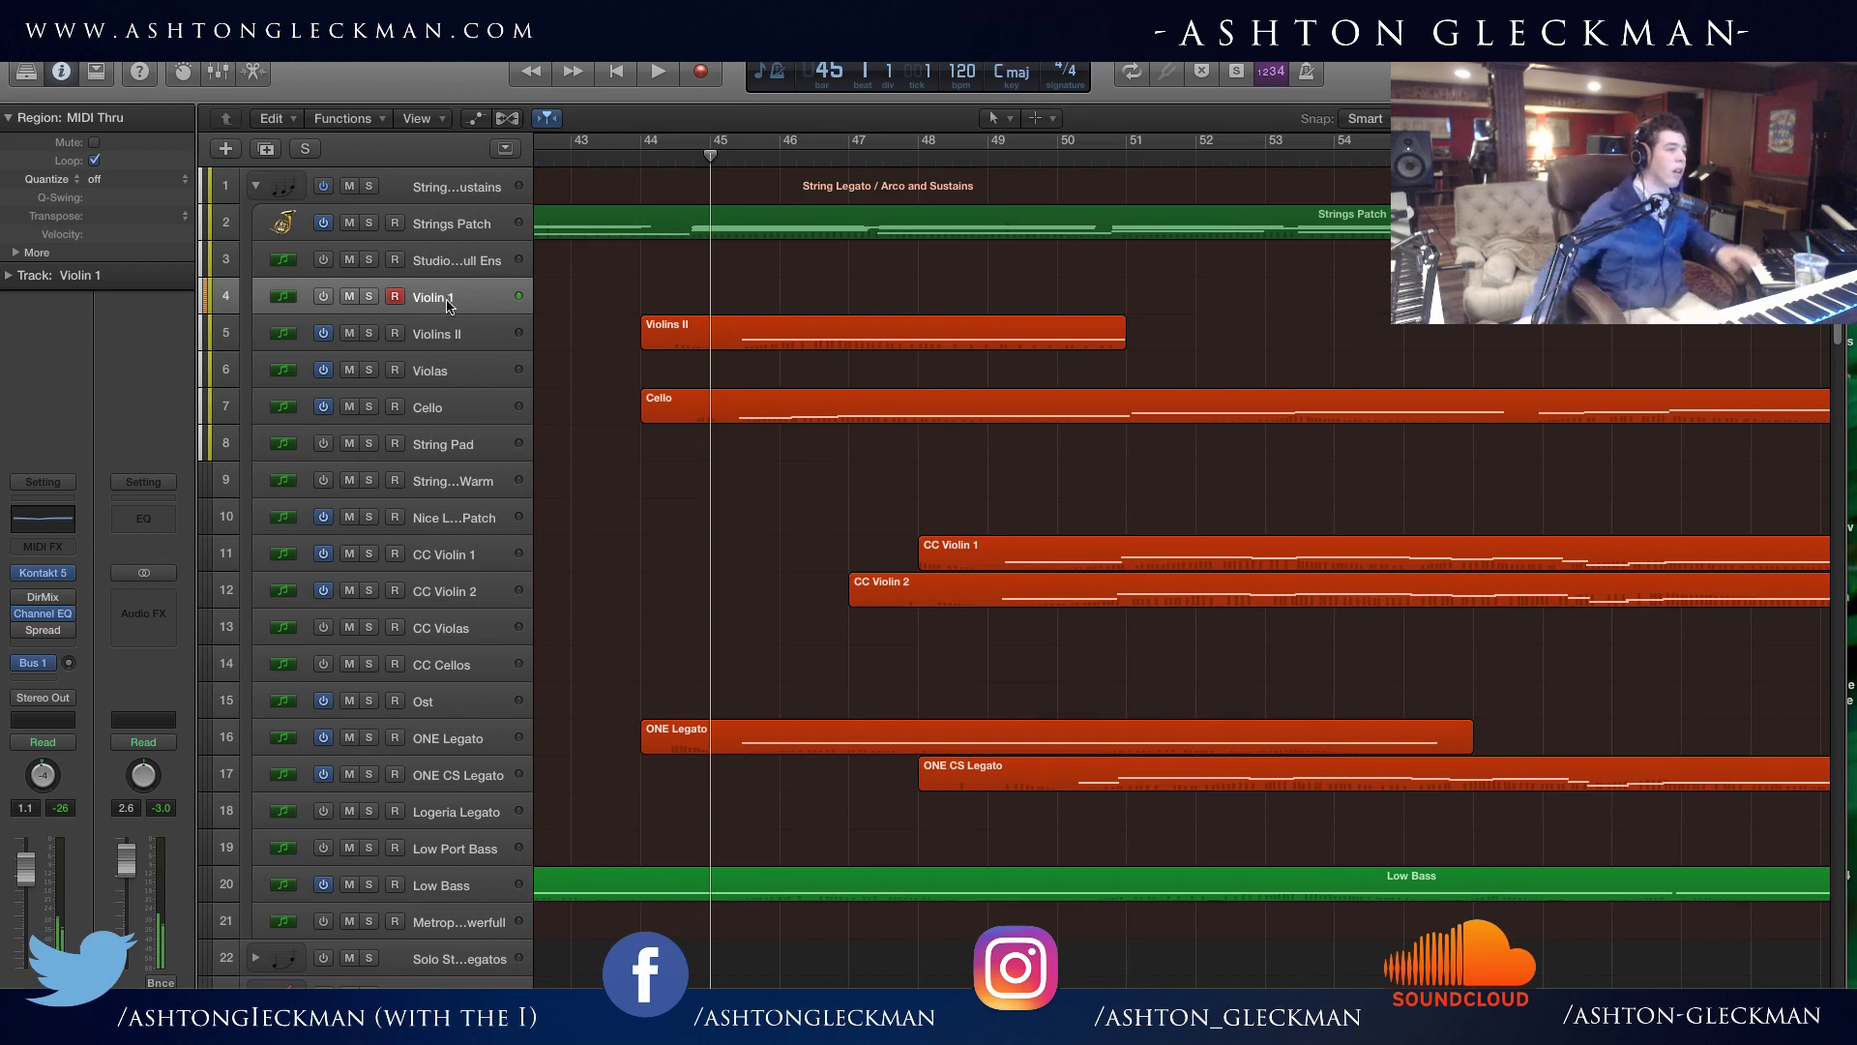
pyautogui.press('b')
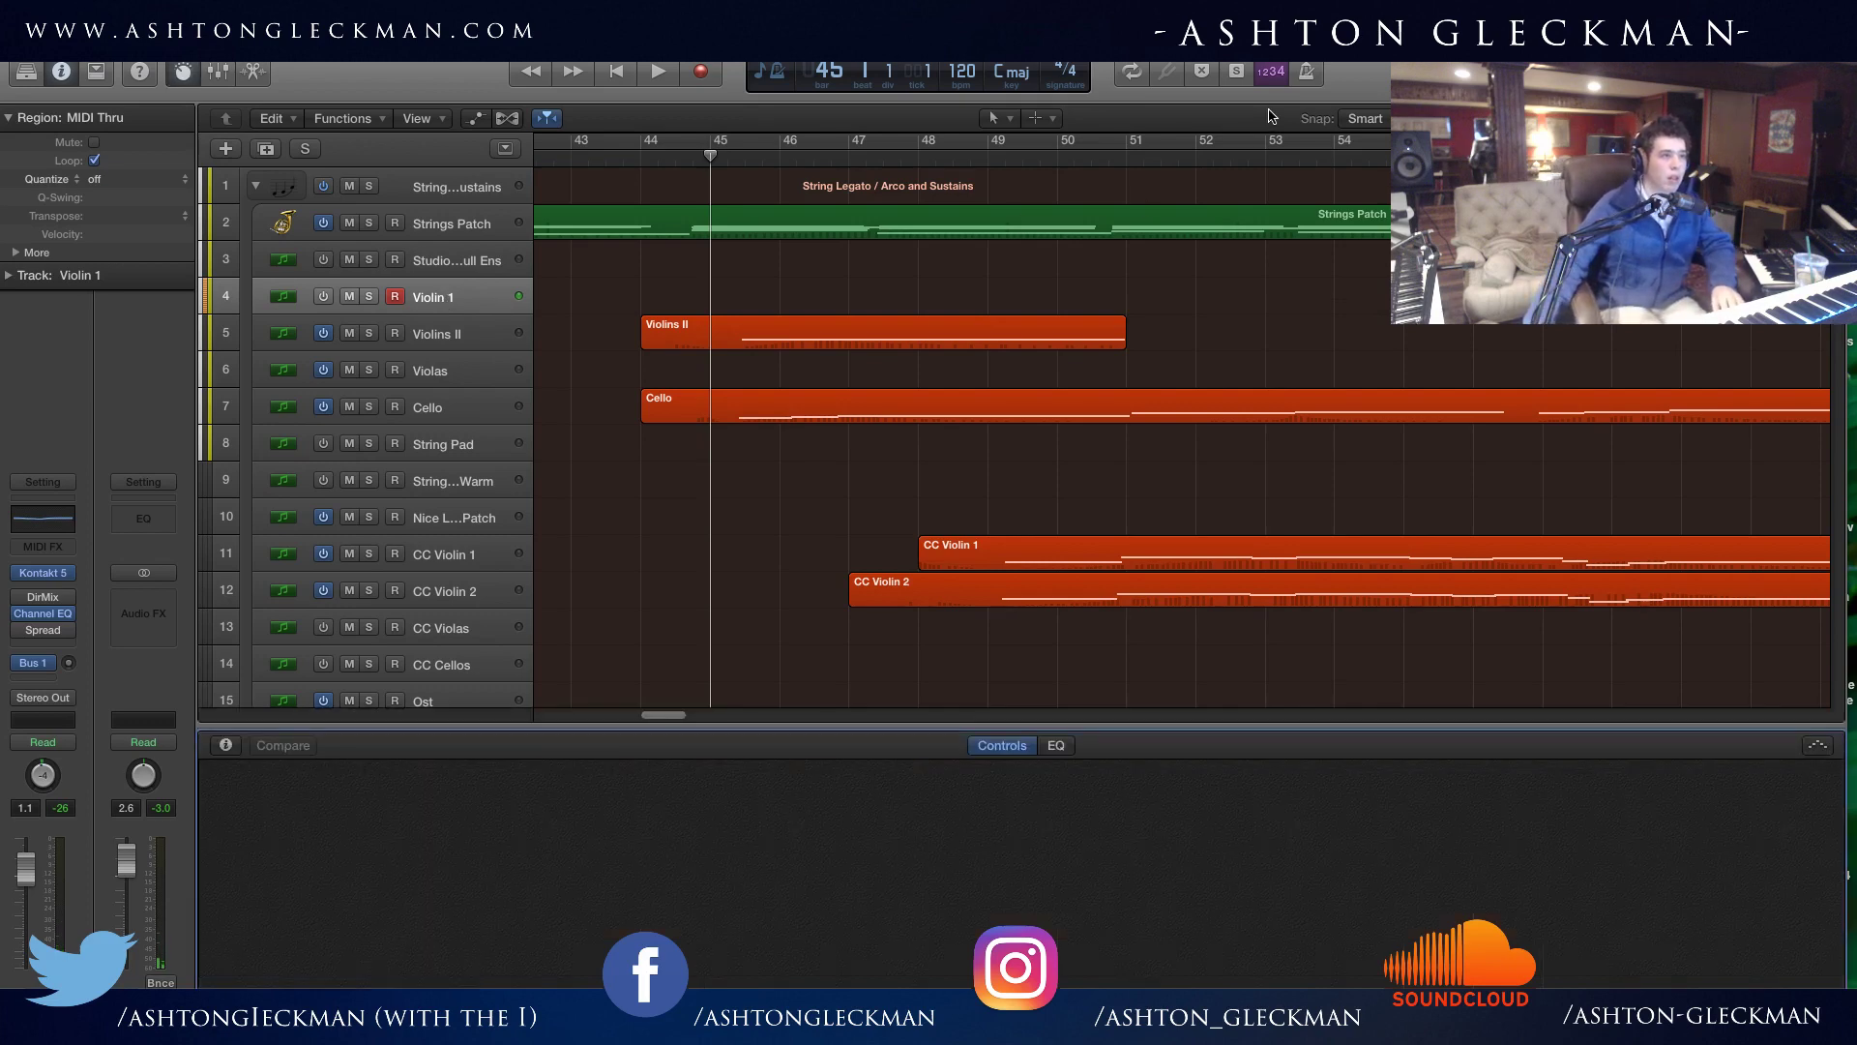
pyautogui.press('b')
pyautogui.press('space')
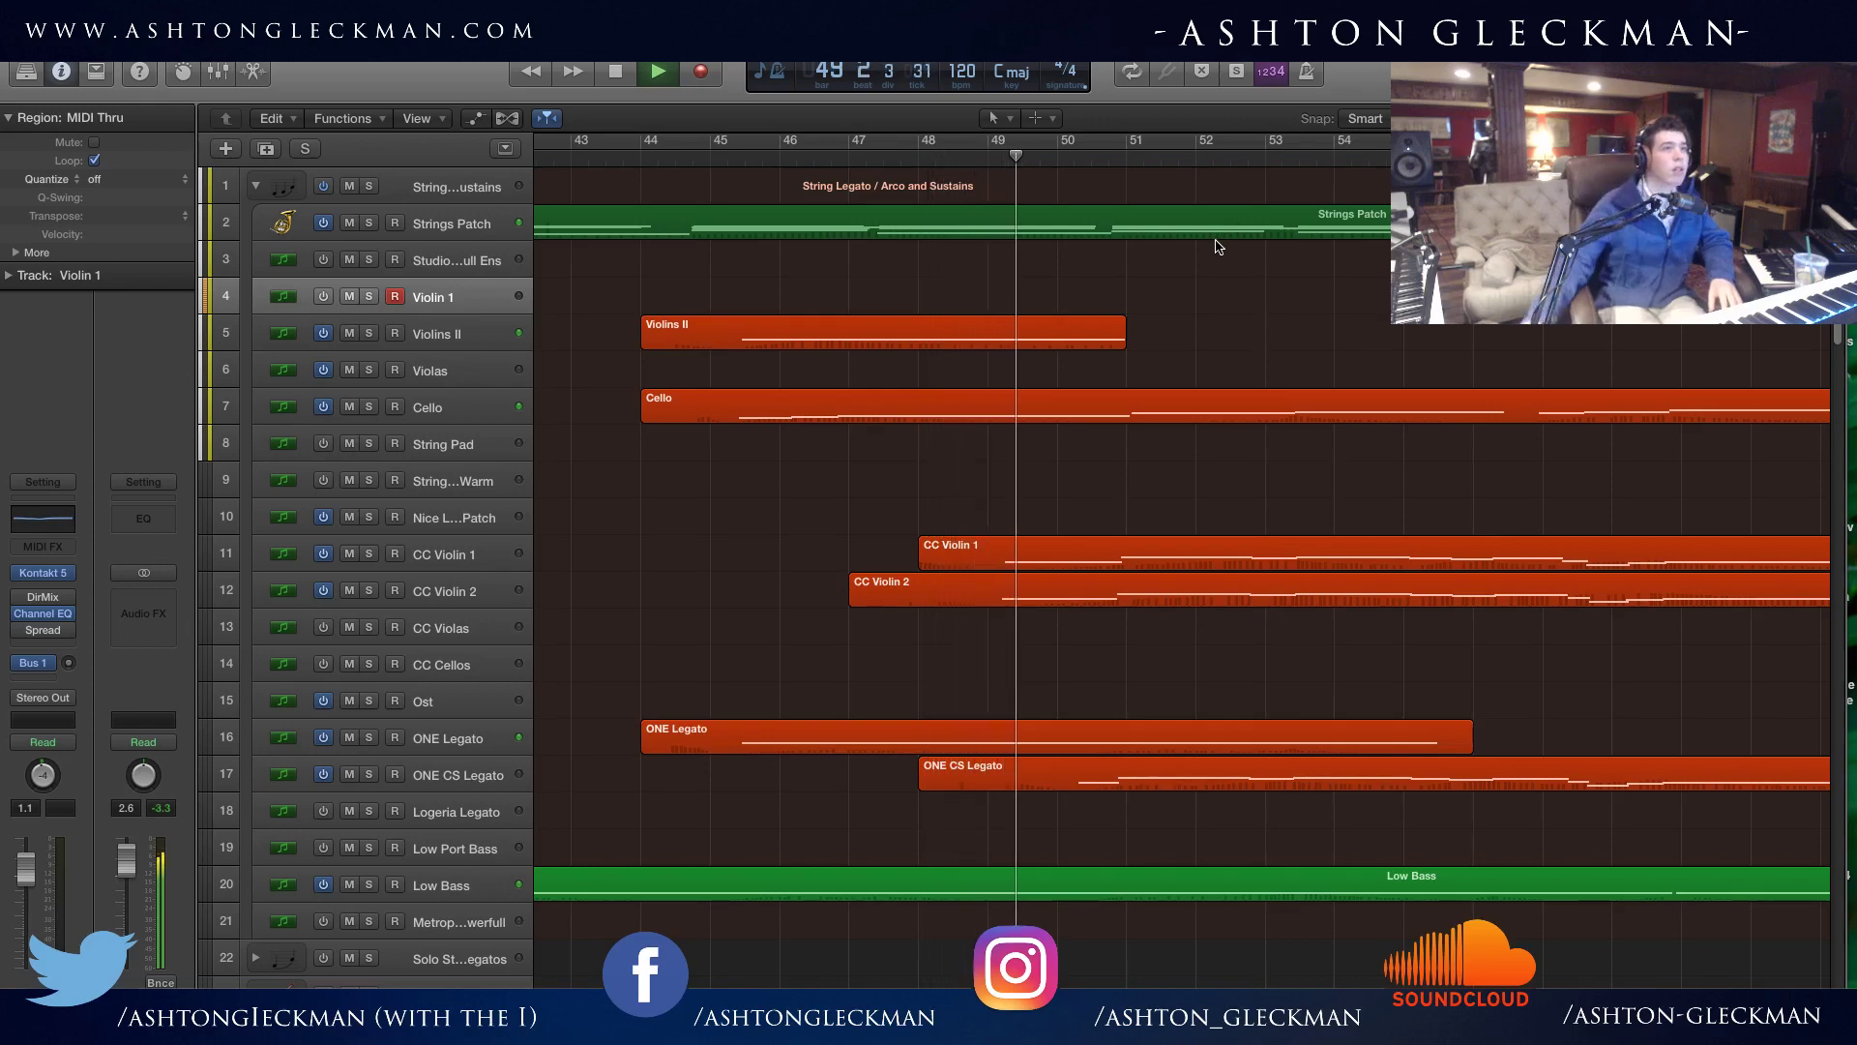
pyautogui.hscroll(6, 1180, 561)
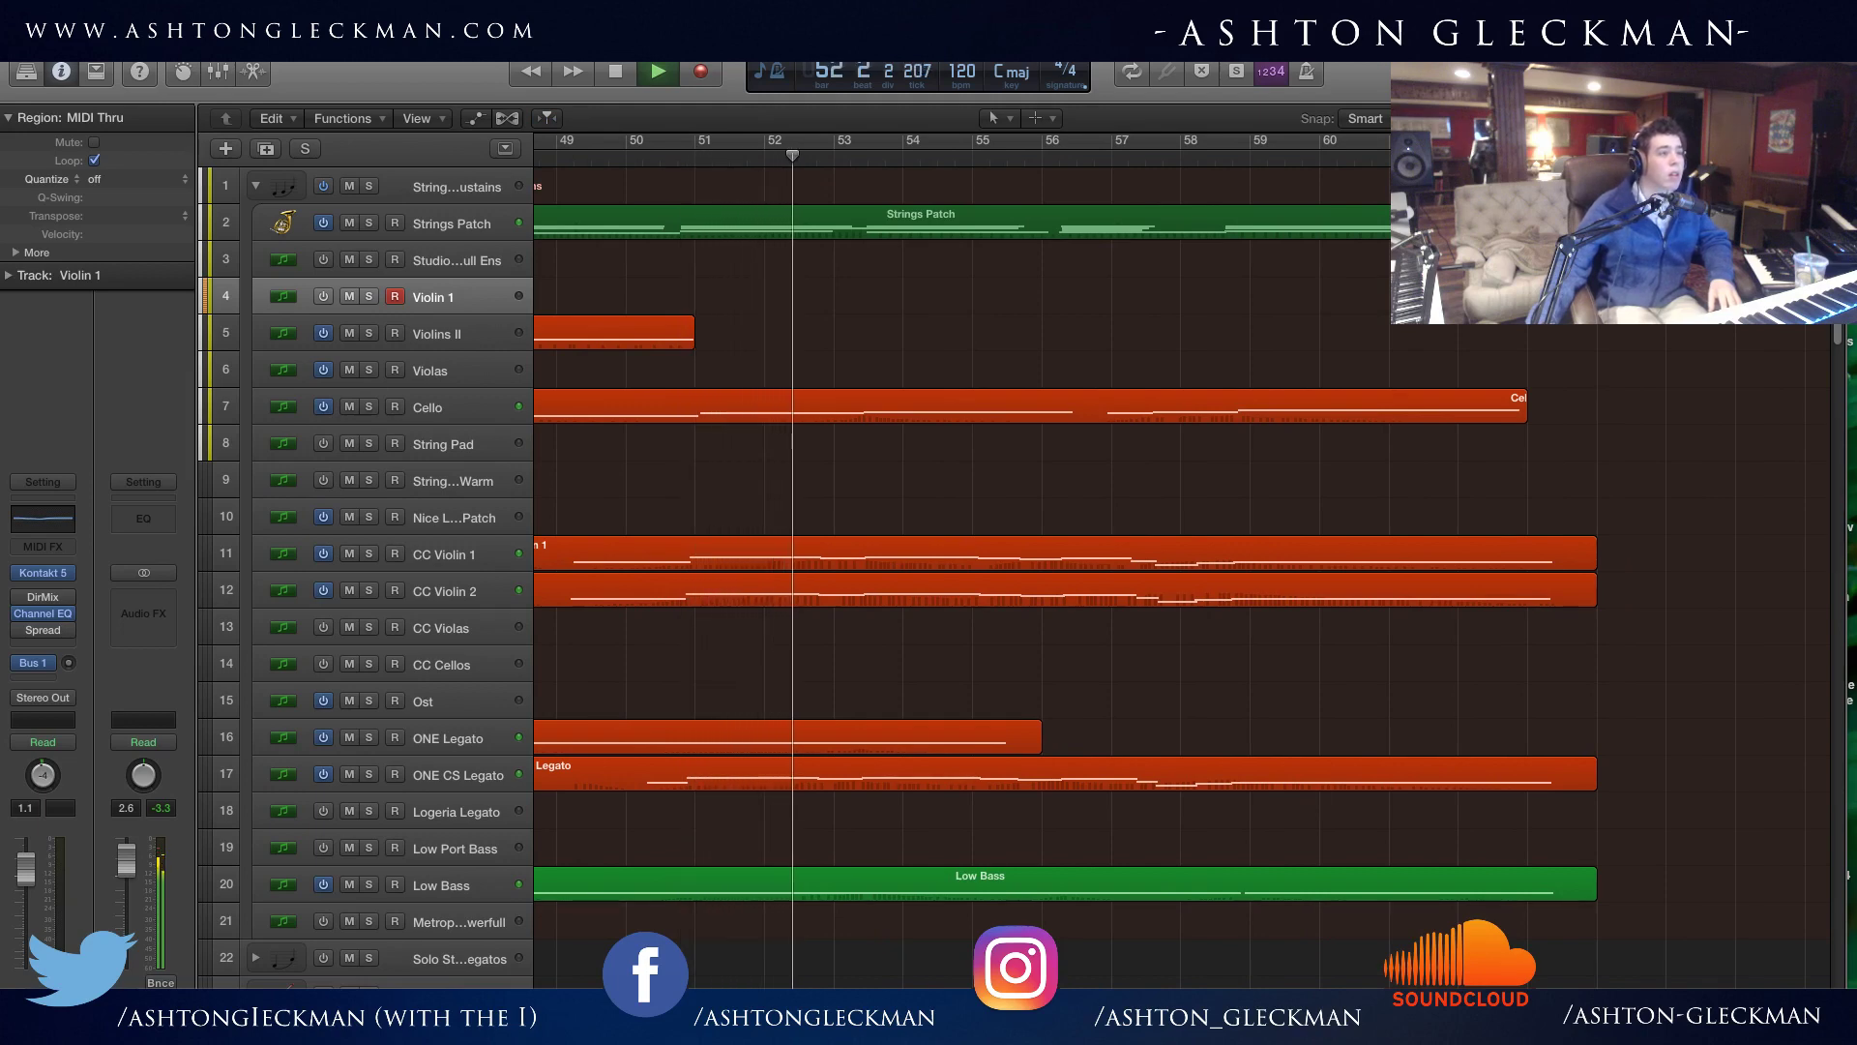
# Solo the string folder during playback, narrow the solo to CC Violin 1 and CC Violin 2, and stop at about bar 59.
pyautogui.click(368, 185)
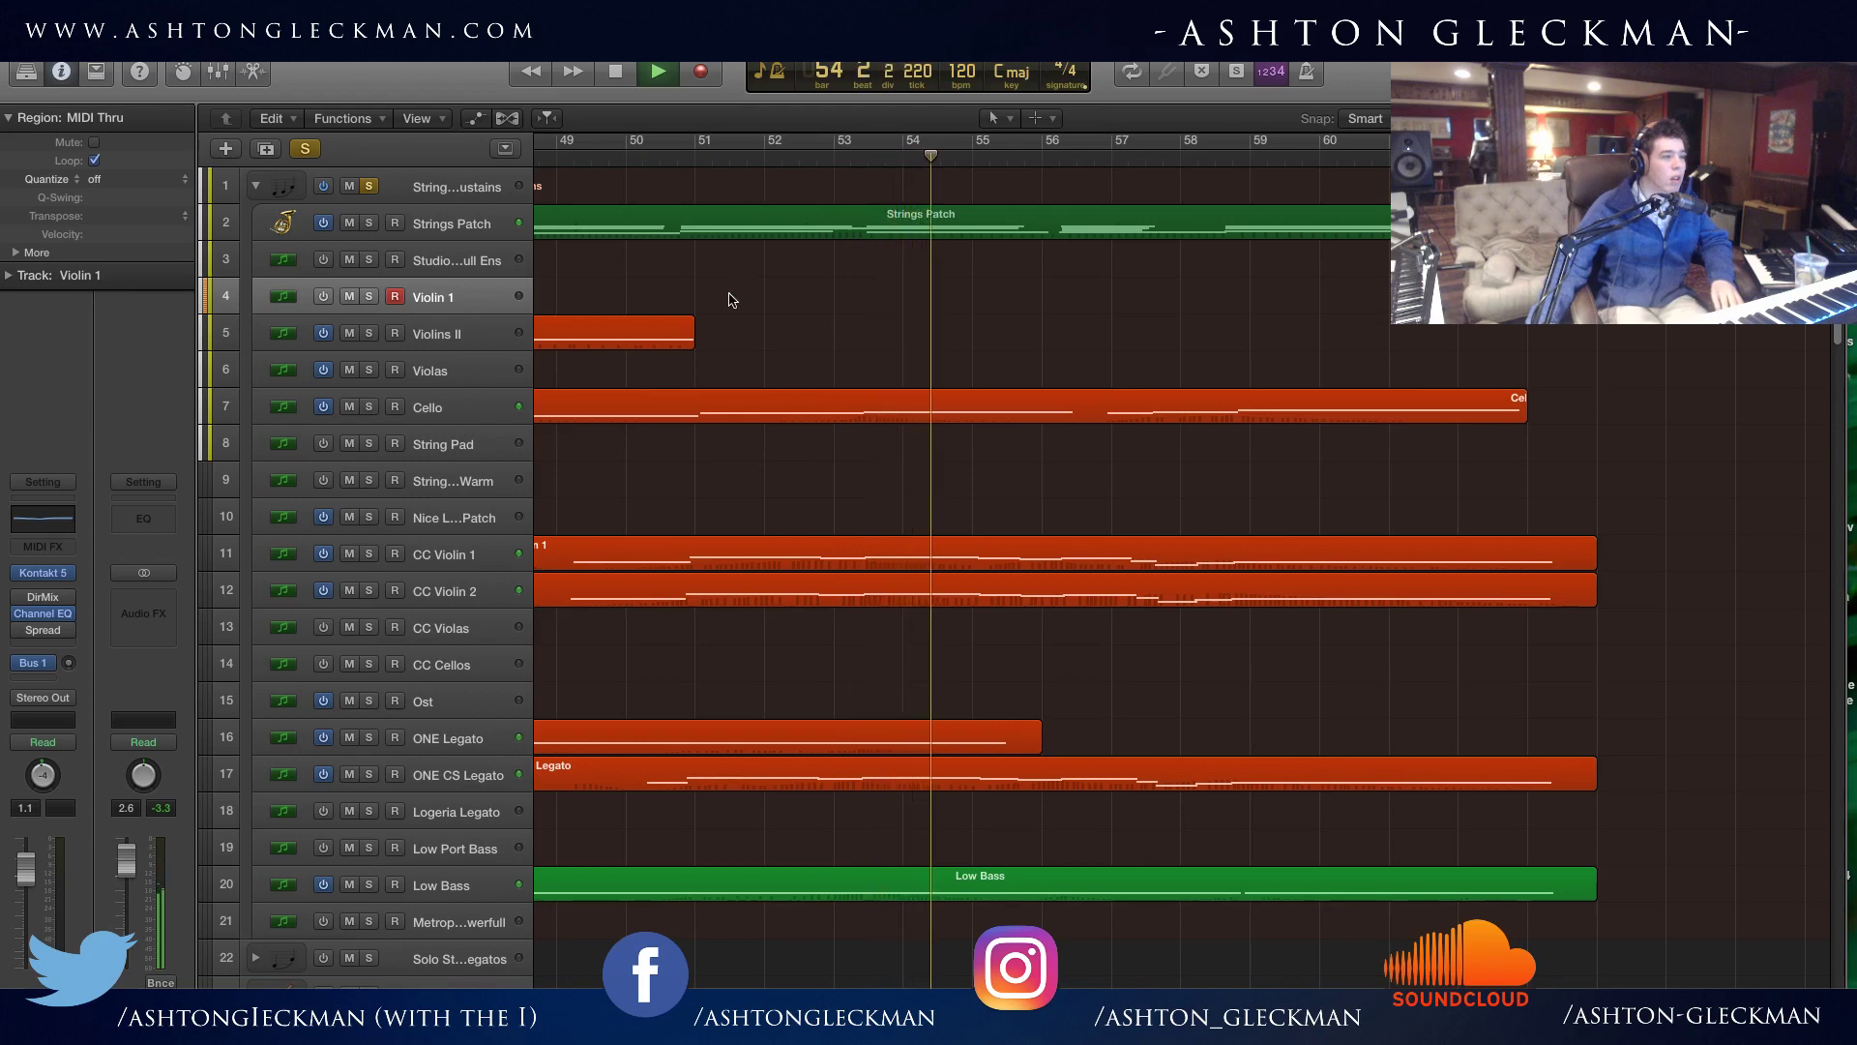
pyautogui.moveTo(375, 592); pyautogui.dragTo(358, 555)
pyautogui.click(366, 554)
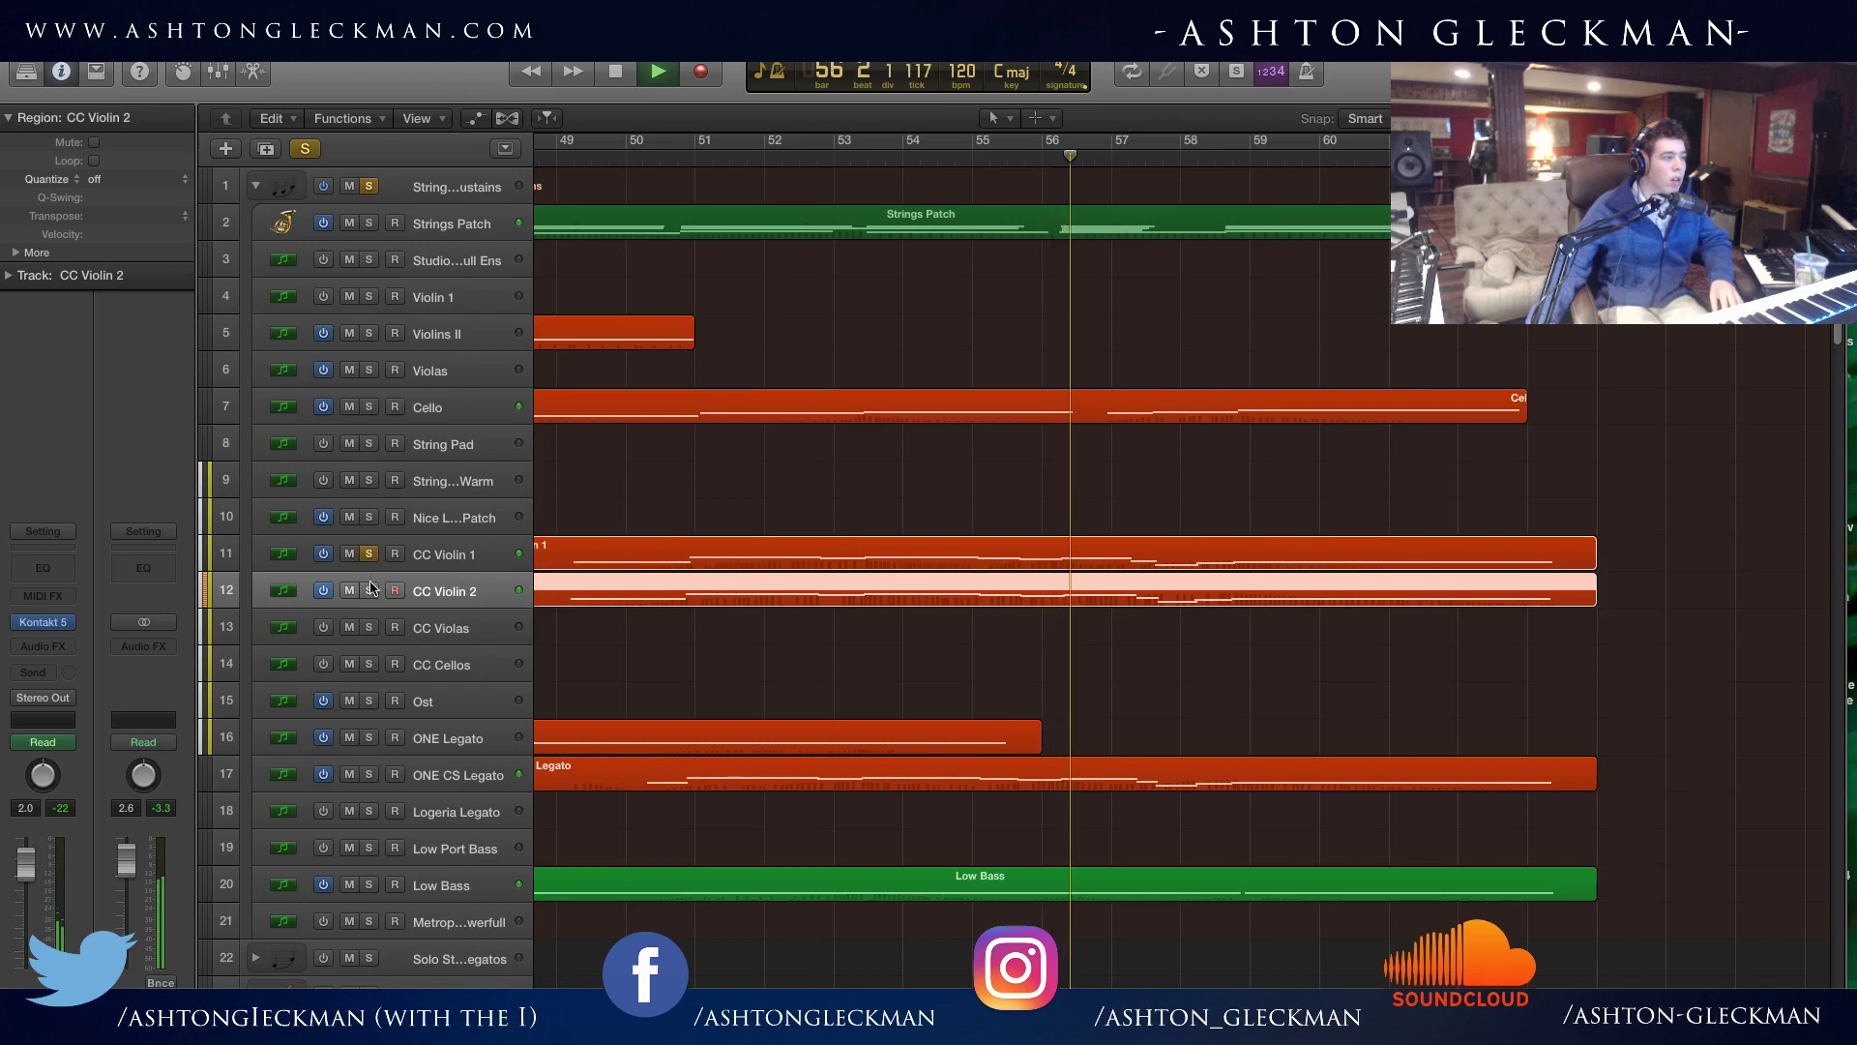
pyautogui.click(369, 590)
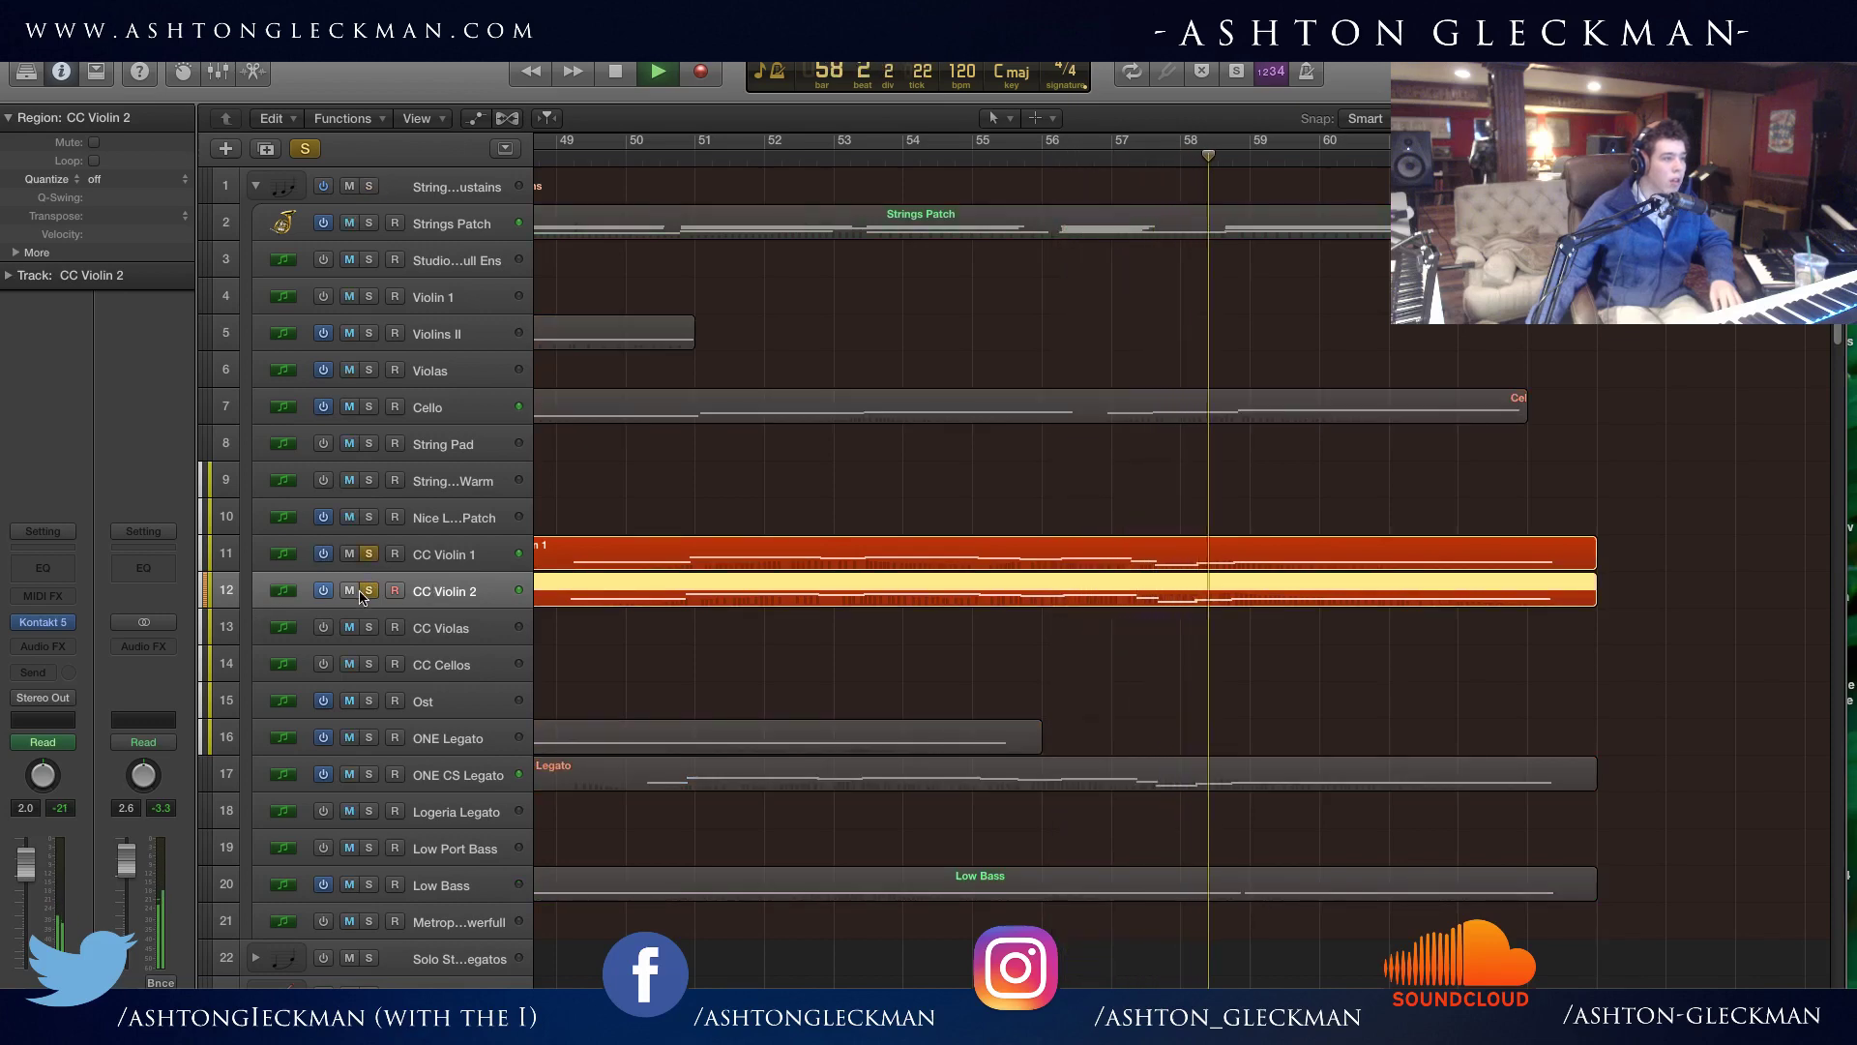
pyautogui.press('space')
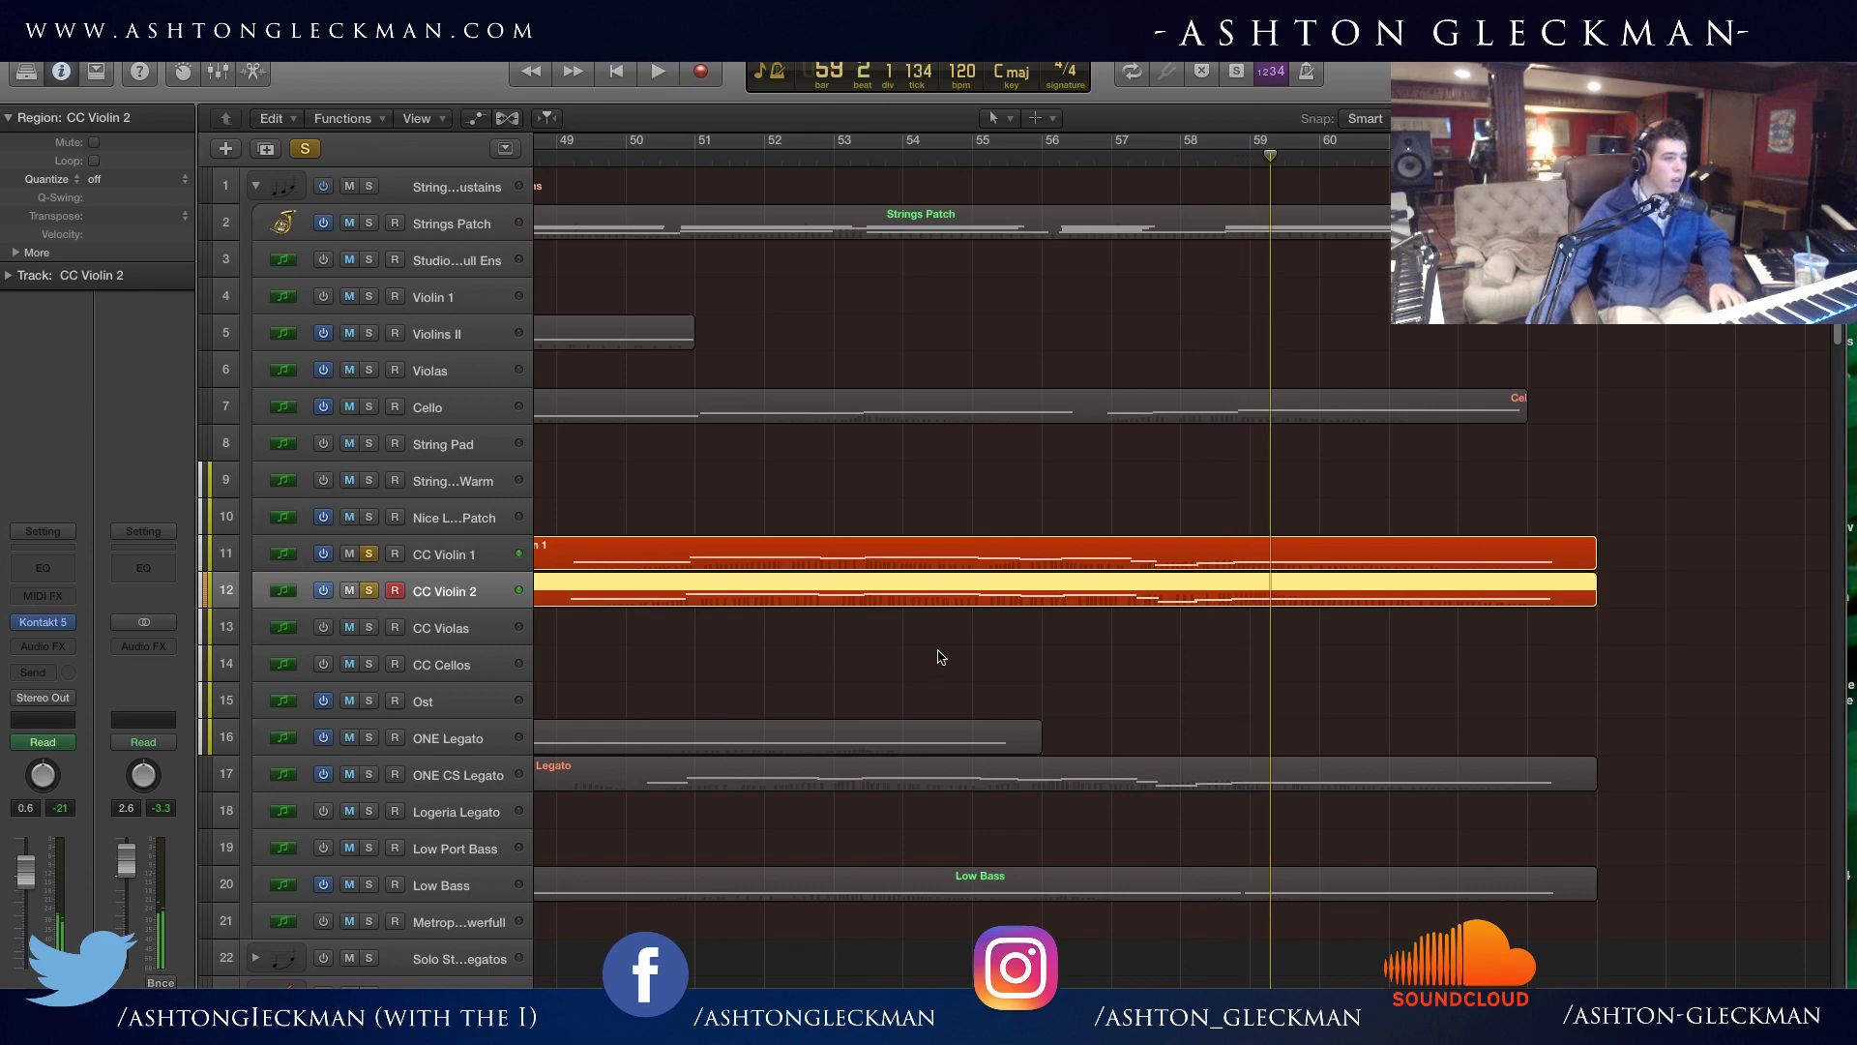
# Deselect the regions and replay the soloed CC Violin tracks from about bar 49.
pyautogui.click(943, 638)
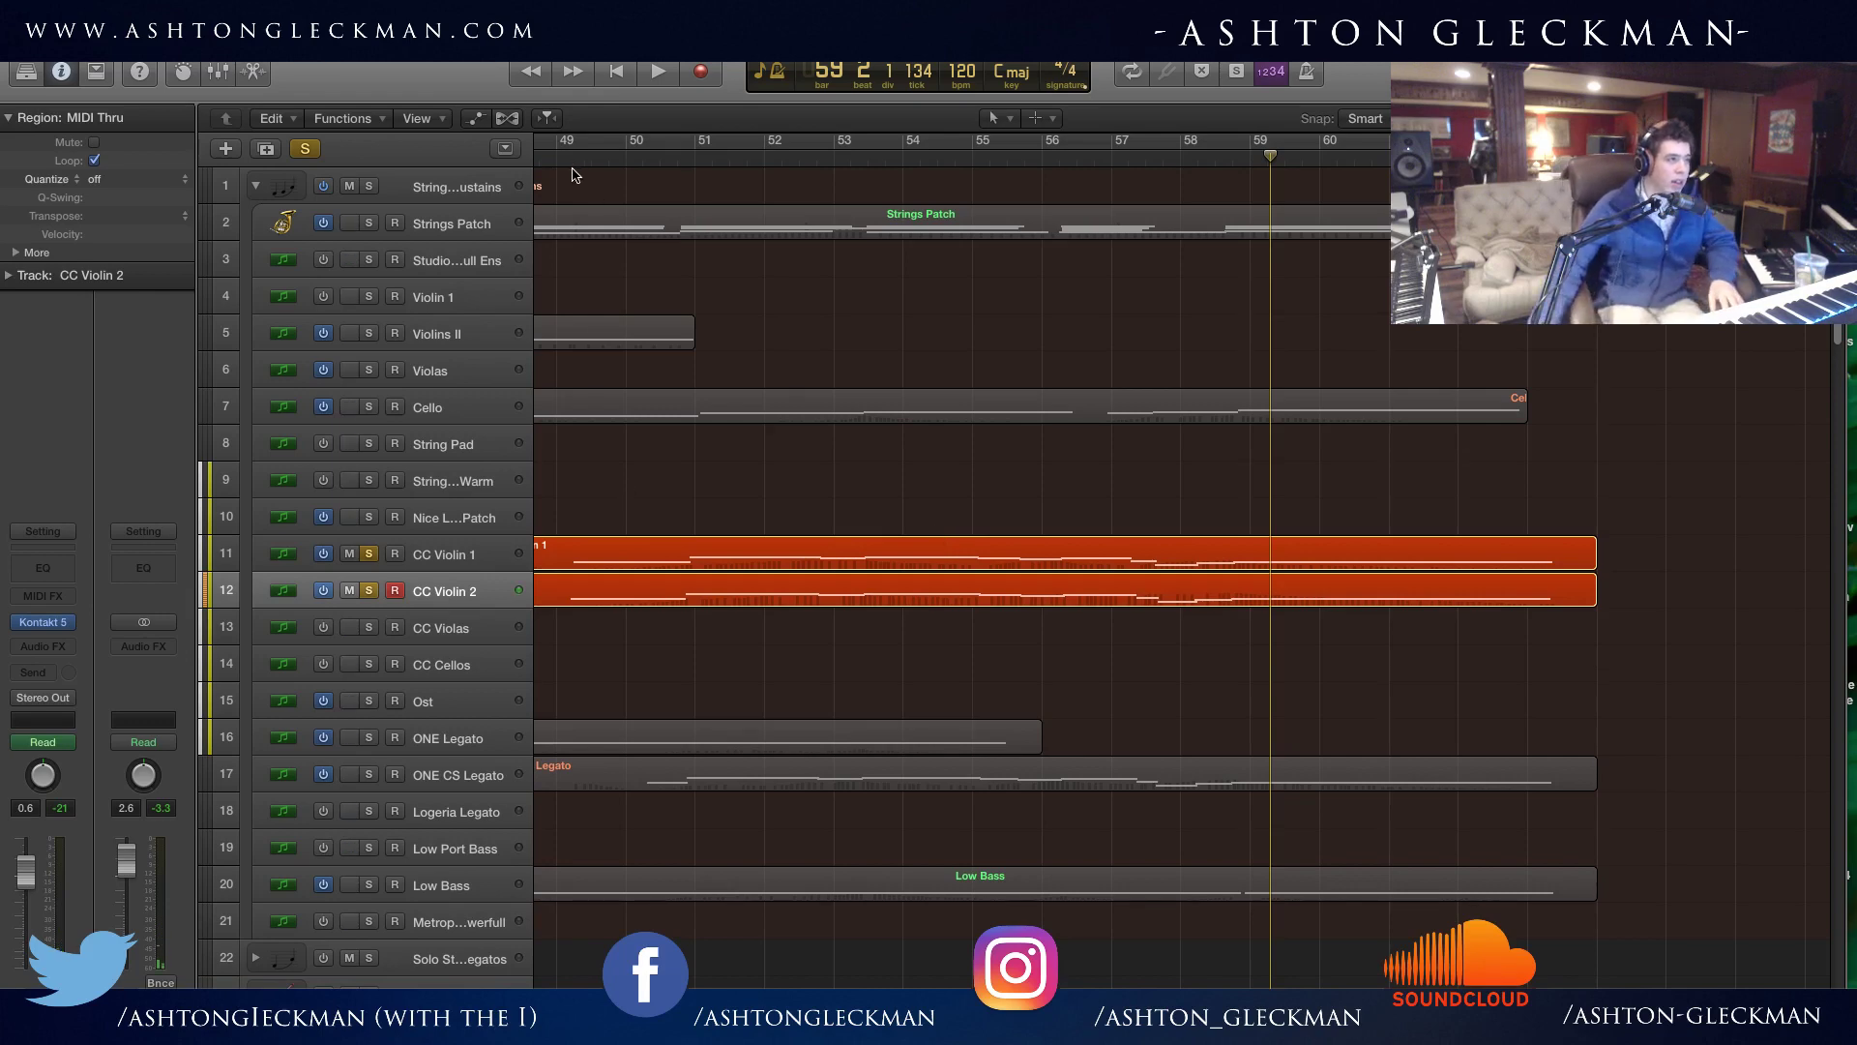
pyautogui.moveTo(578, 162); pyautogui.dragTo(553, 161)
pyautogui.press('space')
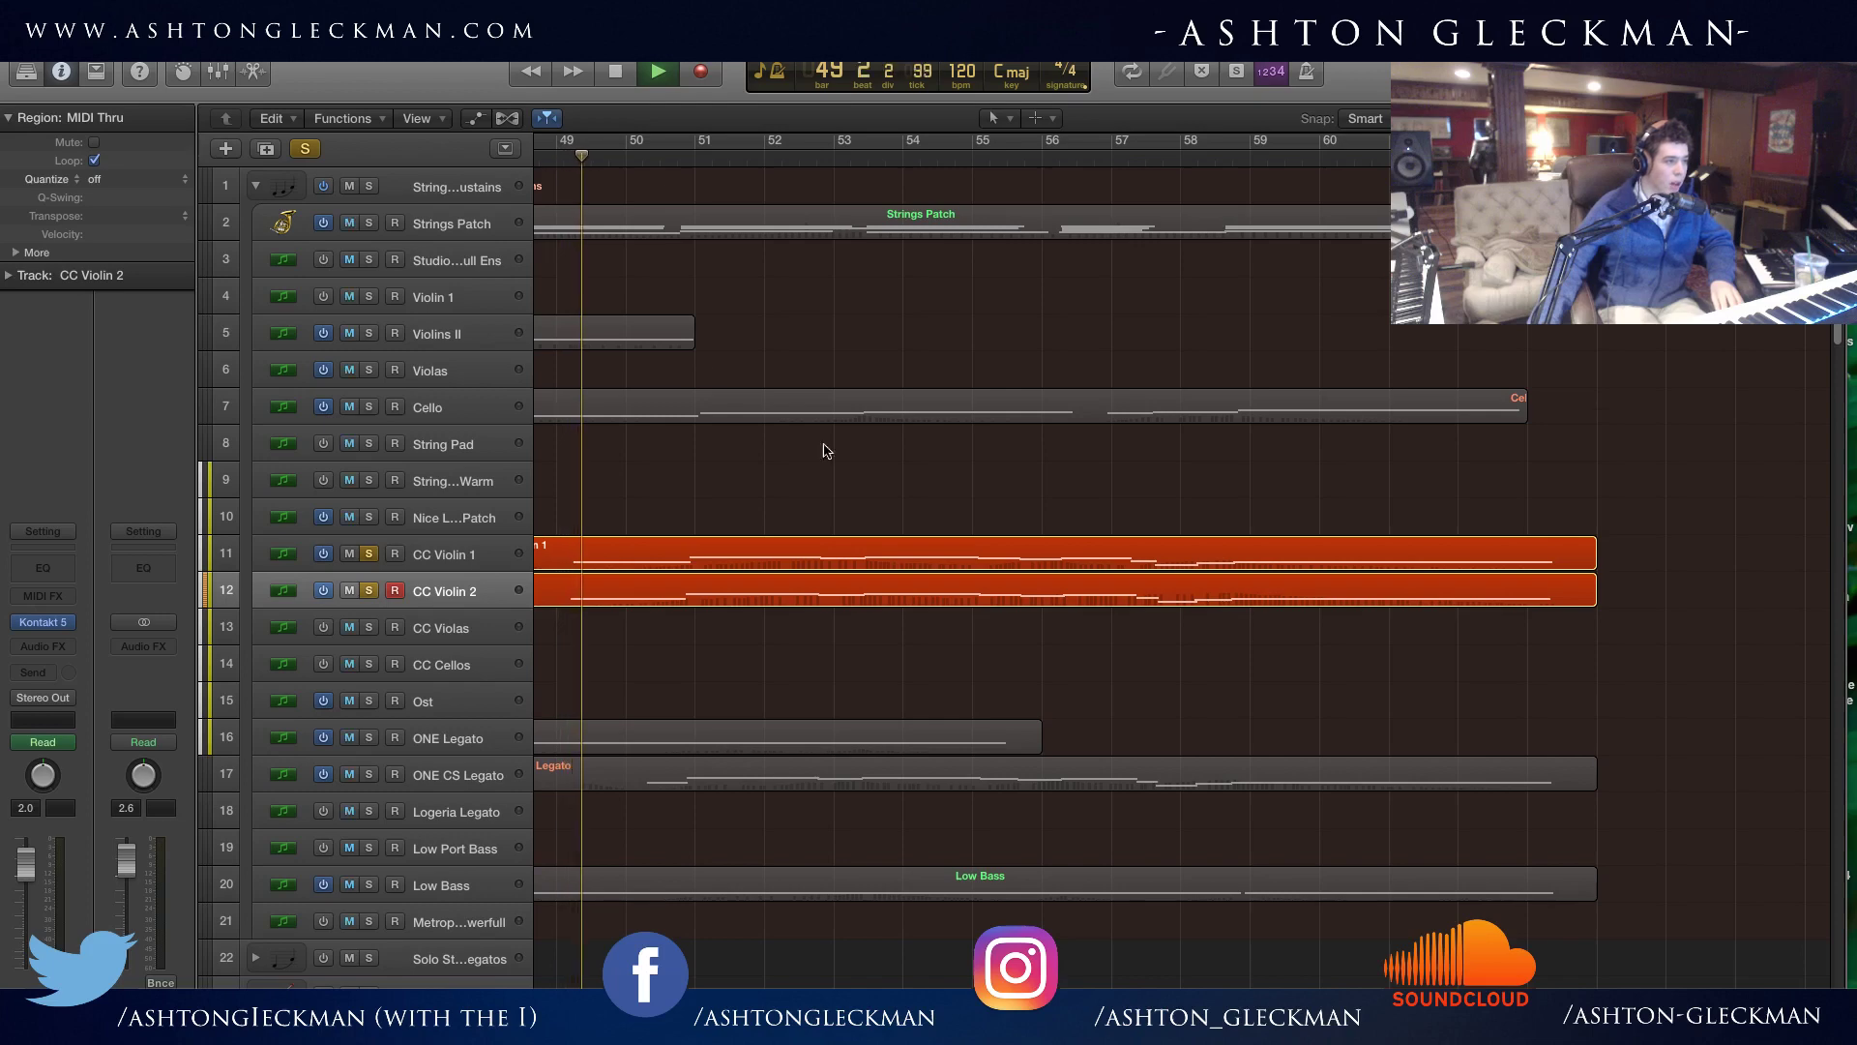
# Move the playhead past the string regions to bar 67 beat 4 and clear all track solos.
pyautogui.hscroll(10, 967, 580)
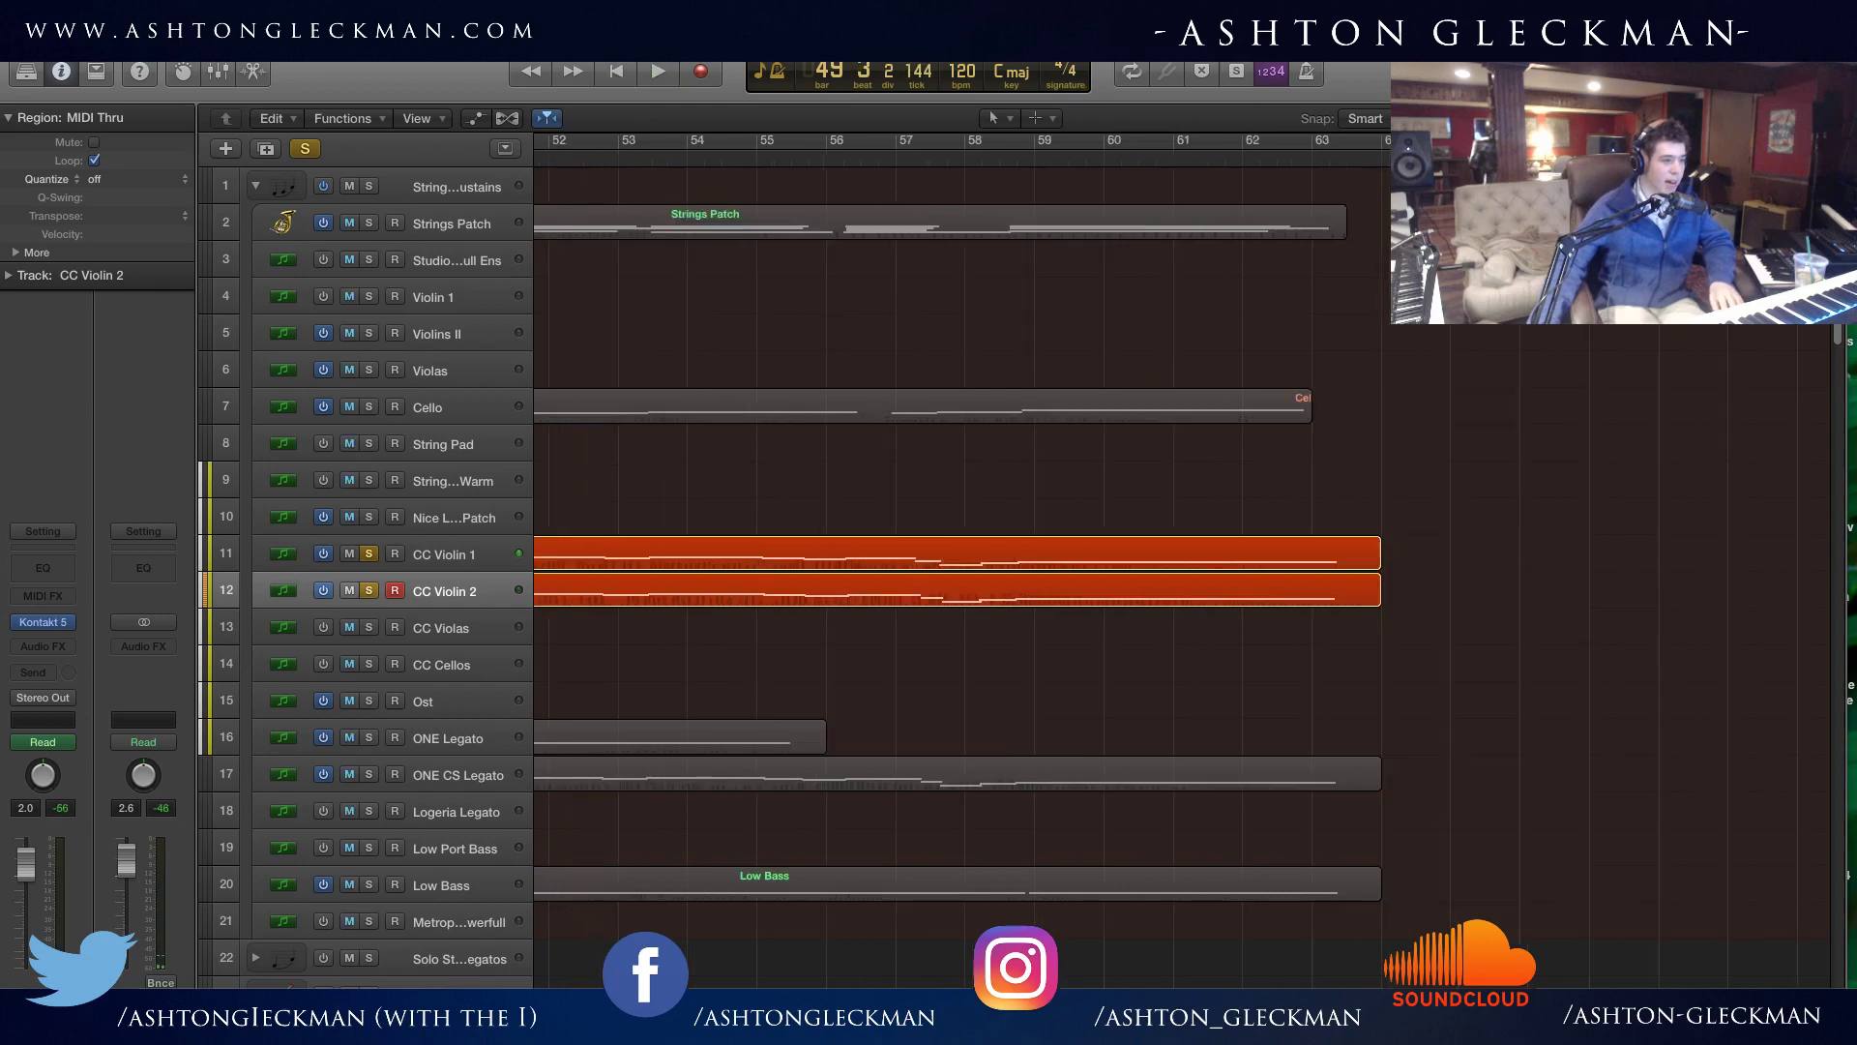
pyautogui.click(1129, 153)
pyautogui.click(308, 147)
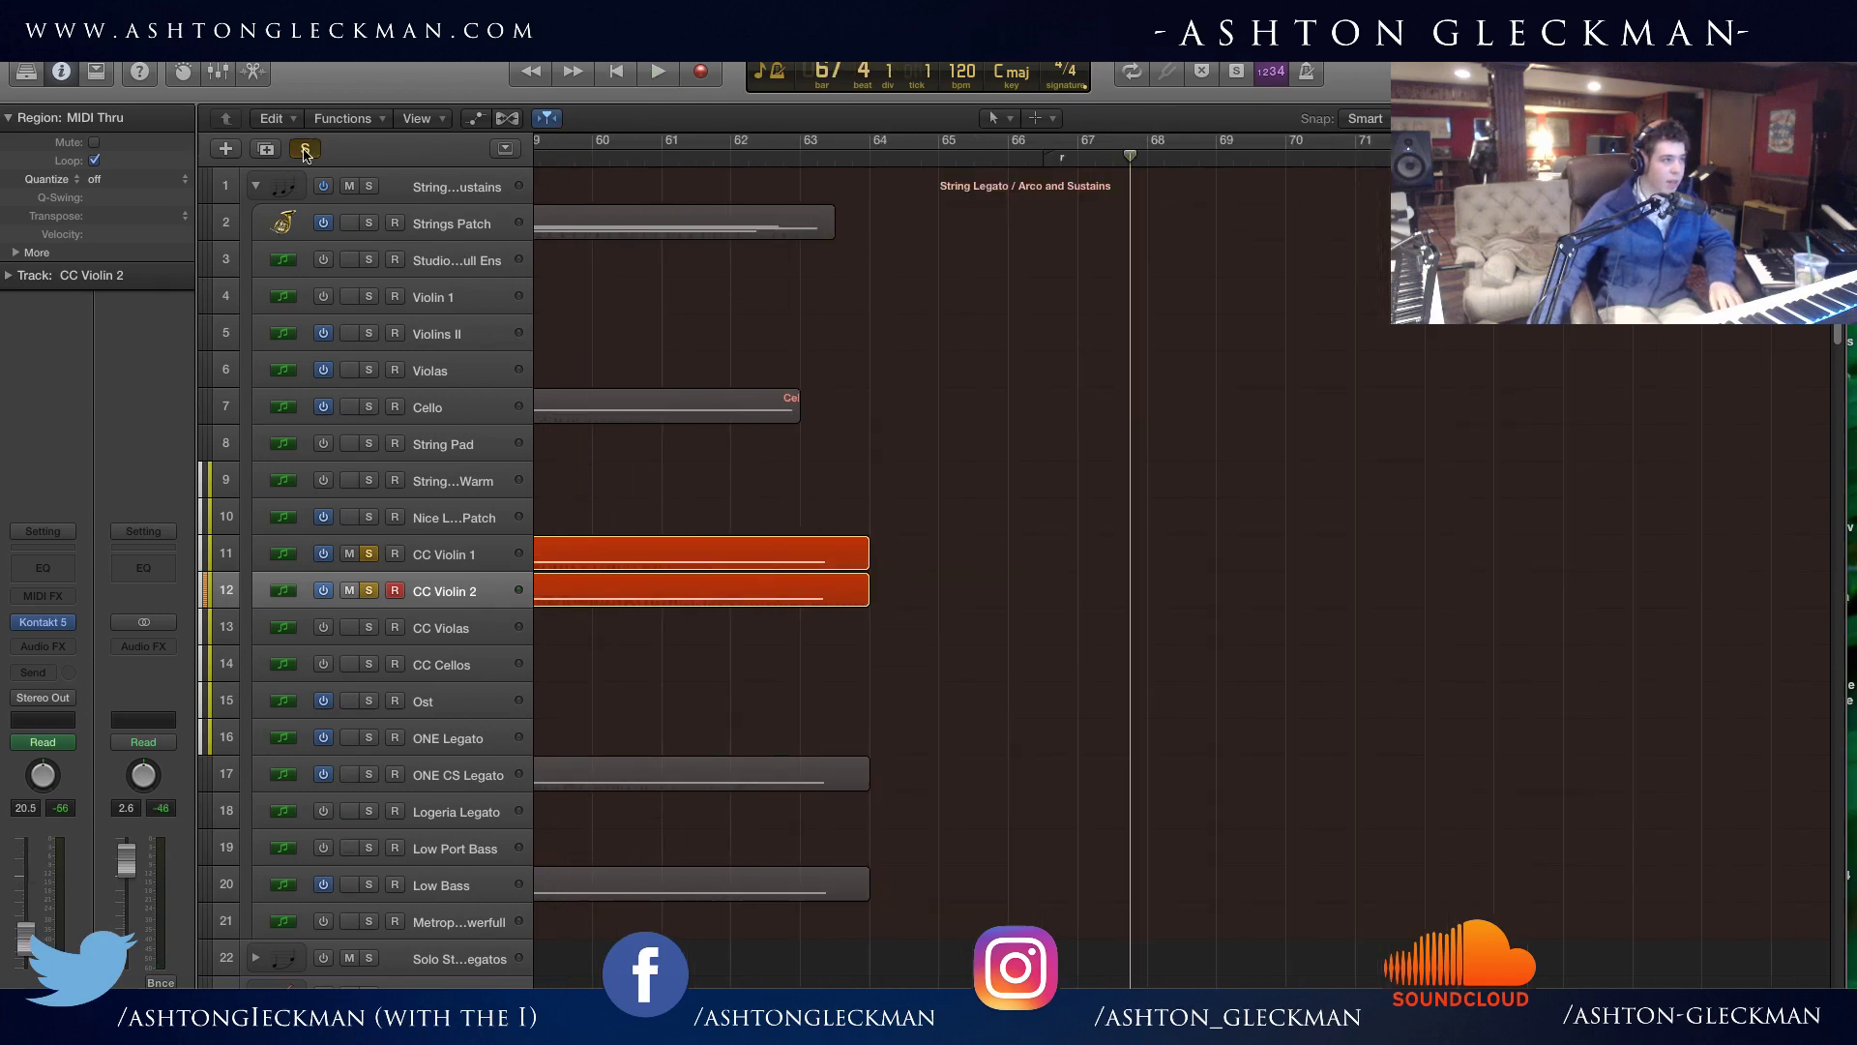
# Add volume automation ramps just before bar 65, raising CC Violin 1 to -0.6 dB and CC Violin 2 to -3.7 dB.
pyautogui.click(498, 549)
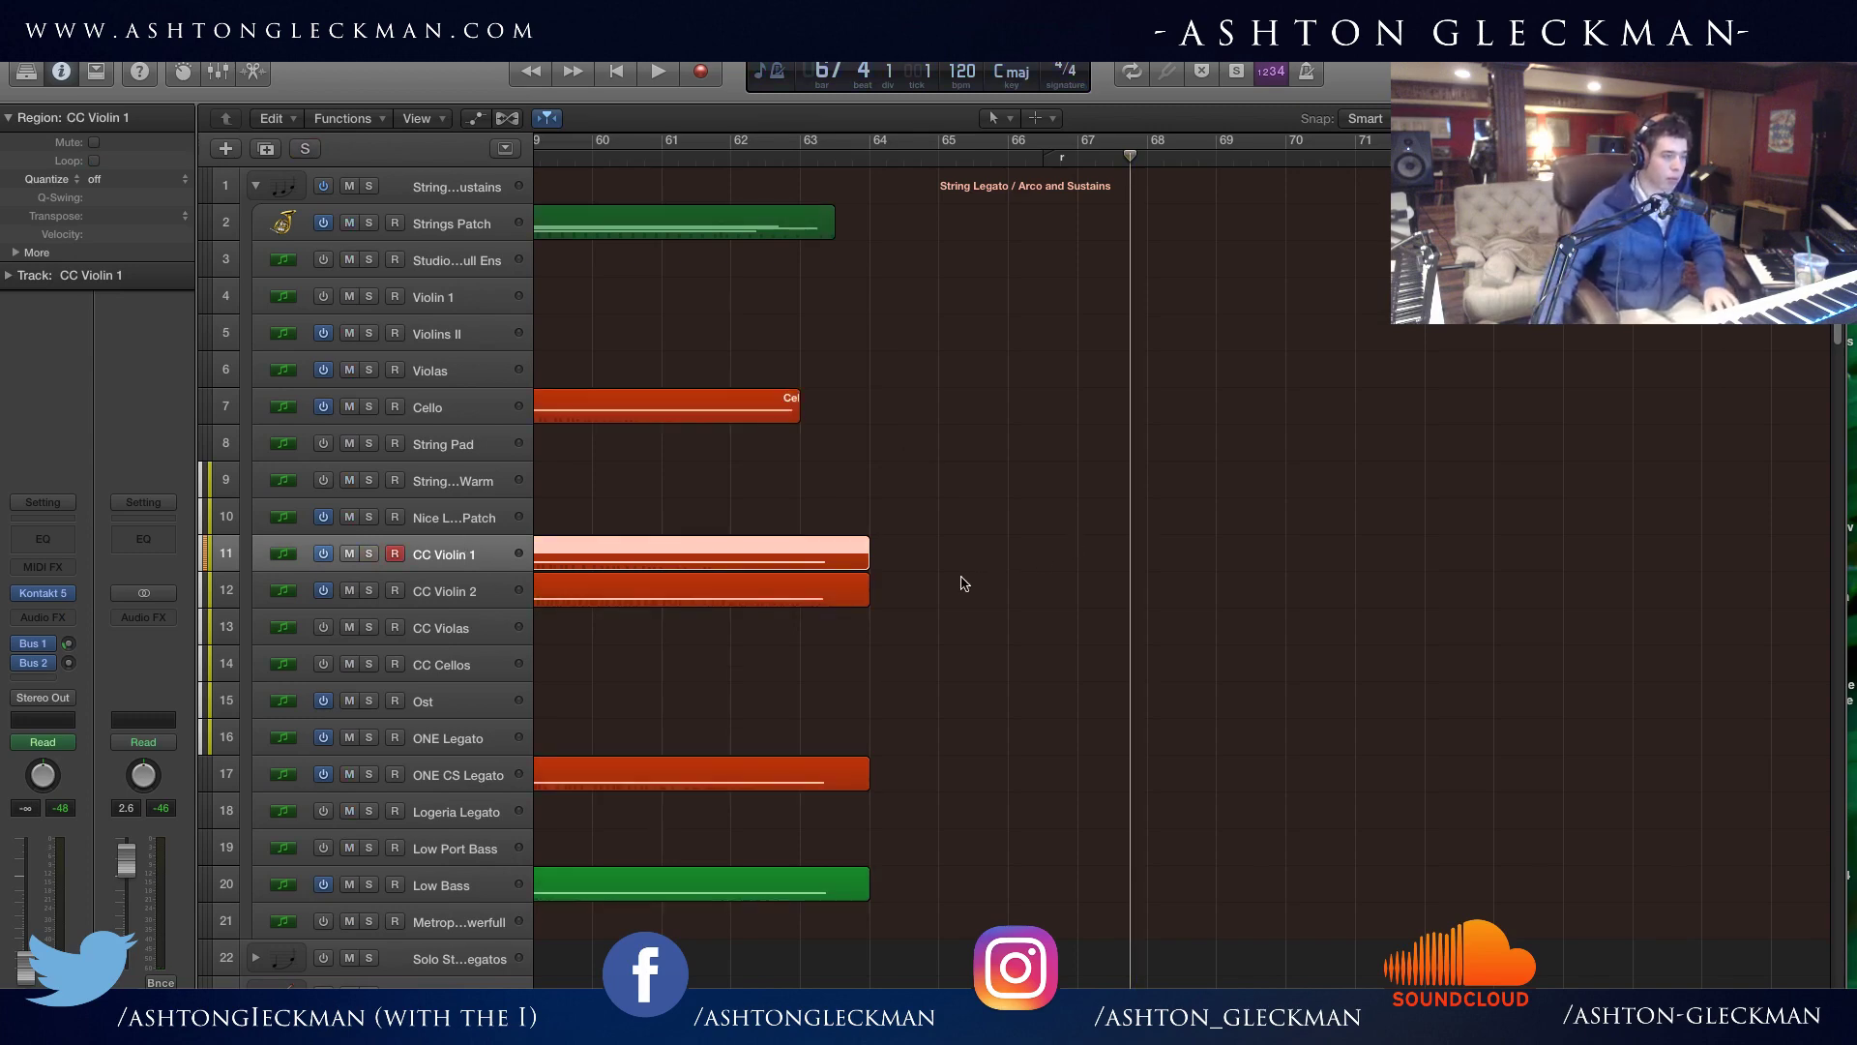
pyautogui.press('a')
pyautogui.click(927, 620)
pyautogui.moveTo(949, 620); pyautogui.dragTo(951, 577)
pyautogui.click(917, 696)
pyautogui.moveTo(936, 697); pyautogui.dragTo(936, 668)
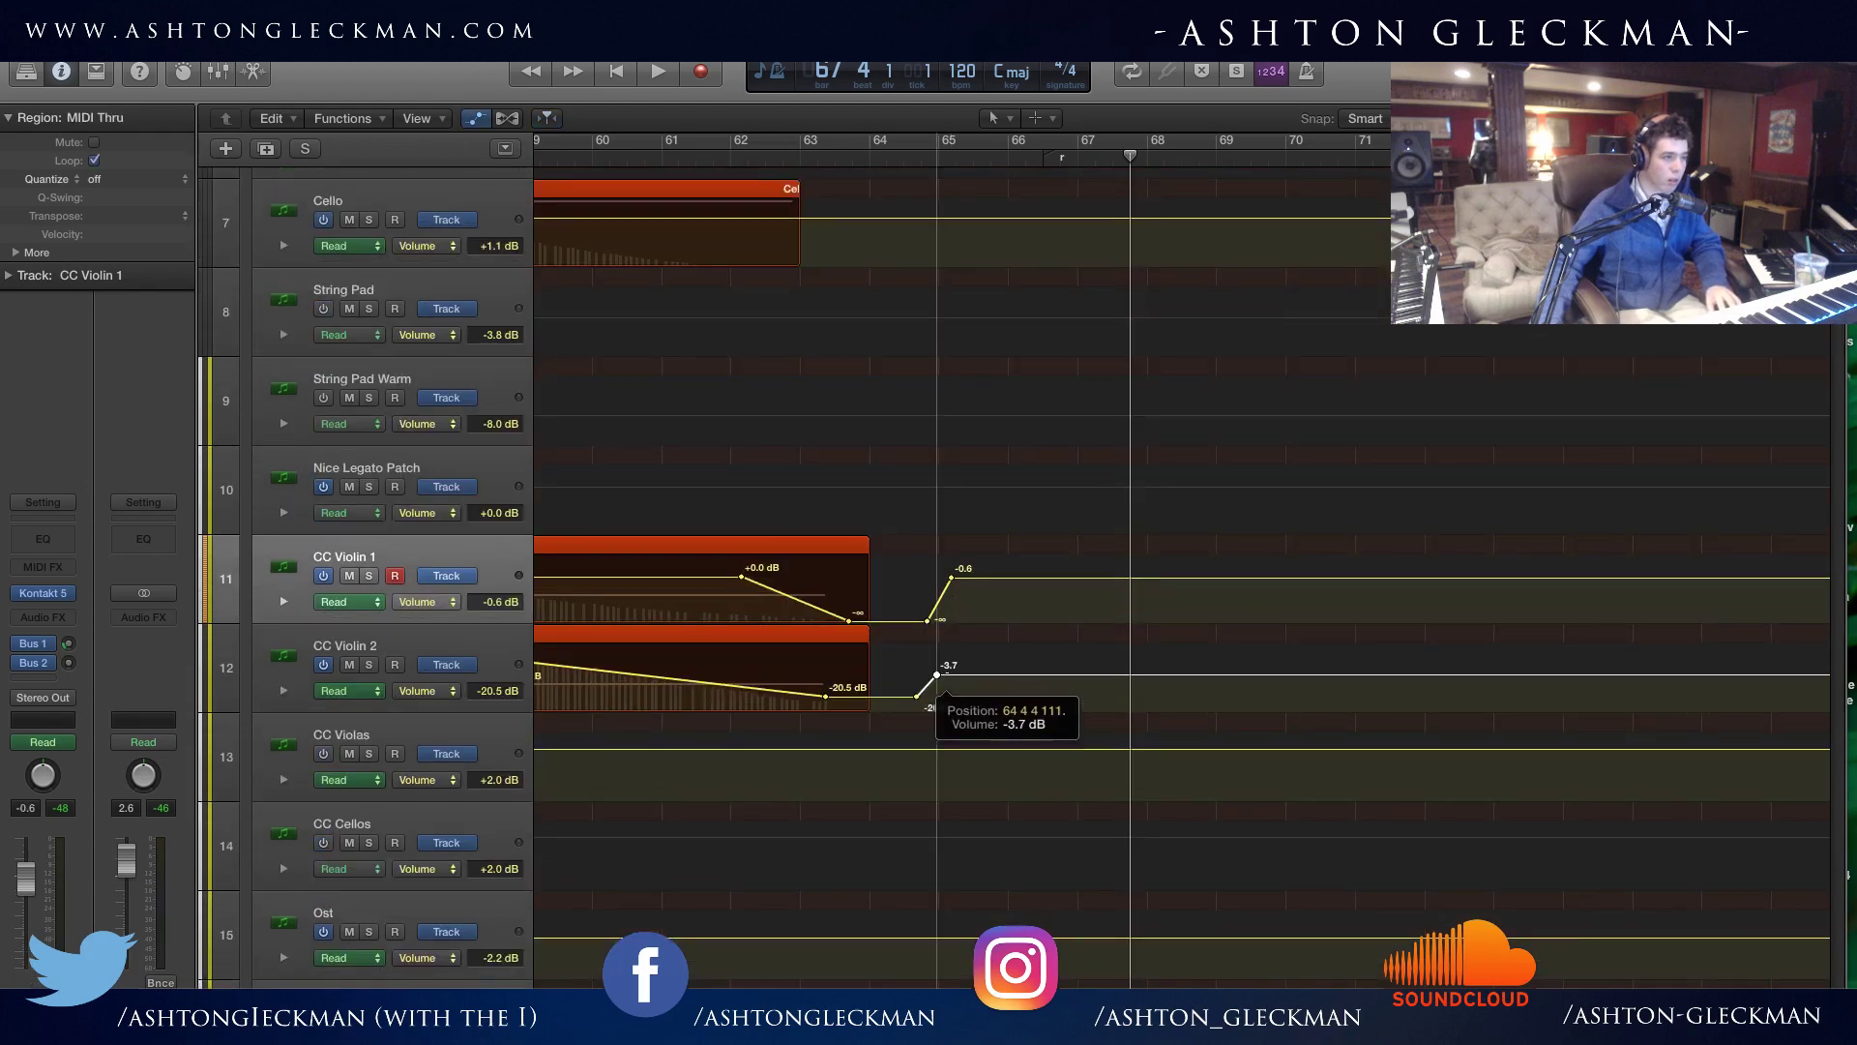
pyautogui.press('a')
pyautogui.click(1076, 156)
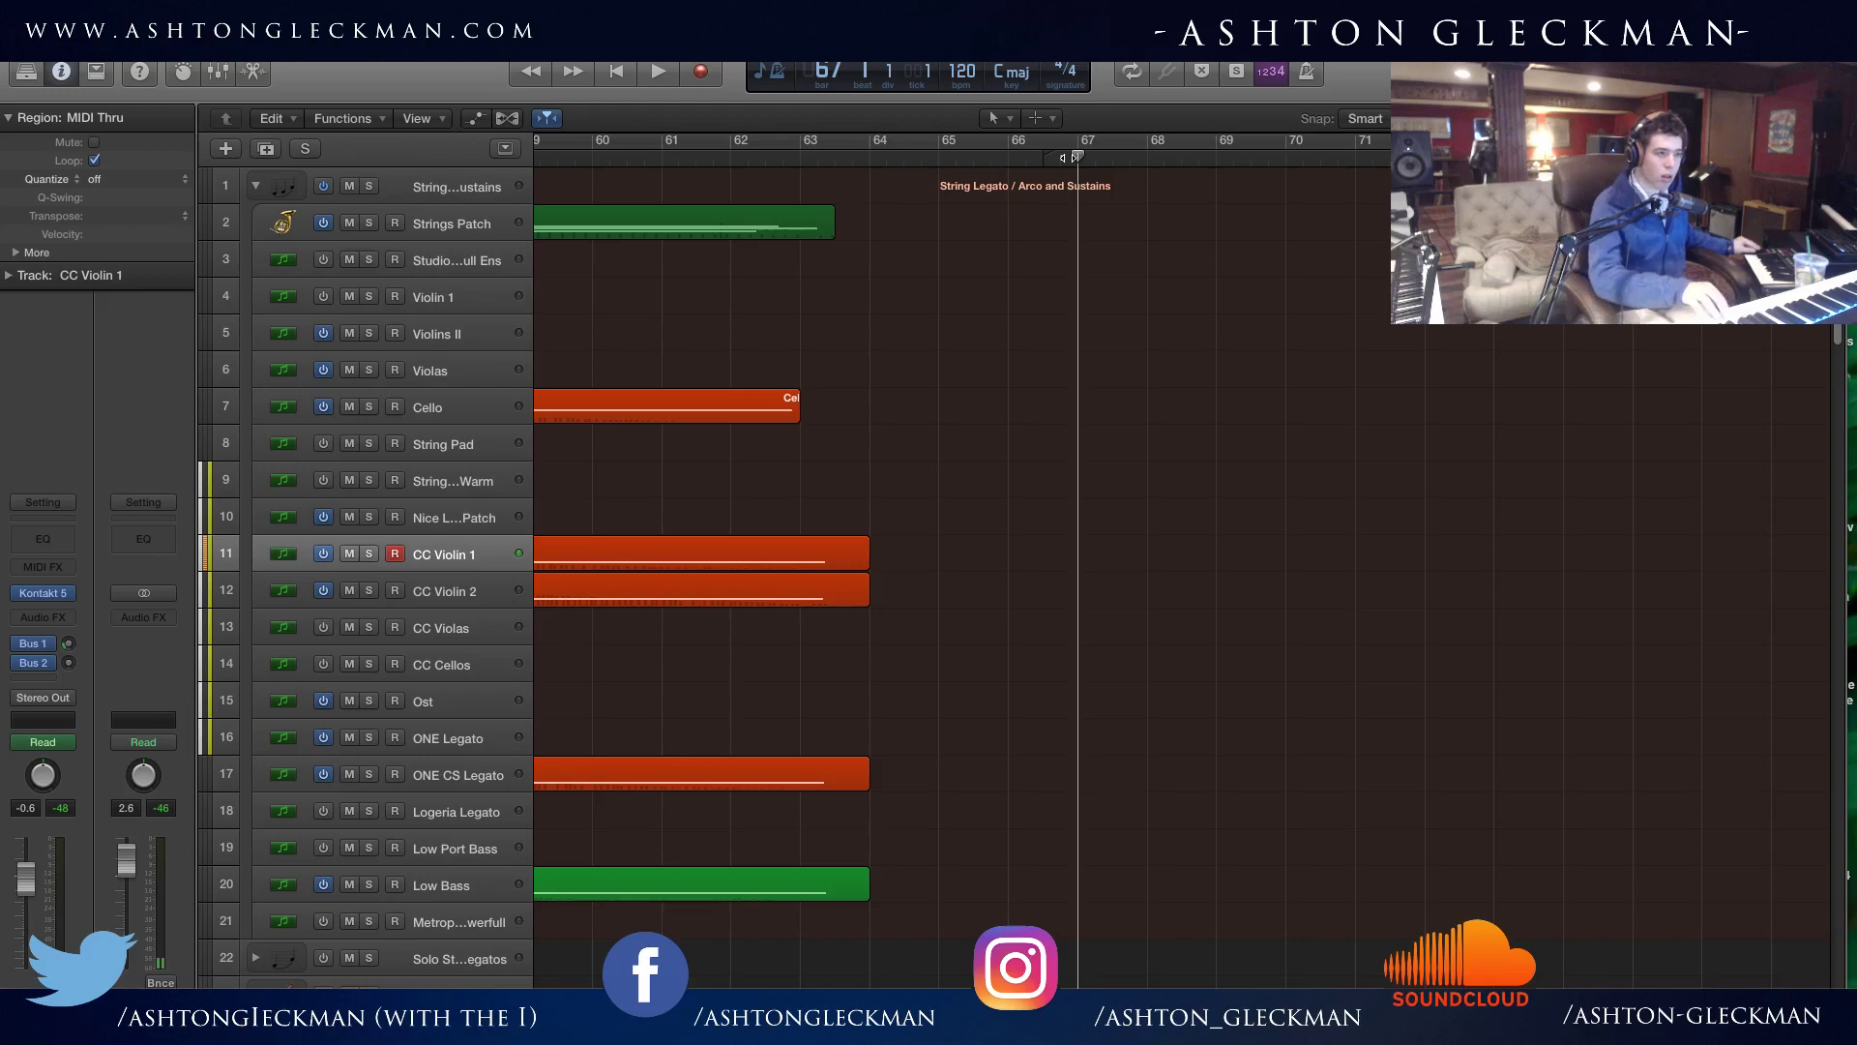
pyautogui.press('r')
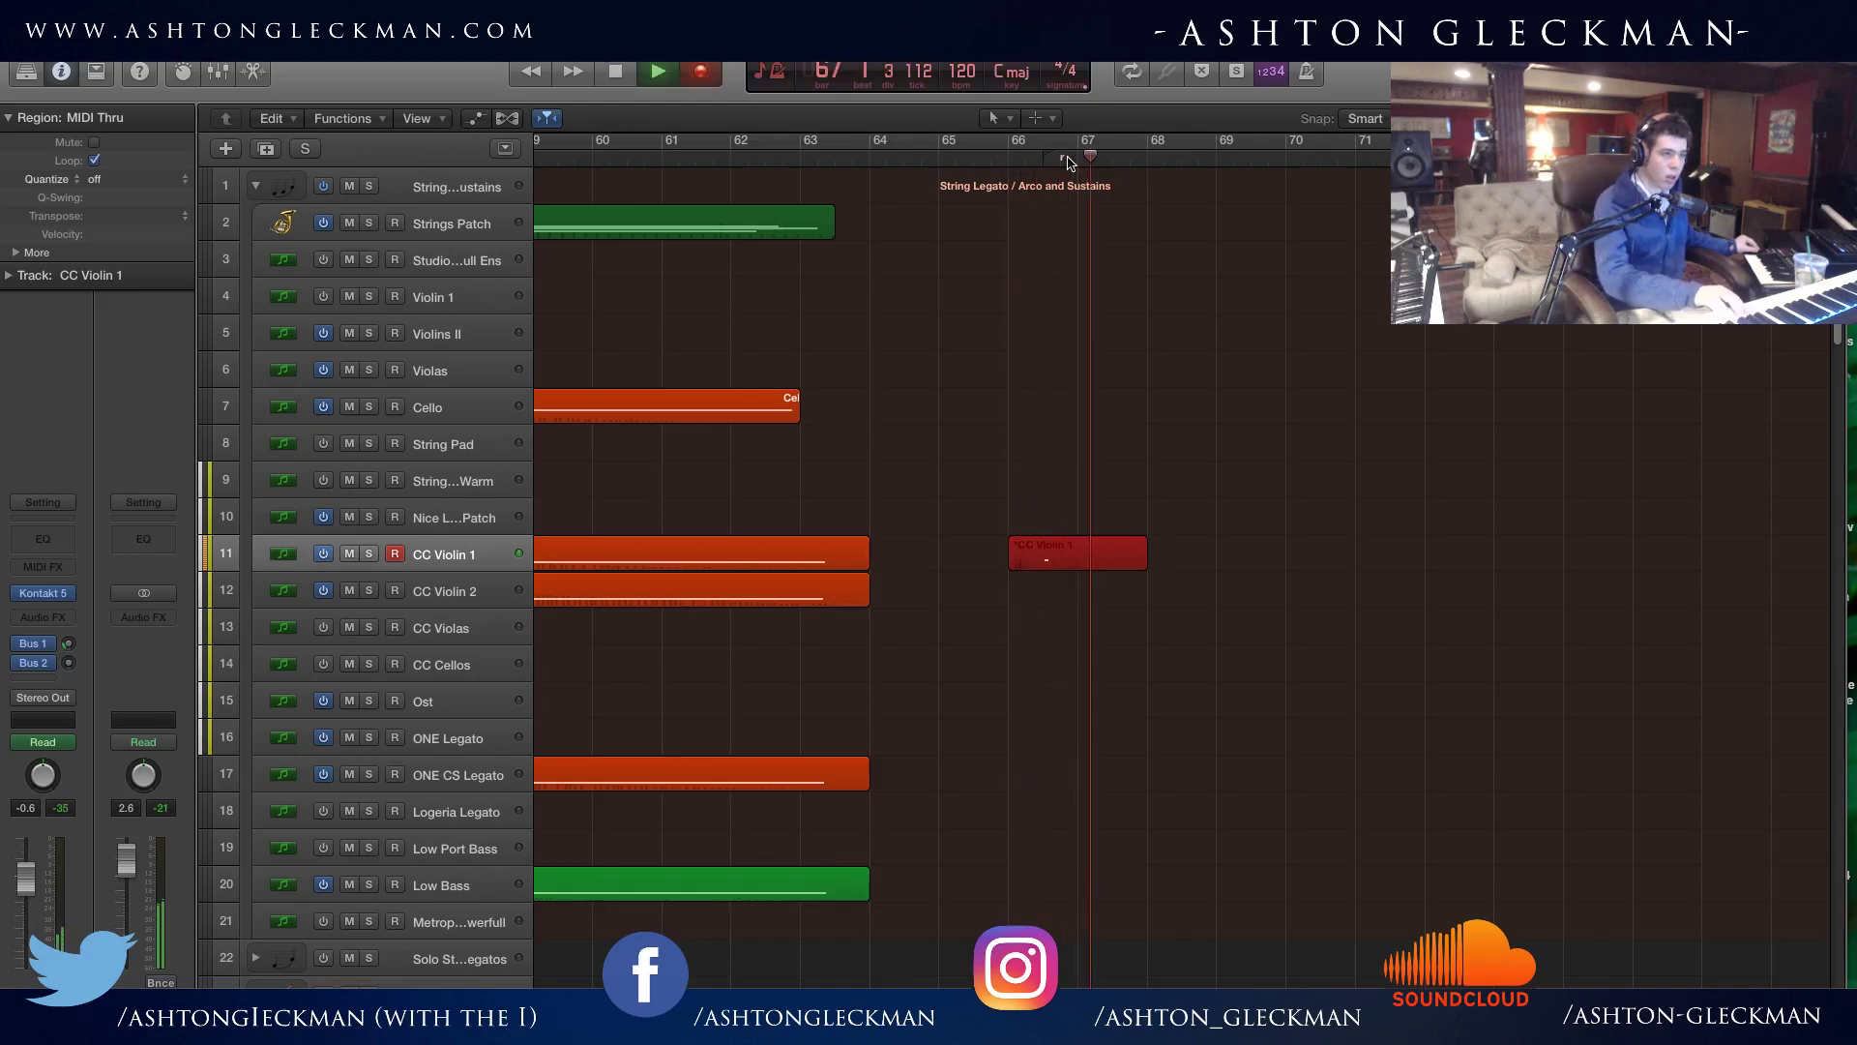
pyautogui.press('space')
pyautogui.press('Delete')
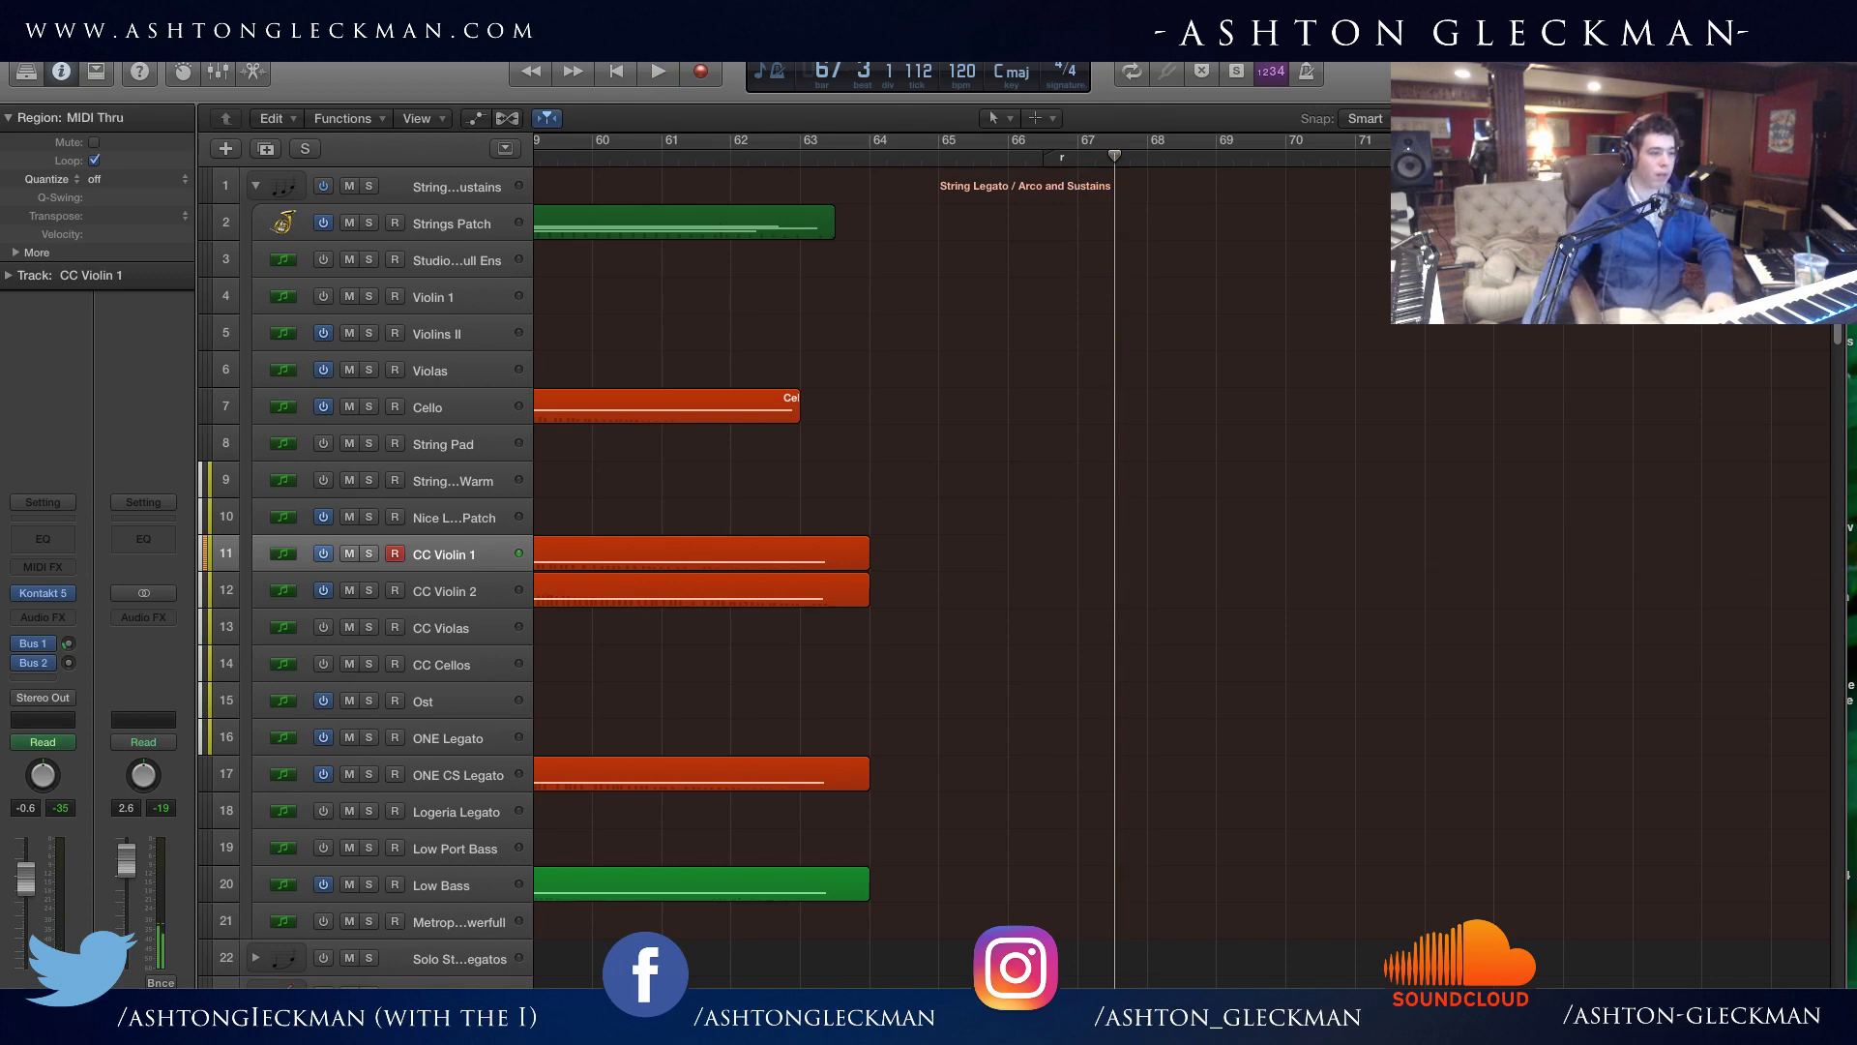
# Record a short line on CC Violin 1 from about bar 187 and turn off looping for the new region.
pyautogui.hscroll(15, 968, 541)
pyautogui.hscroll(8, 967, 542)
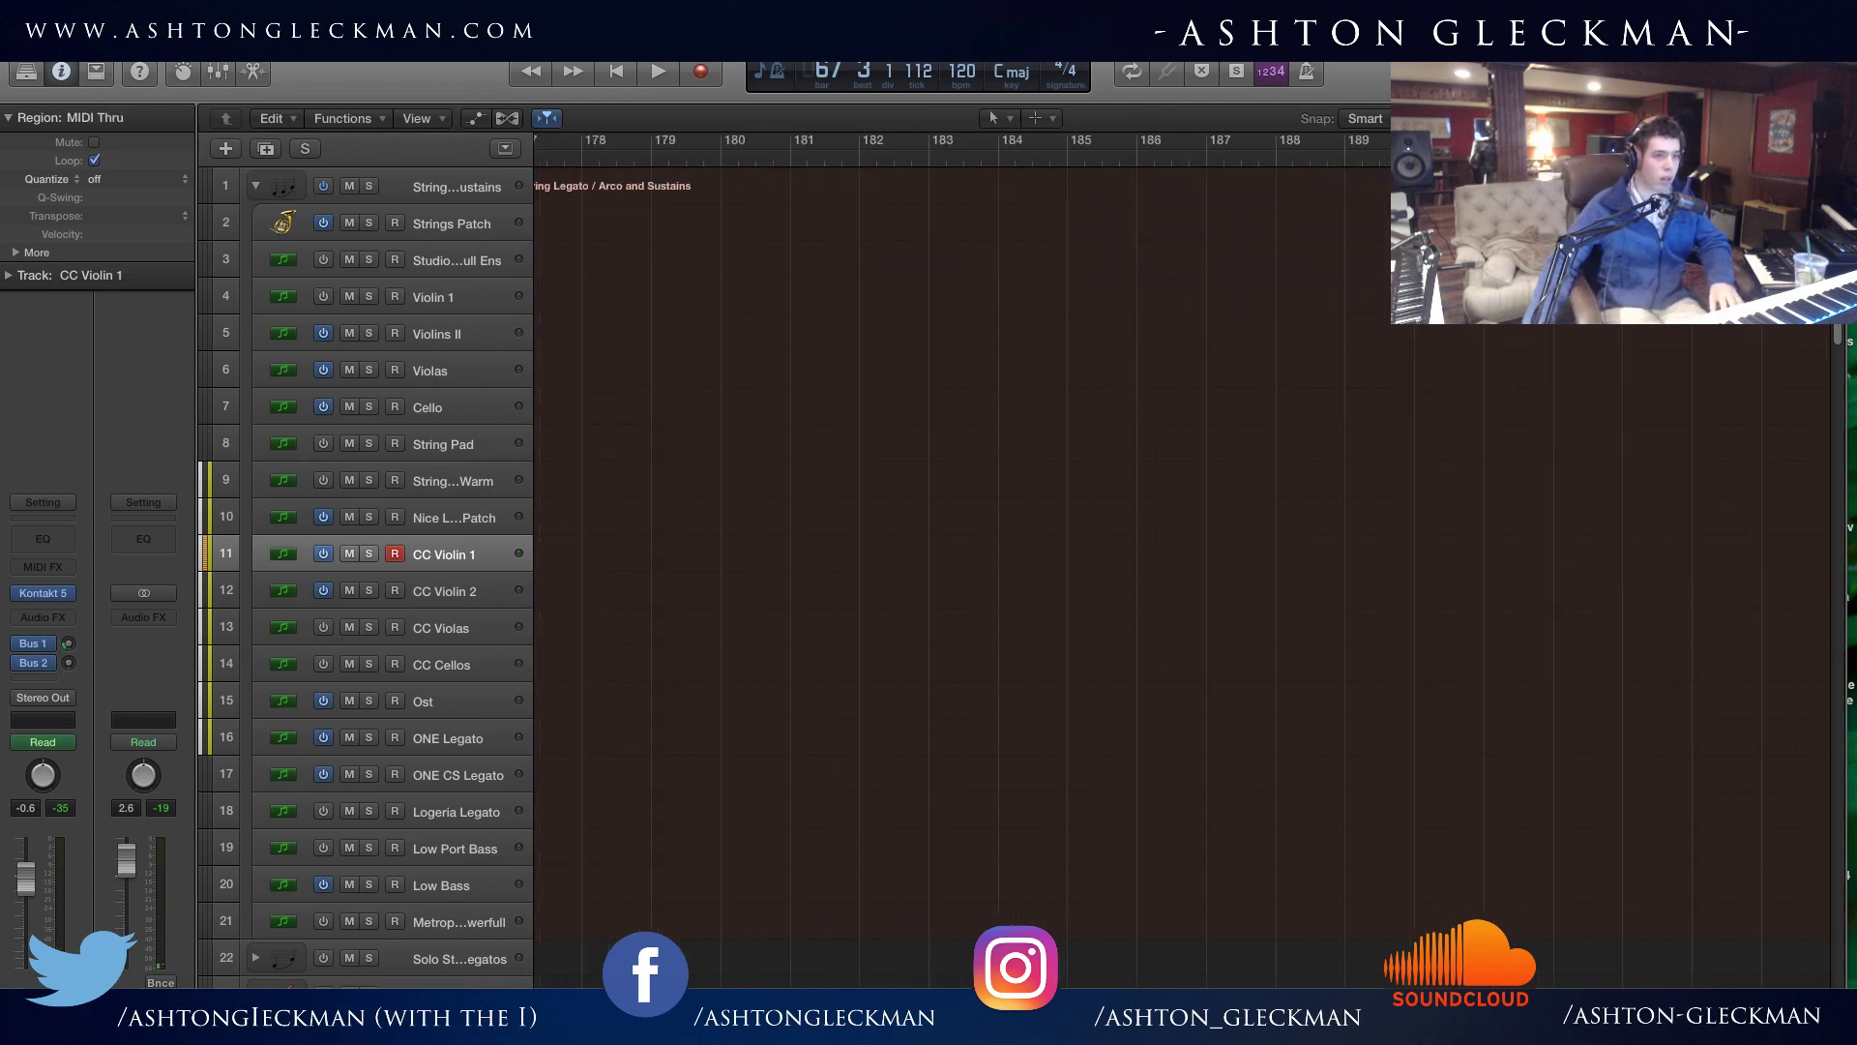
pyautogui.click(1208, 142)
pyautogui.press('r')
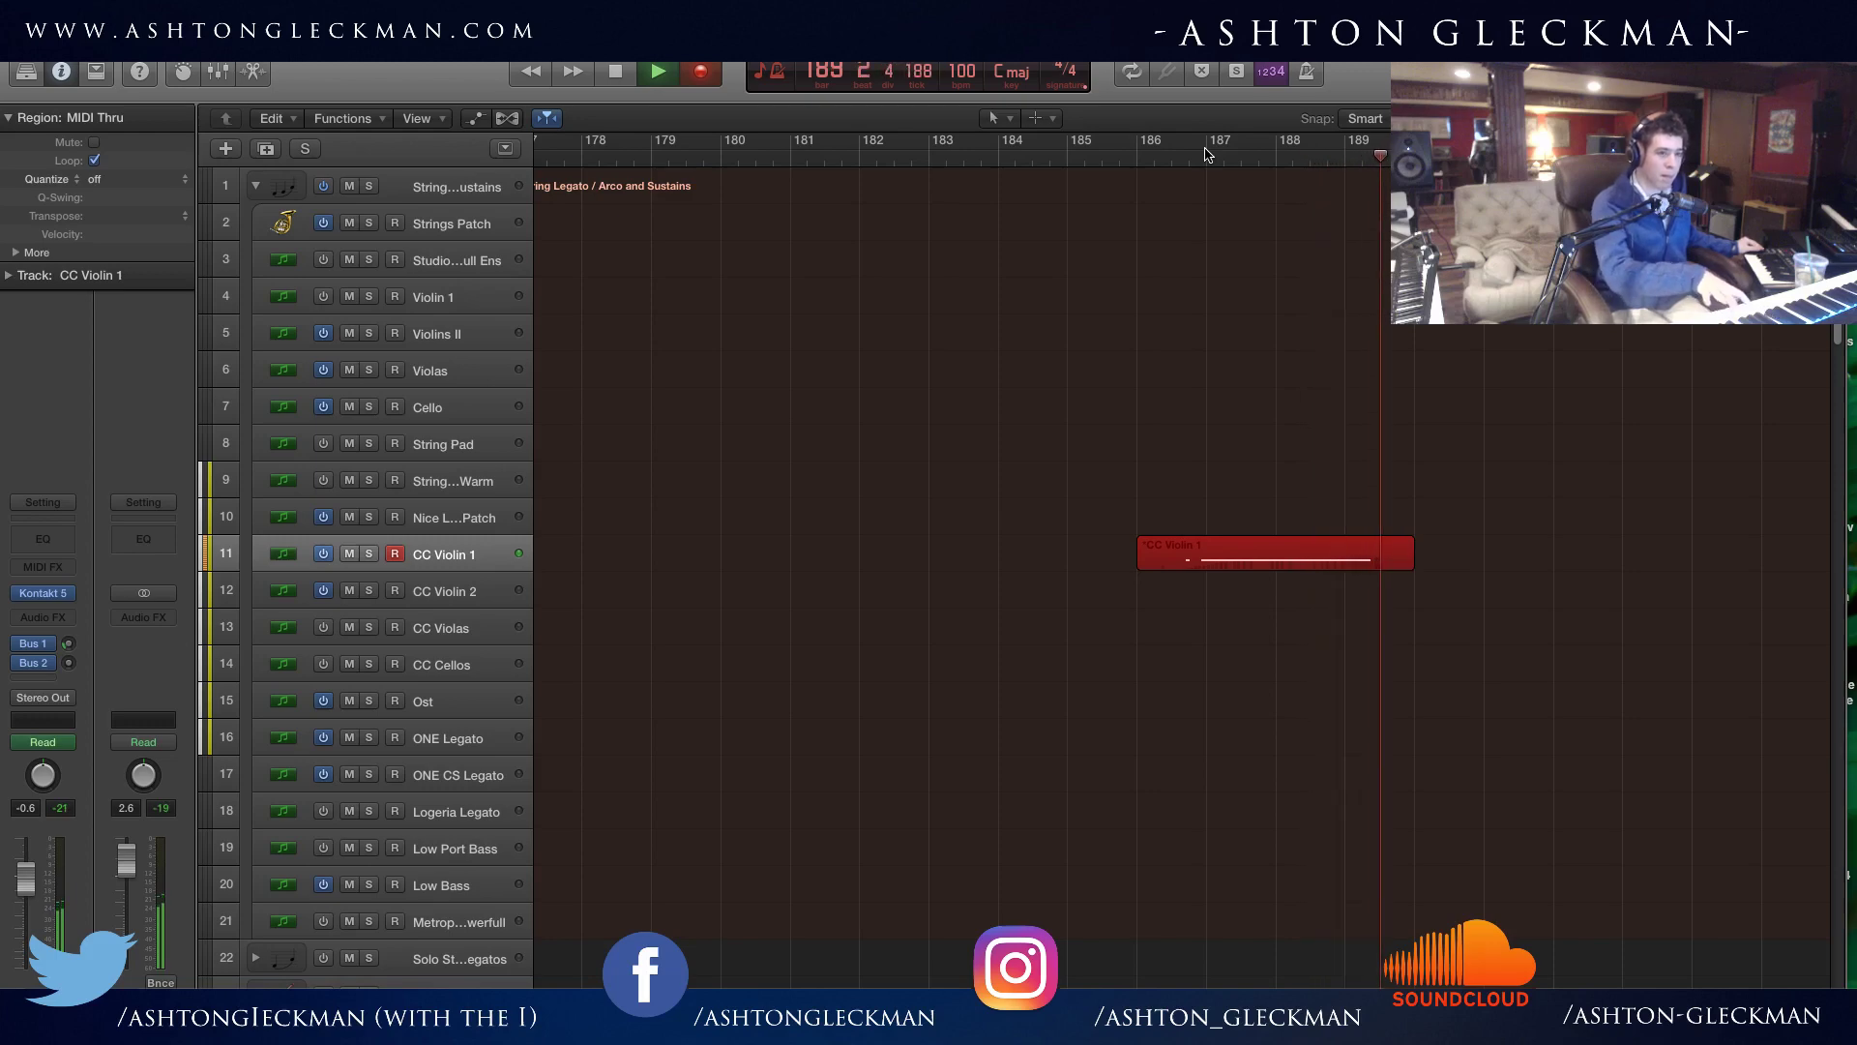
pyautogui.press('space')
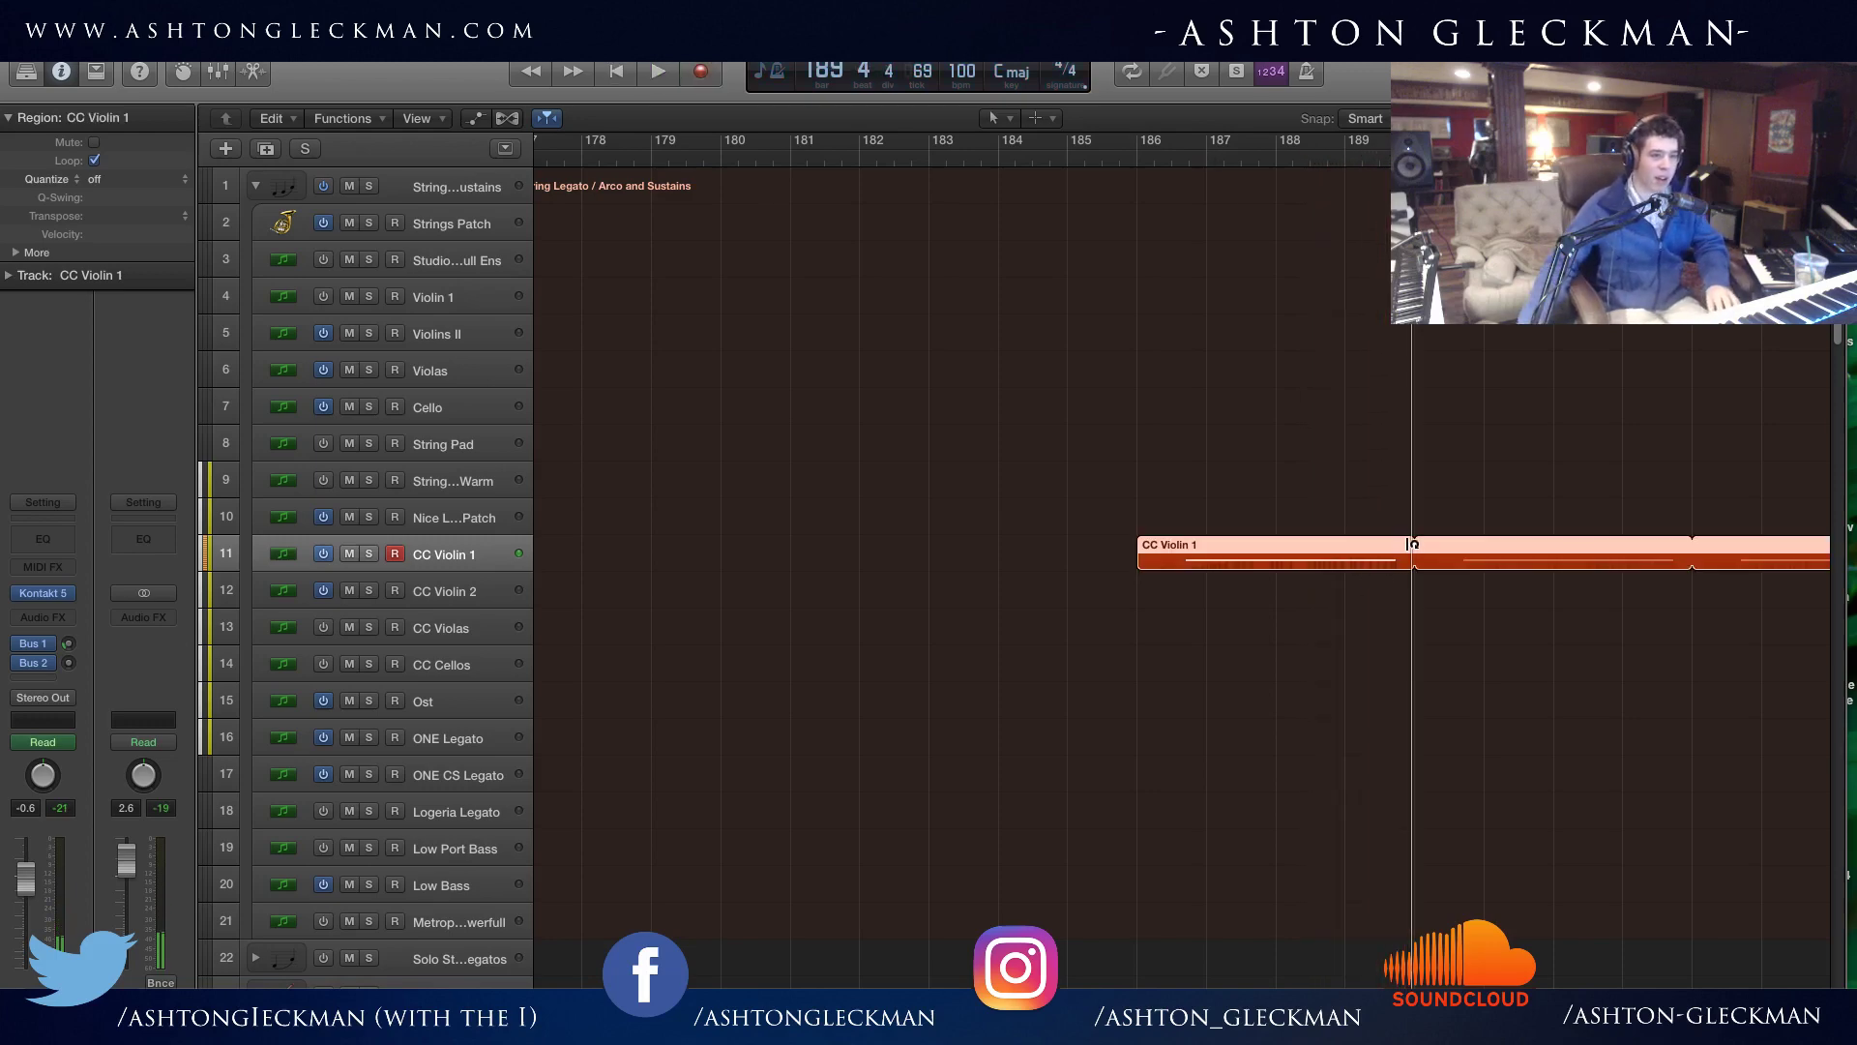
pyautogui.press('l')
# Copy the recorded region to CC Violin 2 at bar 186 and transpose all of the copy's notes up one octave.
pyautogui.click(1143, 157)
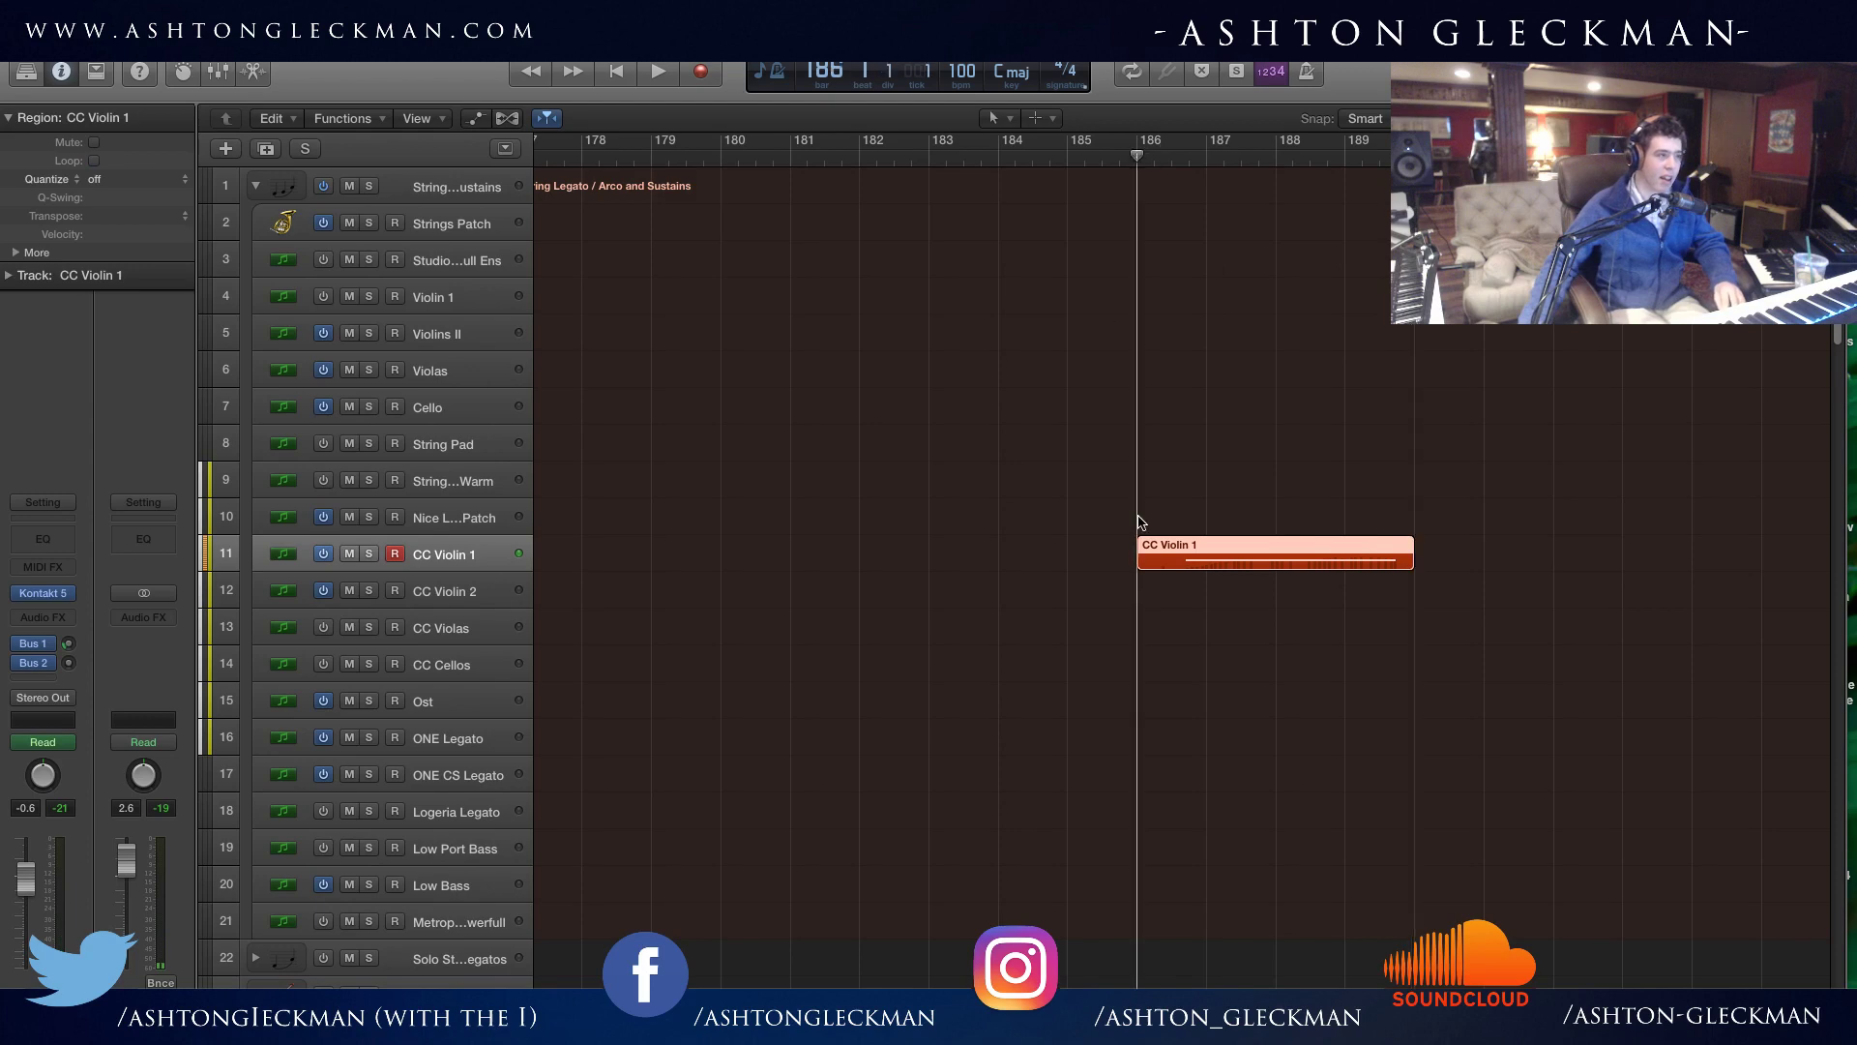
pyautogui.click(538, 589)
pyautogui.press('super+v')
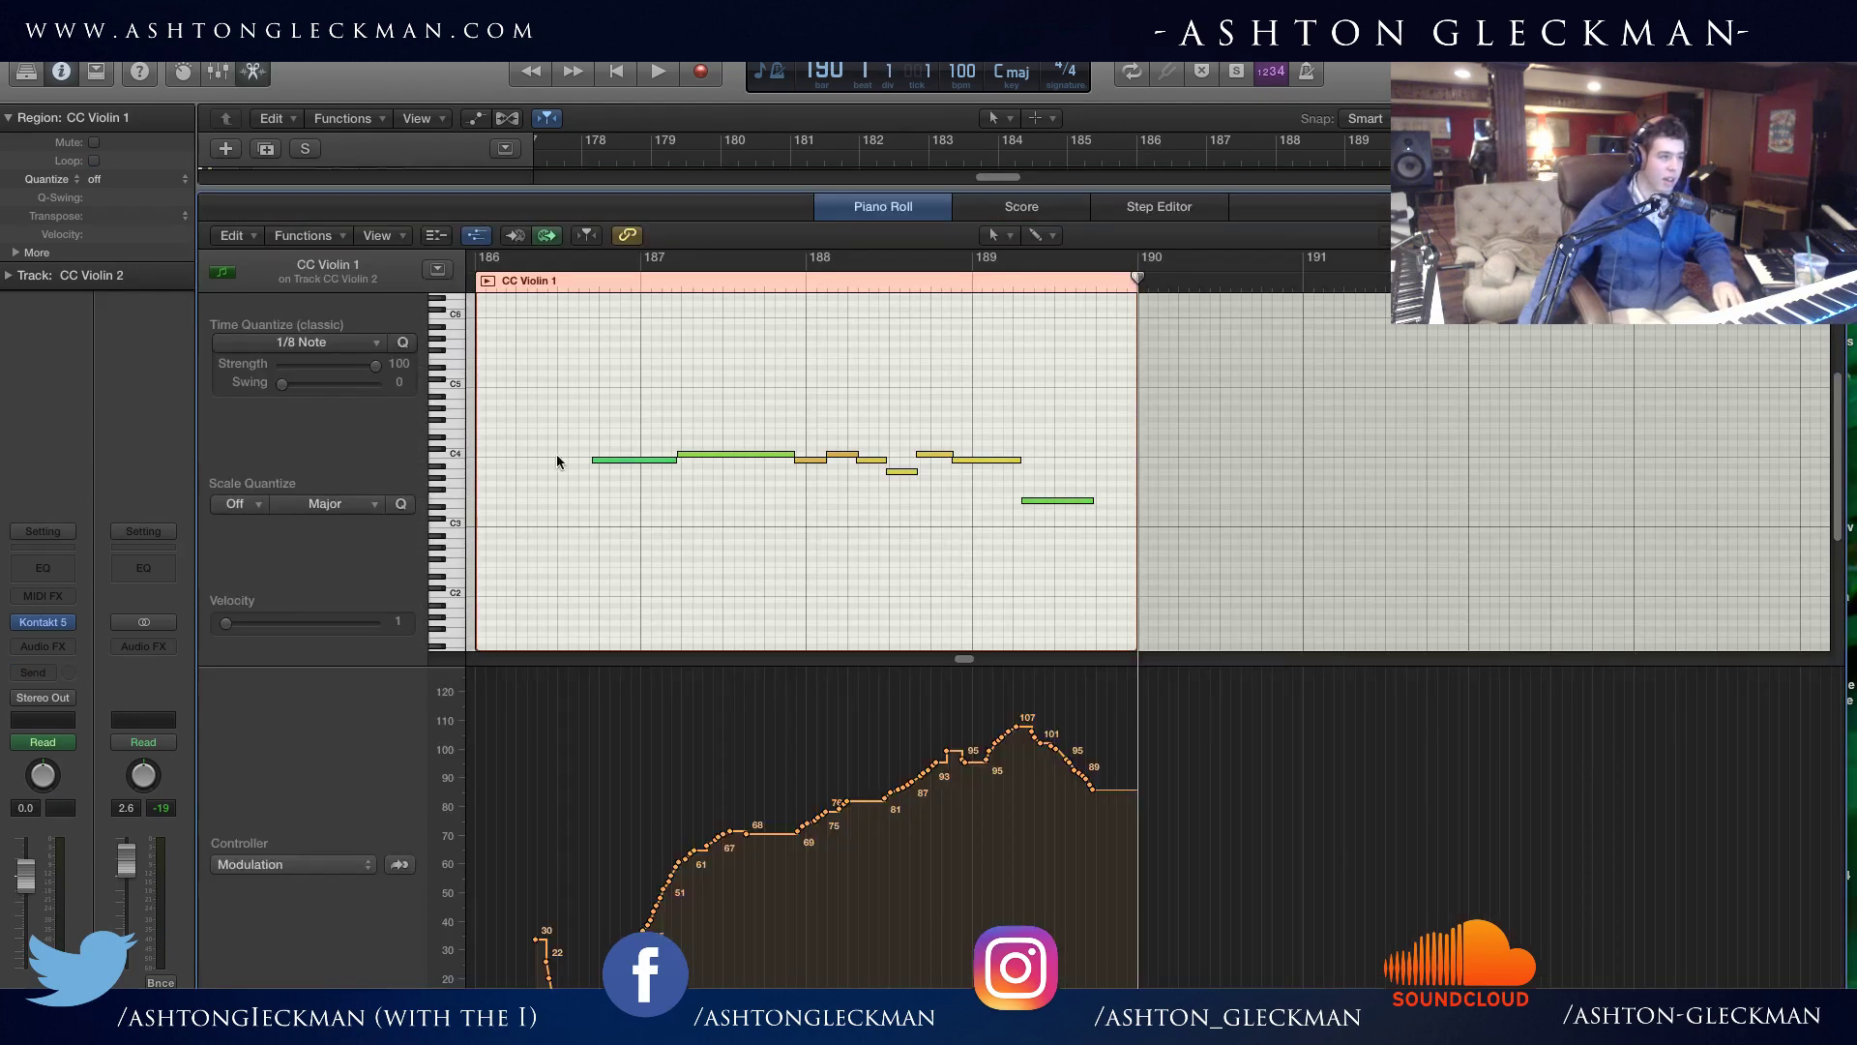
pyautogui.press('super+a')
pyautogui.click(602, 461)
pyautogui.moveTo(602, 462); pyautogui.dragTo(602, 392)
# Play the two CC Violin regions together, close the Piano Roll, and stop at about bar 188.
pyautogui.doubleClick(572, 281)
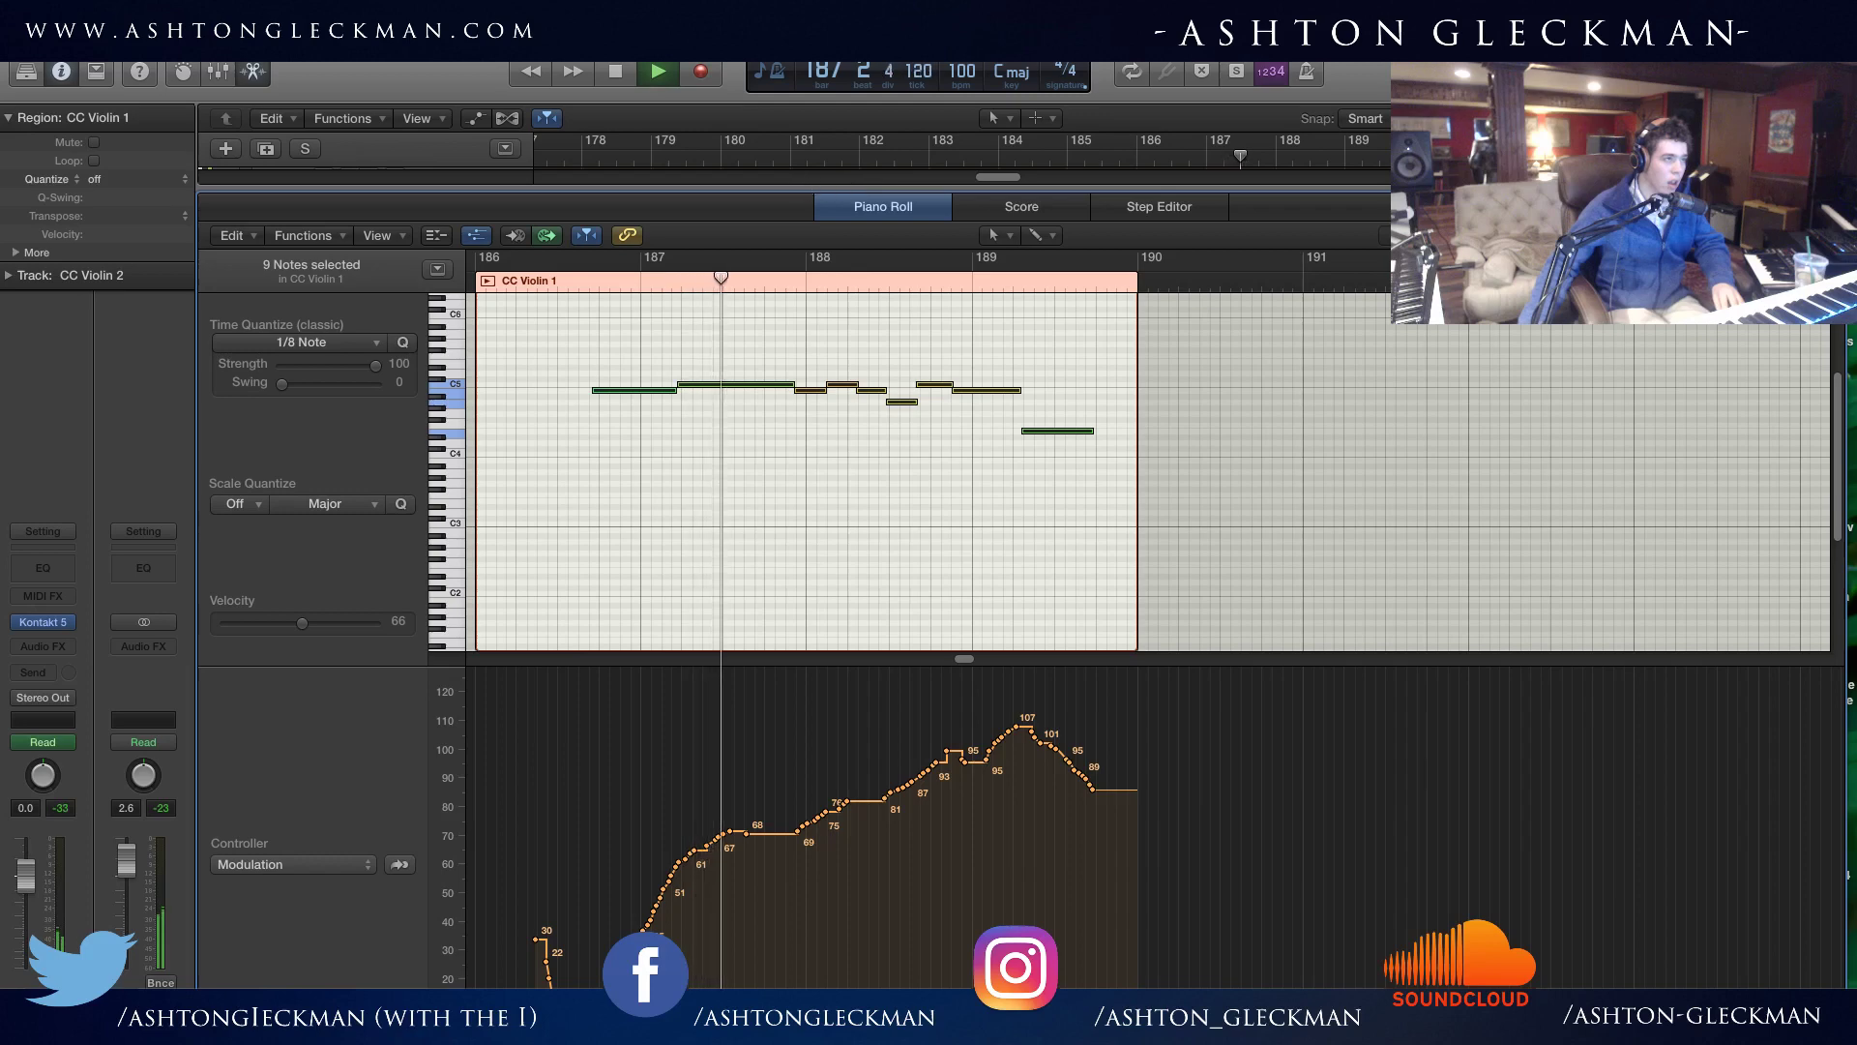
pyautogui.press('e')
pyautogui.scroll(5, 997, 784)
pyautogui.press('space')
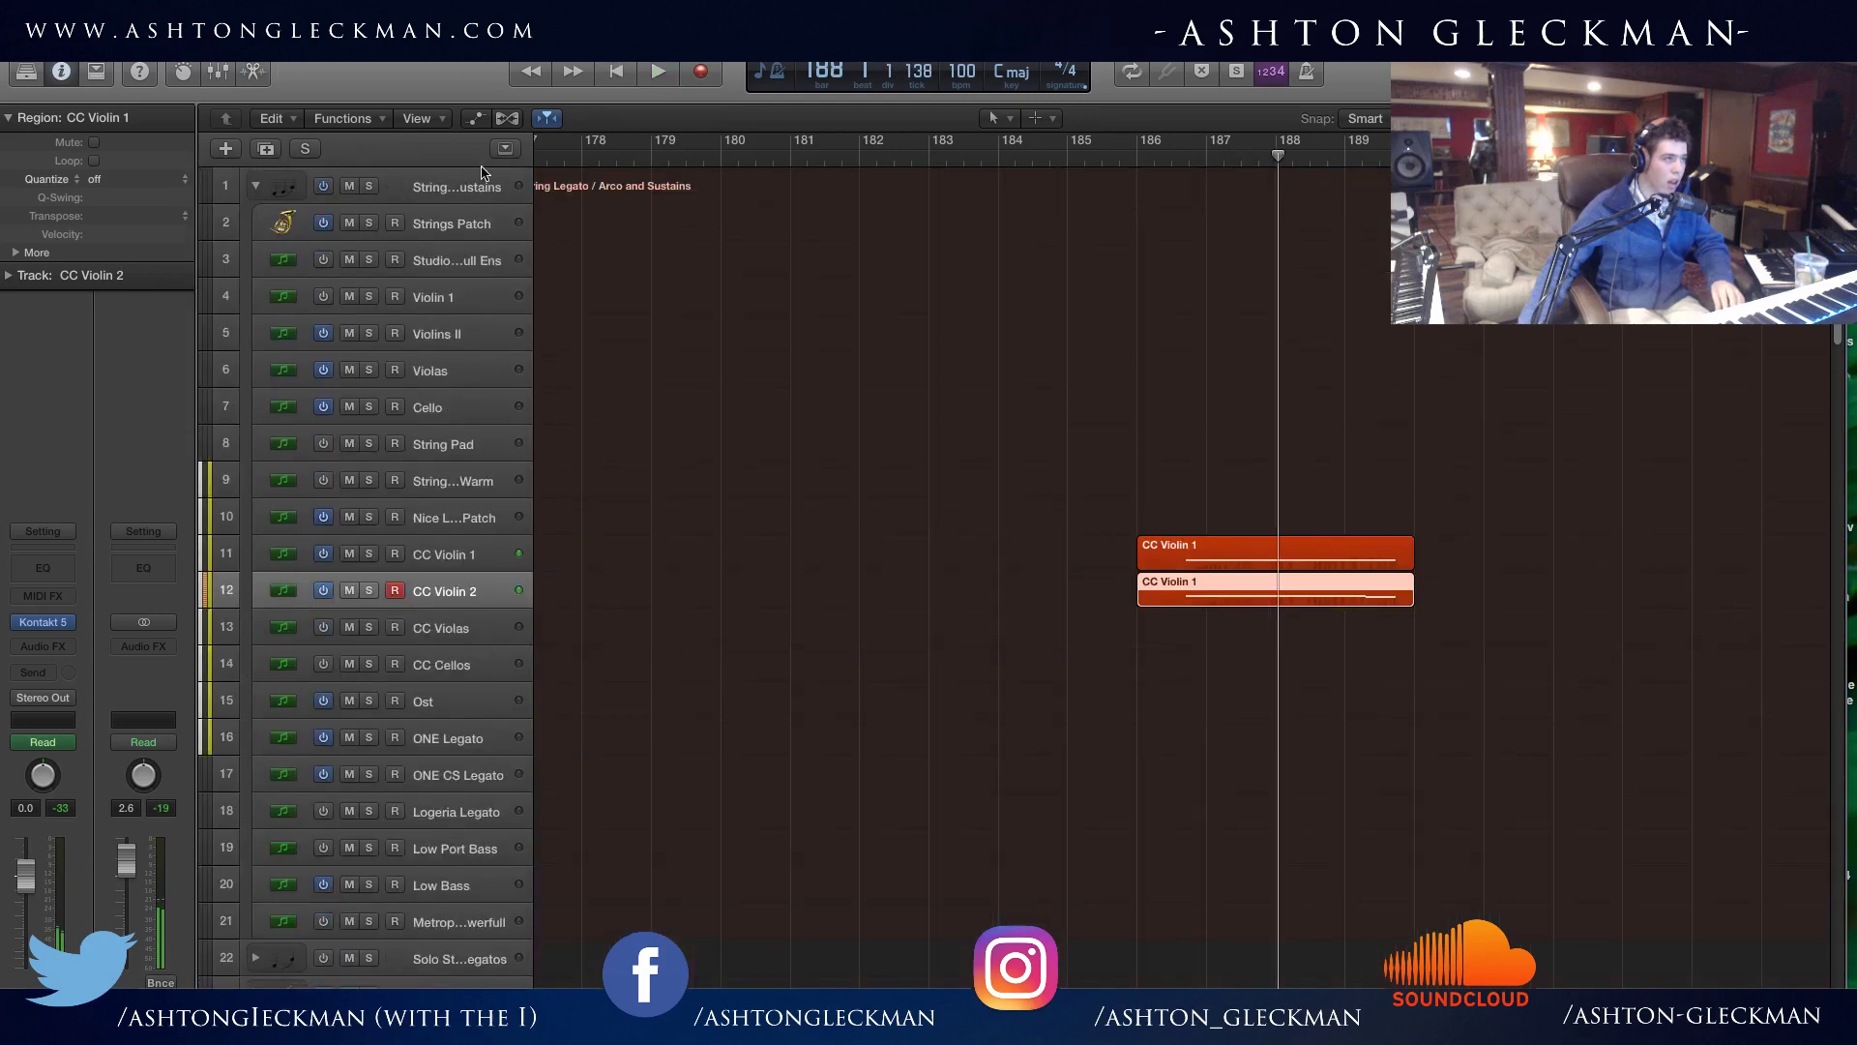
# Play the two CC Violin regions from about bar 185 with the Strings Patch track record-enabled, and delete both regions.
pyautogui.click(488, 267)
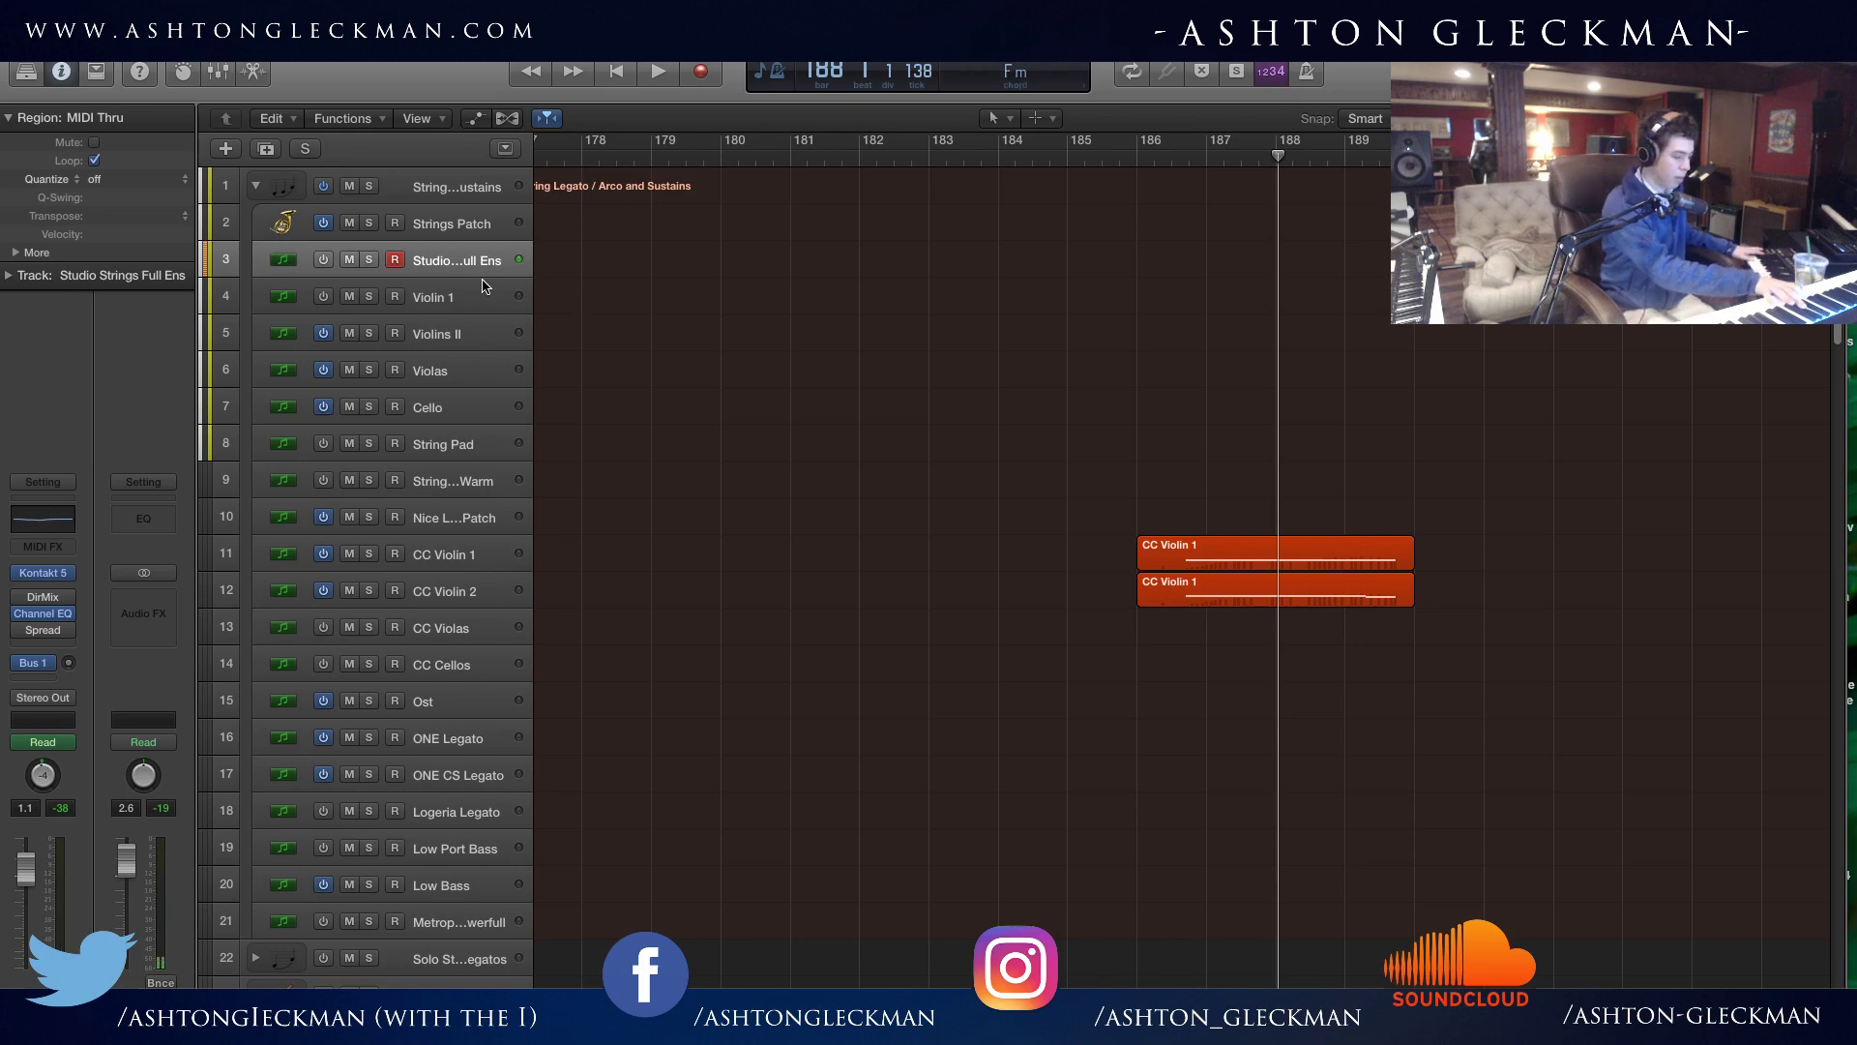
pyautogui.click(491, 228)
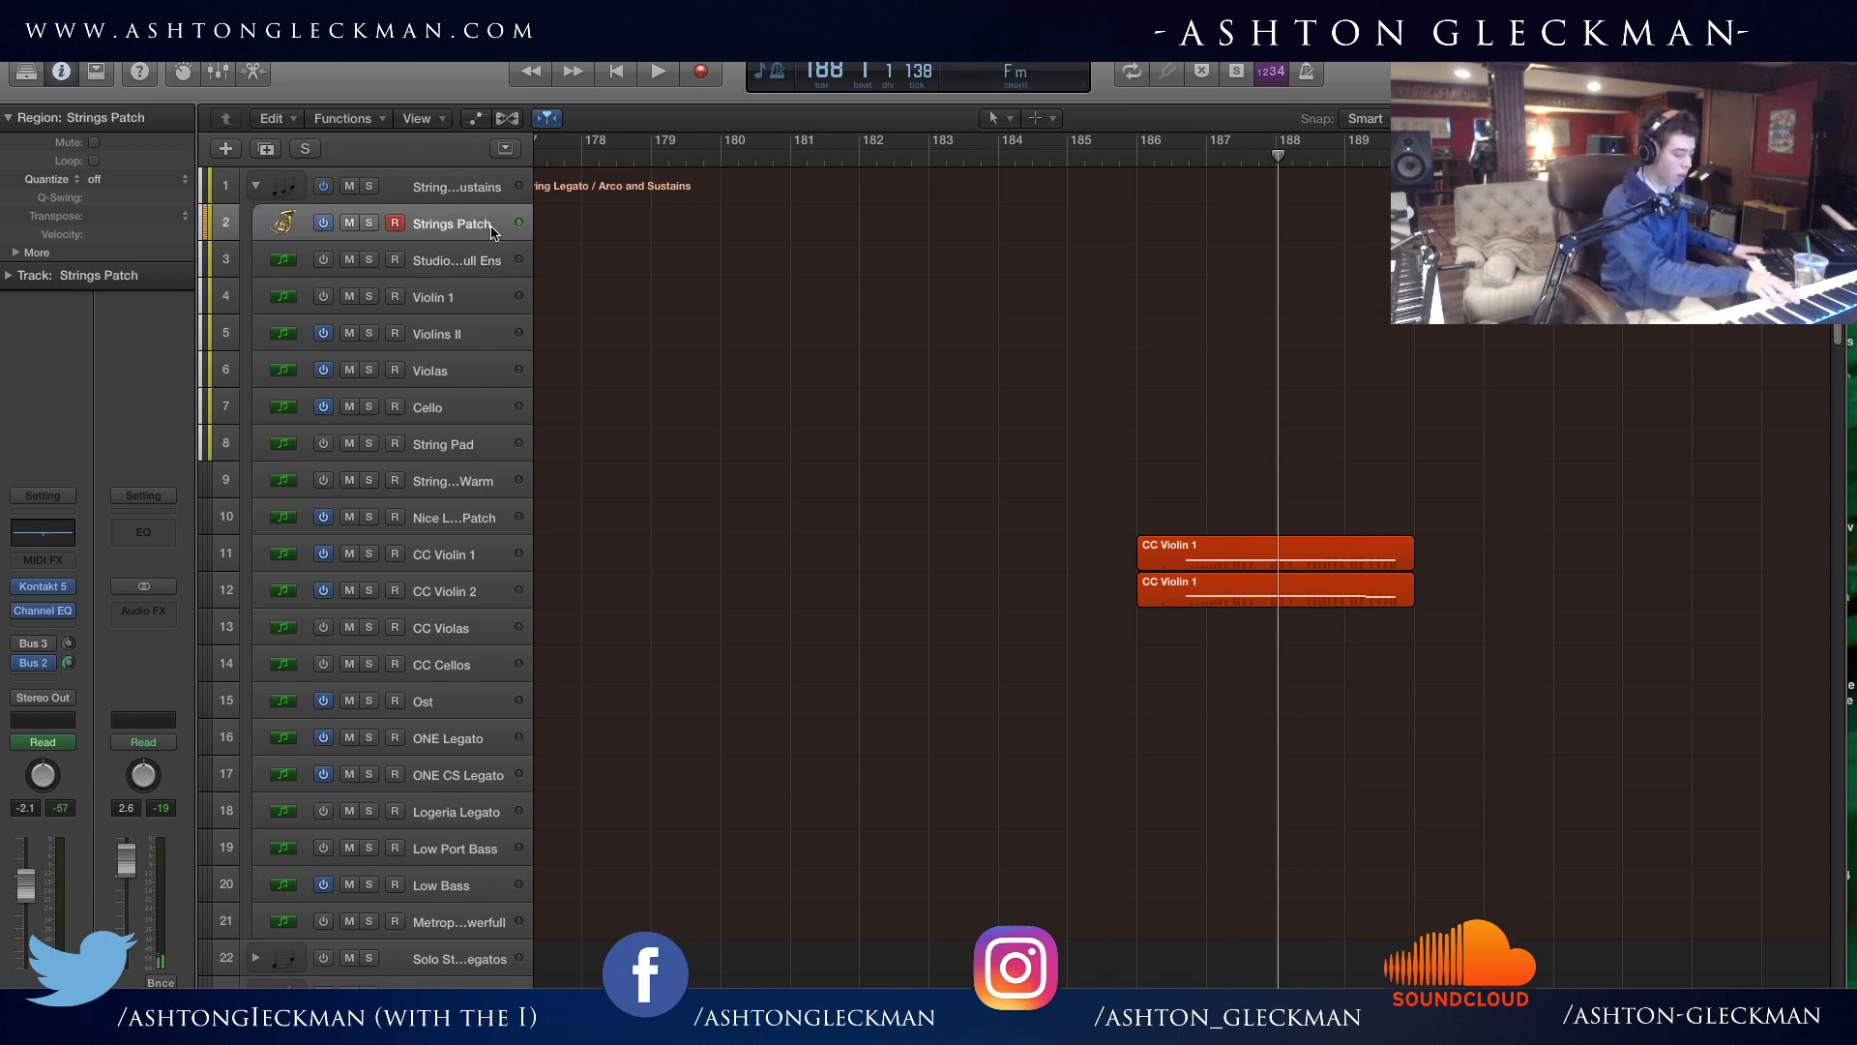
pyautogui.doubleClick(1064, 161)
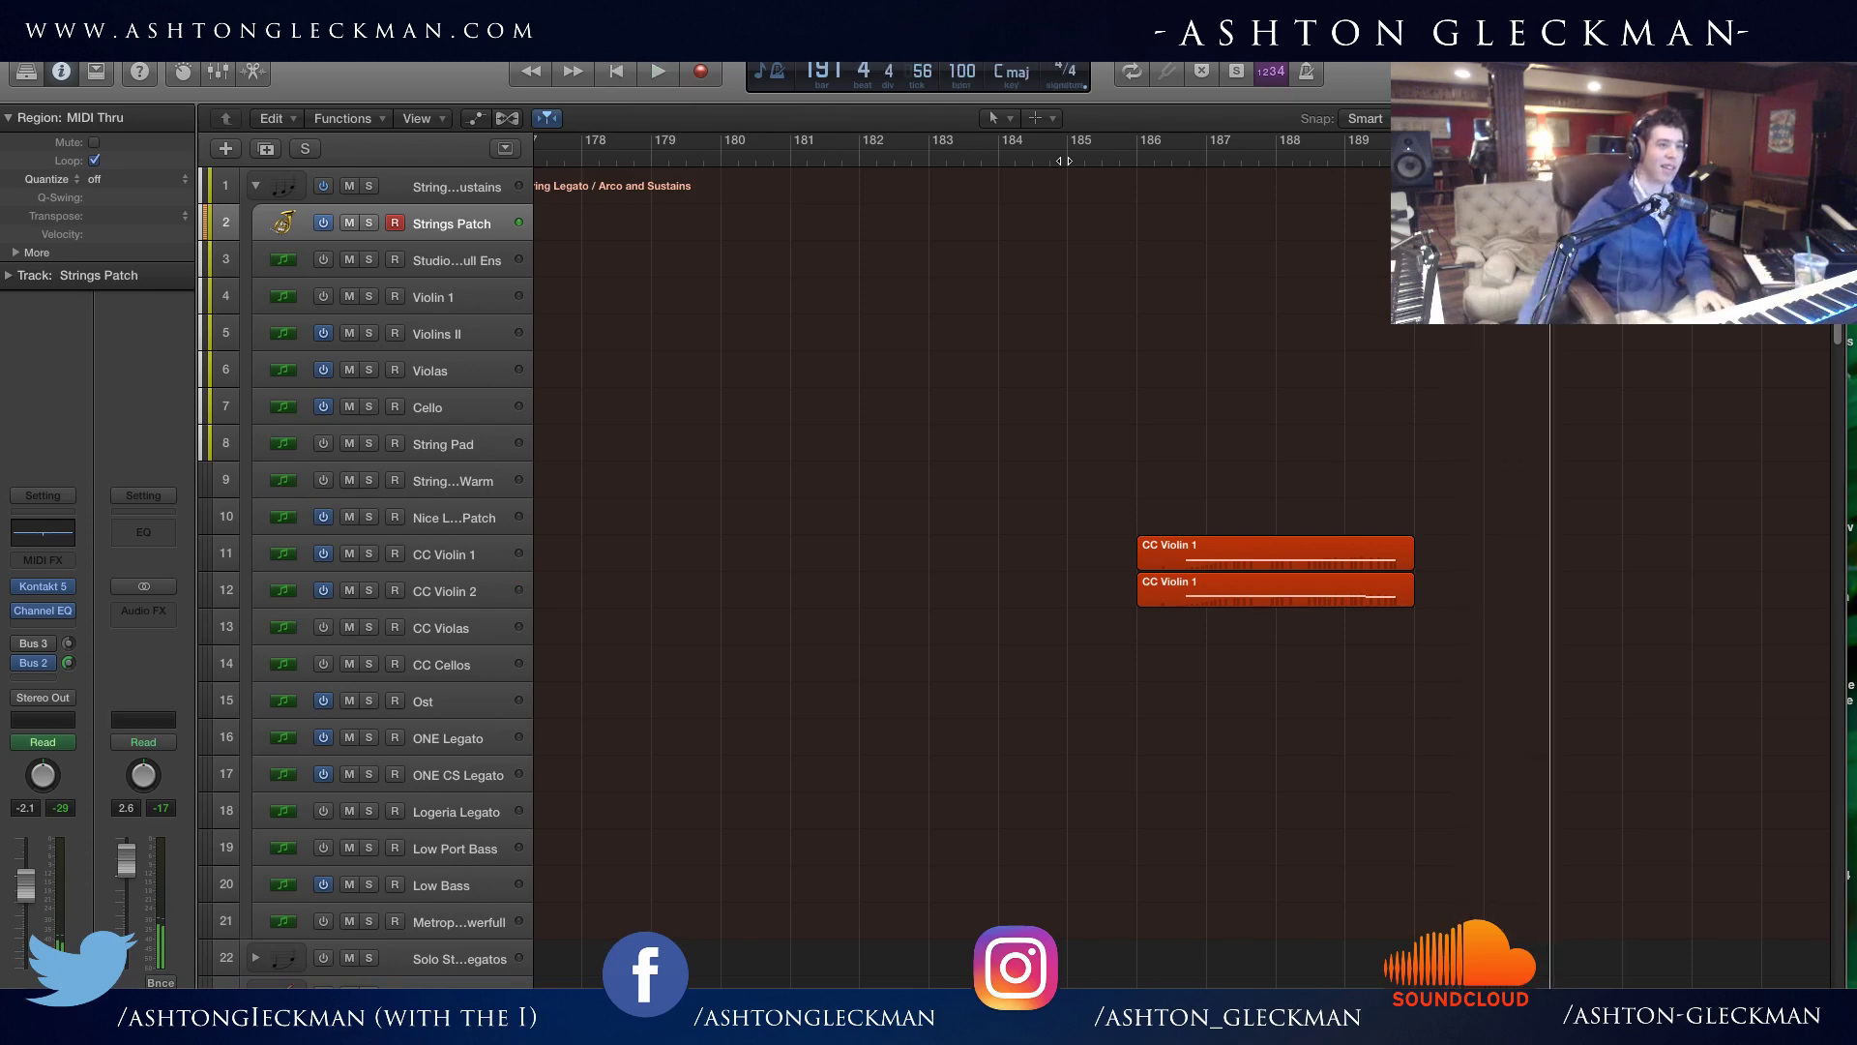
pyautogui.click(1064, 161)
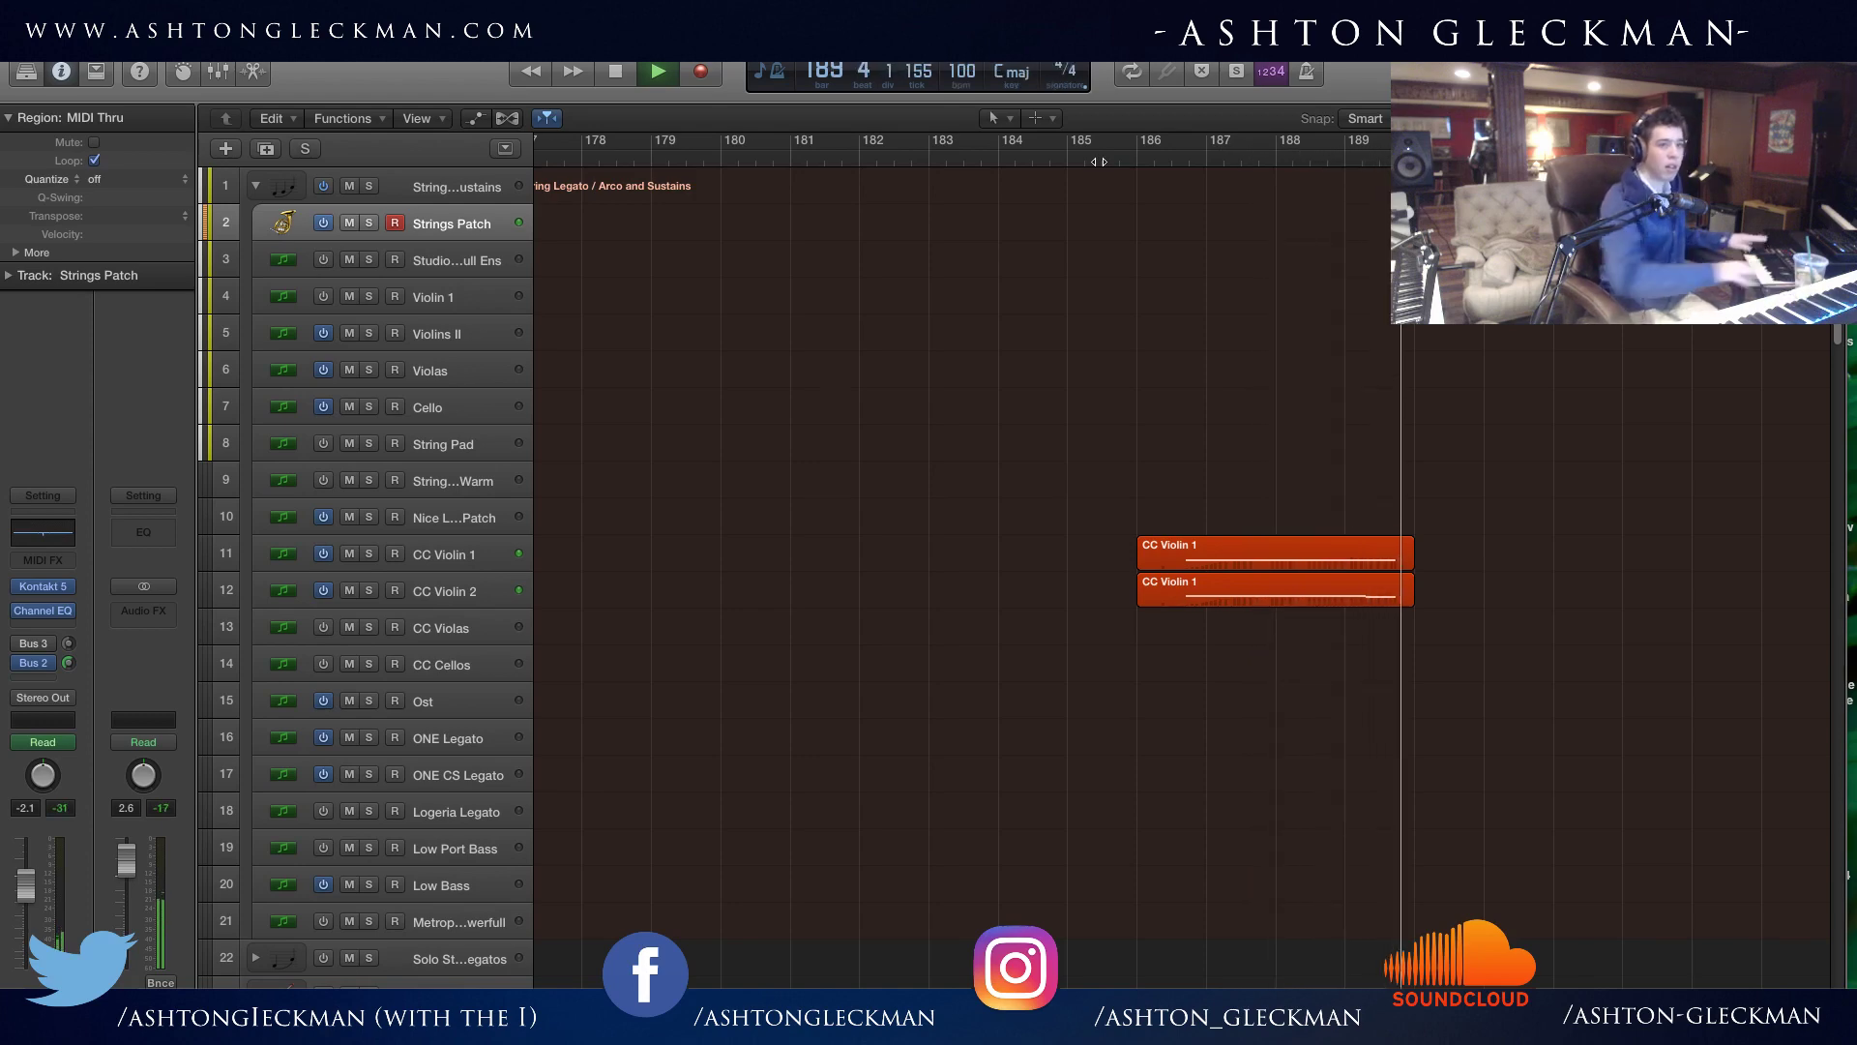
pyautogui.press('space')
pyautogui.press('Delete')
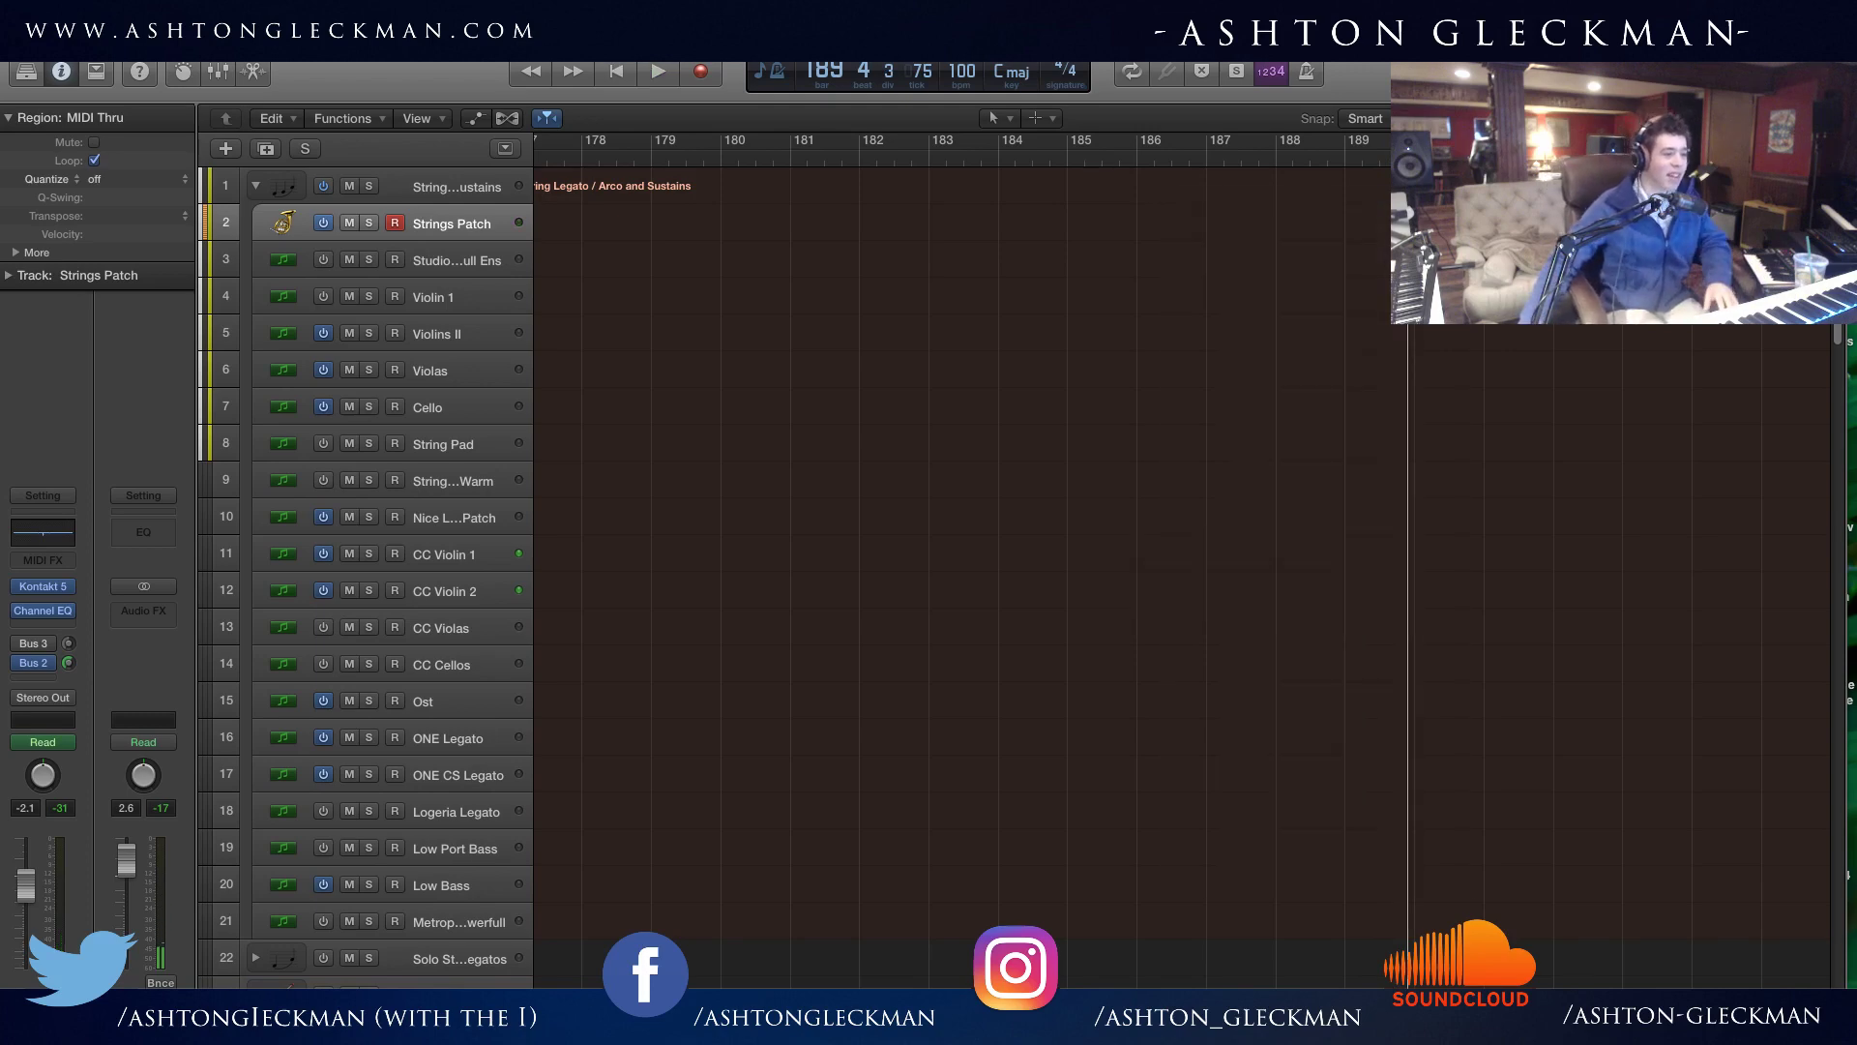
pyautogui.hscroll(-15, 967, 916)
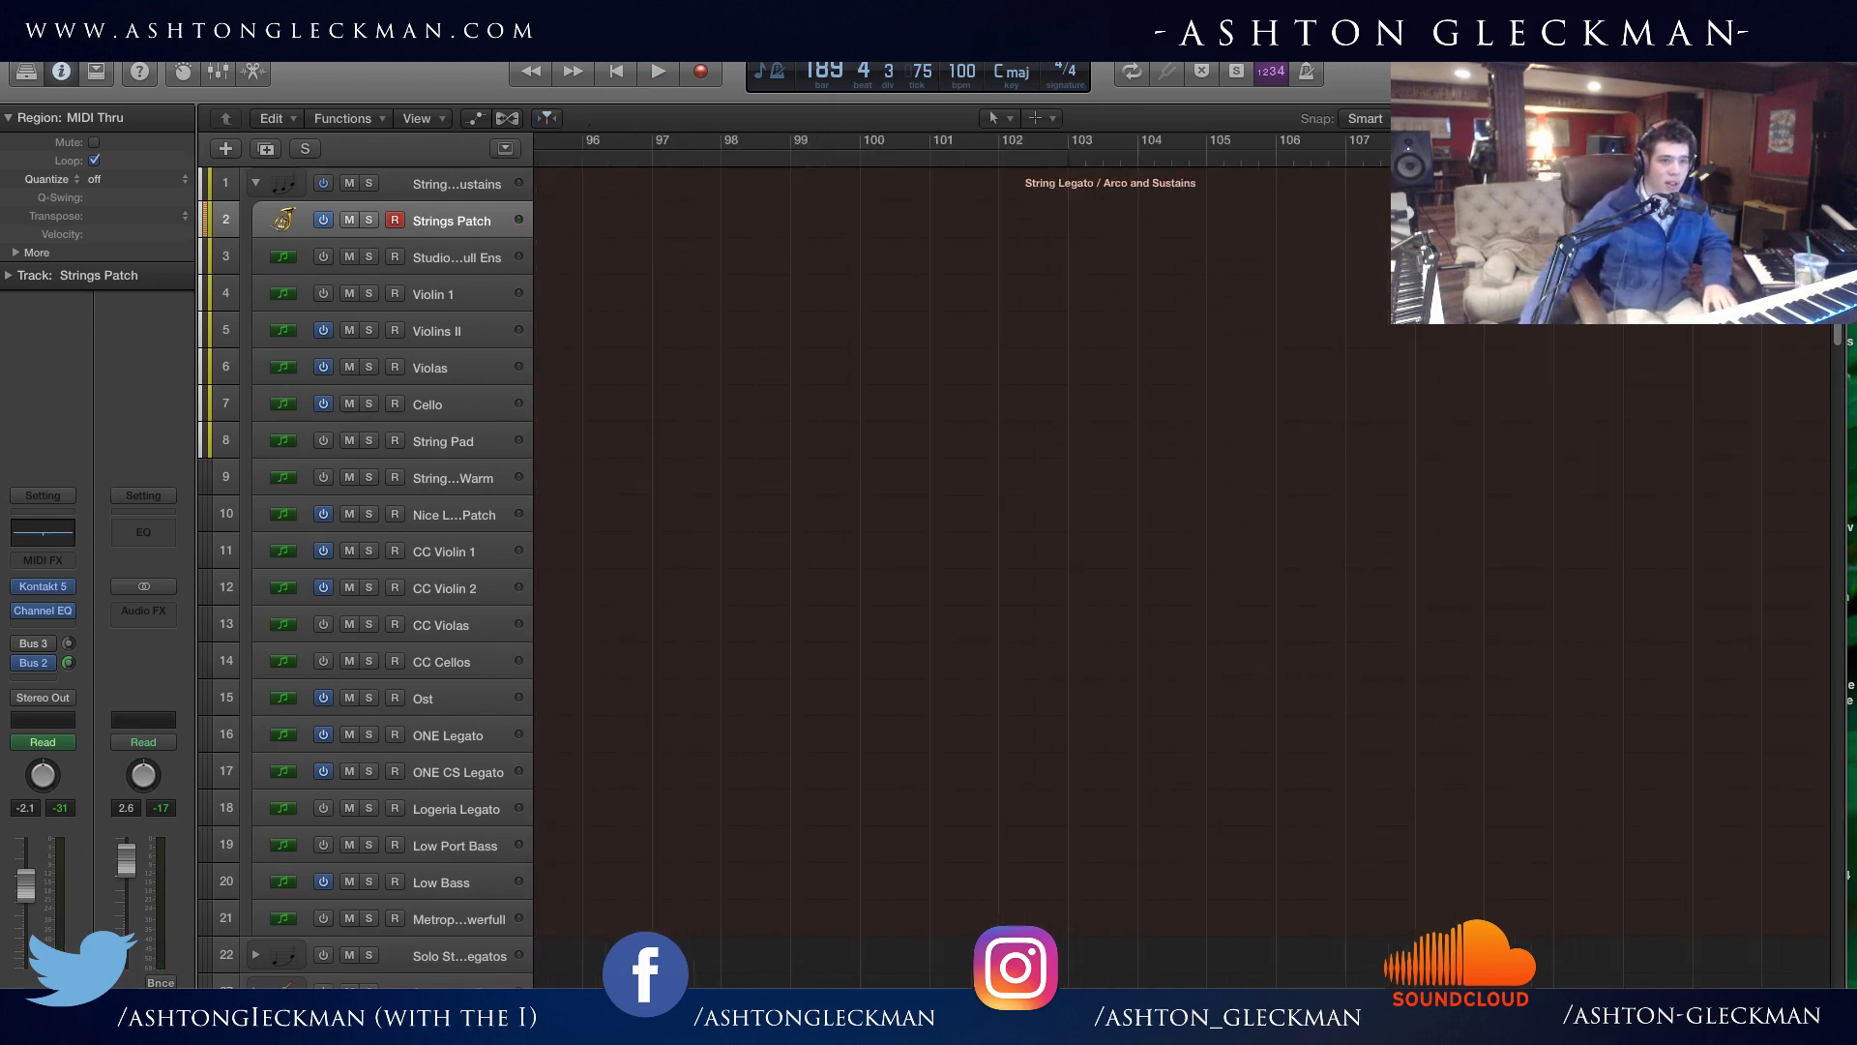
pyautogui.scroll(-20, 967, 916)
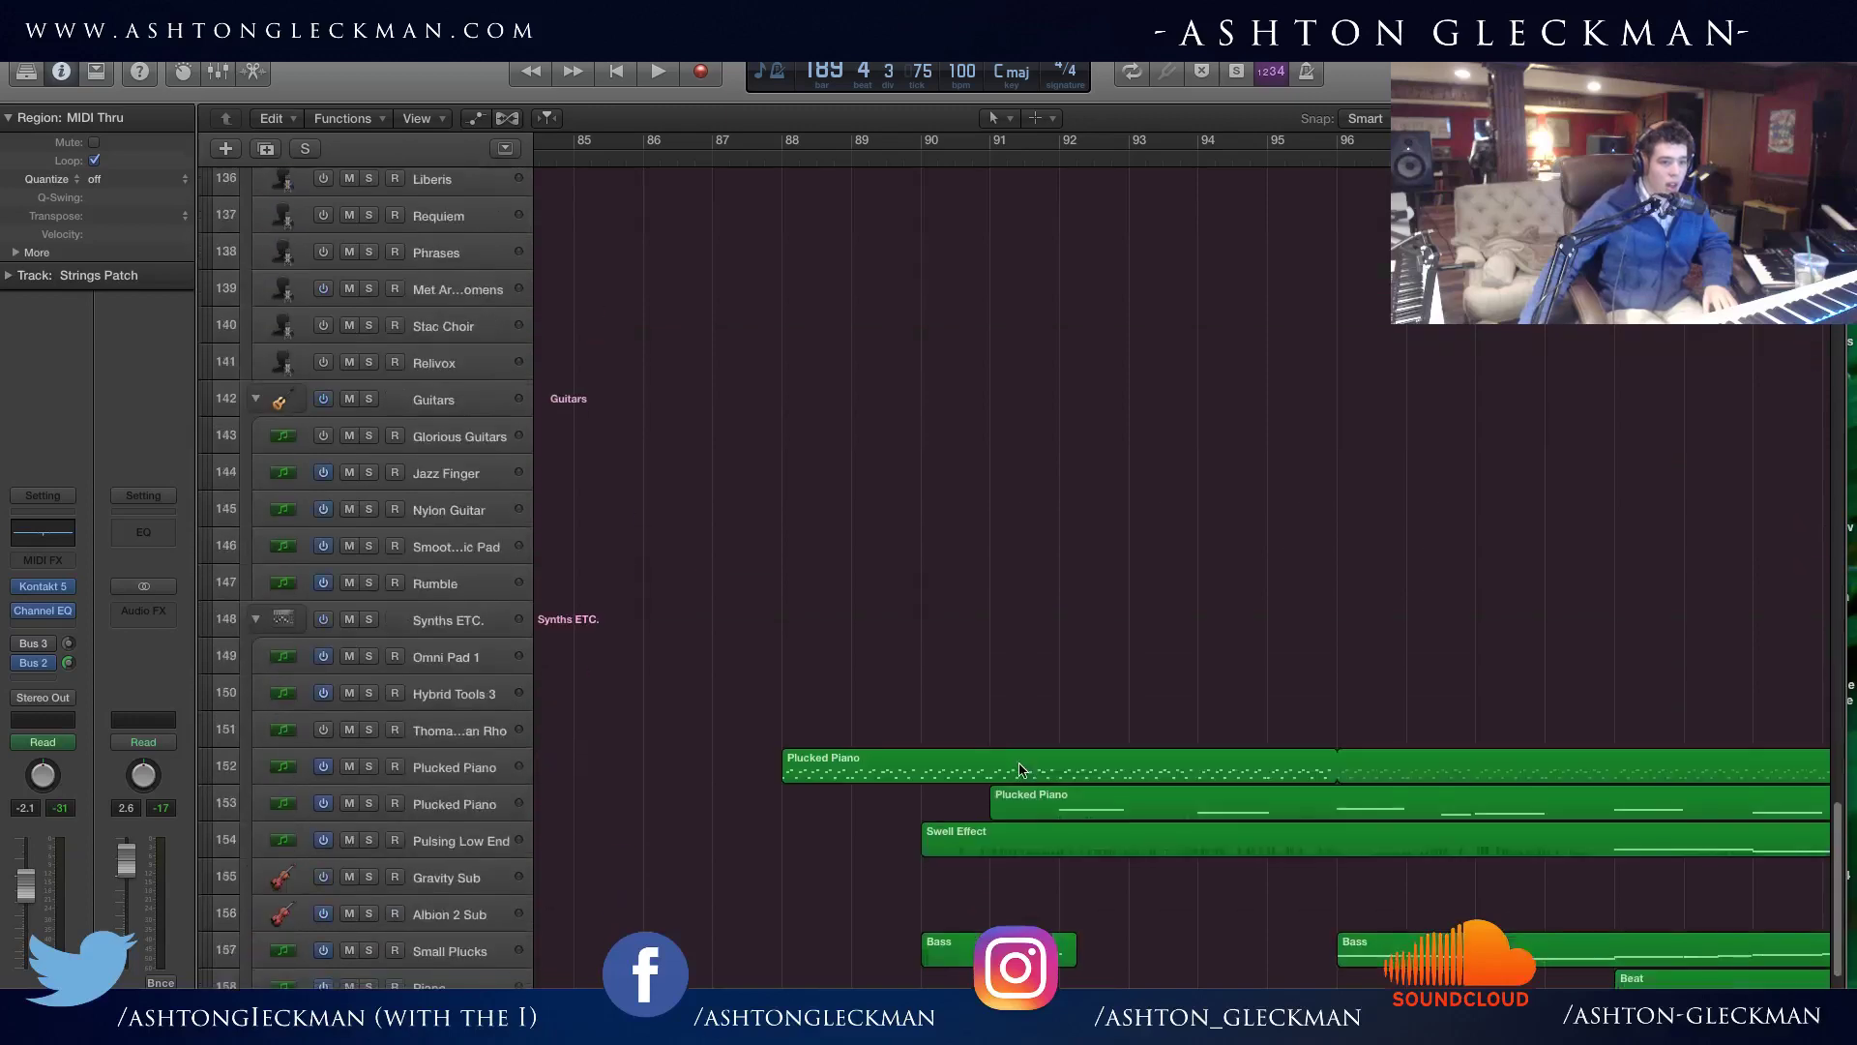
pyautogui.hscroll(-8, 739, 853)
pyautogui.press('space')
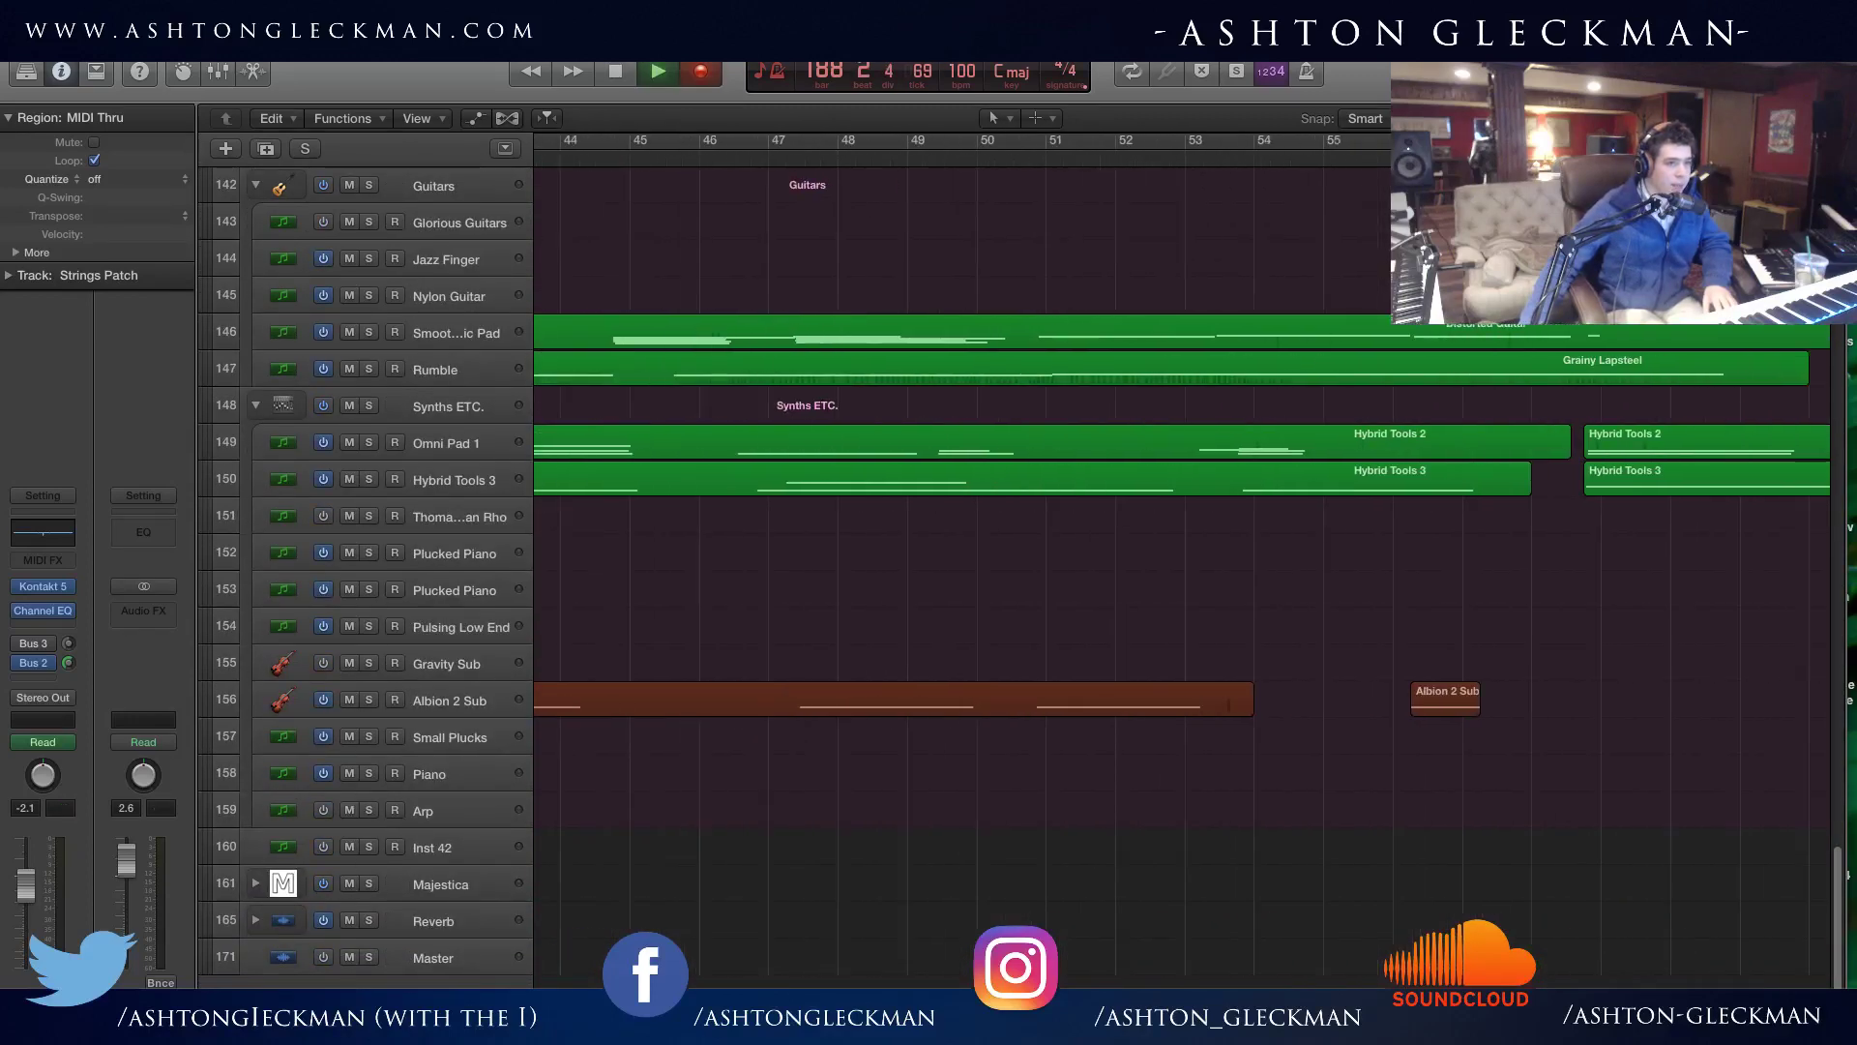
pyautogui.scroll(6, 735, 580)
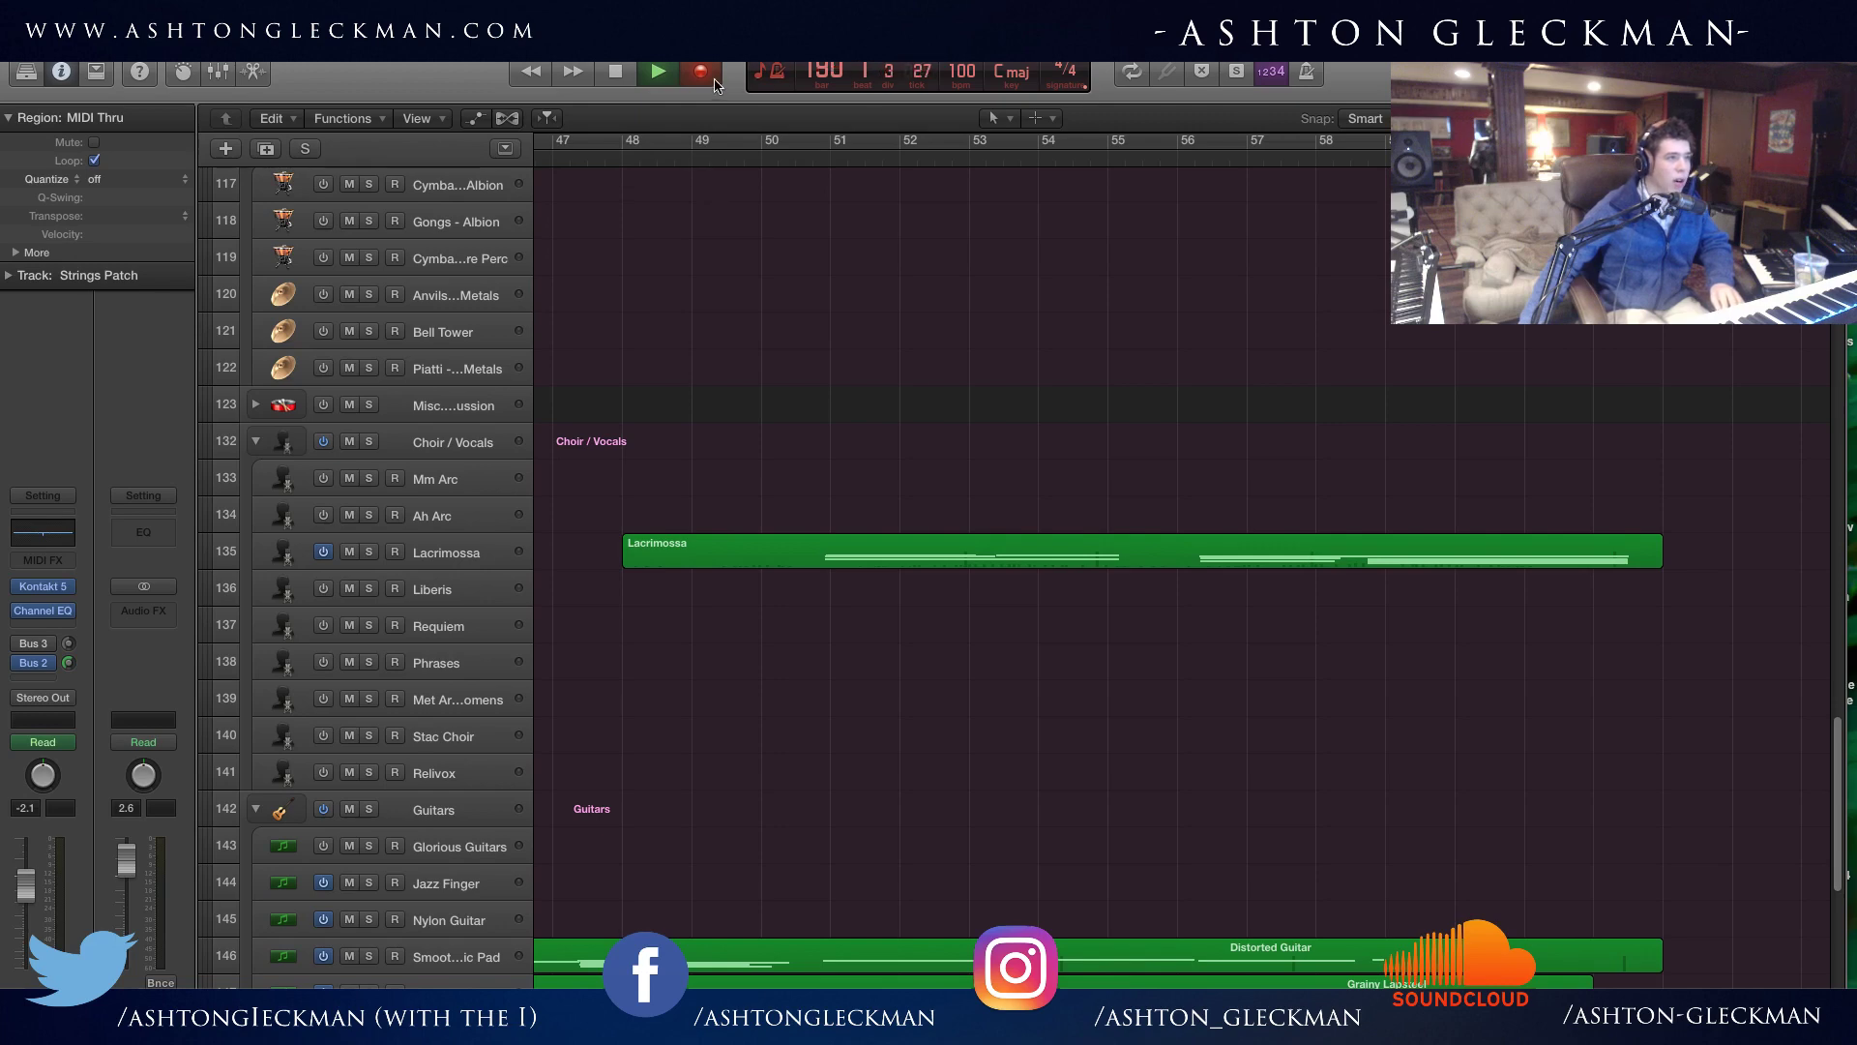
pyautogui.press('space')
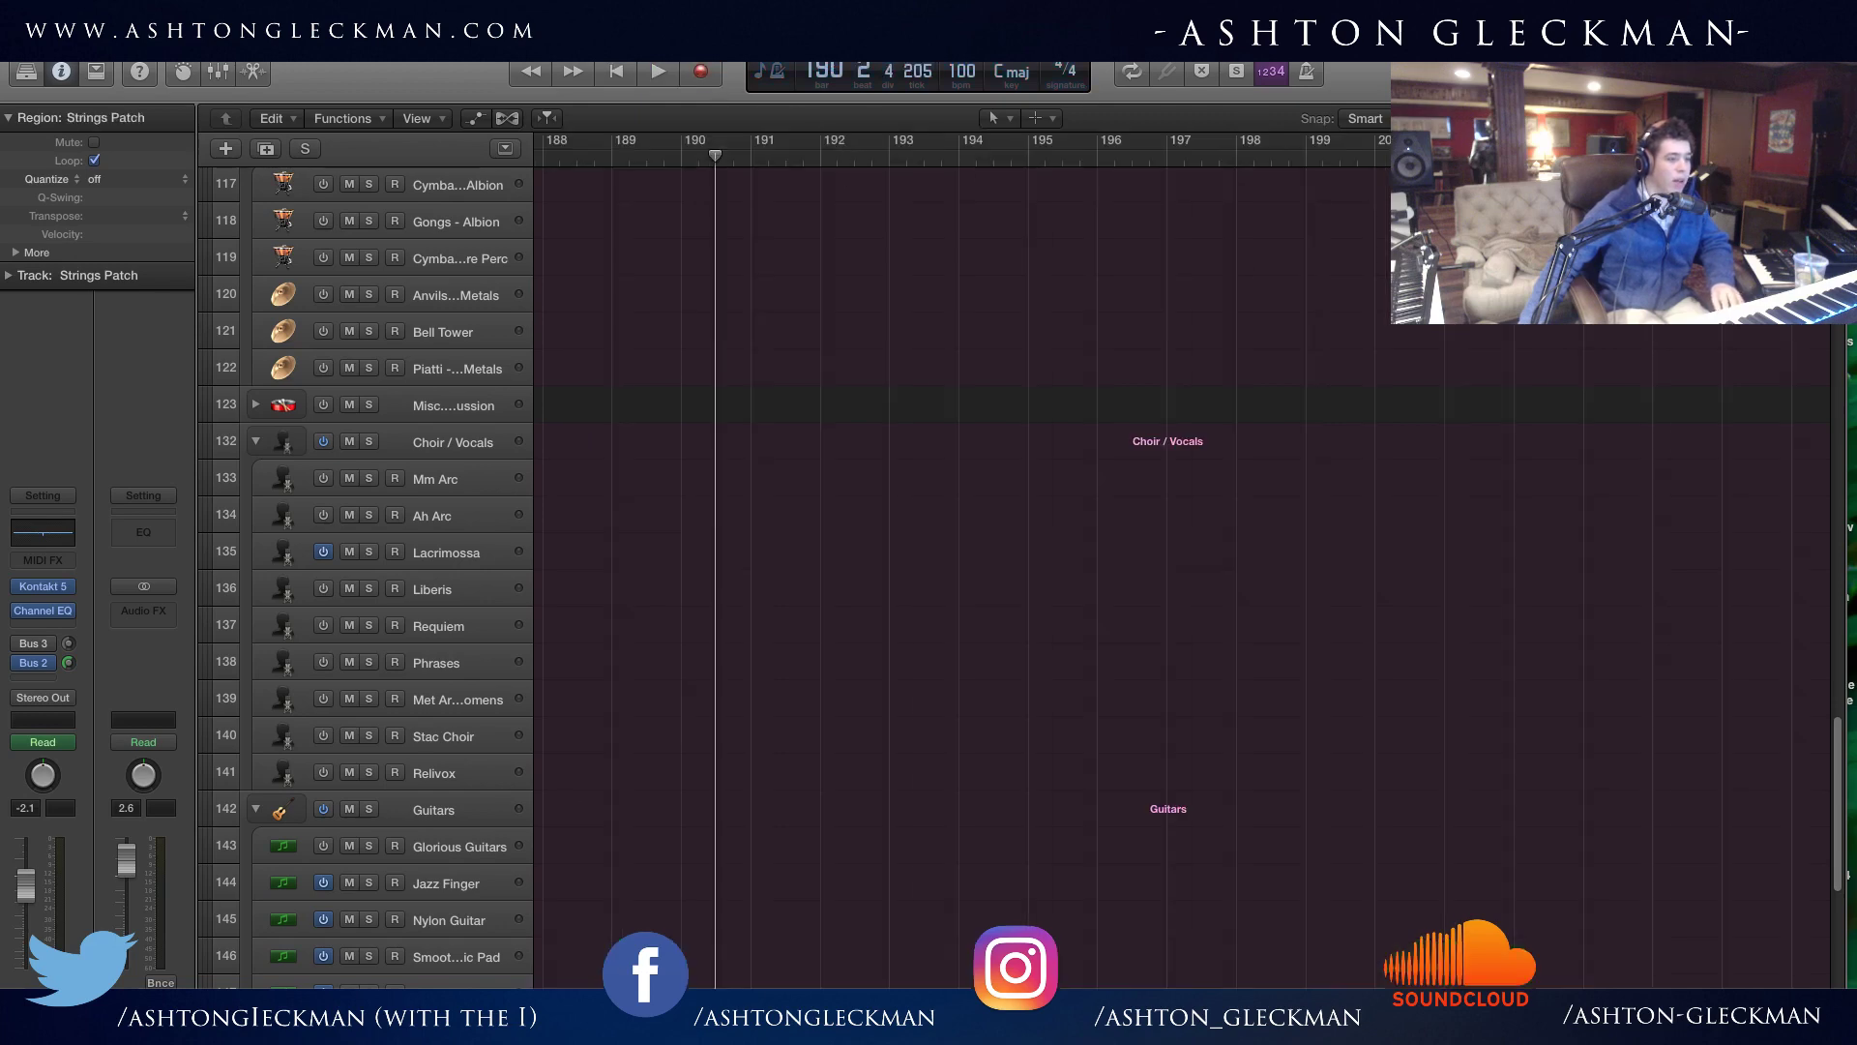
# Start playback at about bar 48 and solo the two Descant Horn tracks in the brass legato and sustains folder.
pyautogui.hscroll(-15, 967, 561)
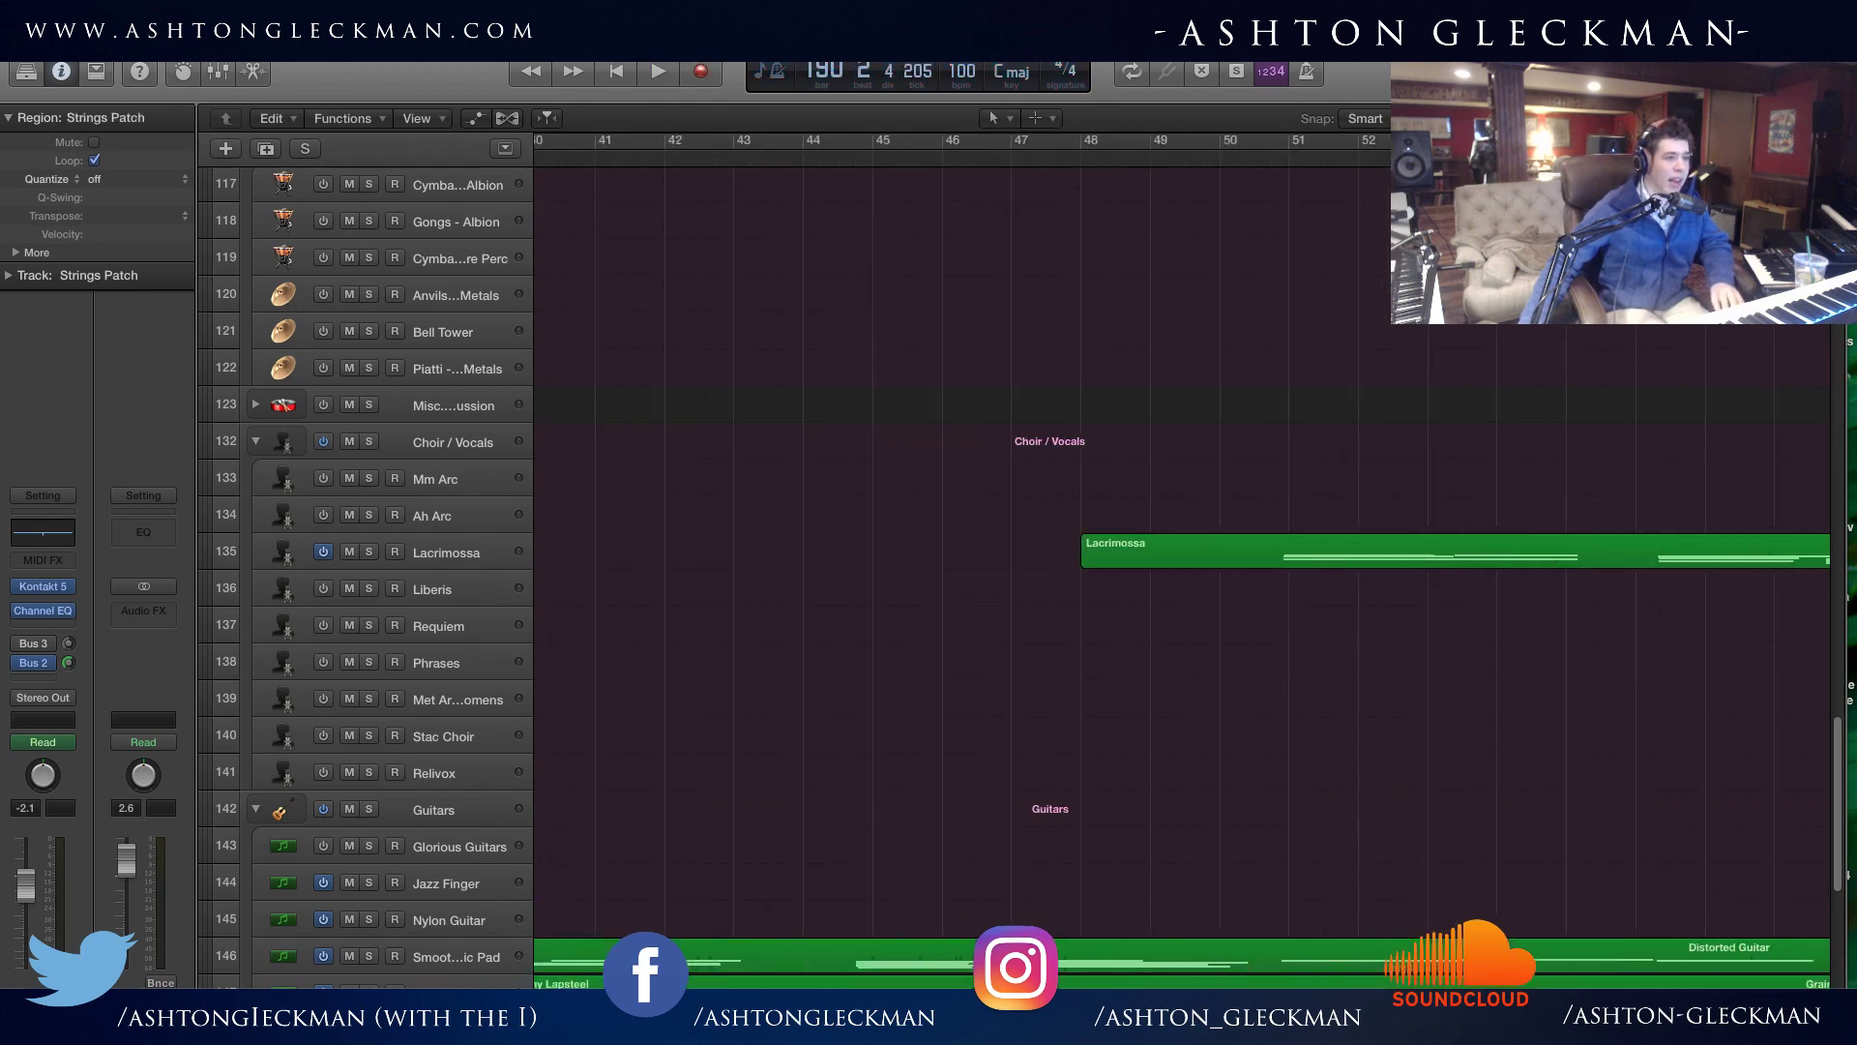
pyautogui.scroll(-10, 1079, 619)
pyautogui.scroll(5, 1077, 626)
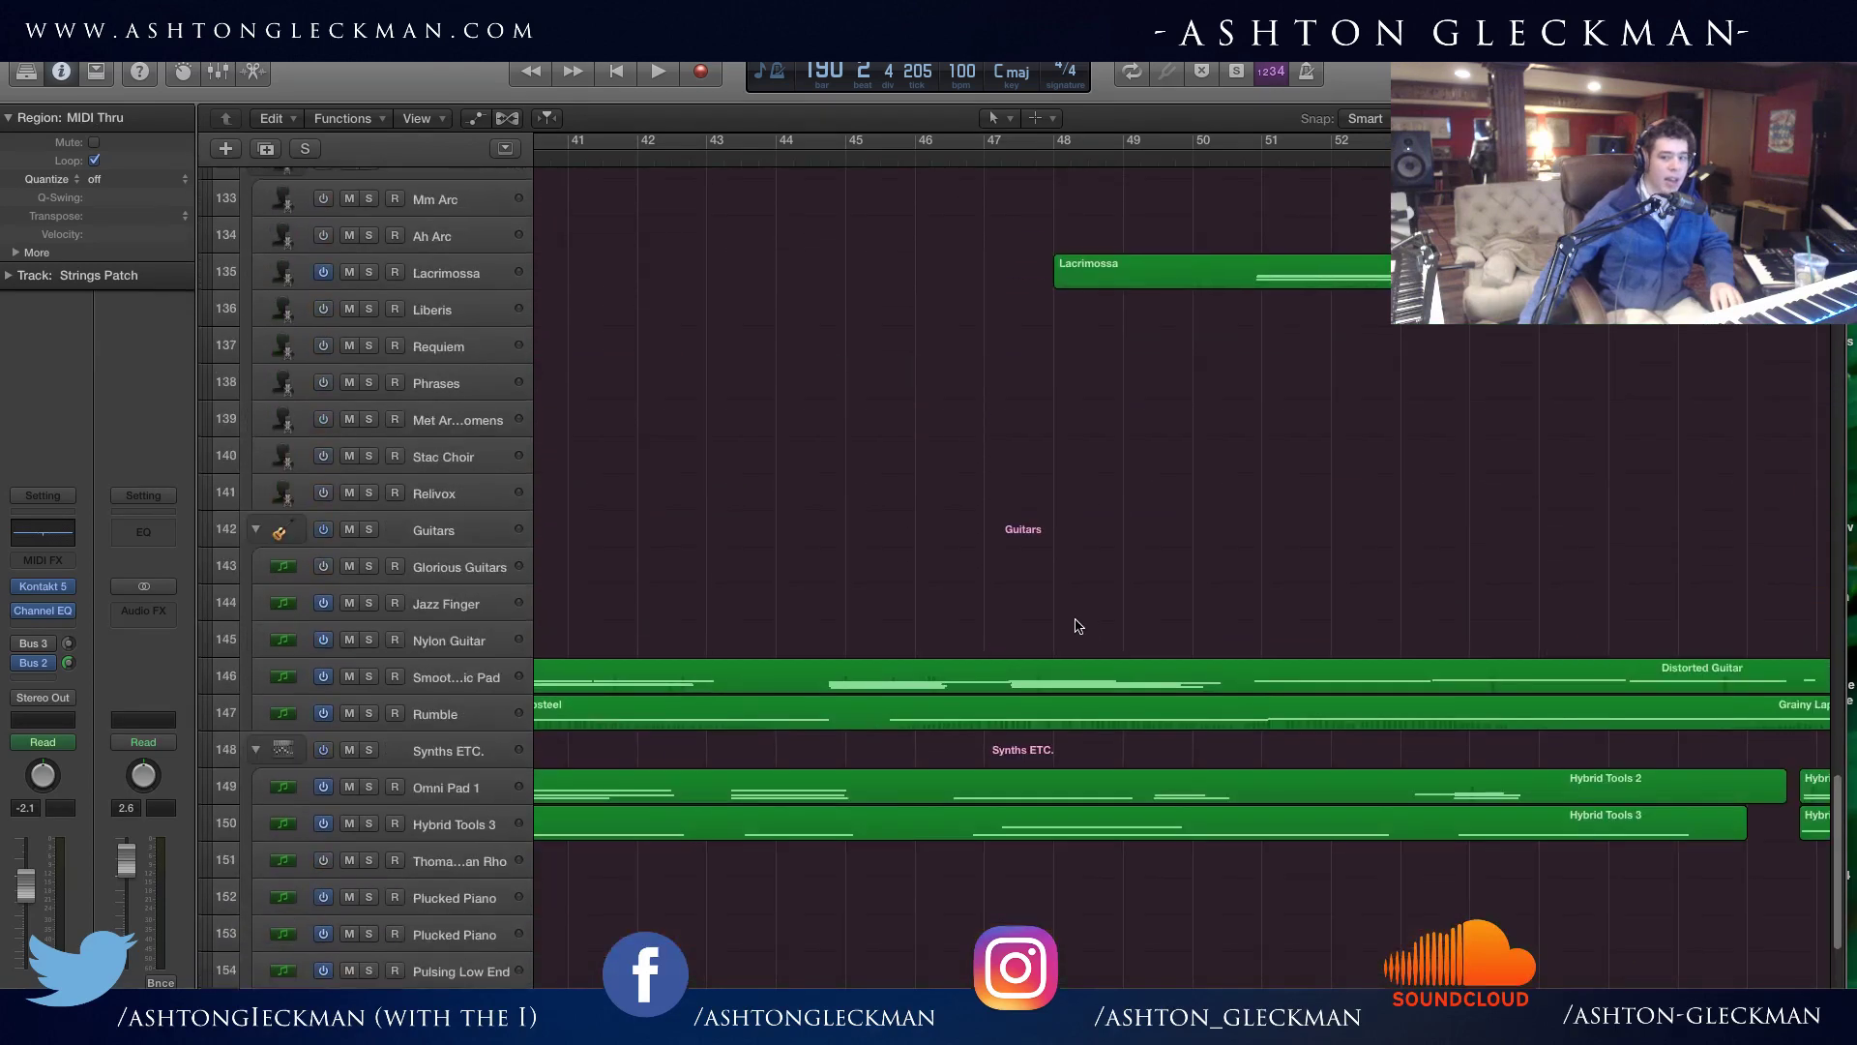
pyautogui.scroll(15, 1078, 626)
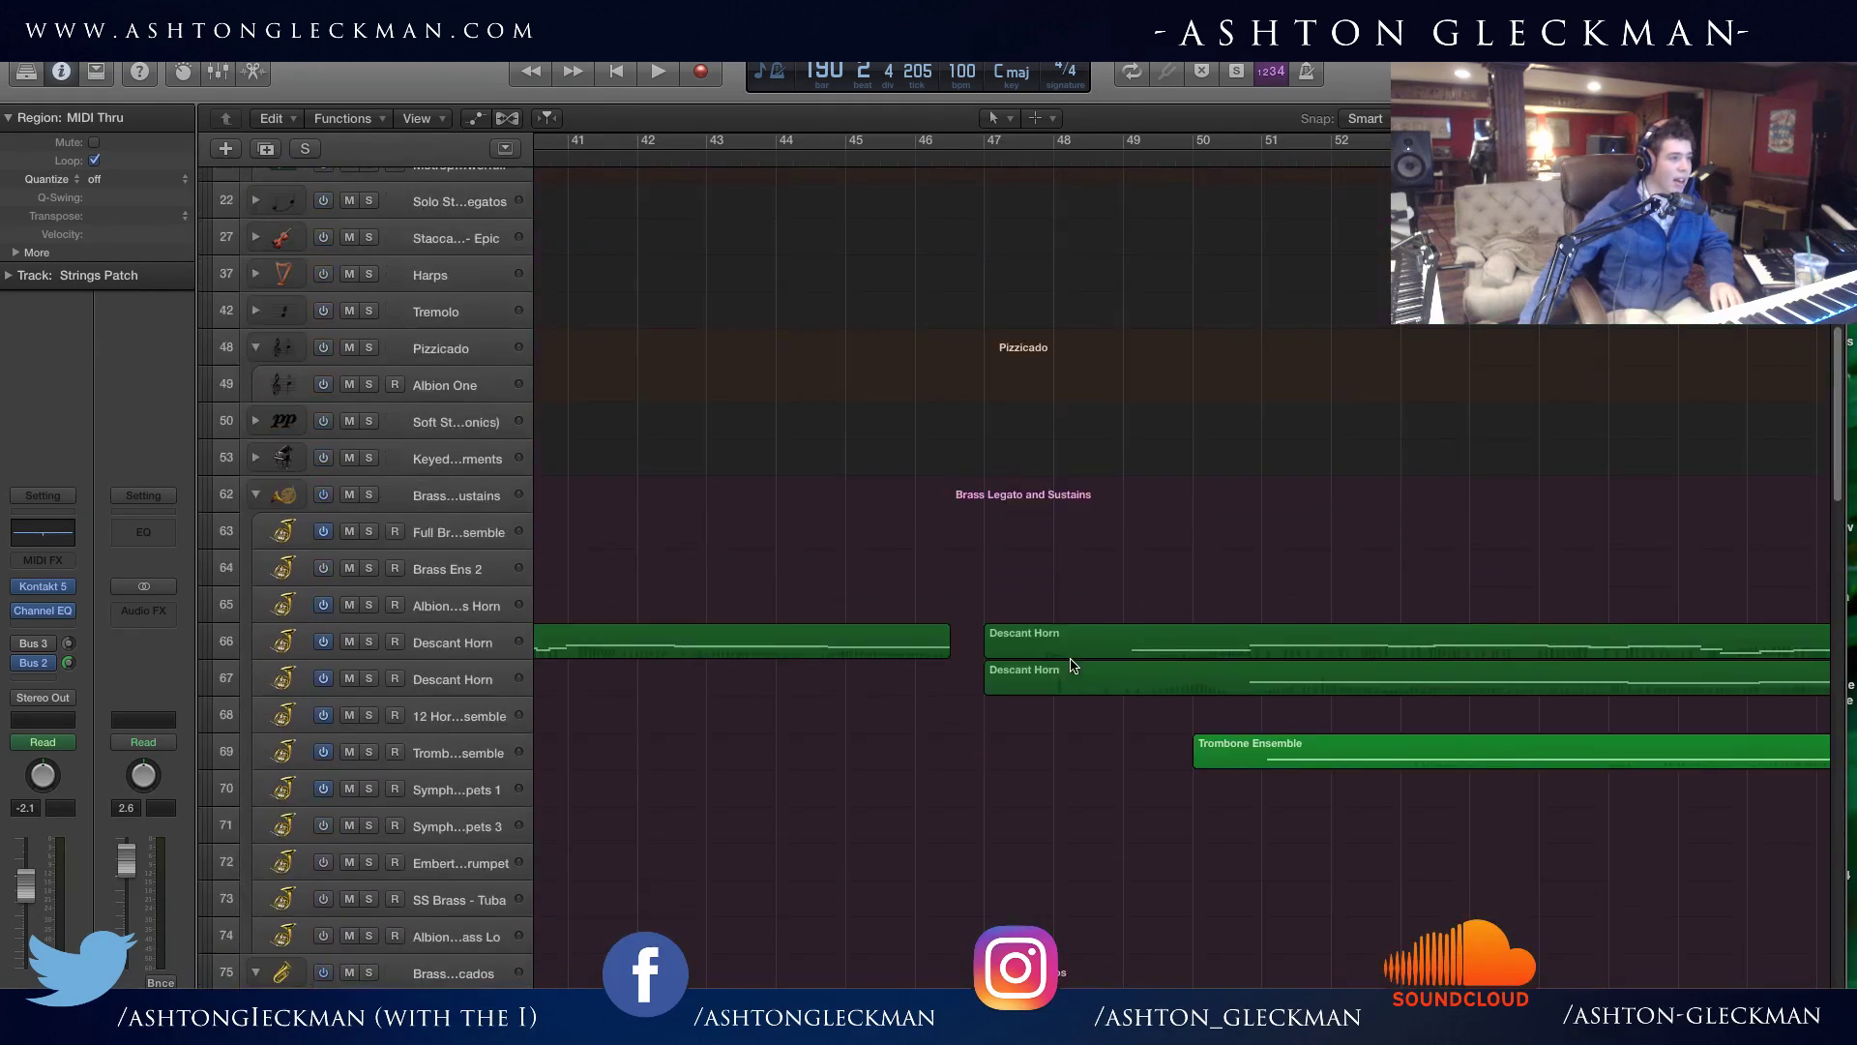
pyautogui.press('space')
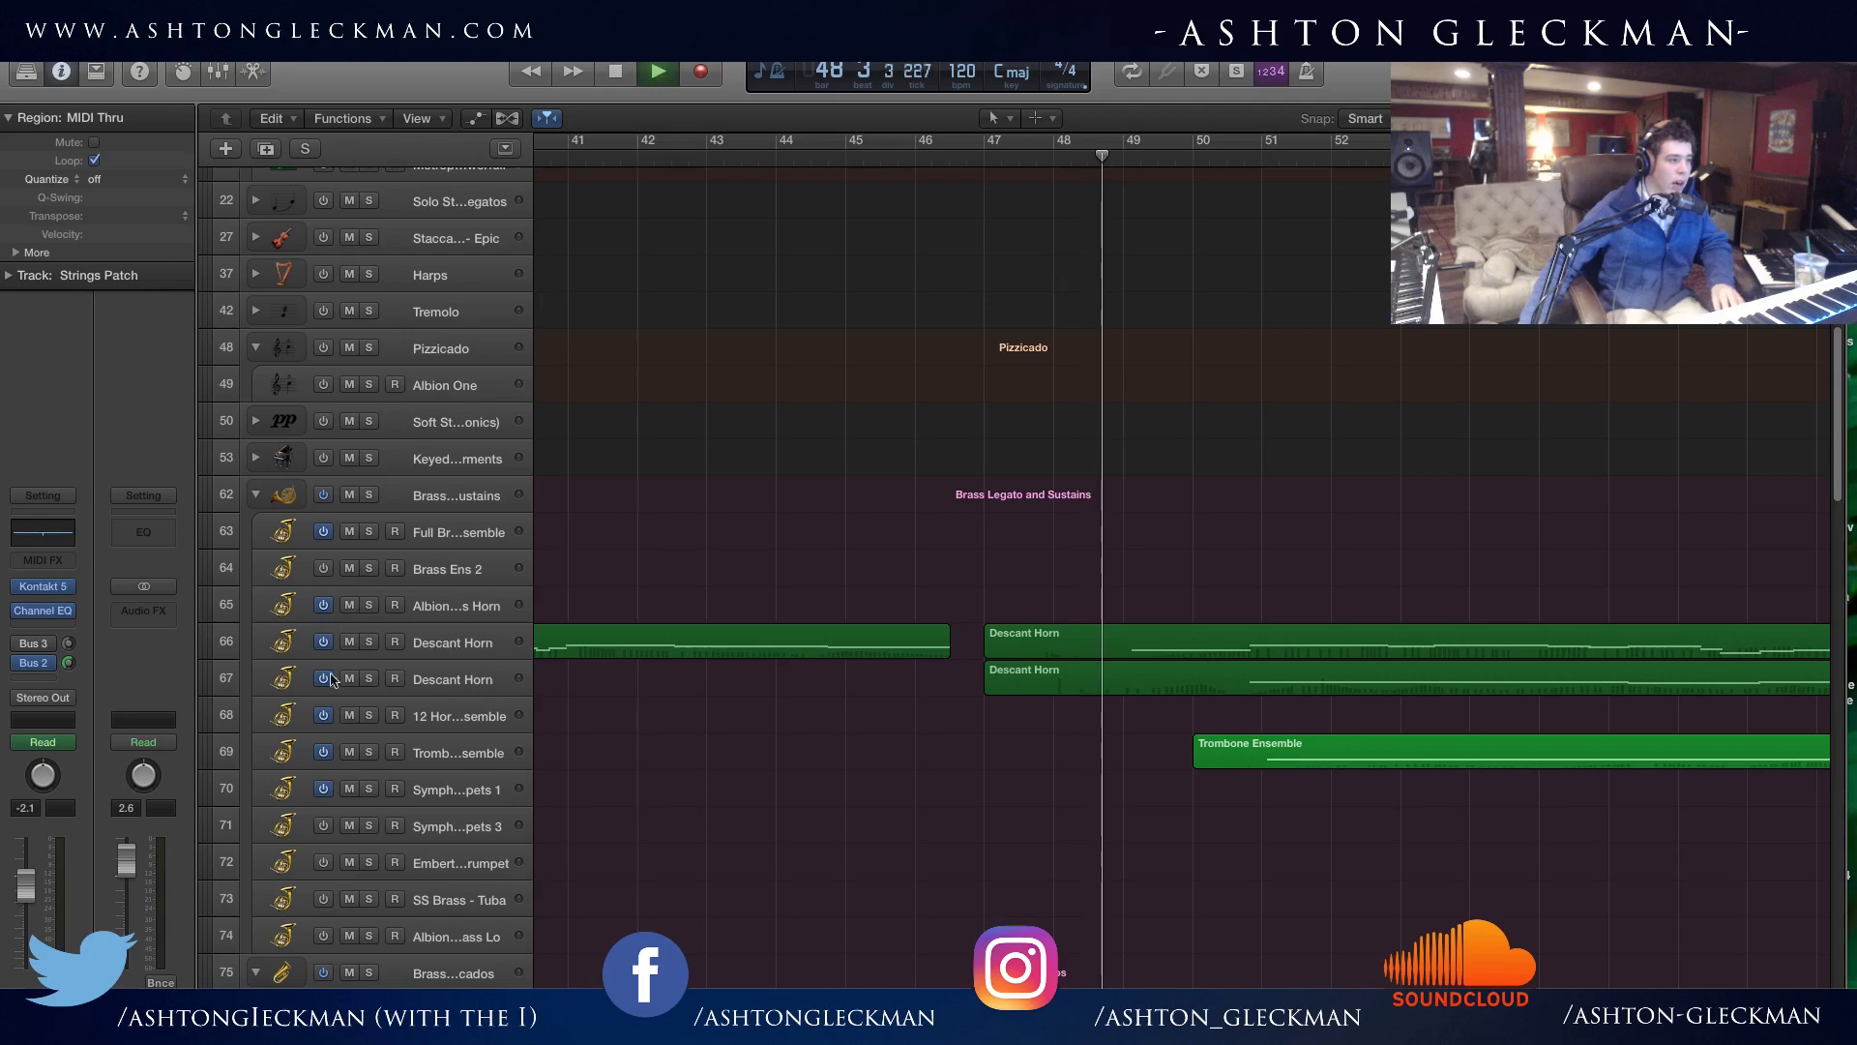
pyautogui.click(368, 678)
pyautogui.click(368, 642)
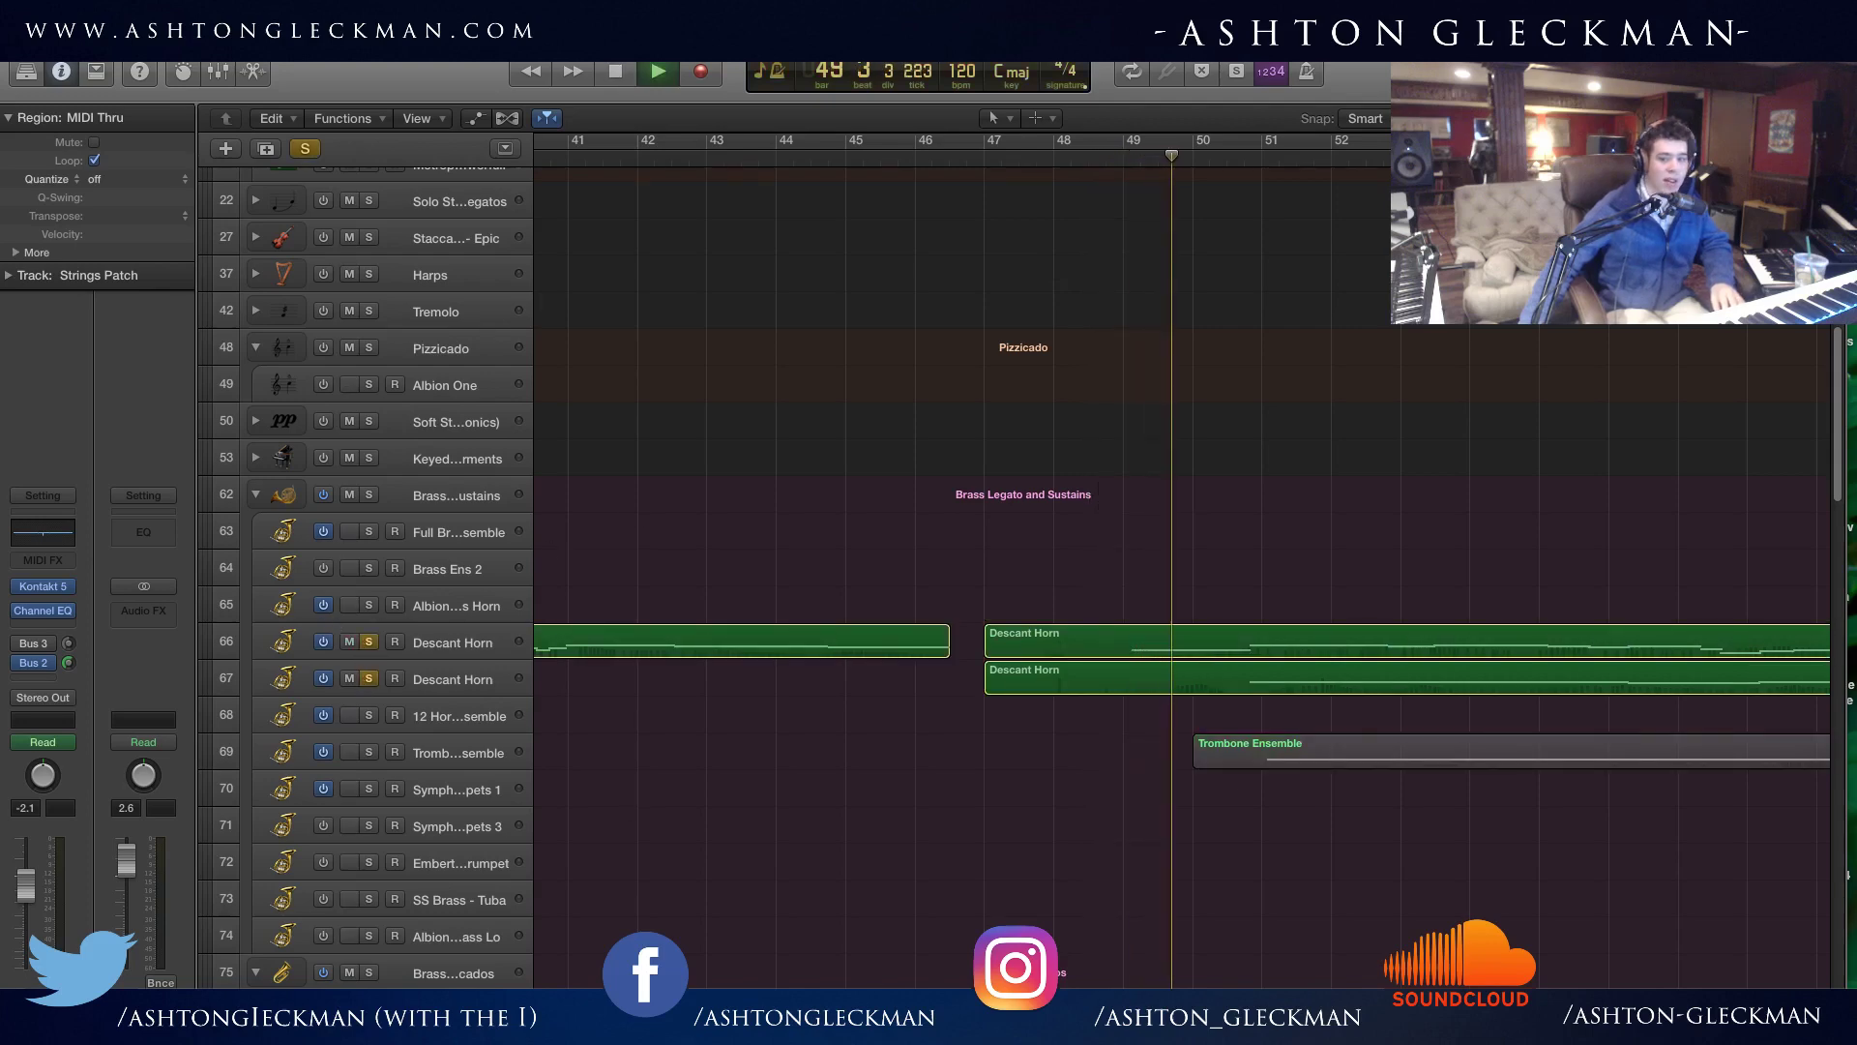
pyautogui.hscroll(10, 1180, 561)
pyautogui.hscroll(-5, 1180, 561)
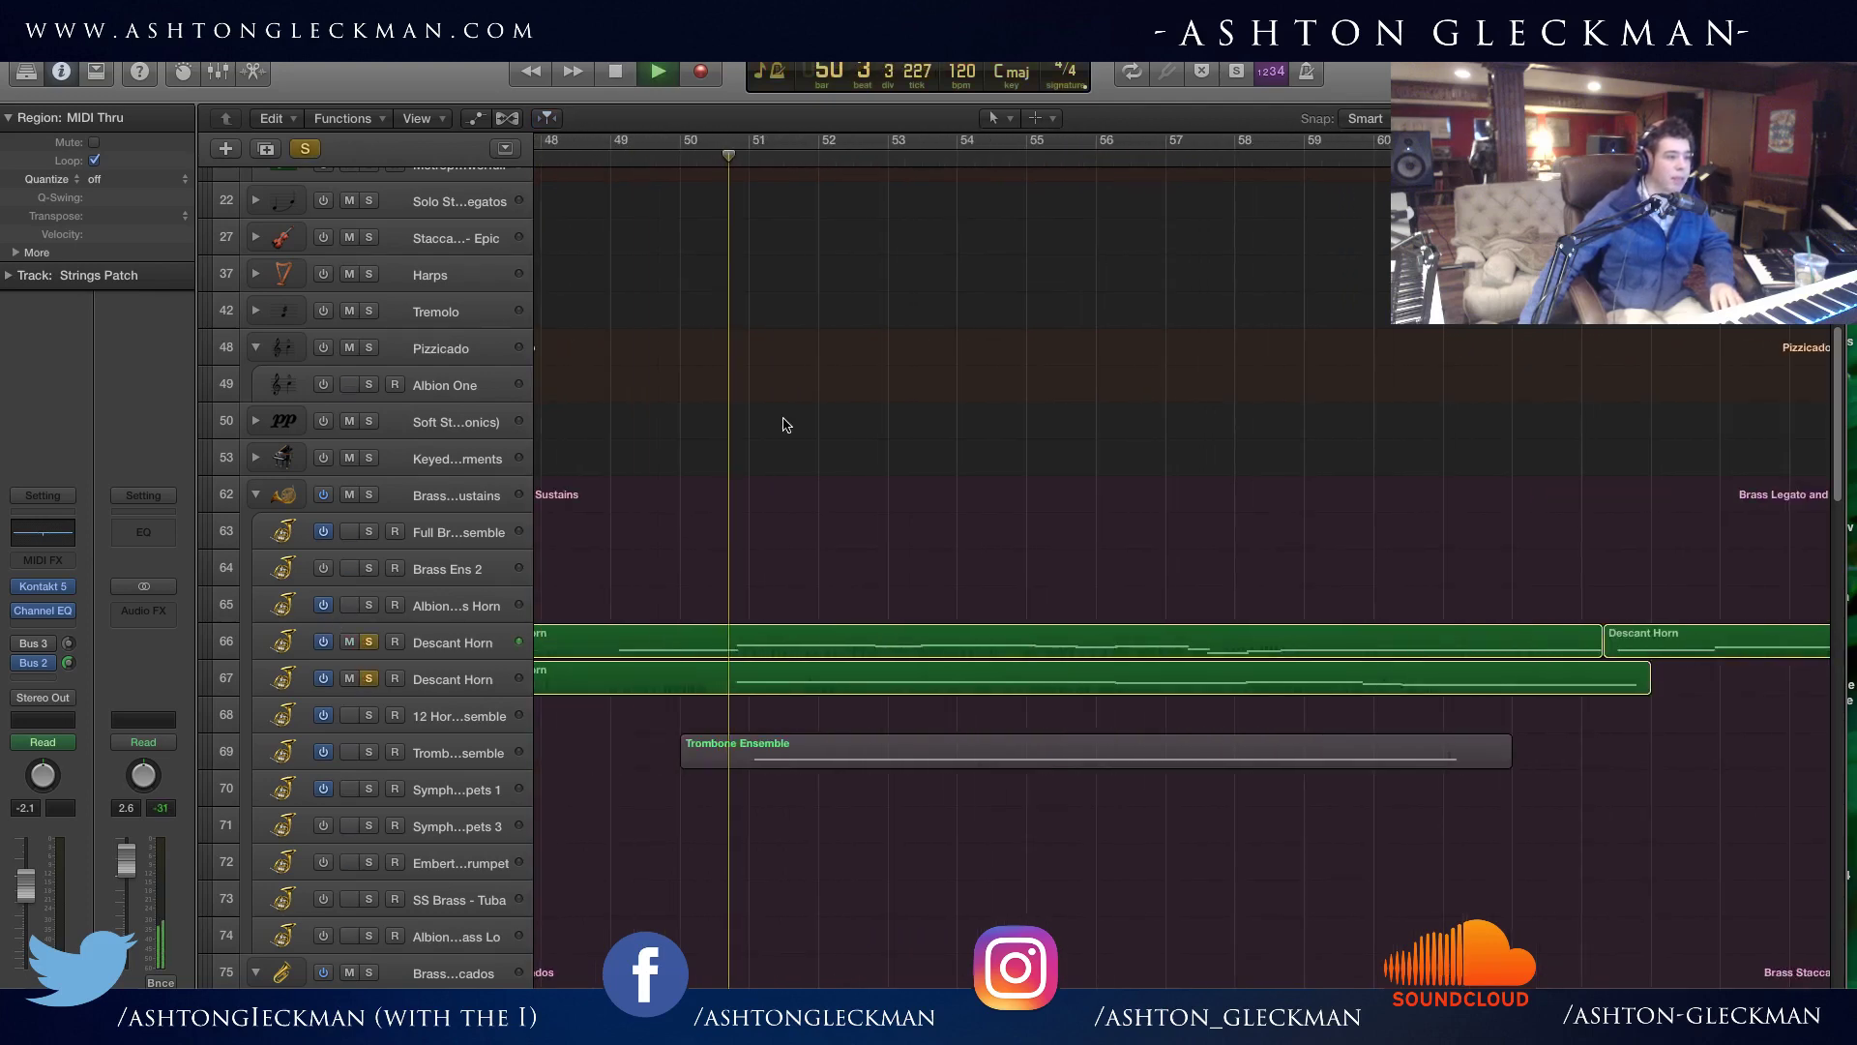